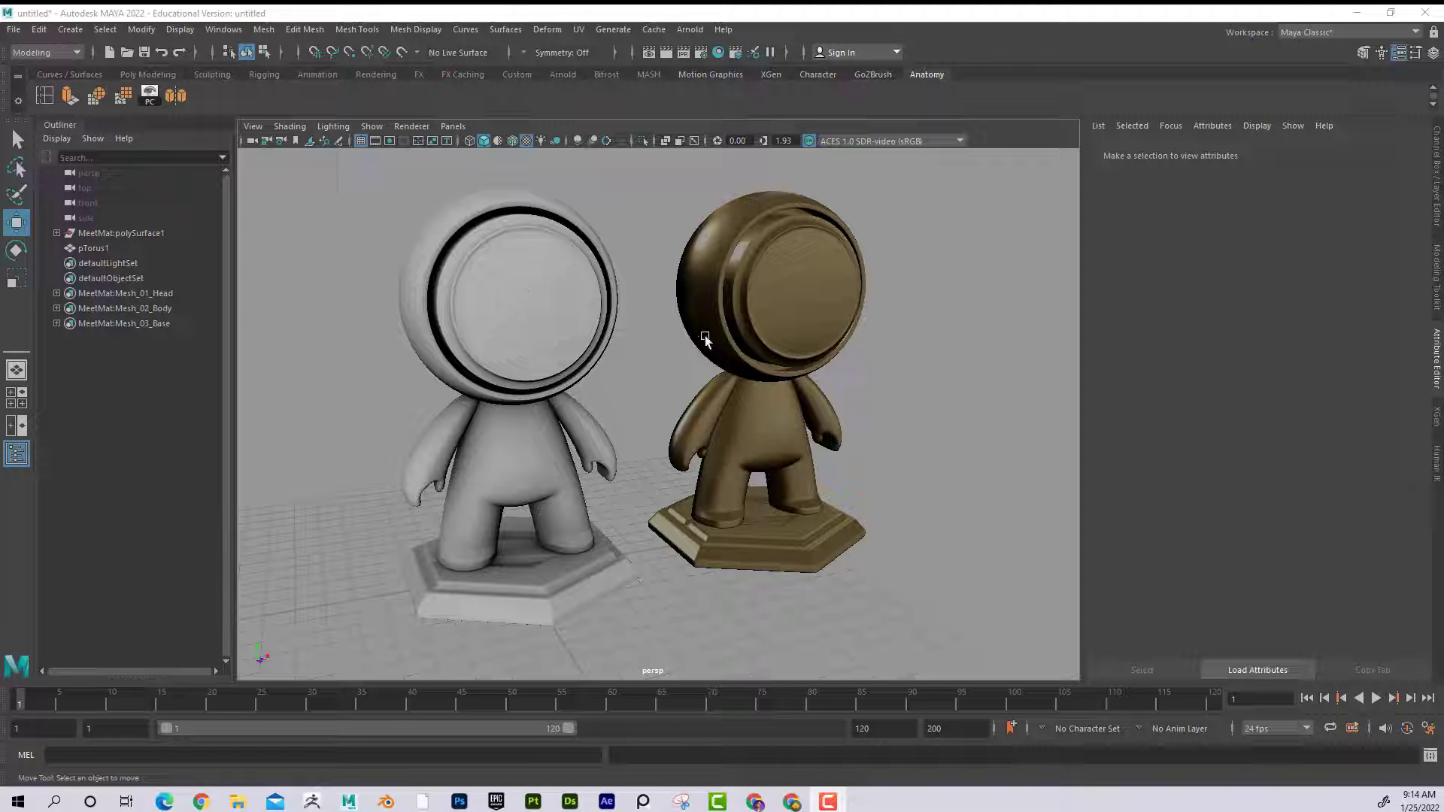
Try moving the grey figure's base and head away from its body, and undo the moves.
mouse_move(710, 332)
left_mouse_down("alt")
mouse_move(554, 326)
mouse_move(701, 335)
mouse_move(697, 321)
left_mouse_up("alt")
left_click(545, 588)
left_click_drag(545, 587, 583, 602, "alt")
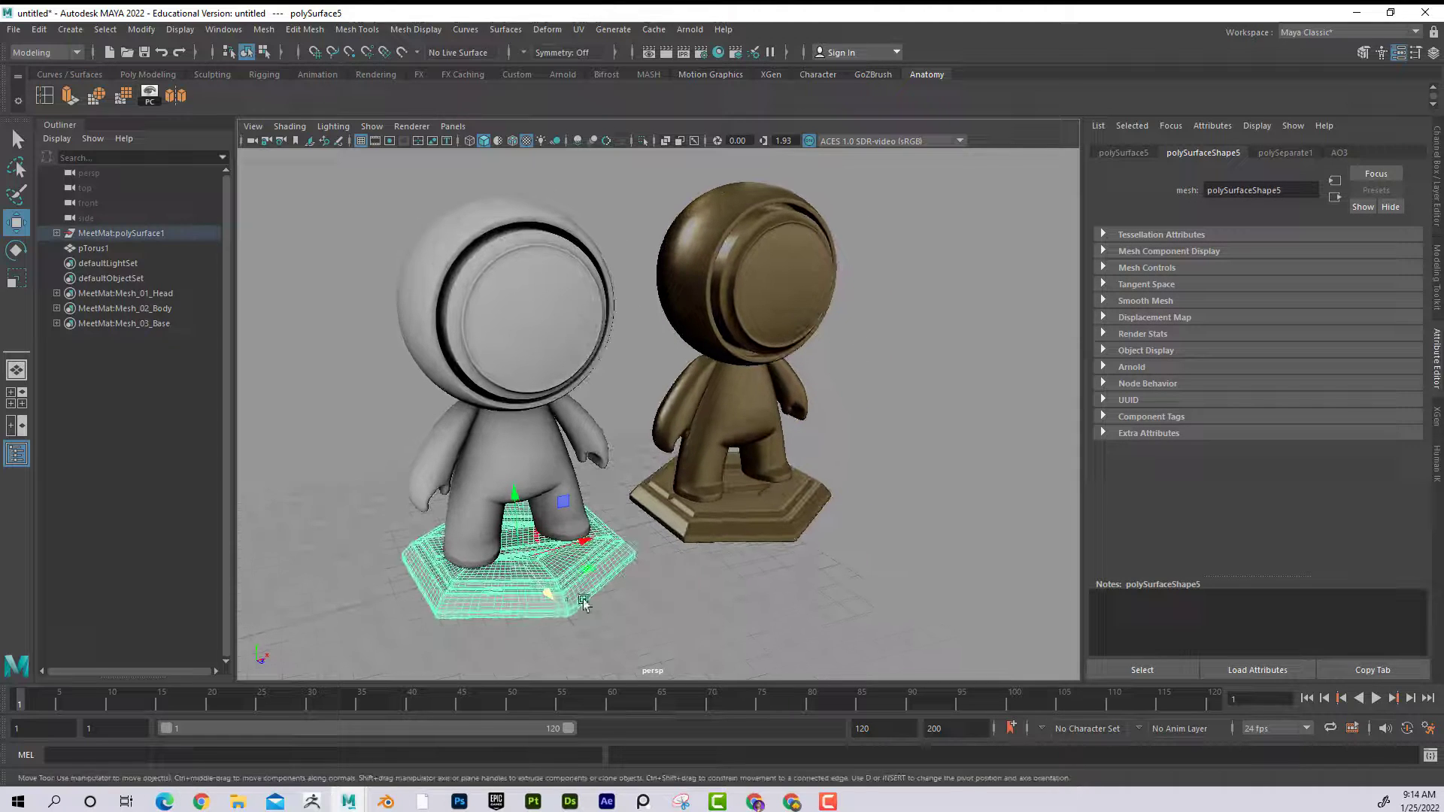
left_click(750, 621)
left_click_drag(750, 621, 632, 394, "alt")
left_click(535, 388)
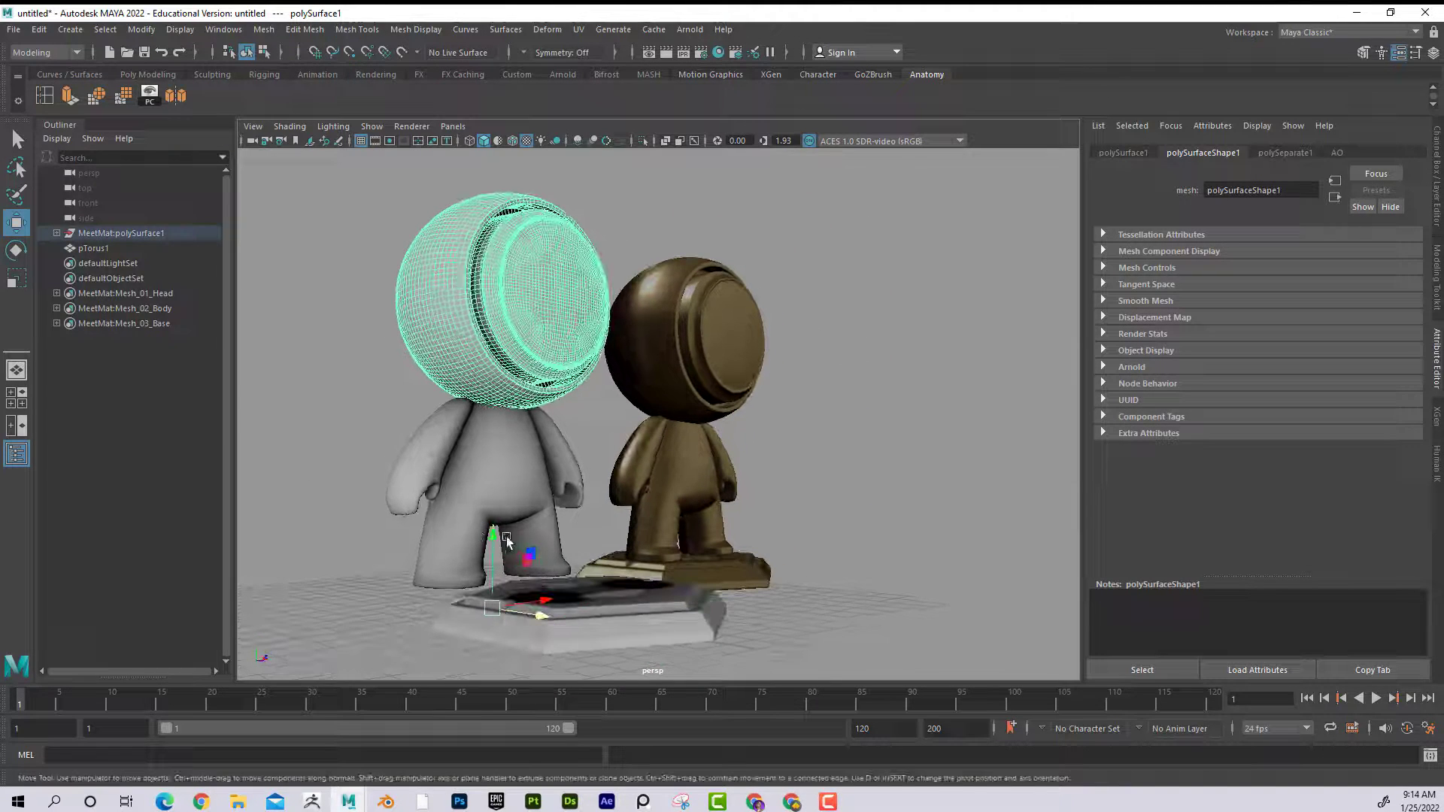
left_click_drag(493, 536, 496, 466)
left_click(423, 369)
left_click_drag(538, 431, 743, 449, "alt")
key("ctrl+z")
key("ctrl+z")
key("ctrl+z")
key("ctrl+z")
Compare the grey figure and the gold figure from the front, side and back.
left_click(828, 494)
left_click_drag(828, 494, 554, 434, "alt")
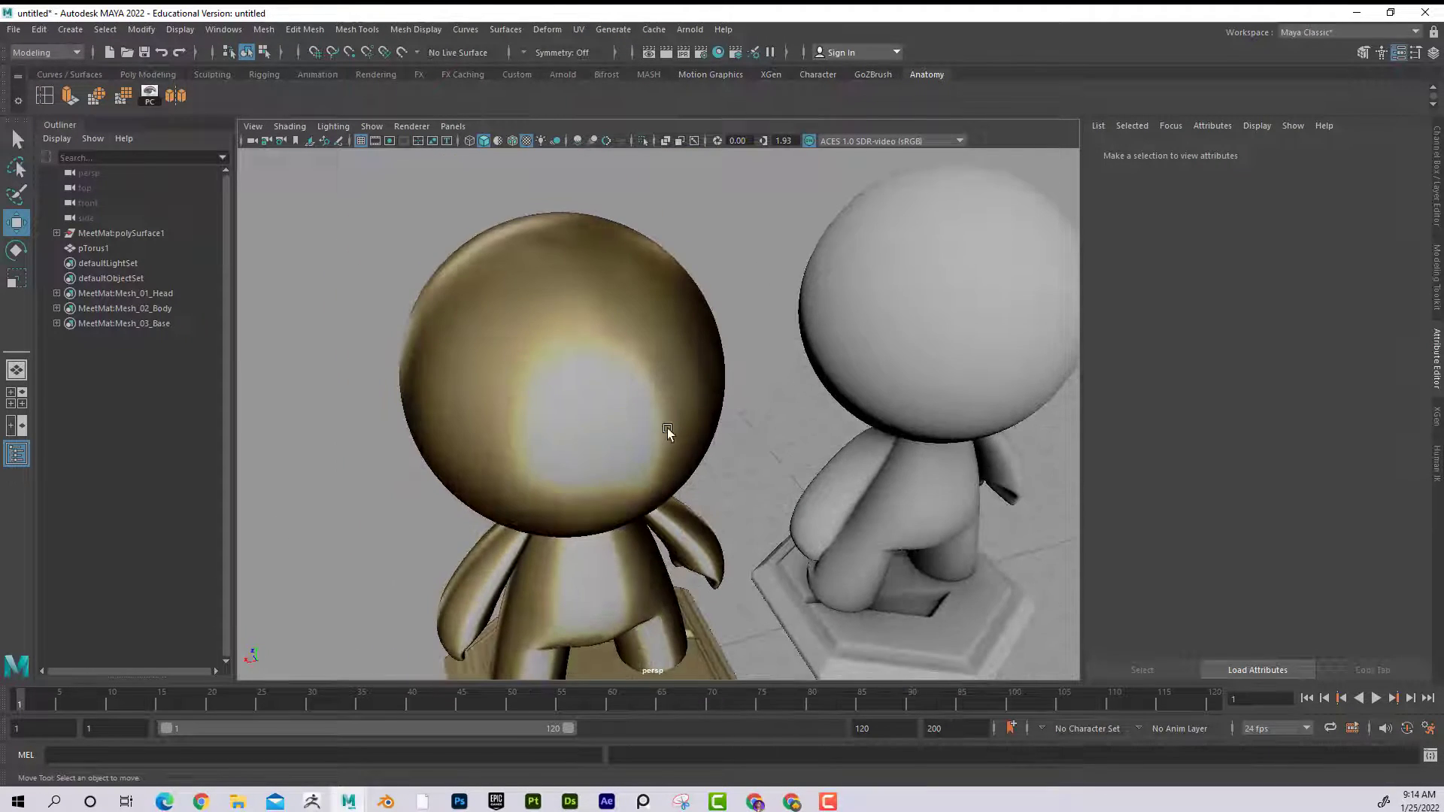
left_click_drag(667, 429, 525, 444, "alt")
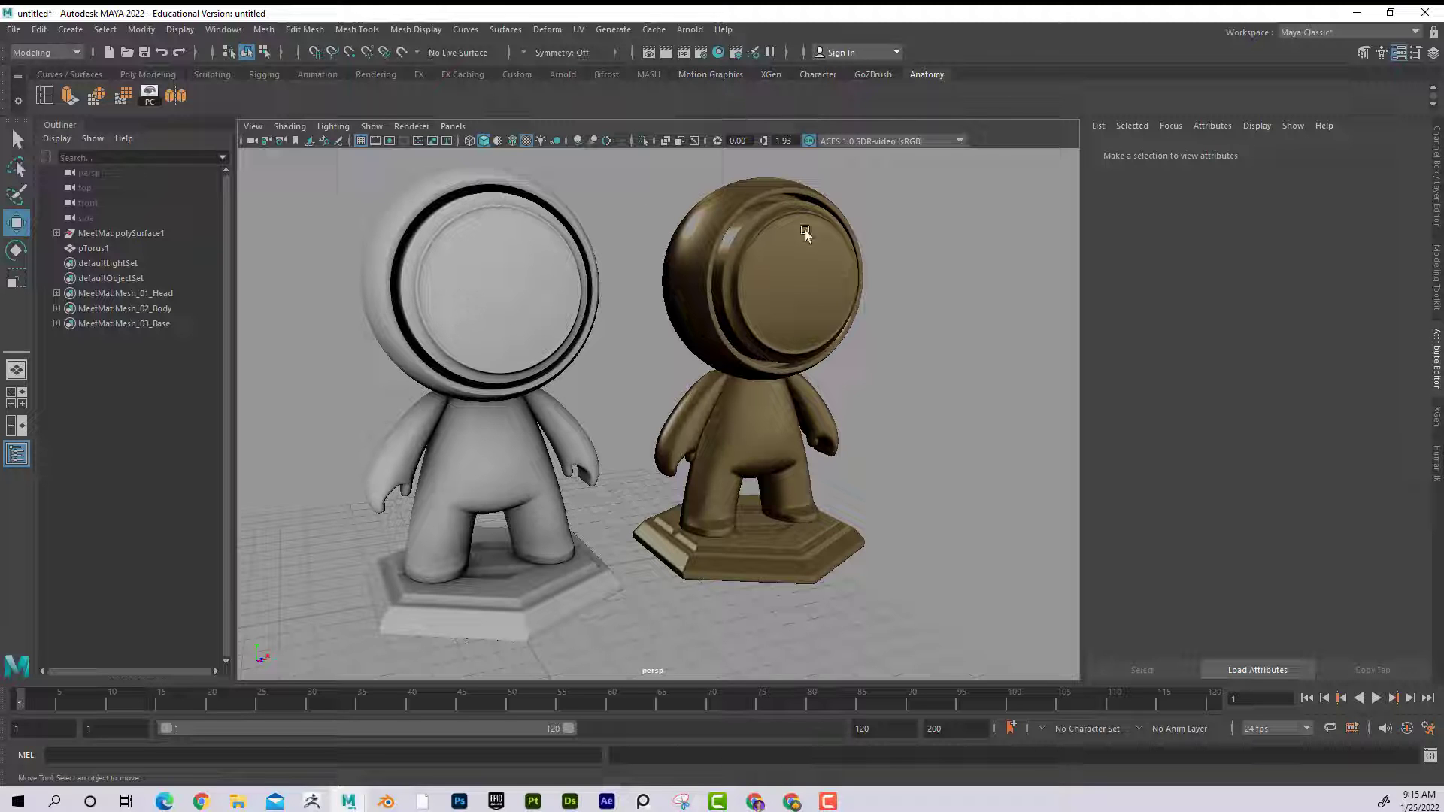
left_click_drag(841, 264, 548, 284, "alt")
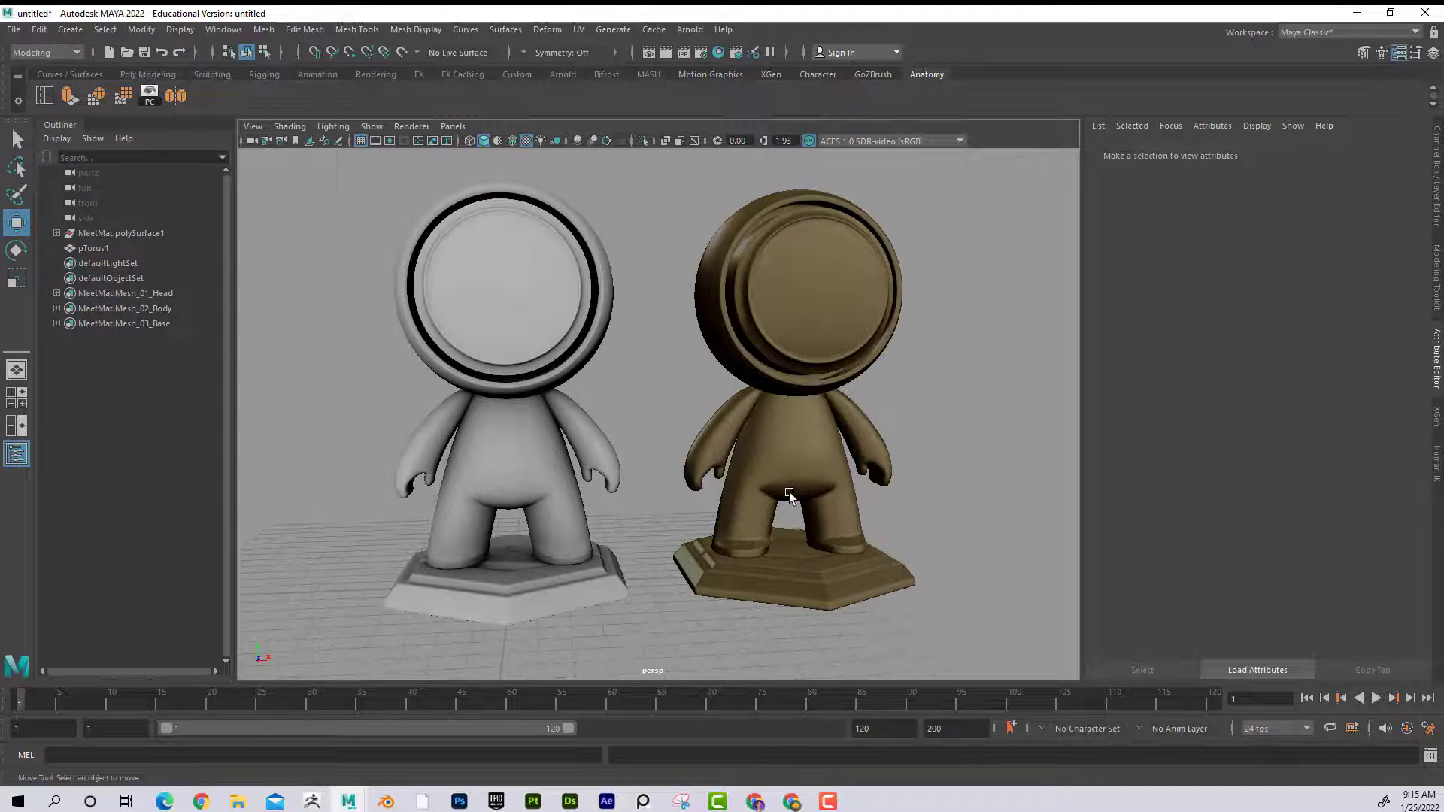
left_click_drag(877, 499, 579, 444, "alt")
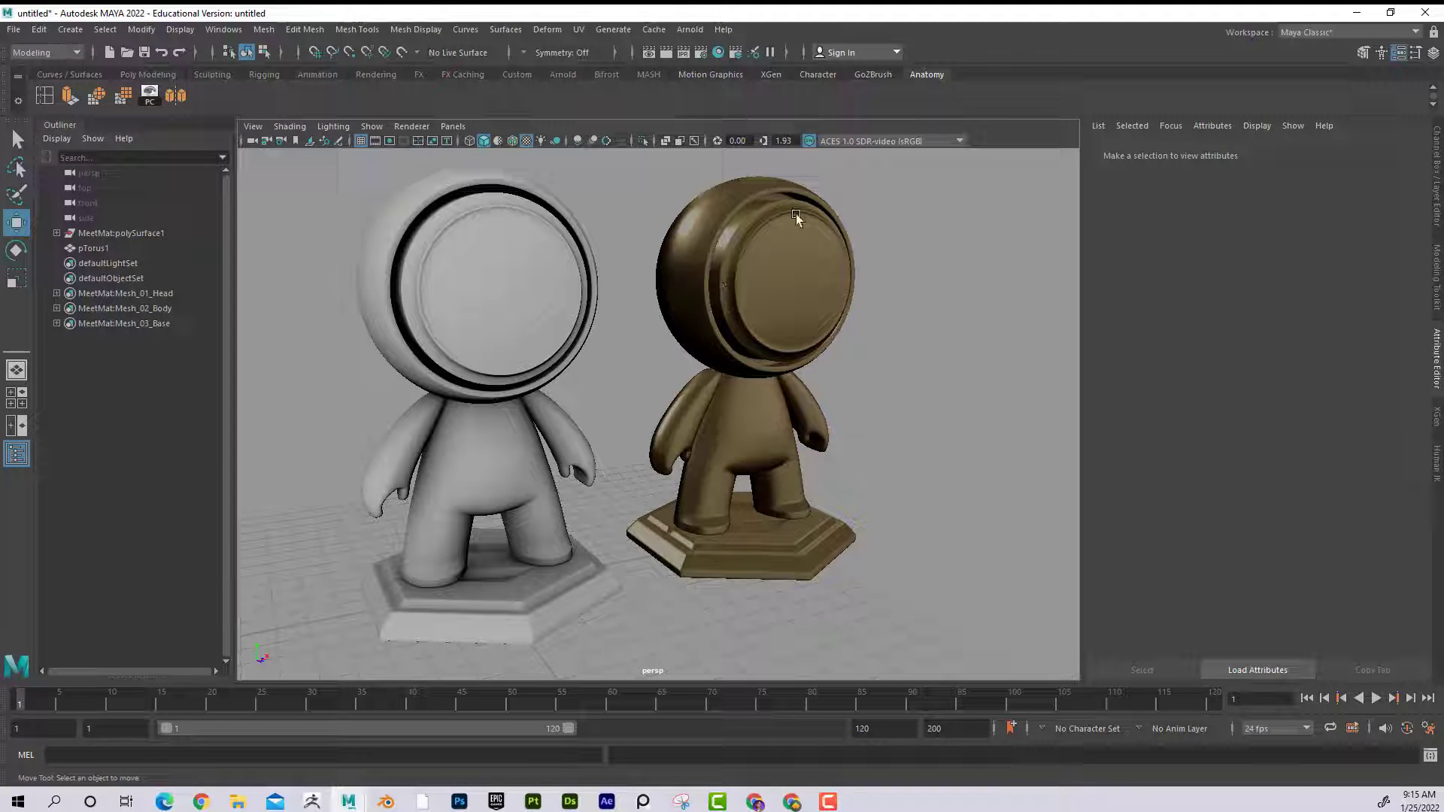
mouse_move(863, 445)
left_mouse_down("alt")
mouse_move(747, 431)
mouse_move(829, 445)
mouse_move(854, 468)
left_mouse_up("alt")
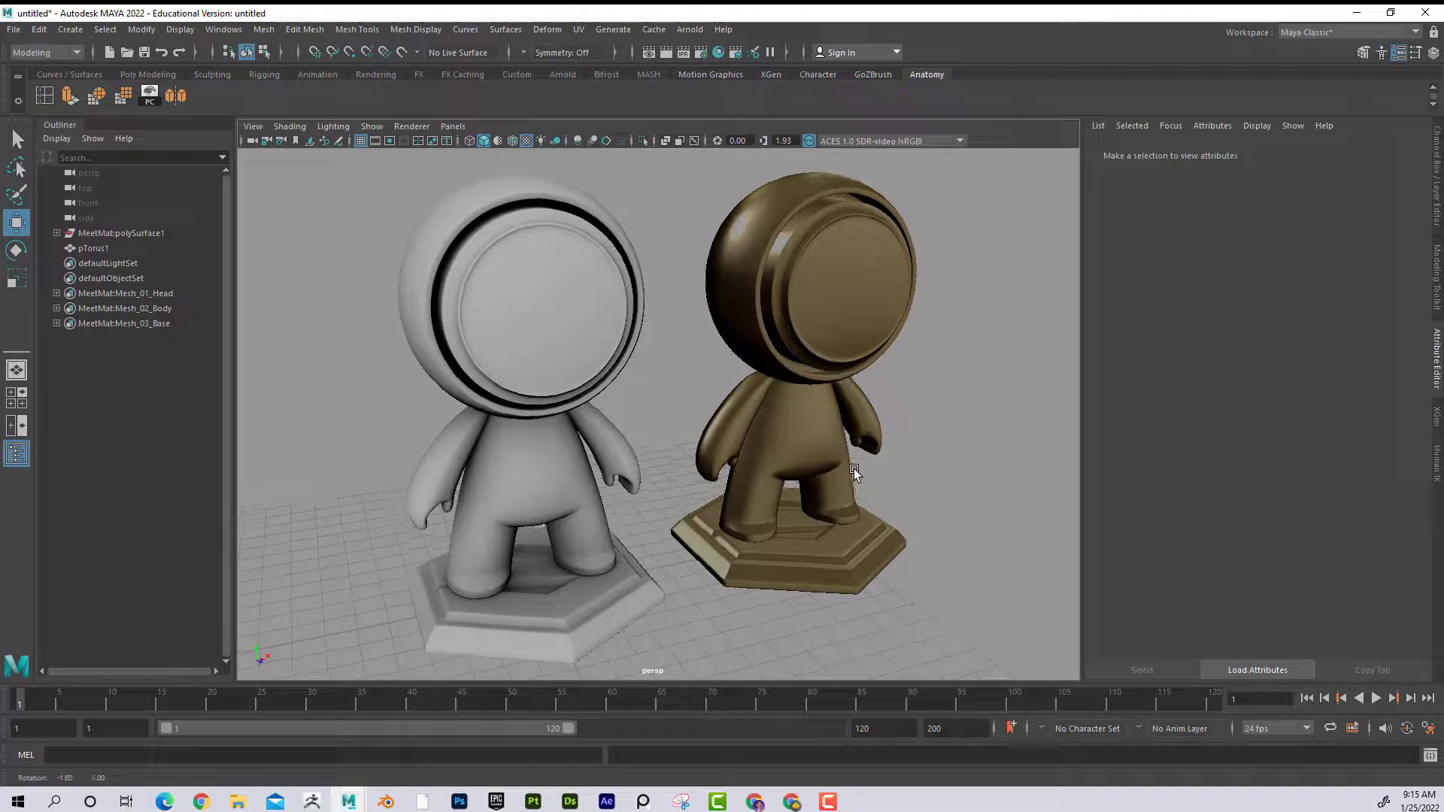
Switch to Adobe Substance 3D Painter and open the MeetMat sample project through Start painting.
left_click(534, 803)
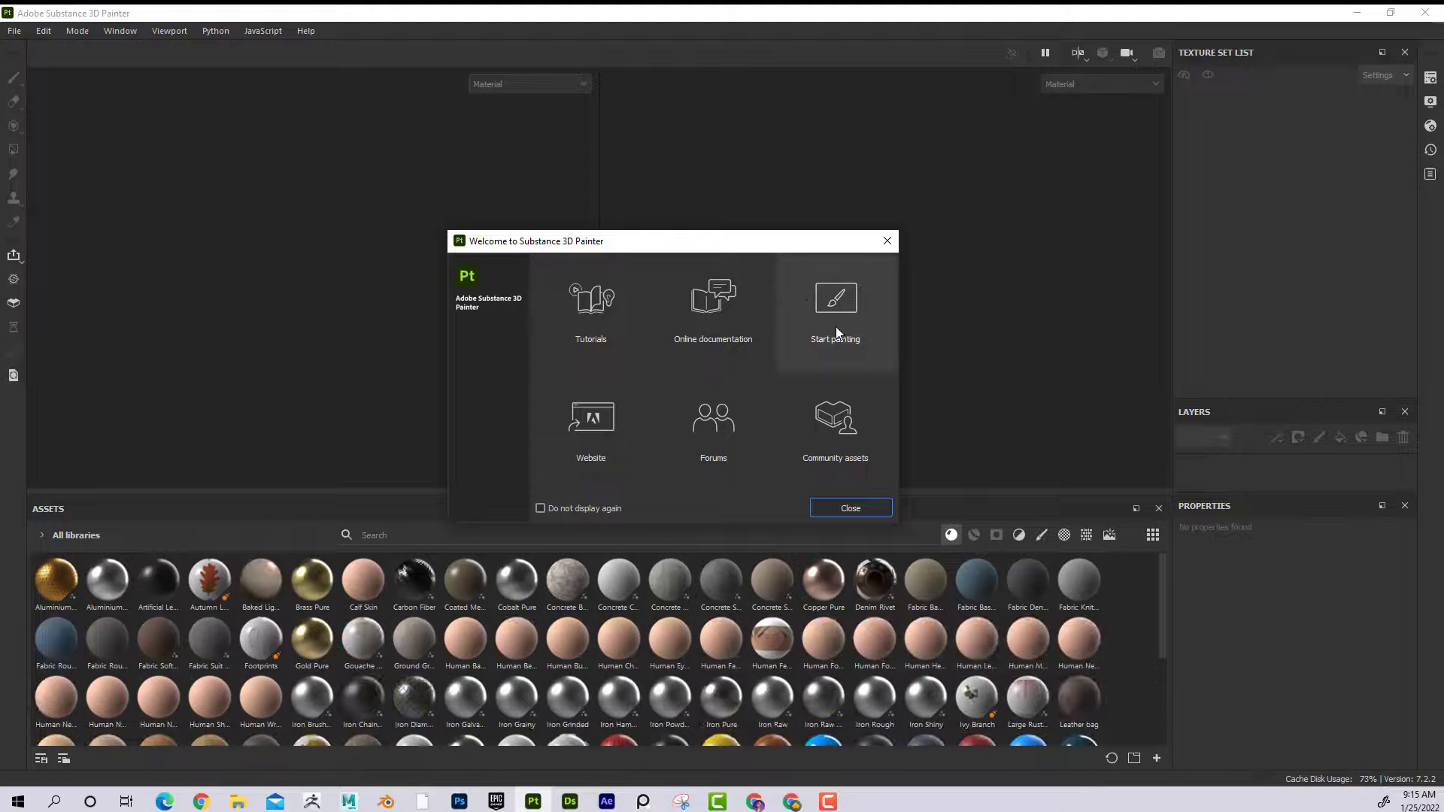
left_click(832, 319)
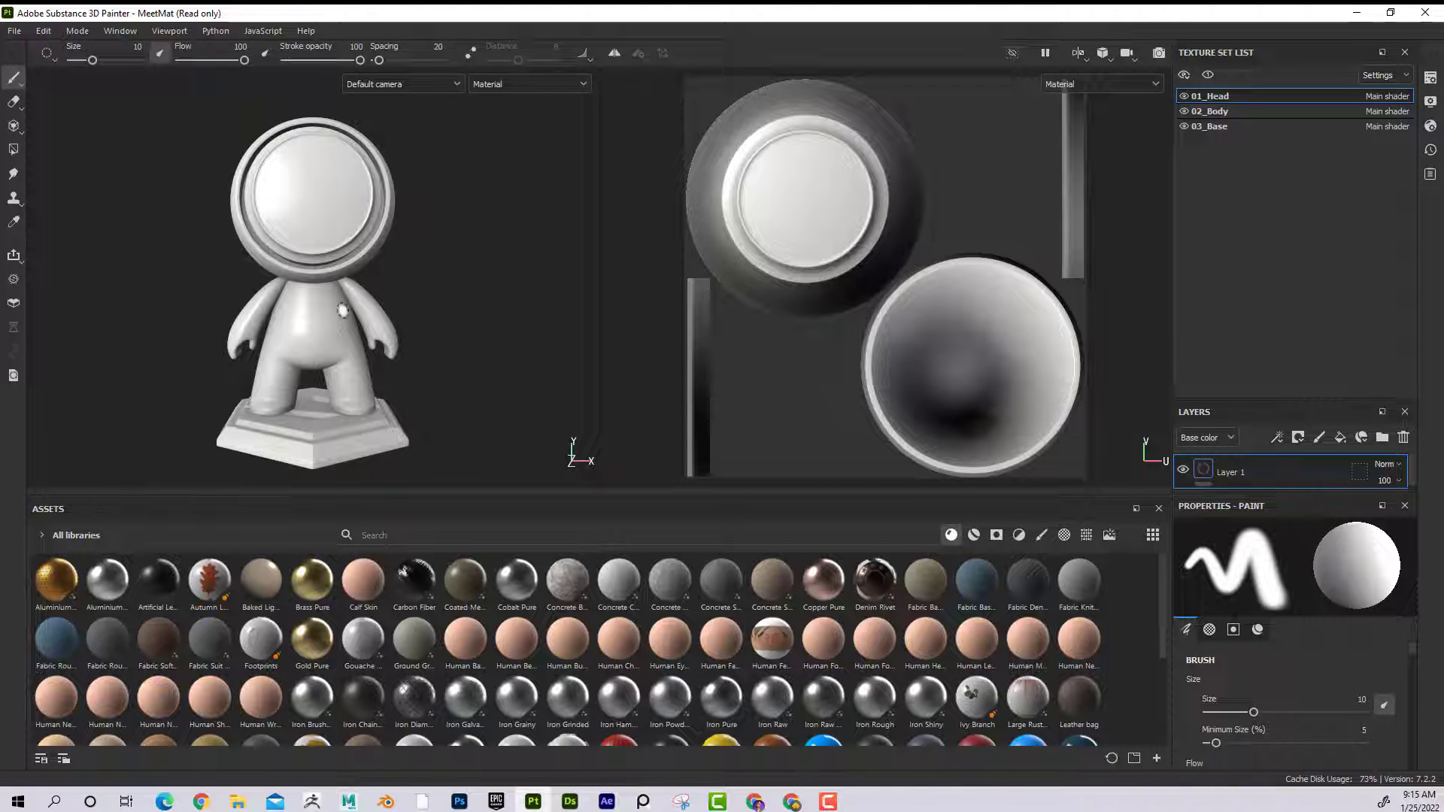
mouse_move(442, 289)
left_mouse_down("alt")
mouse_move(497, 283)
mouse_move(467, 290)
left_mouse_up("alt")
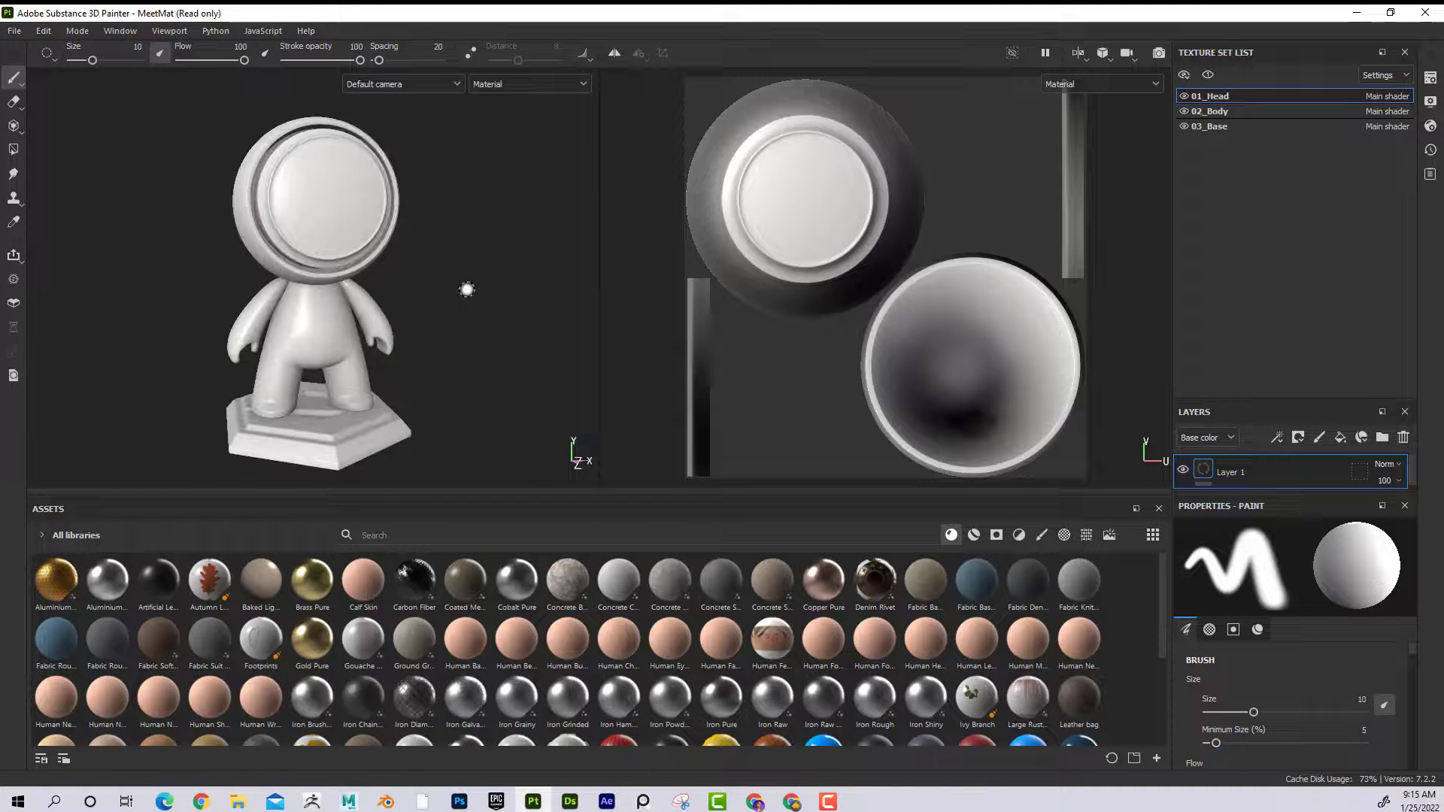
Look through the UV layouts of the 02_Body and 03_Base texture sets and return to 01_Head.
left_click(1238, 109)
left_click(1227, 125)
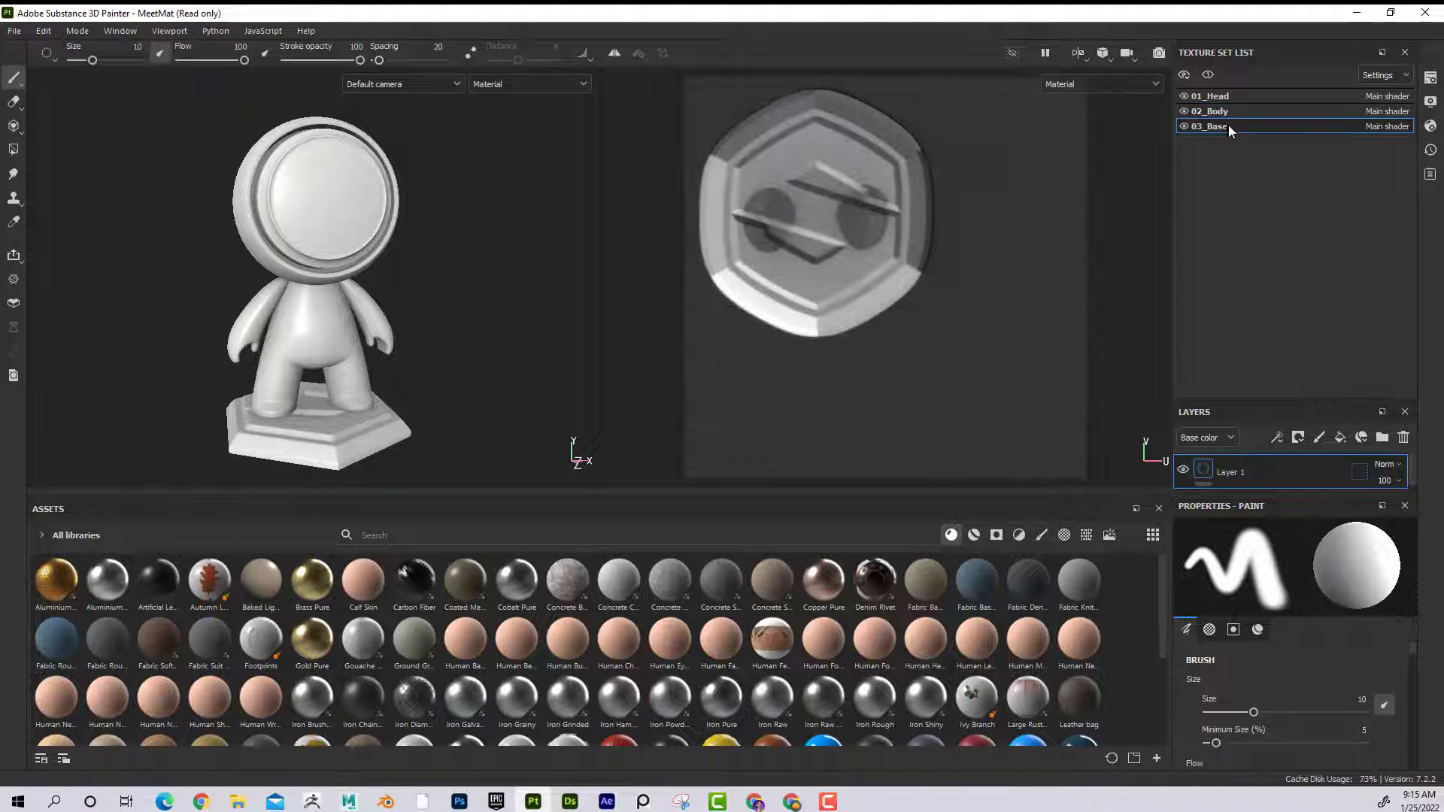
left_click(1231, 97)
mouse_move(496, 297)
left_mouse_down("alt")
mouse_move(500, 315)
mouse_move(484, 300)
left_mouse_up("alt")
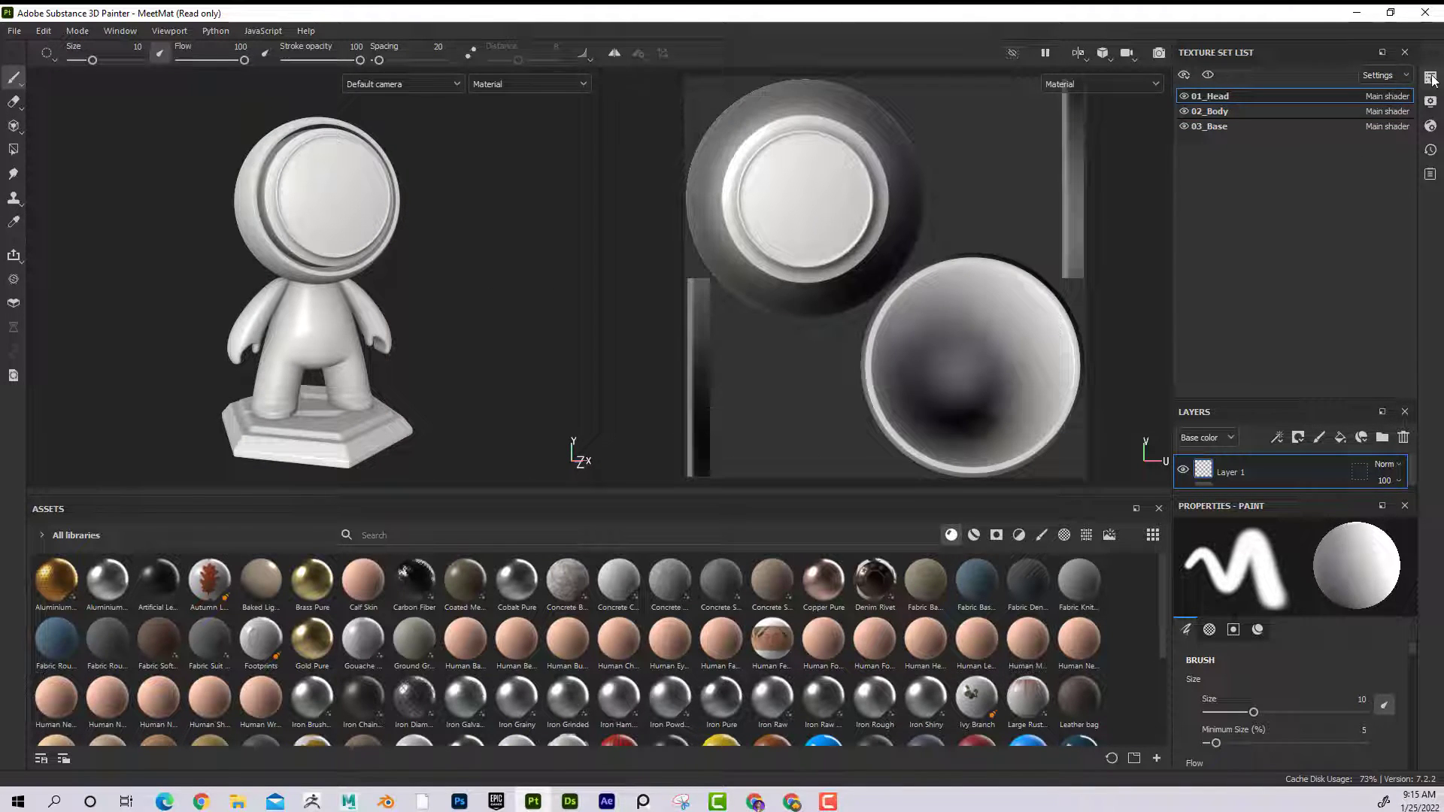
Review the document resolution setting for a new project and close the dialog without creating one.
left_click(14, 31)
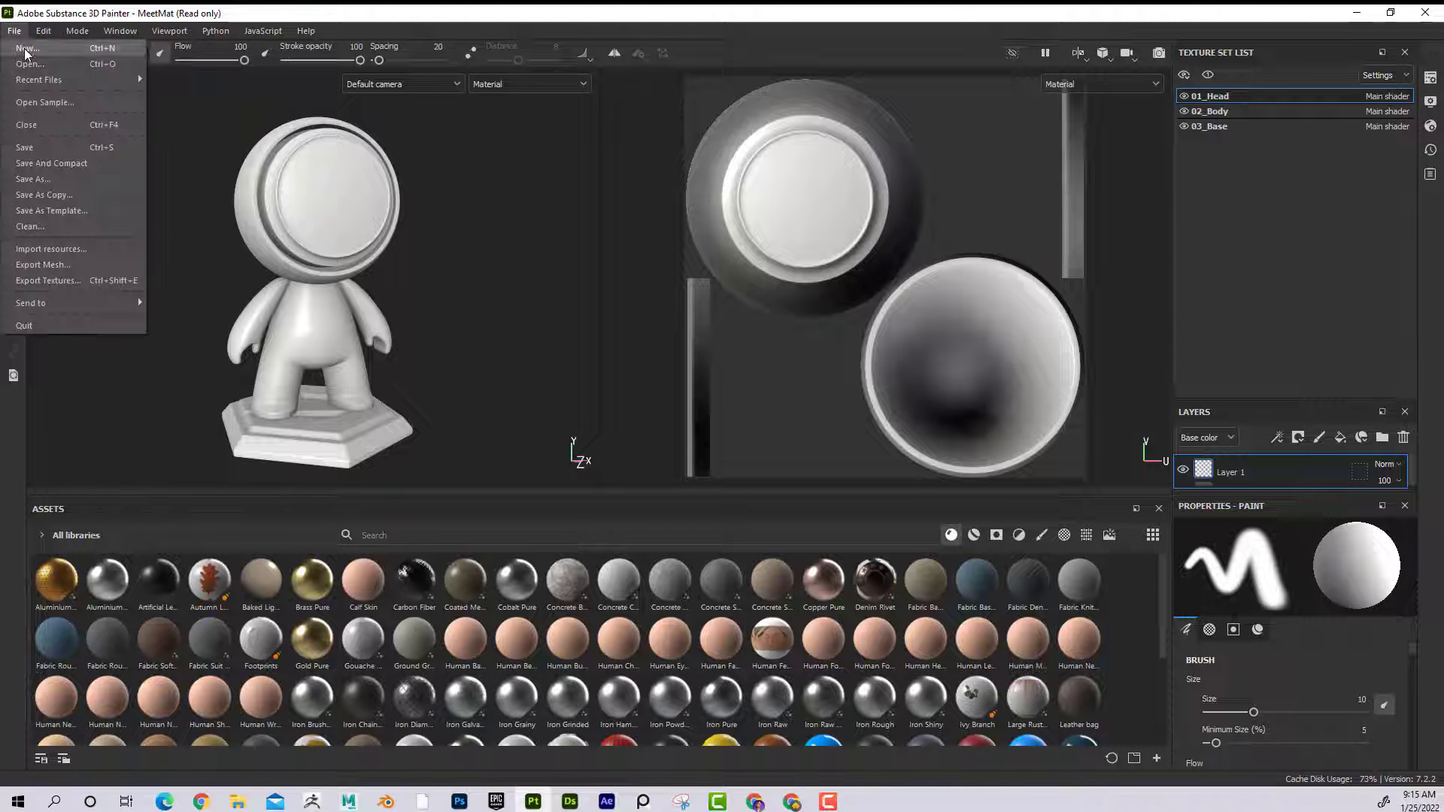
left_click(26, 49)
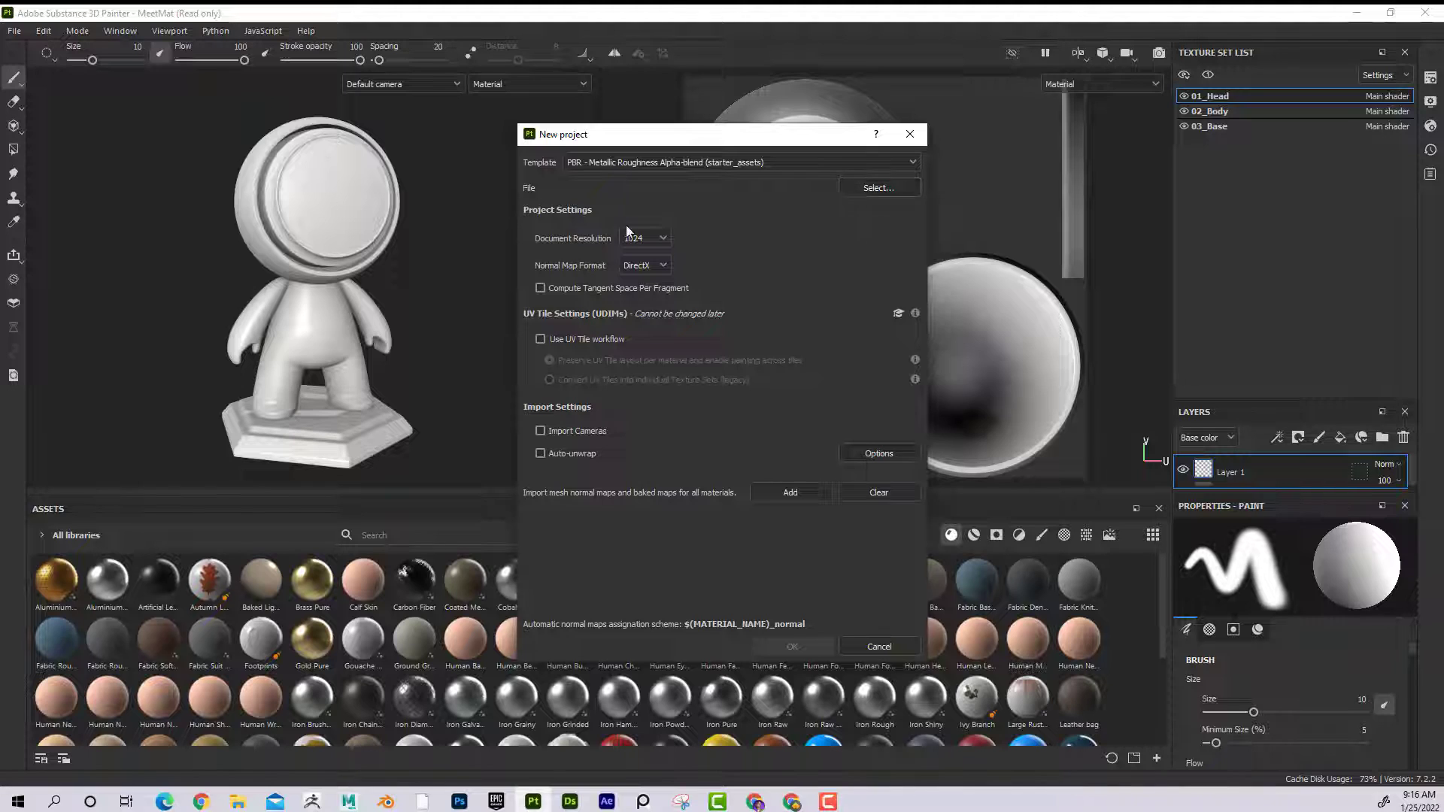
left_click(641, 241)
left_click(909, 134)
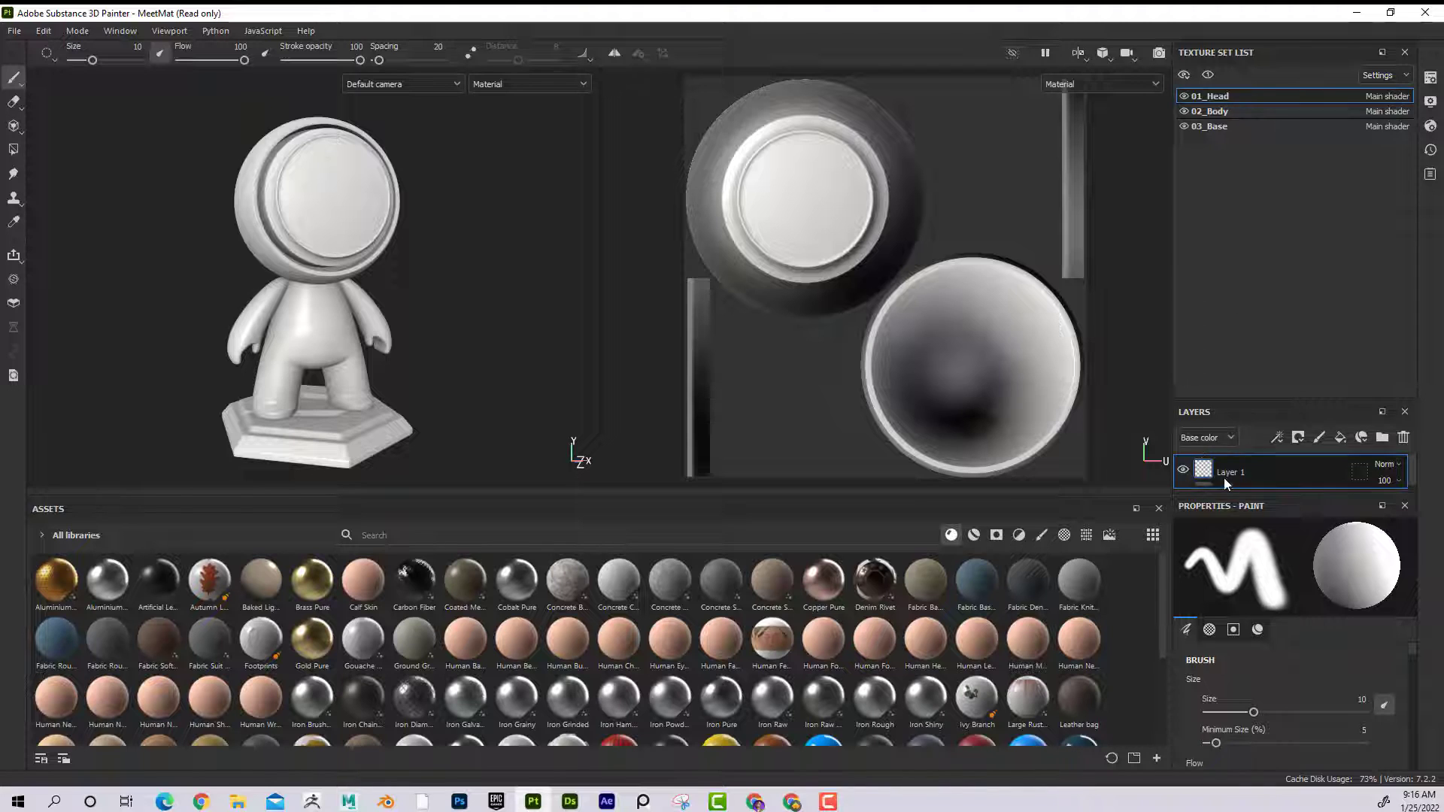
Open the texture set settings for 01_Head, move them clear of the layers, and review the mesh maps.
left_click(1431, 78)
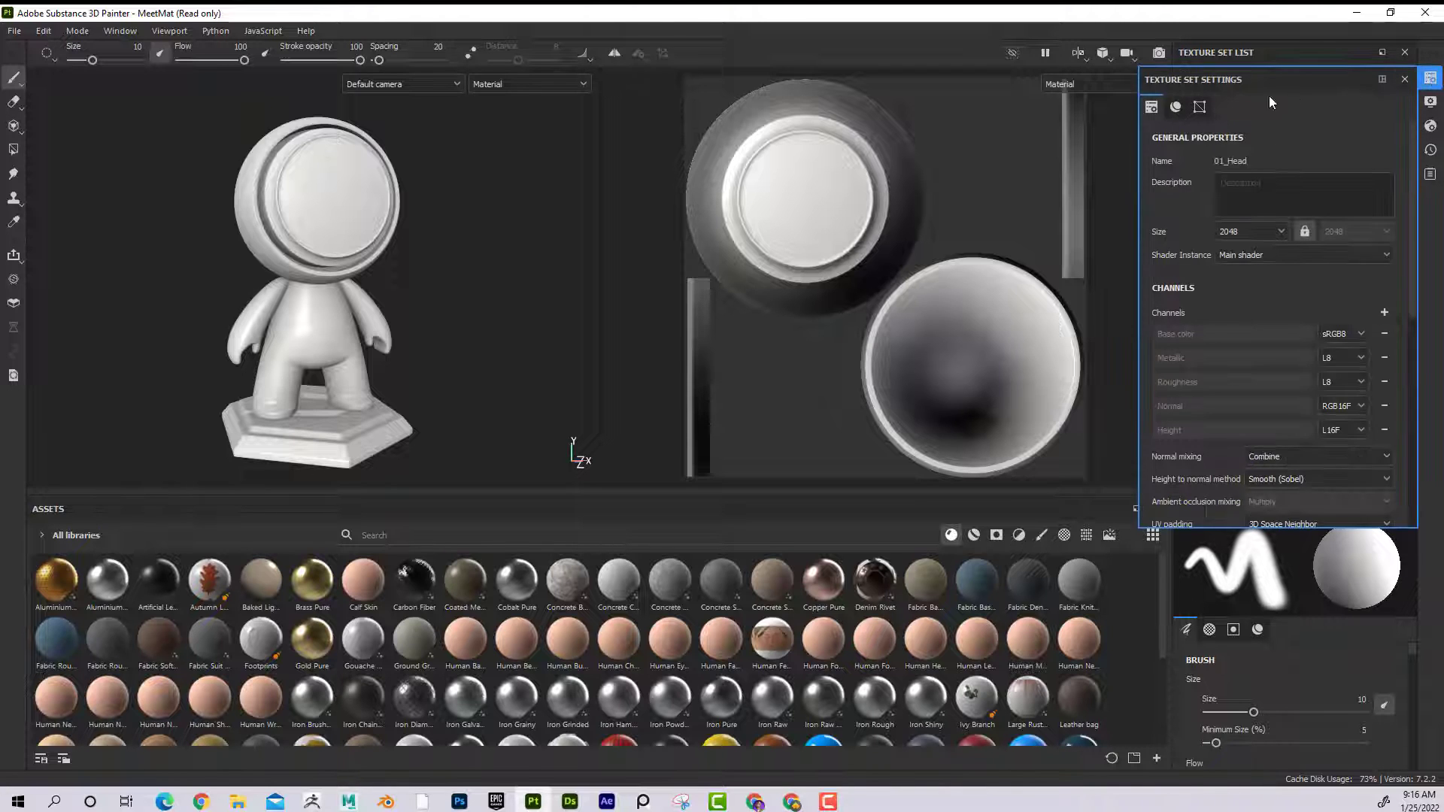
left_click_drag(1310, 80, 1001, 107)
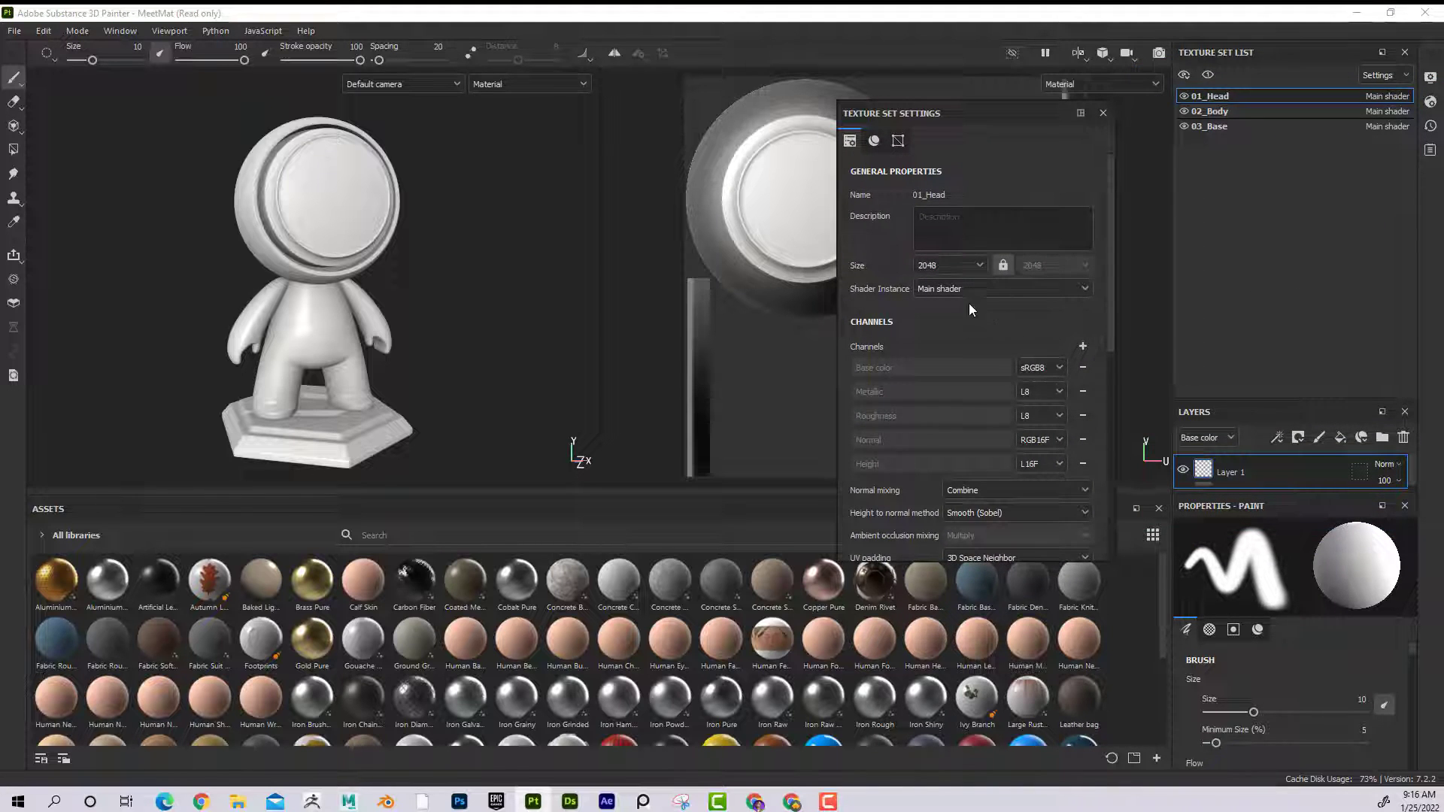
scroll(981, 318, "down", 5)
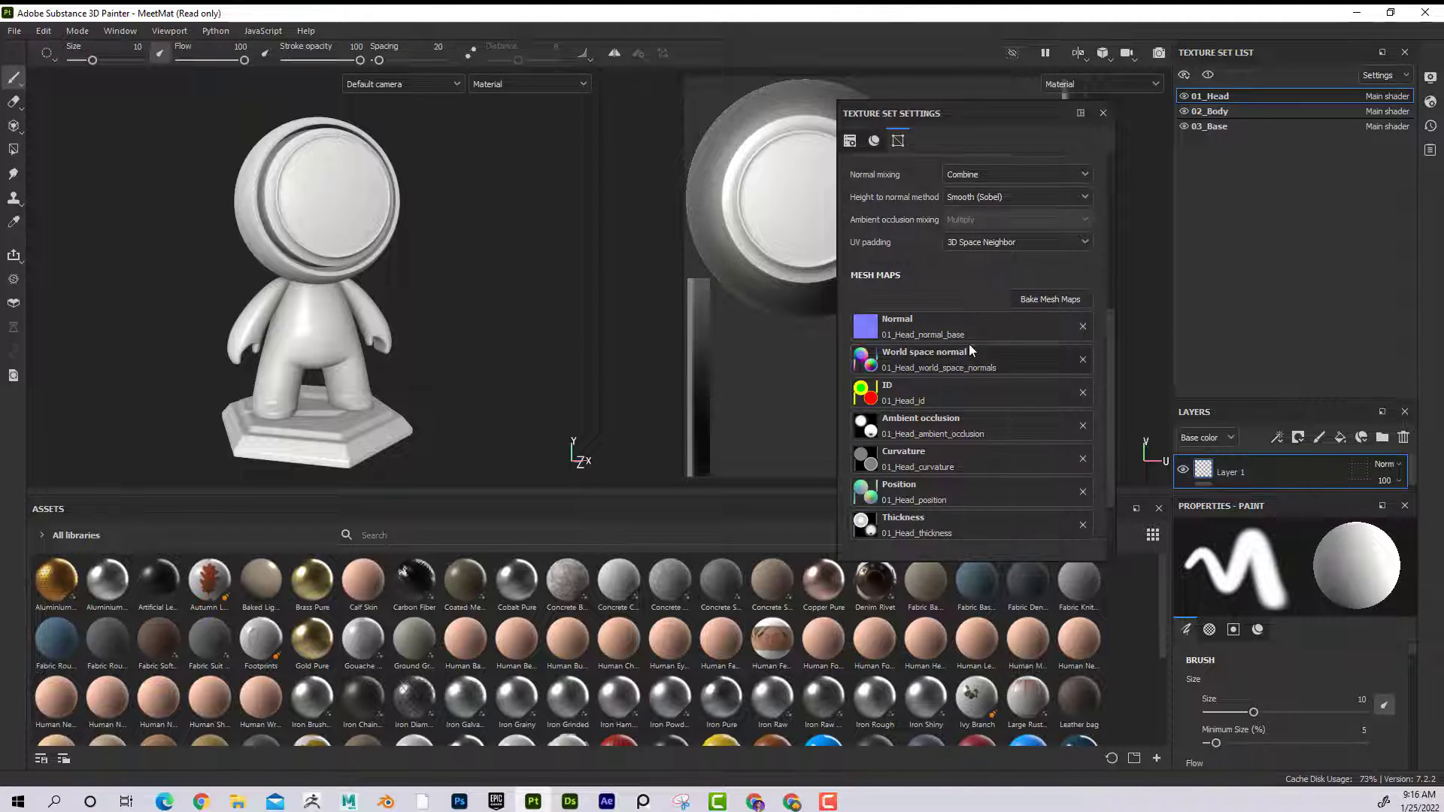
Try bake settings with a 2048 output size and all mesh maps enabled, and close them without baking.
left_click(1028, 298)
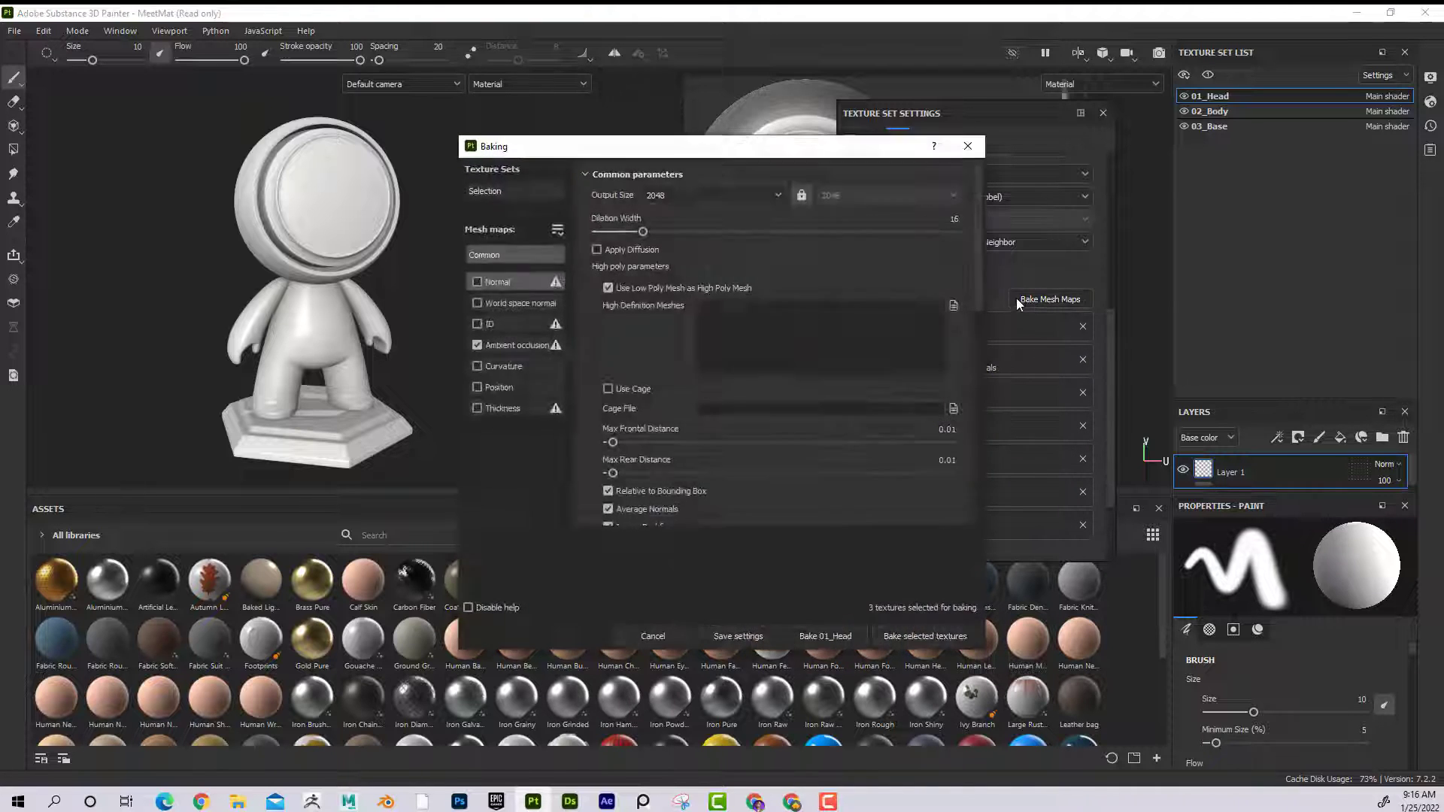
left_click(674, 195)
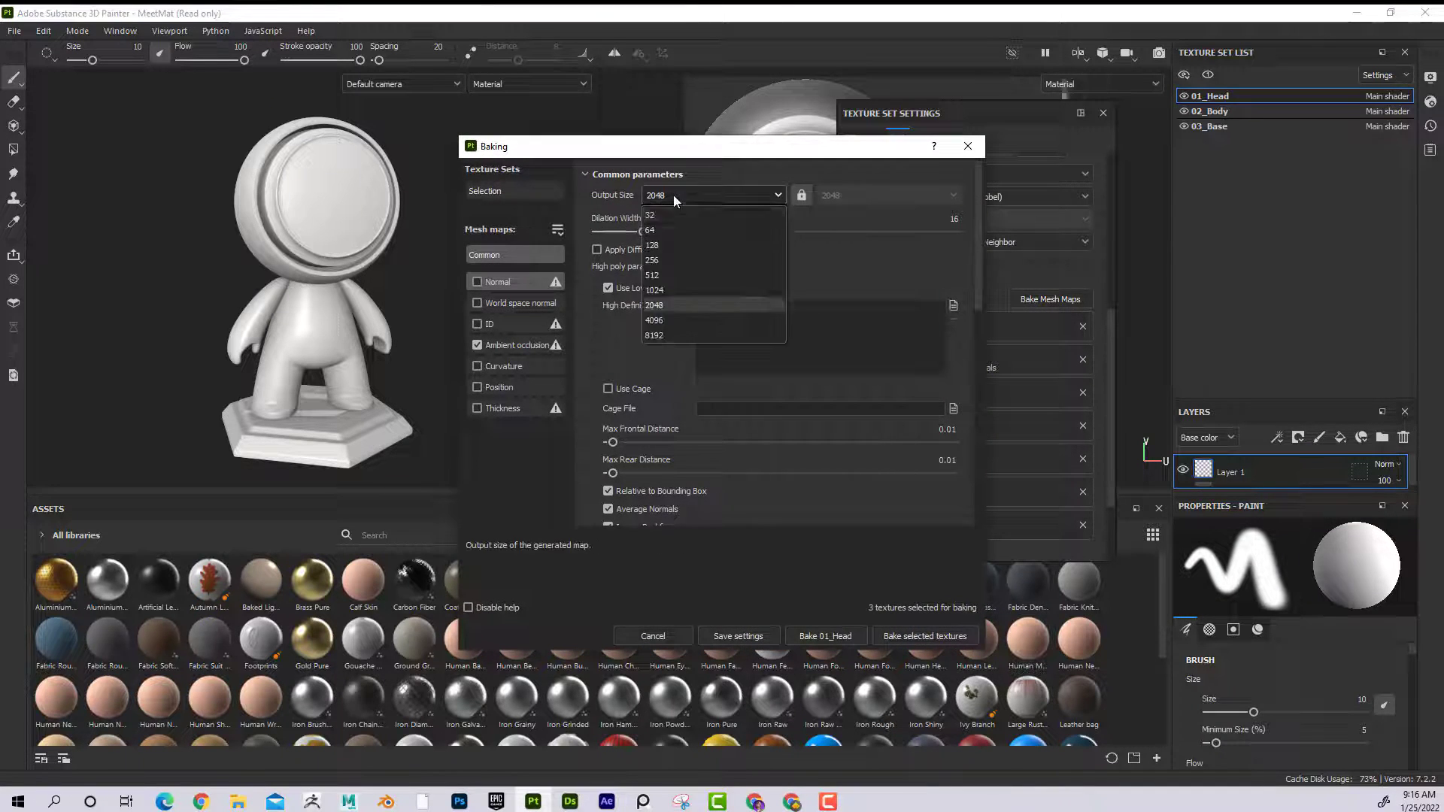
left_click(677, 308)
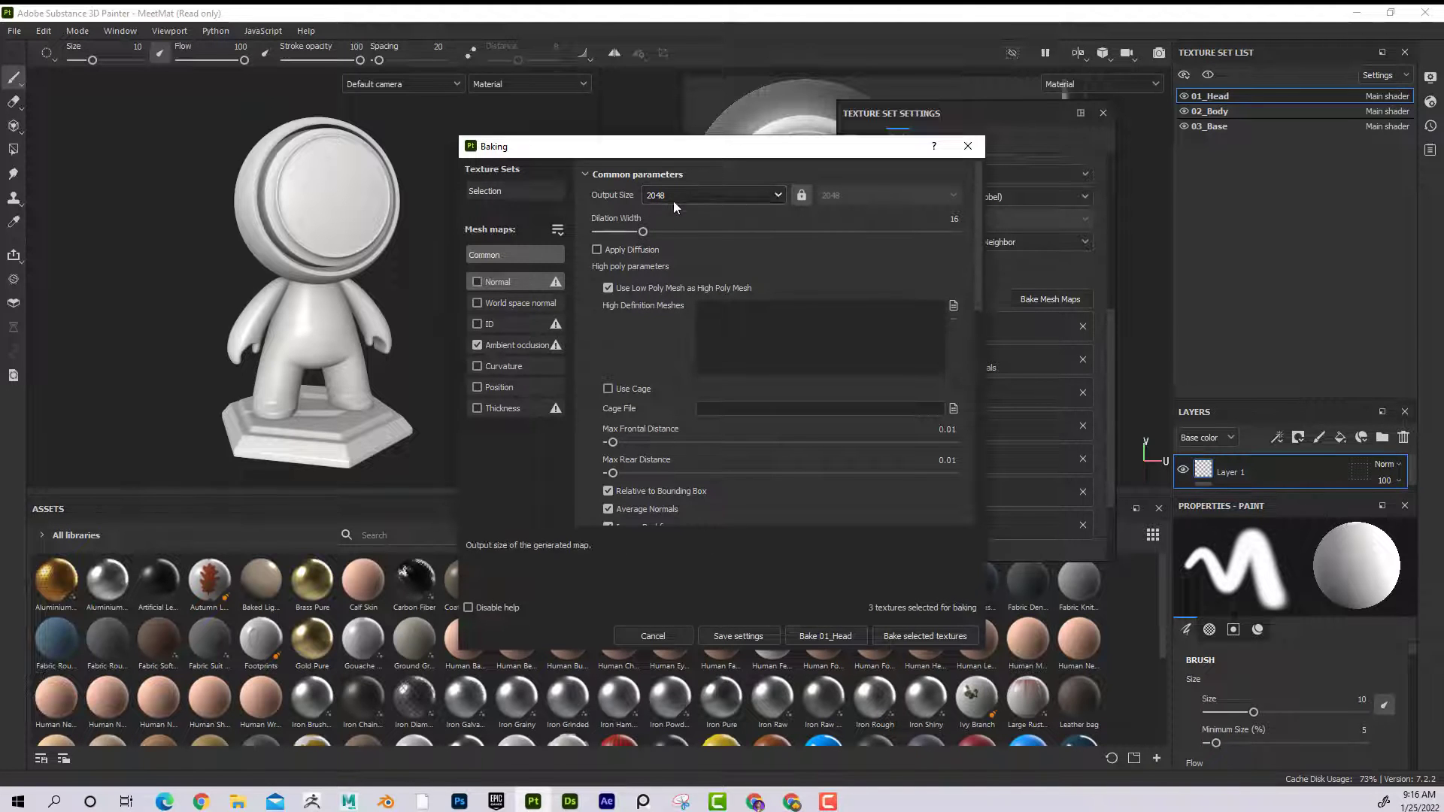
left_click(476, 282)
left_click(477, 303)
left_click(477, 323)
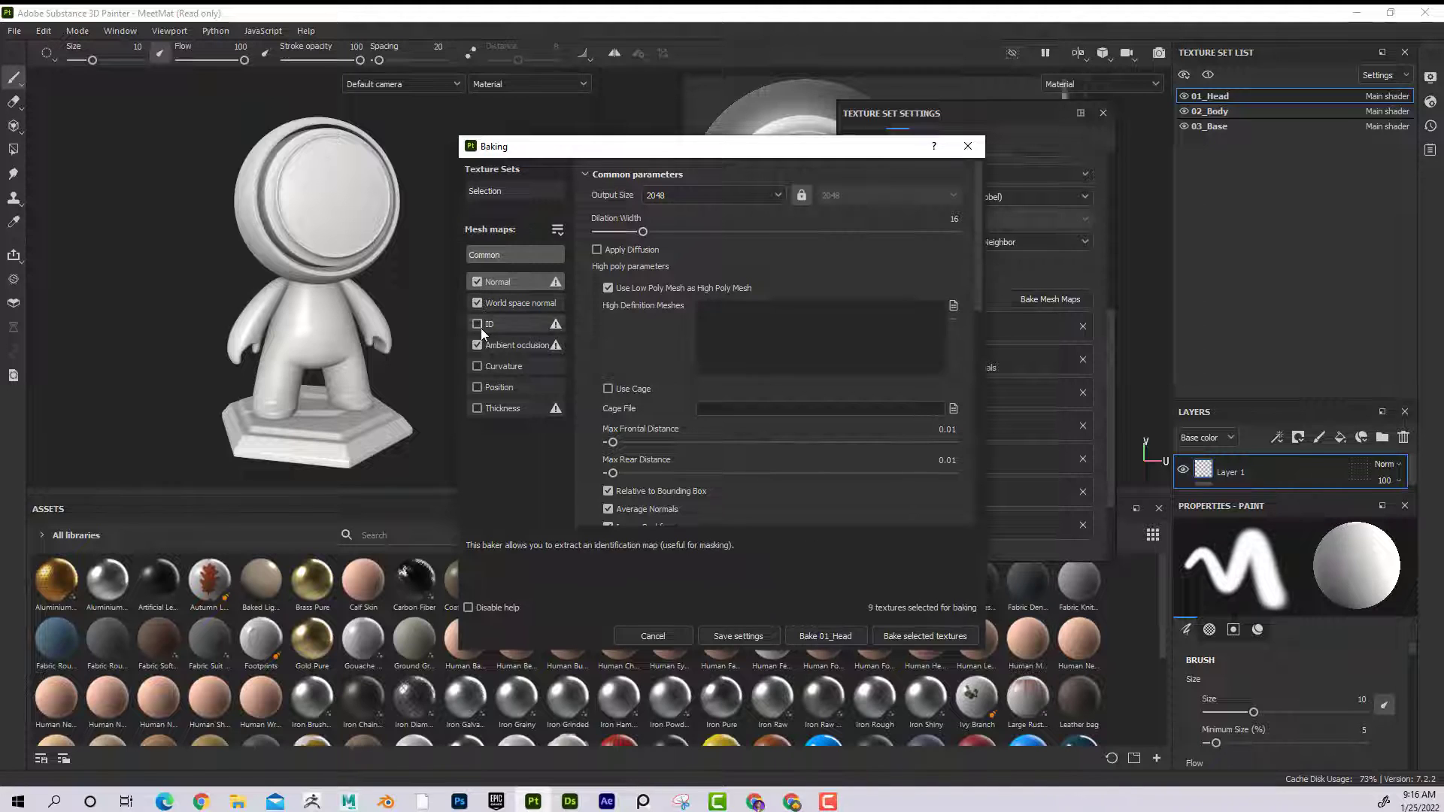
left_click(476, 367)
left_click(476, 386)
left_click(477, 408)
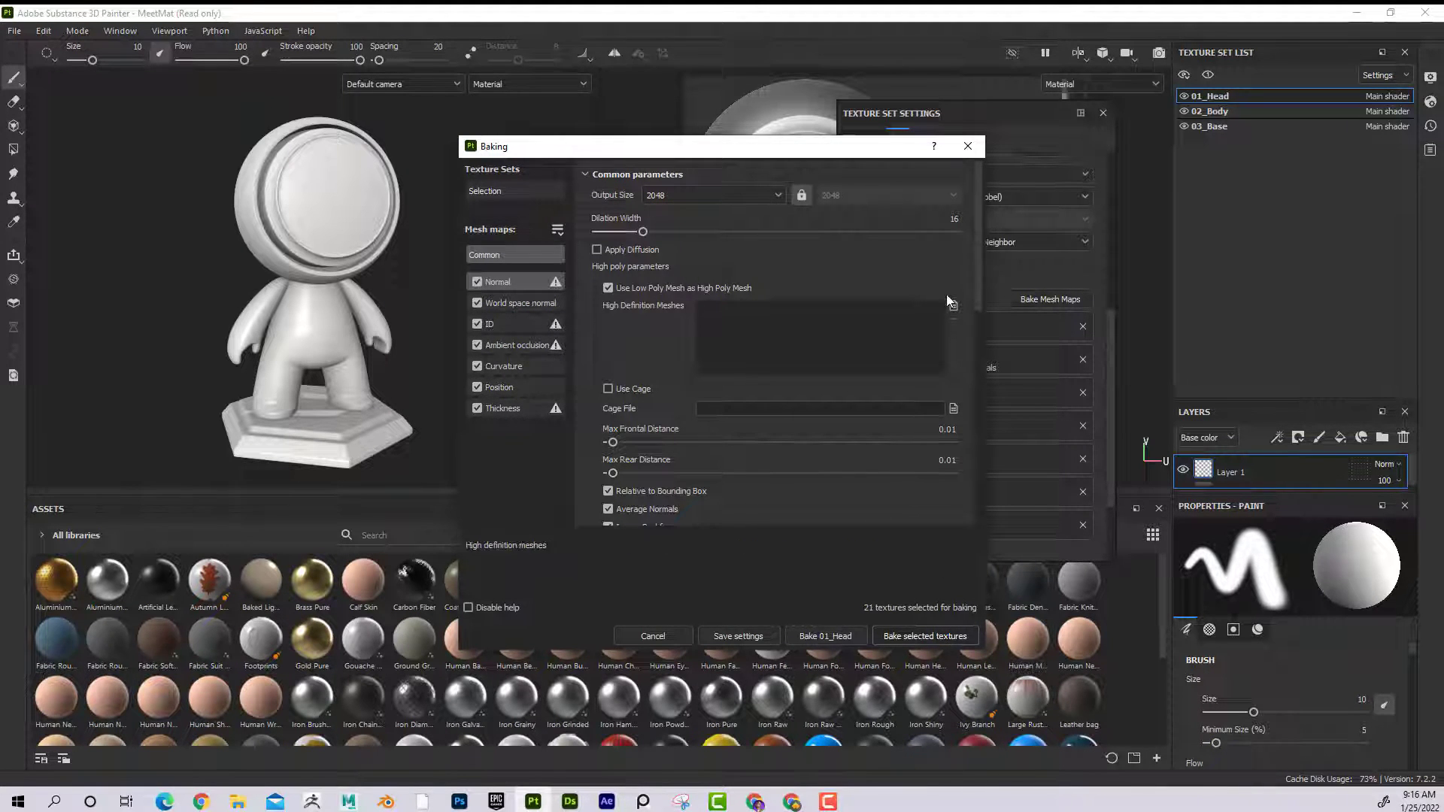
left_click(968, 146)
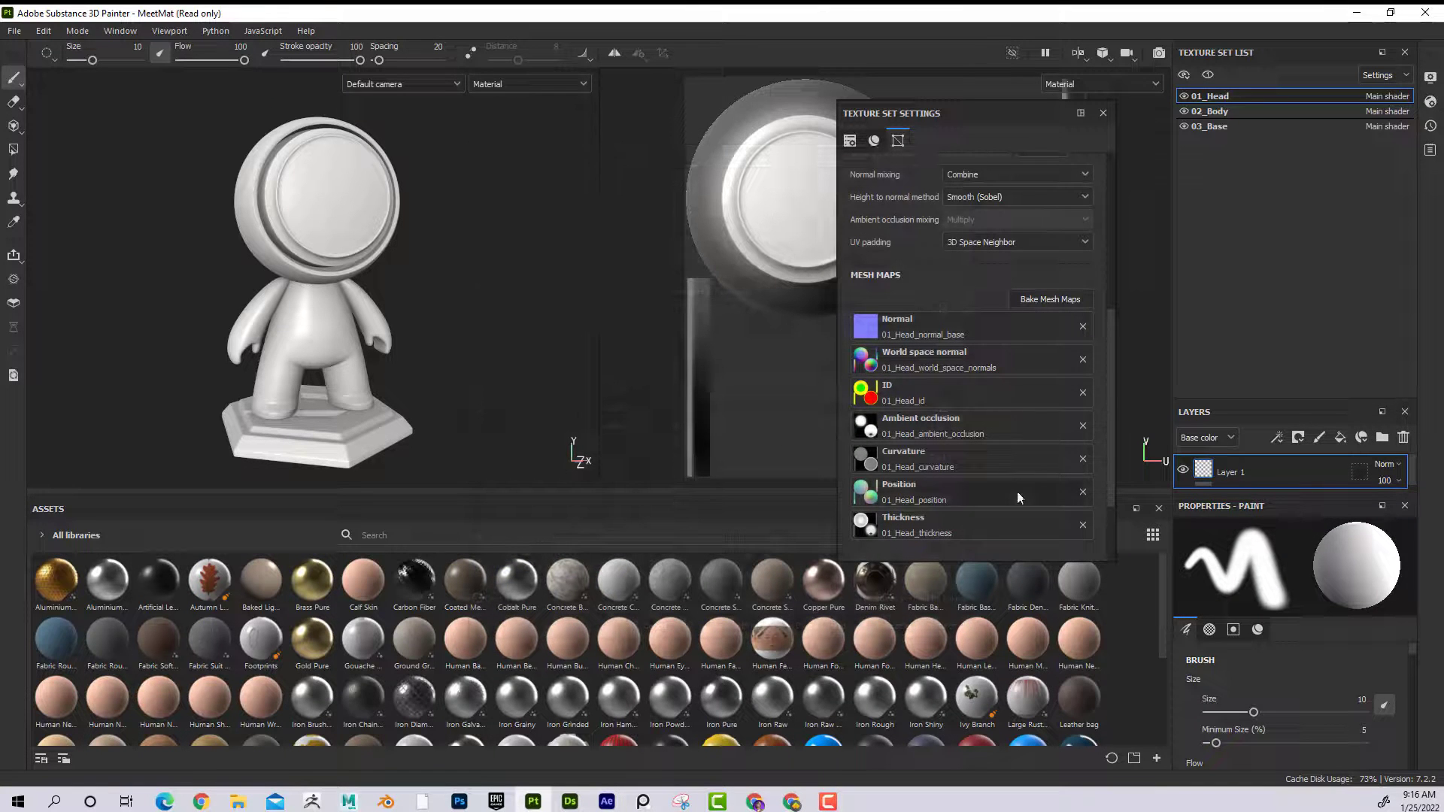
left_click(1103, 114)
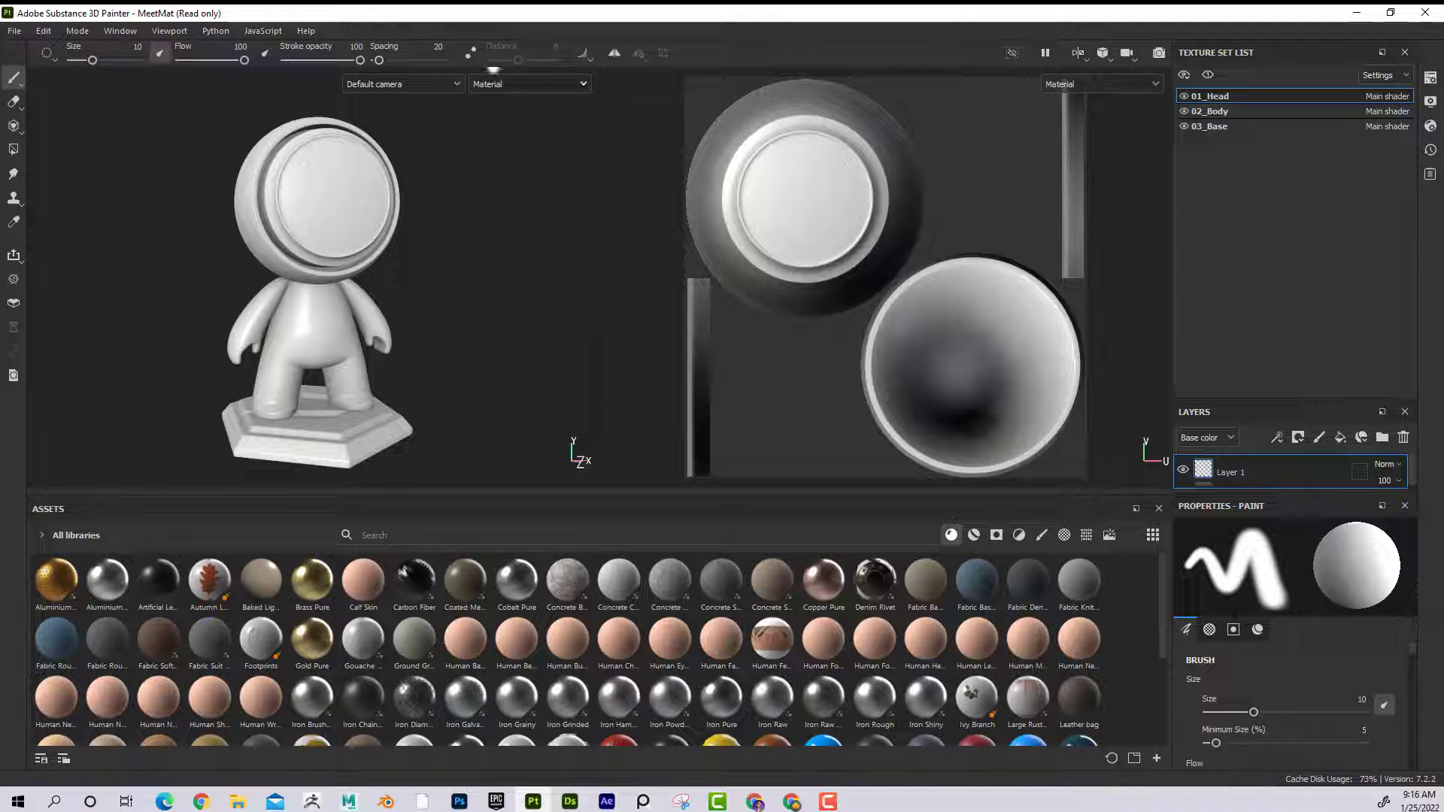
Switch the 3D and UV views to display the Ambient occlusion mesh map.
mouse_move(418, 247)
left_mouse_down("alt")
mouse_move(580, 251)
mouse_move(413, 249)
left_mouse_up("alt")
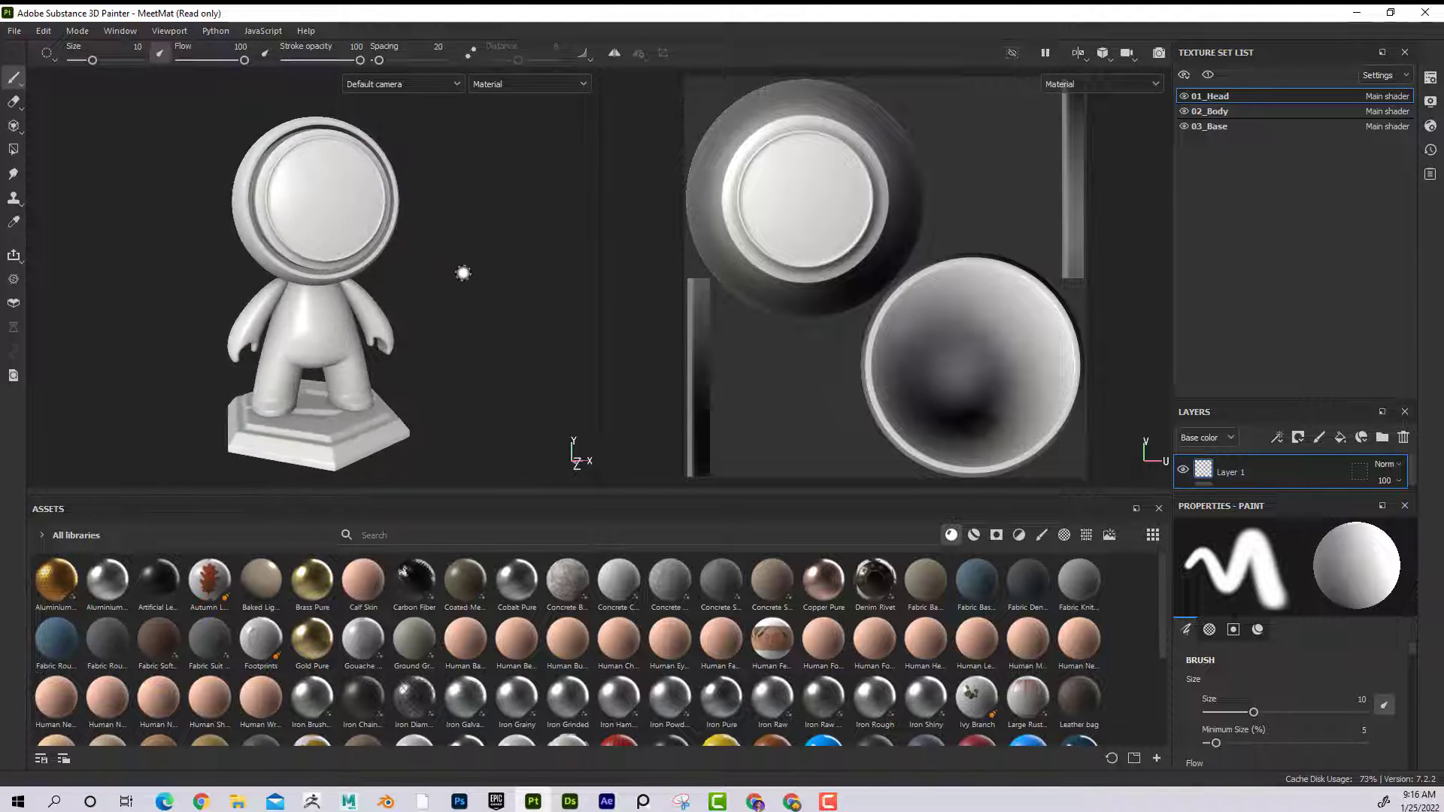
mouse_move(464, 271)
right_mouse_down("shift")
mouse_move(535, 277)
mouse_move(394, 279)
mouse_move(519, 281)
mouse_move(464, 280)
right_mouse_up("shift")
left_click_drag(438, 284, 467, 280, "alt")
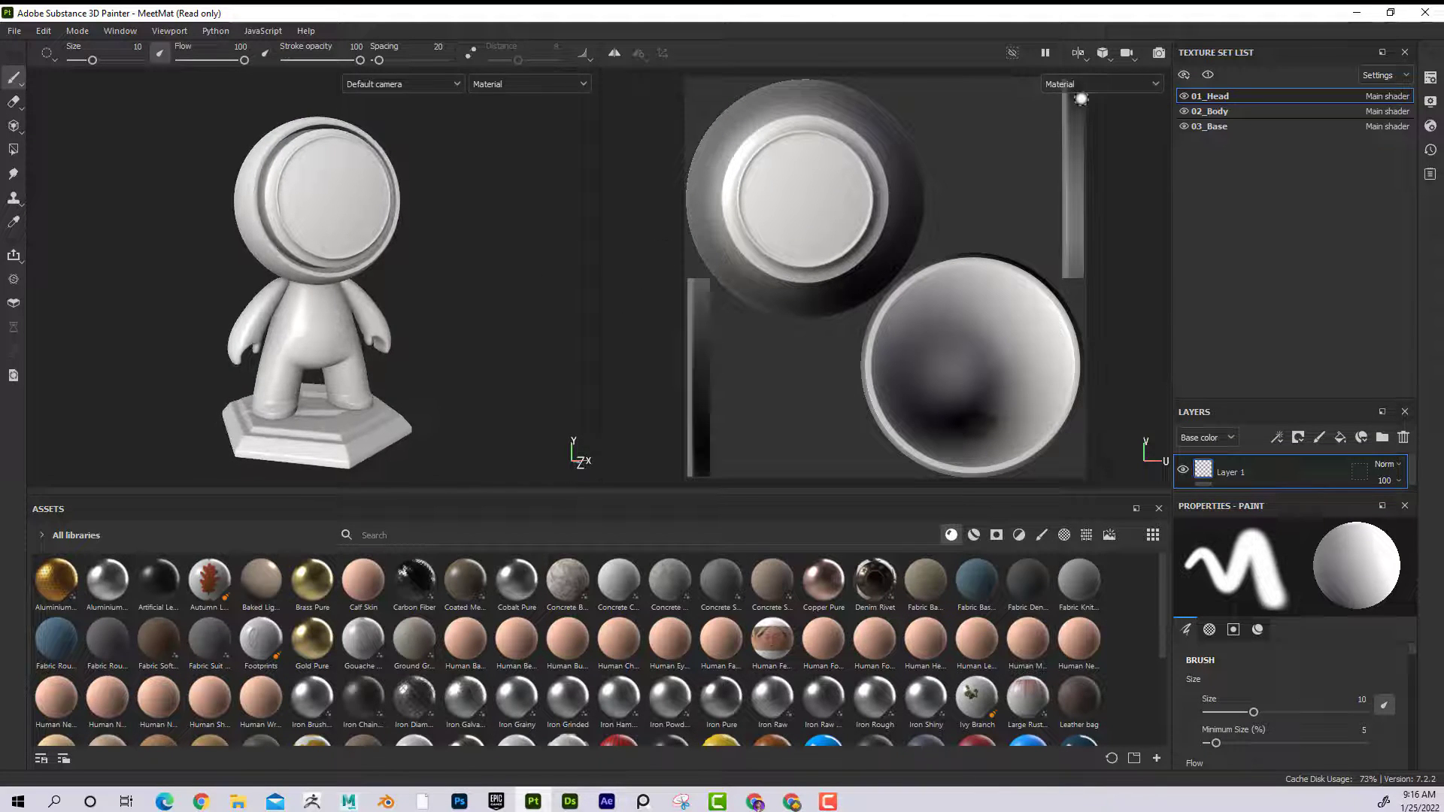
left_click(1143, 82)
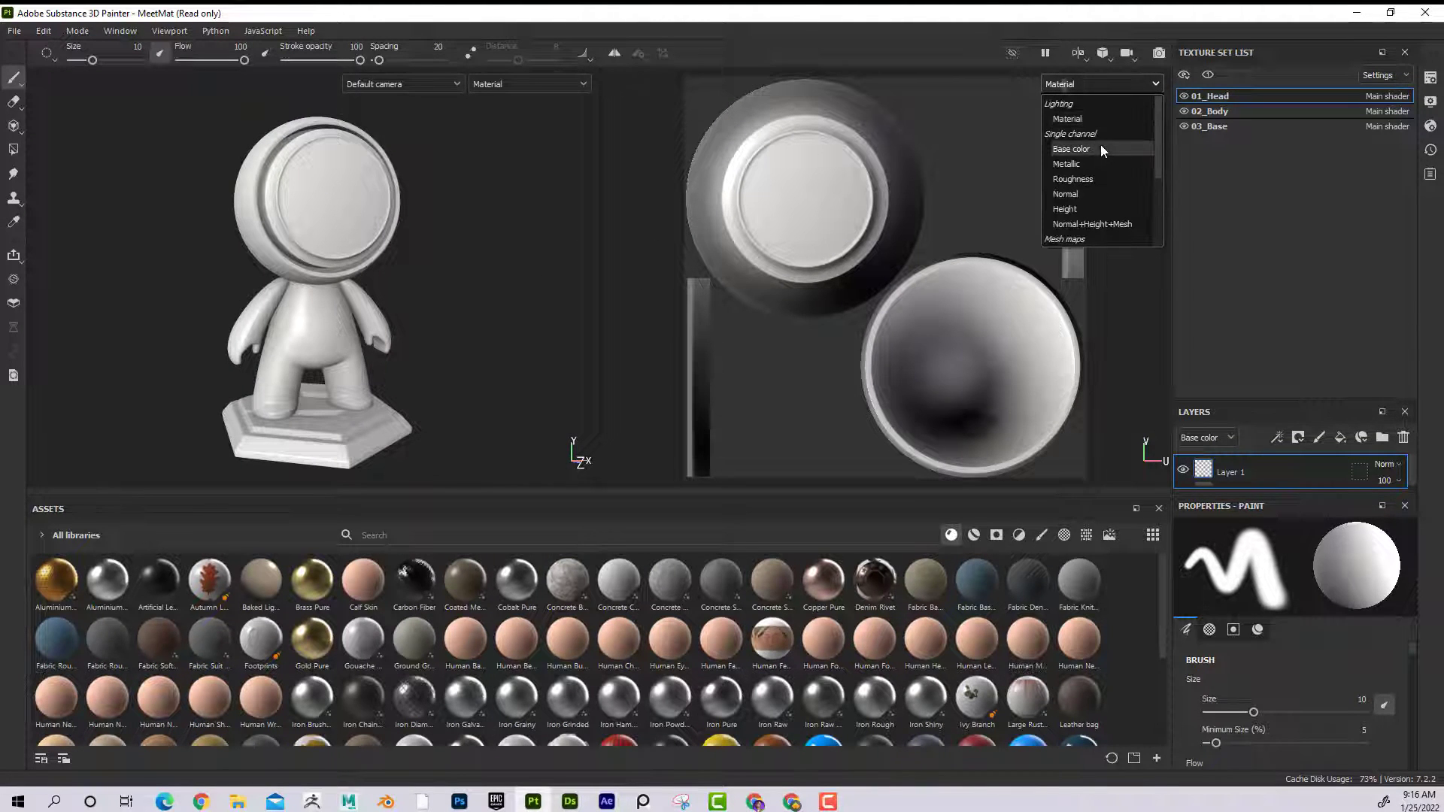
left_click(1085, 86)
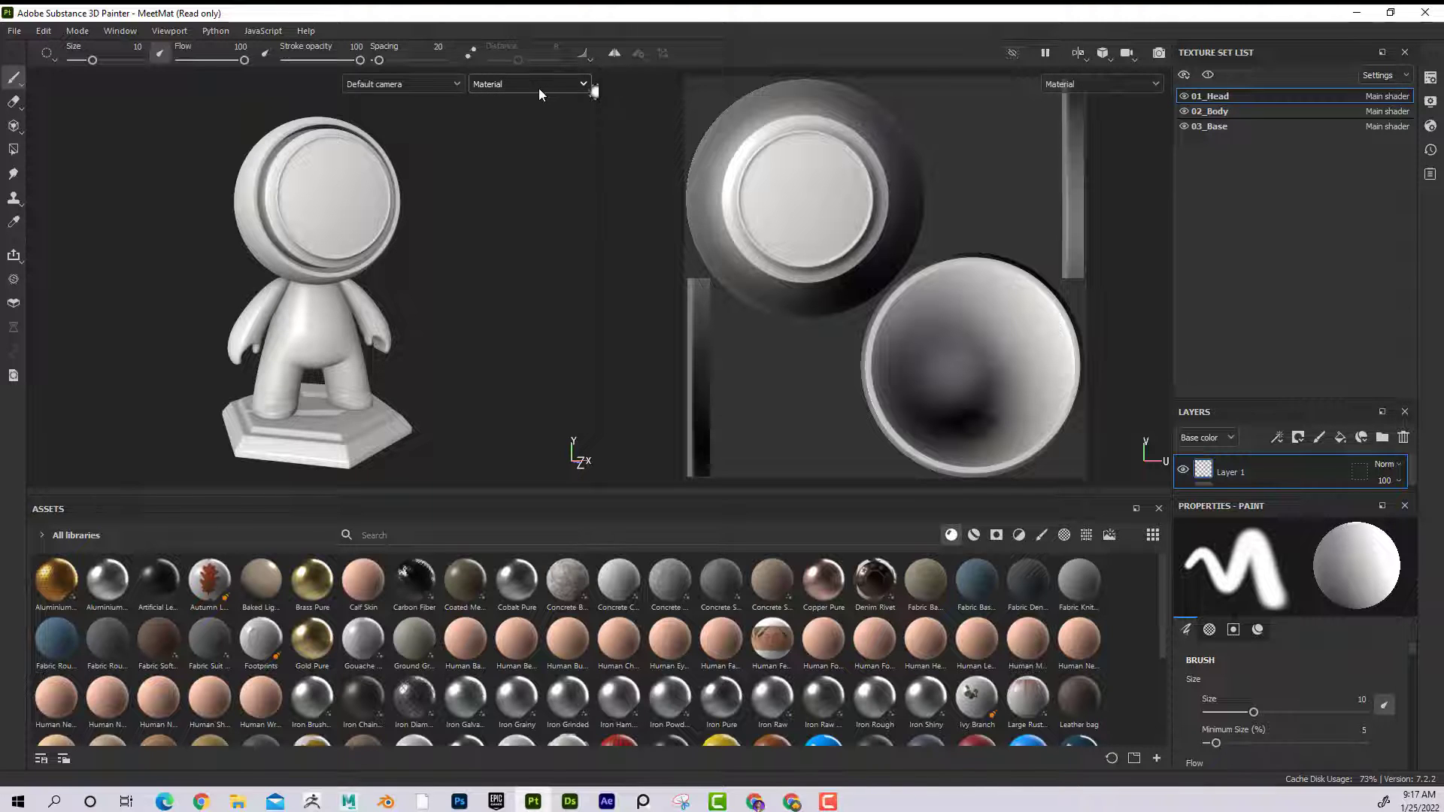
left_click(1121, 84)
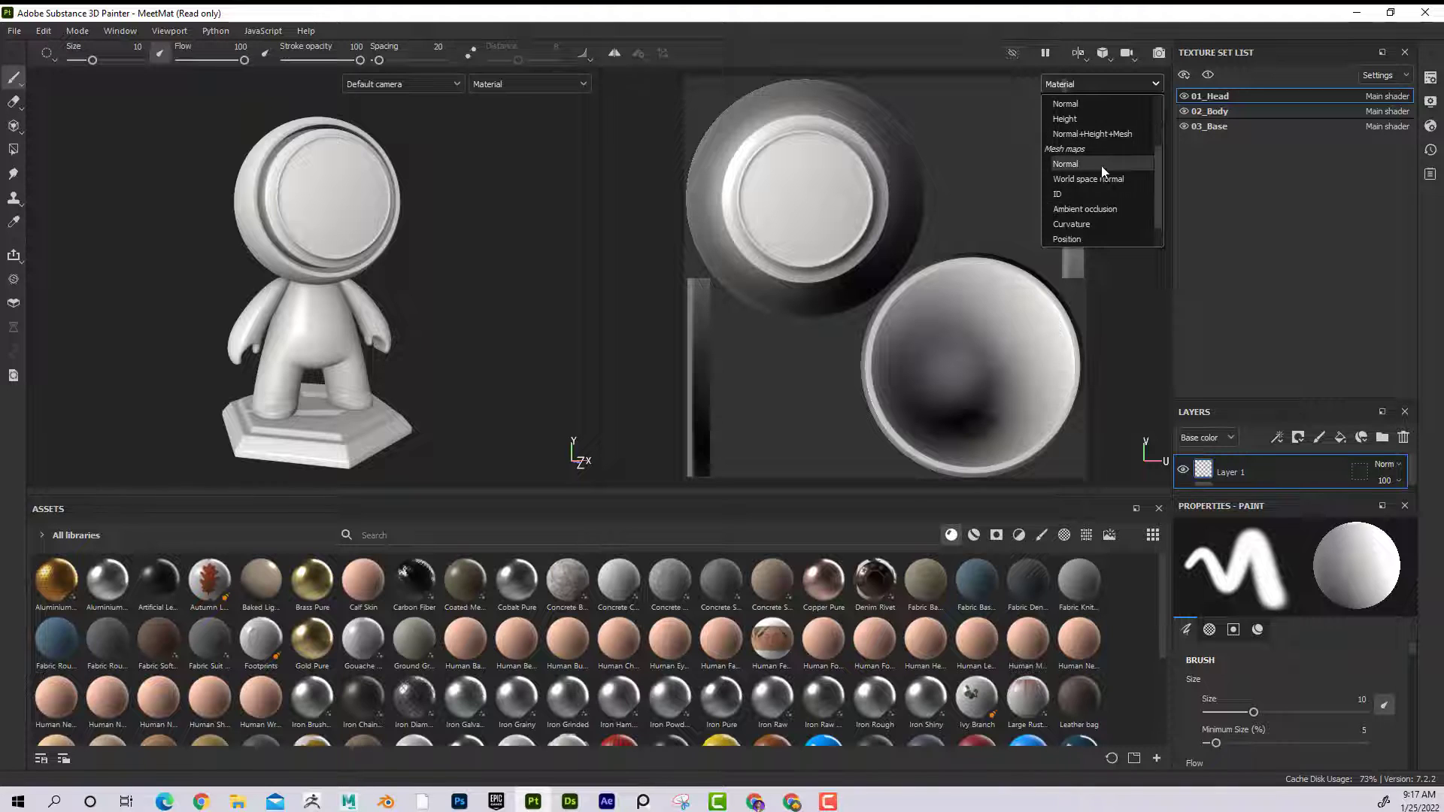
left_click(1085, 209)
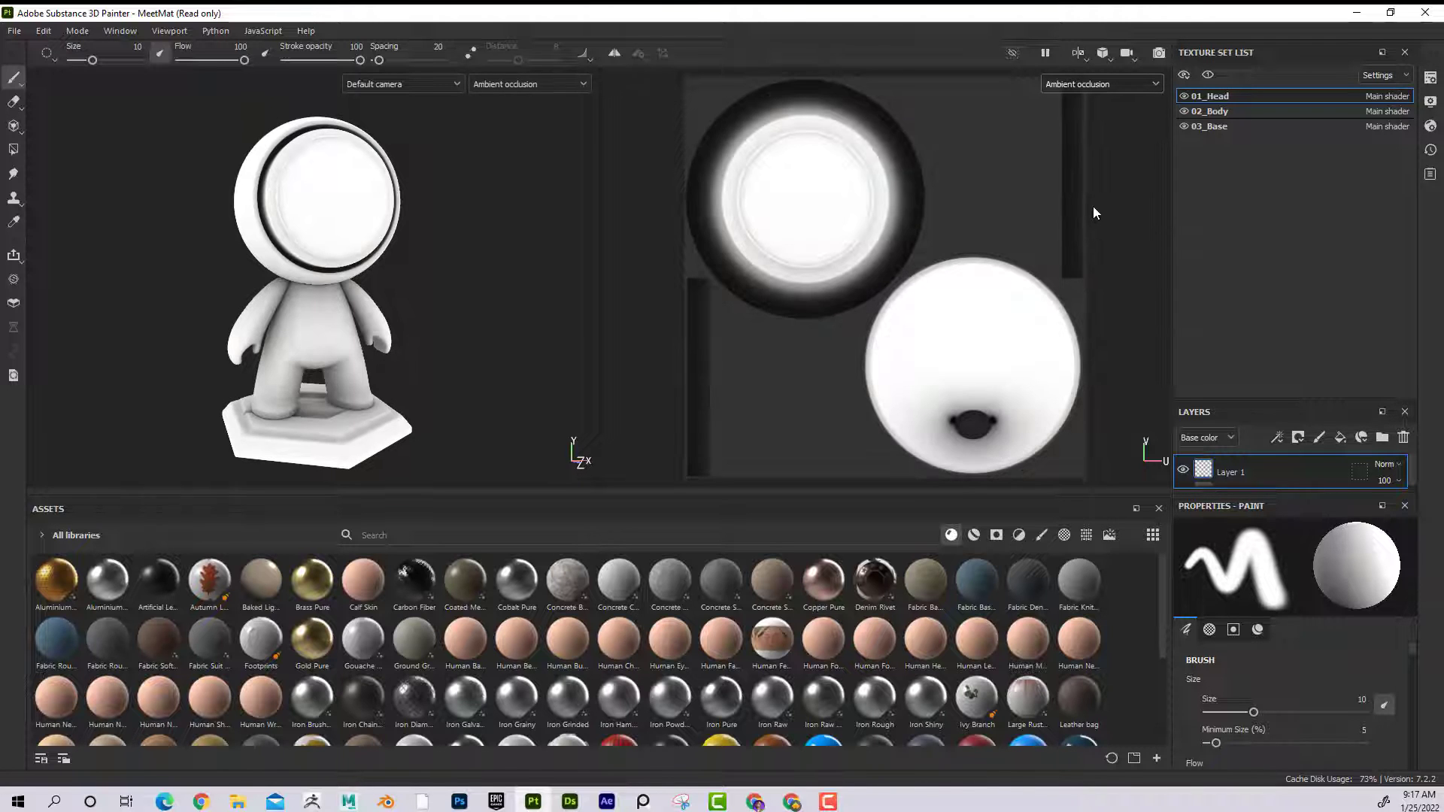
Examine the ambient occlusion shading on the figure's head and body from several angles.
left_click_drag(536, 242, 488, 281, "alt")
scroll(348, 219, "up", 3)
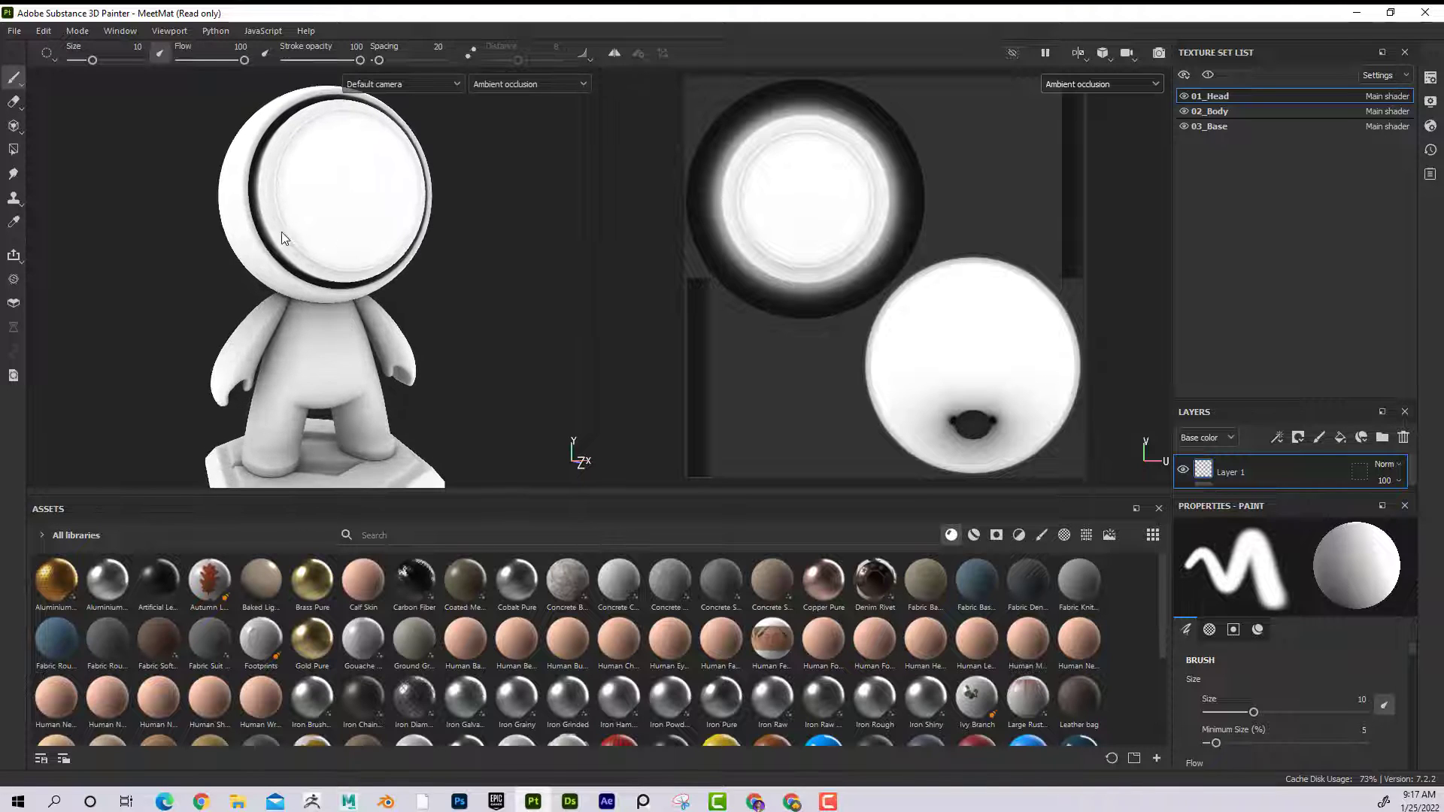
left_click_drag(374, 265, 272, 260, "alt")
left_click_drag(423, 336, 467, 315, "alt")
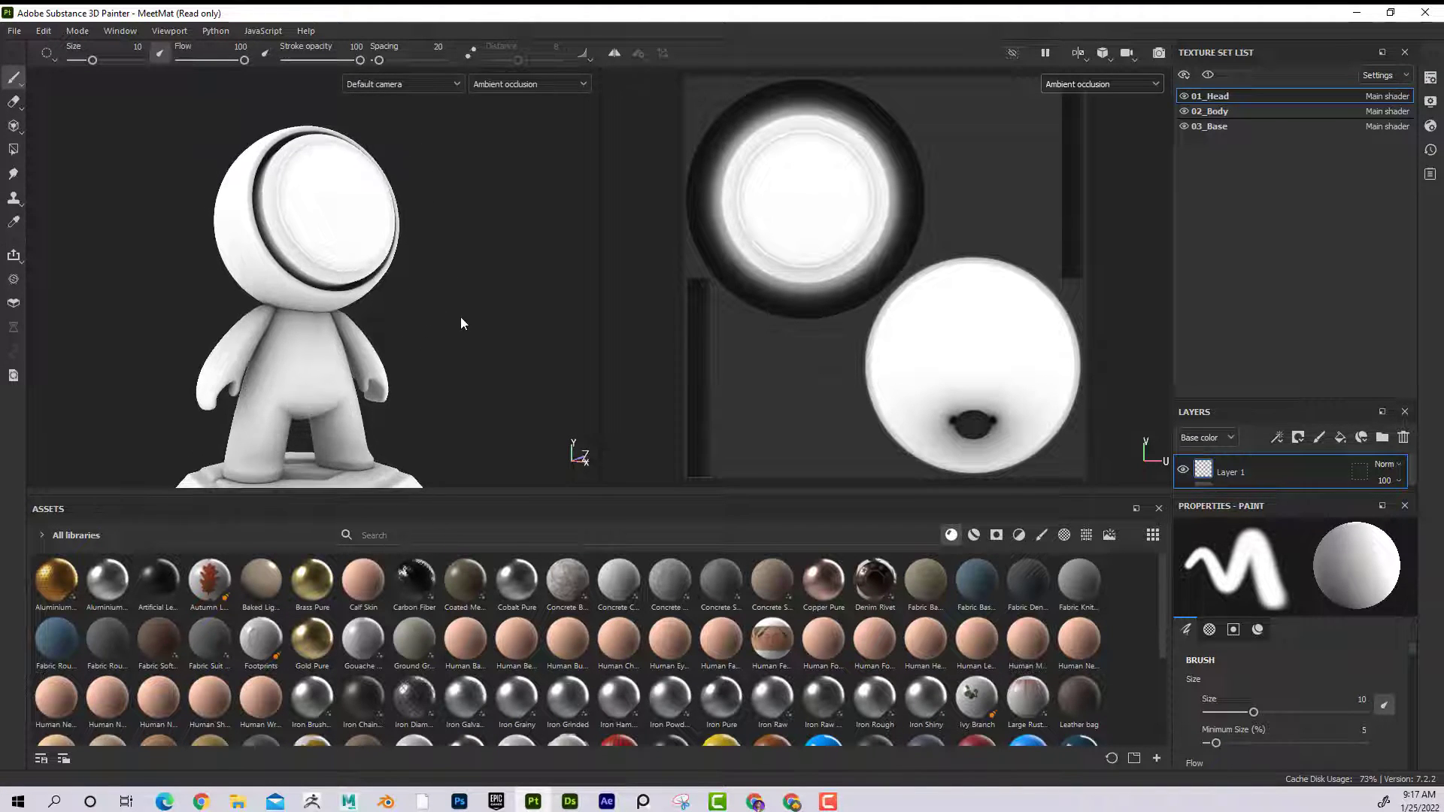
scroll(361, 284, "down", 3)
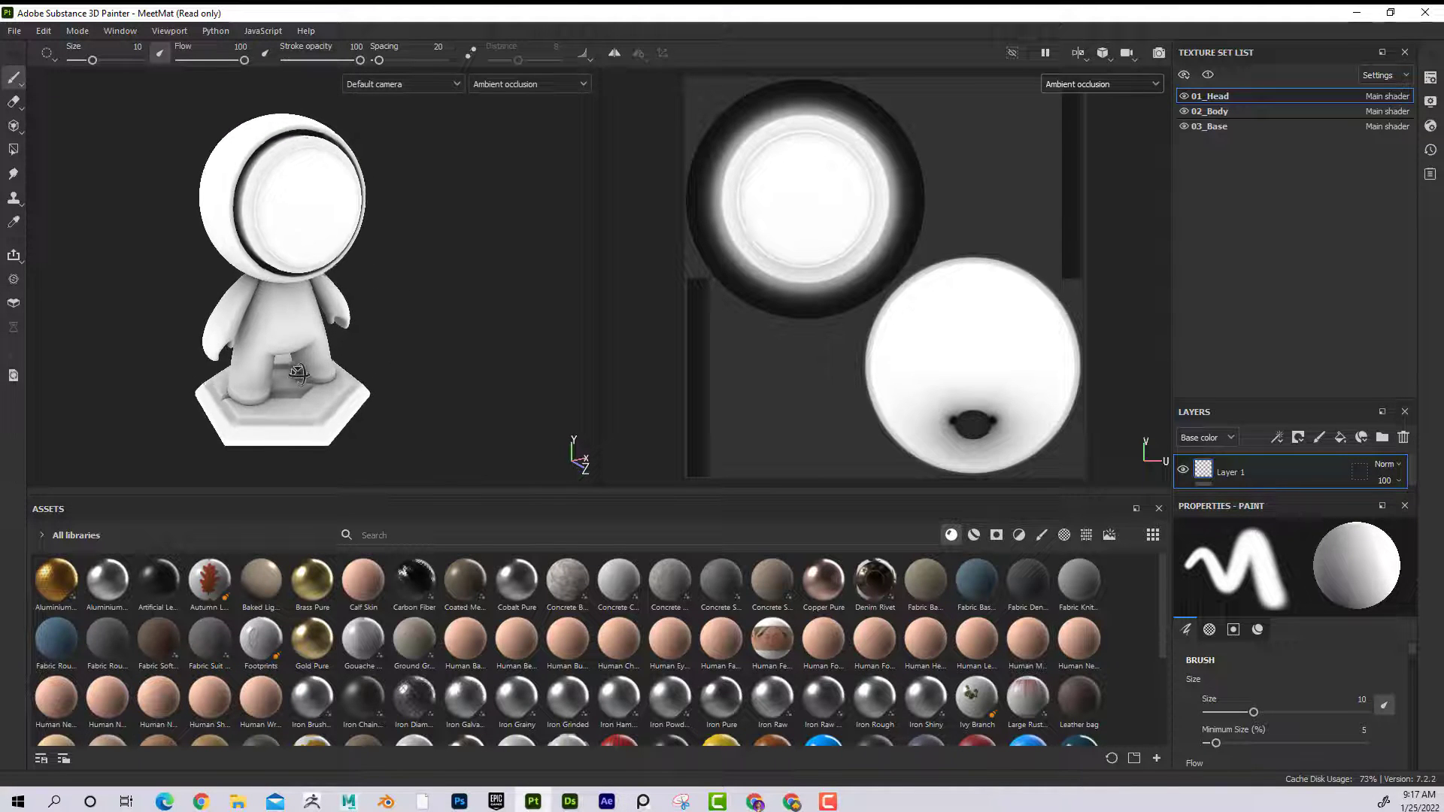
Select the 03_Base texture set and examine the ambient occlusion where the feet meet the base.
scroll(457, 324, "up", 3)
left_click(1228, 127)
right_click_drag(244, 354, 300, 335, "alt")
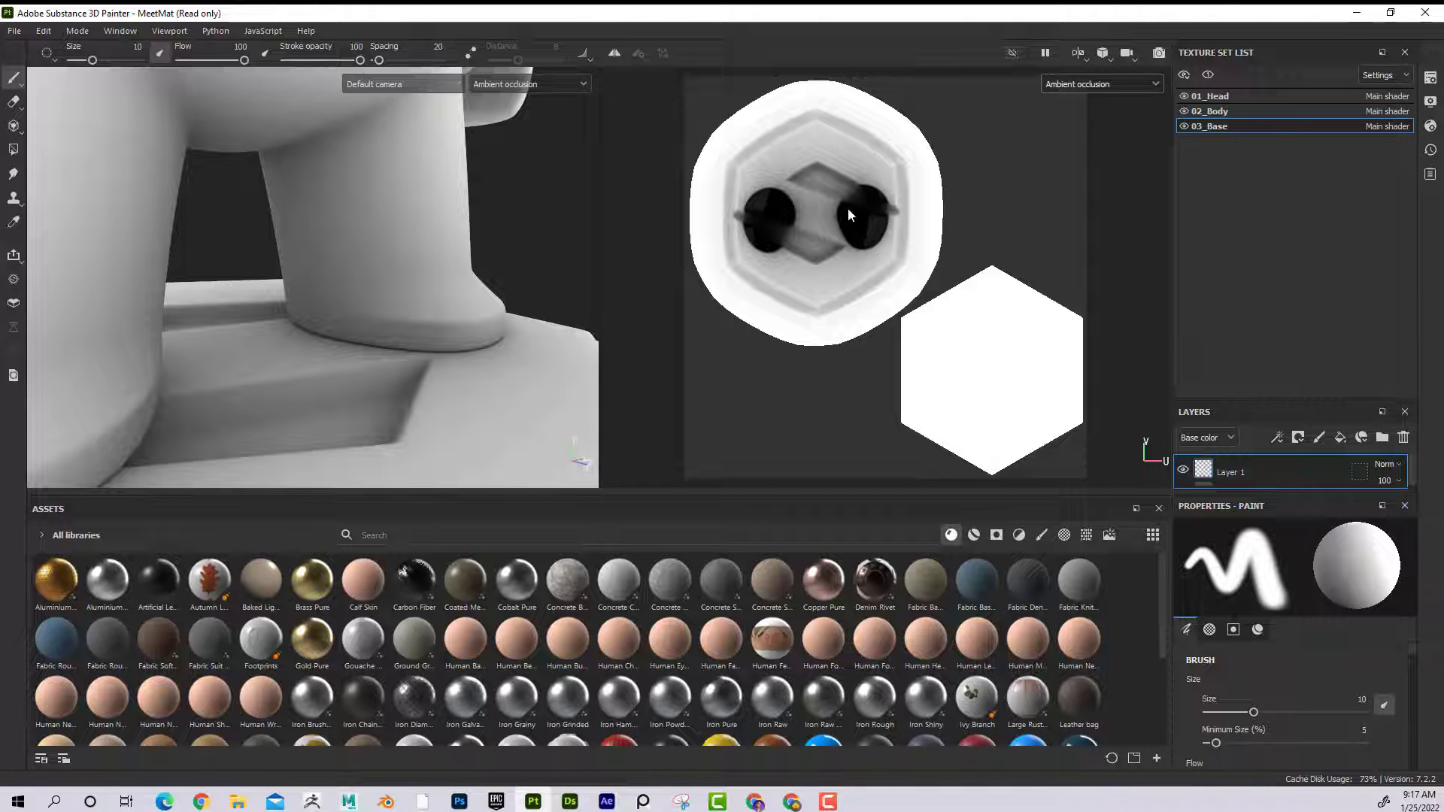
Examine the ambient occlusion around the feet and base, and on the whole figure from several angles.
scroll(316, 278, "down", 5)
left_click_drag(316, 278, 214, 266, "alt")
right_click_drag(214, 266, 510, 302, "alt")
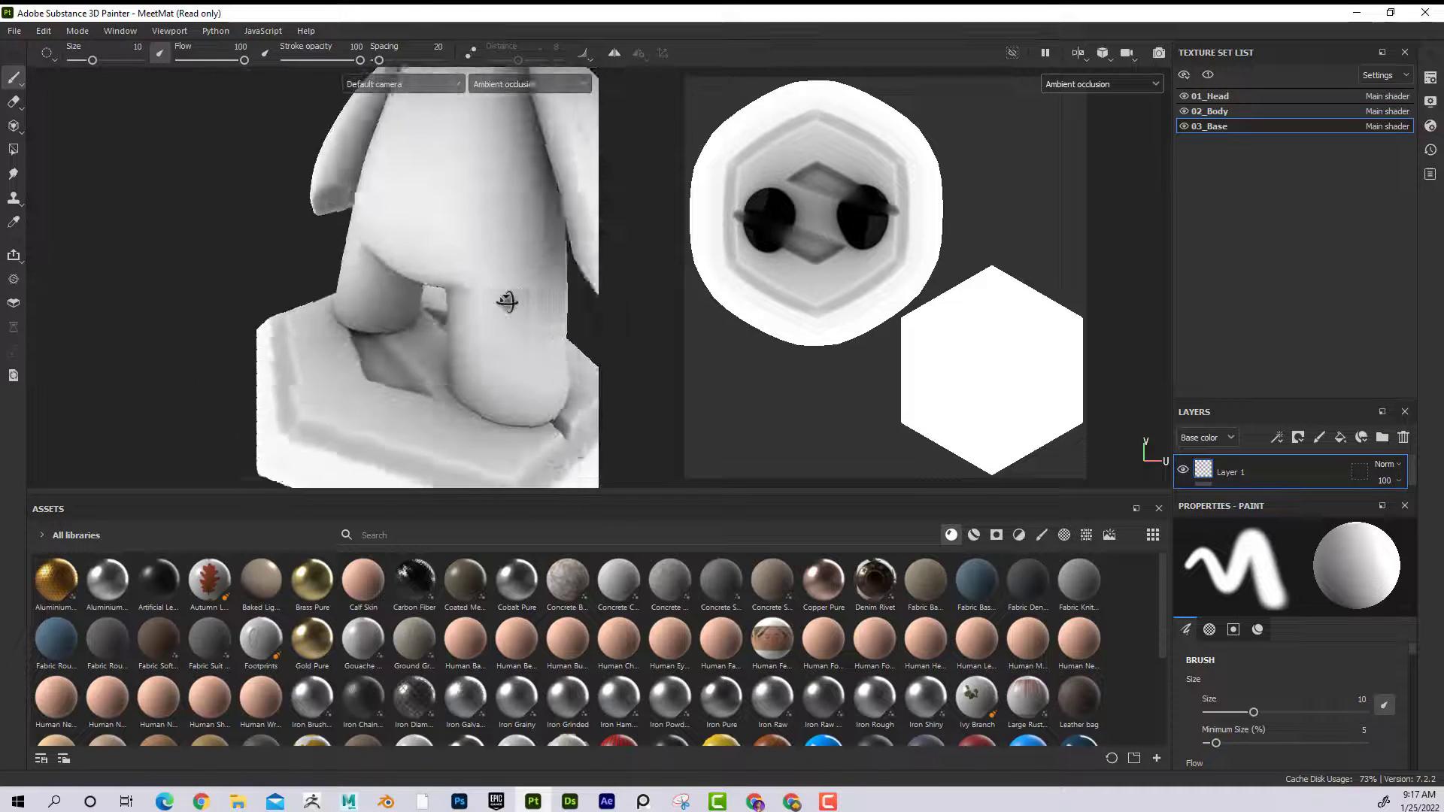
left_click_drag(511, 301, 361, 225, "alt")
scroll(416, 266, "down", 3)
left_click_drag(417, 266, 377, 306, "alt")
right_click_drag(377, 306, 361, 410, "alt")
left_click_drag(471, 303, 403, 305, "alt")
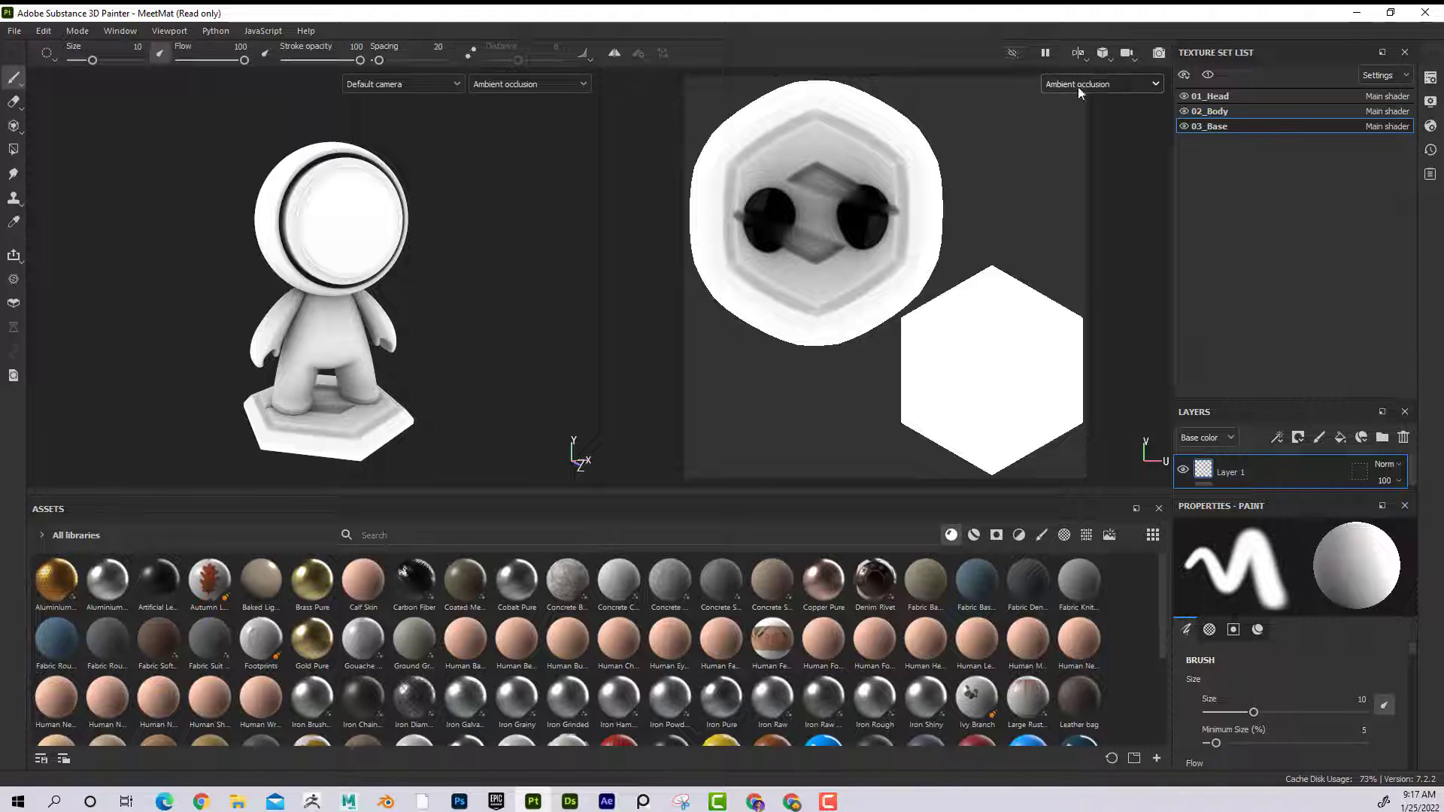
Switch the 3D and UV views to Material display and examine the figure without the ambient occlusion map.
left_click(1112, 82)
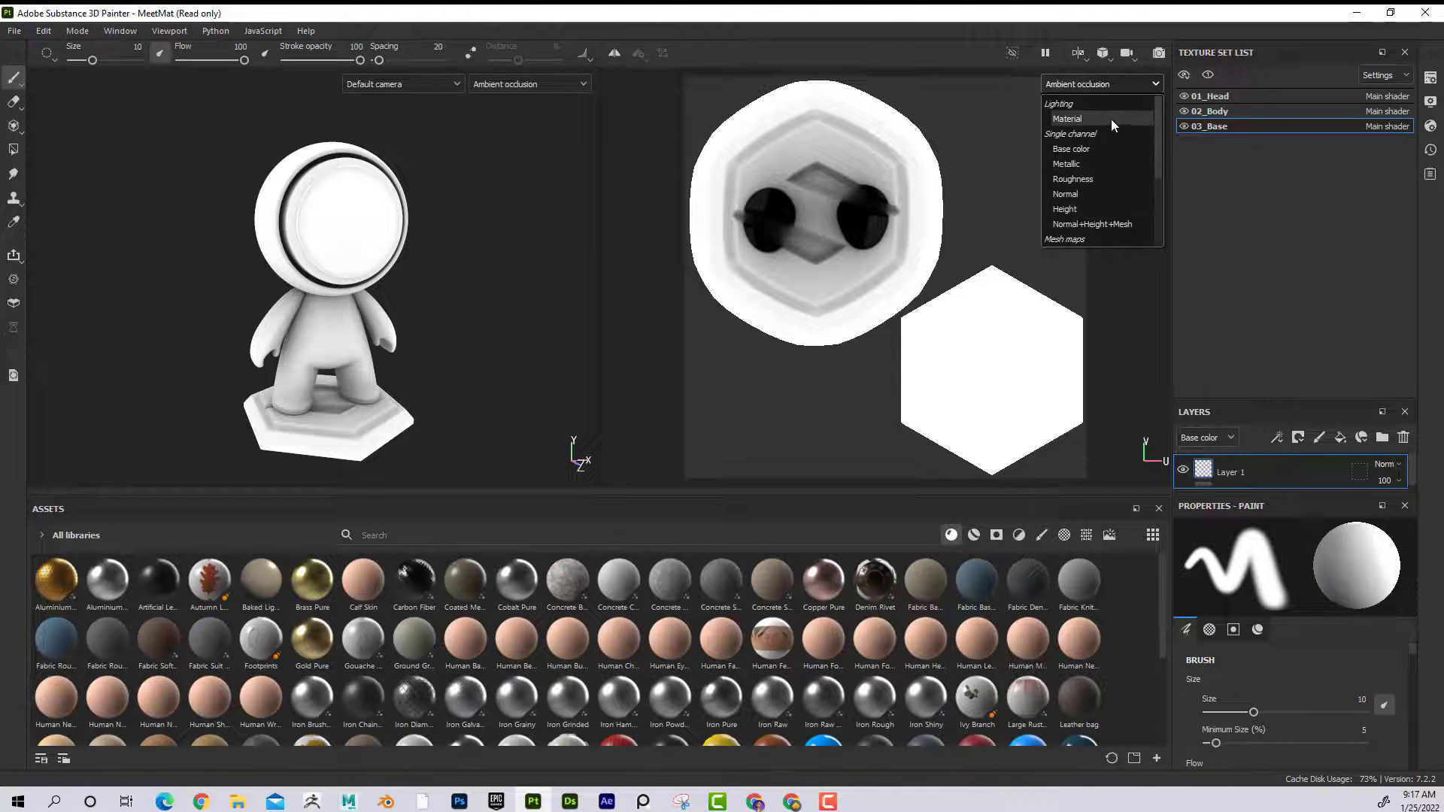
left_click(1111, 119)
left_click_drag(548, 260, 486, 283, "alt")
scroll(482, 275, "up", 2)
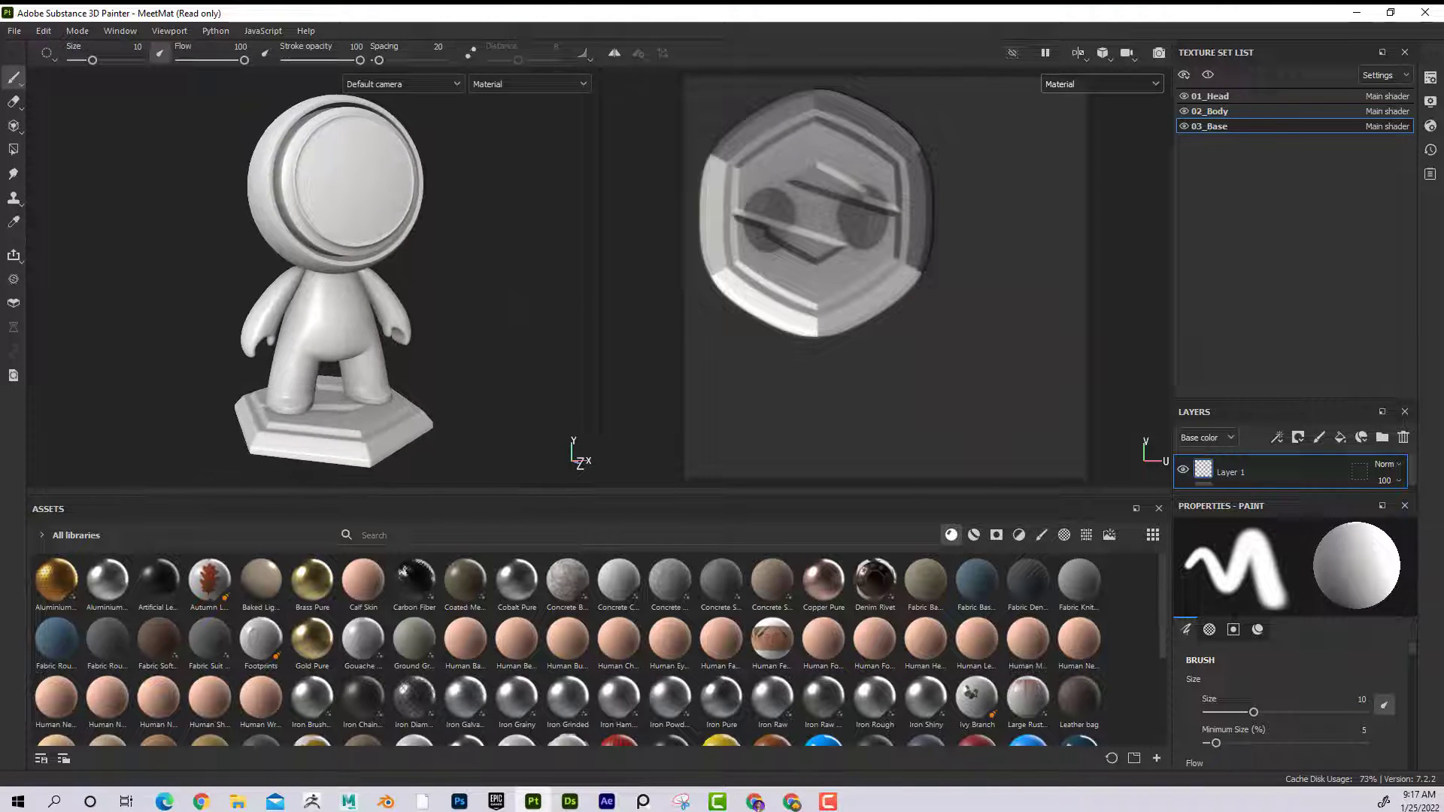
left_click_drag(420, 207, 467, 241, "alt")
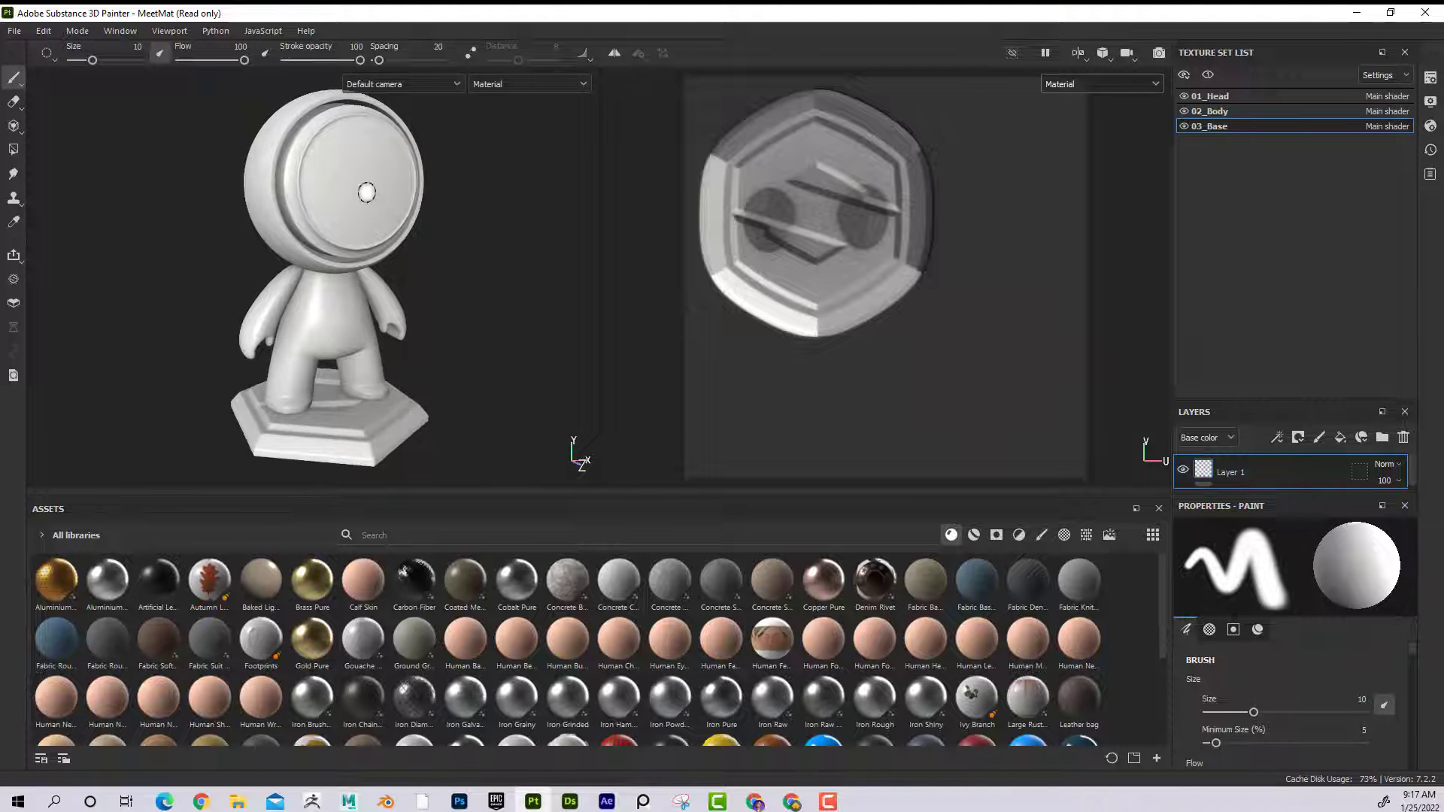
Display the Ambient occlusion mesh map in both views again and select the 01_Head texture set.
left_click(14, 30)
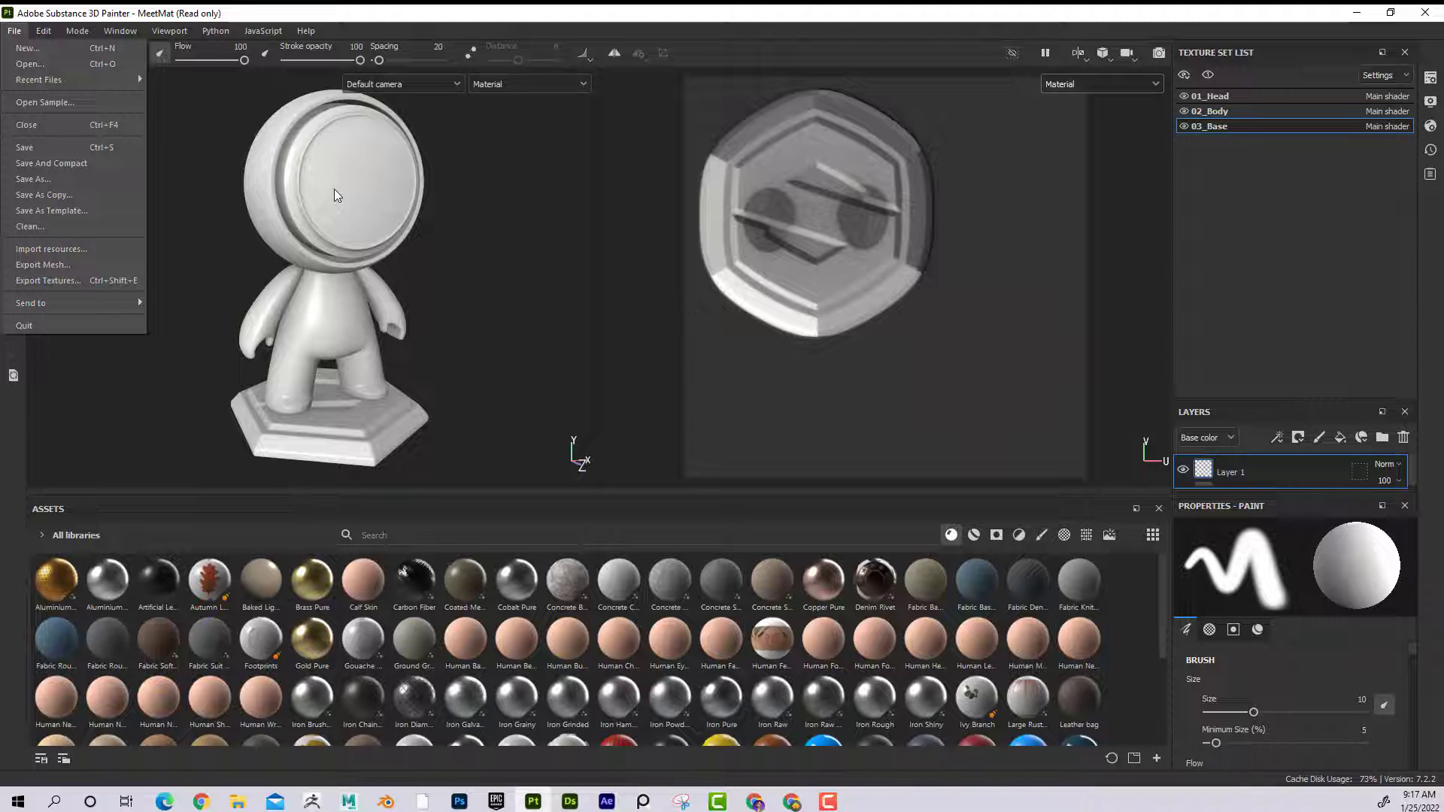
left_click(1098, 84)
scroll(1104, 163, "down", 3)
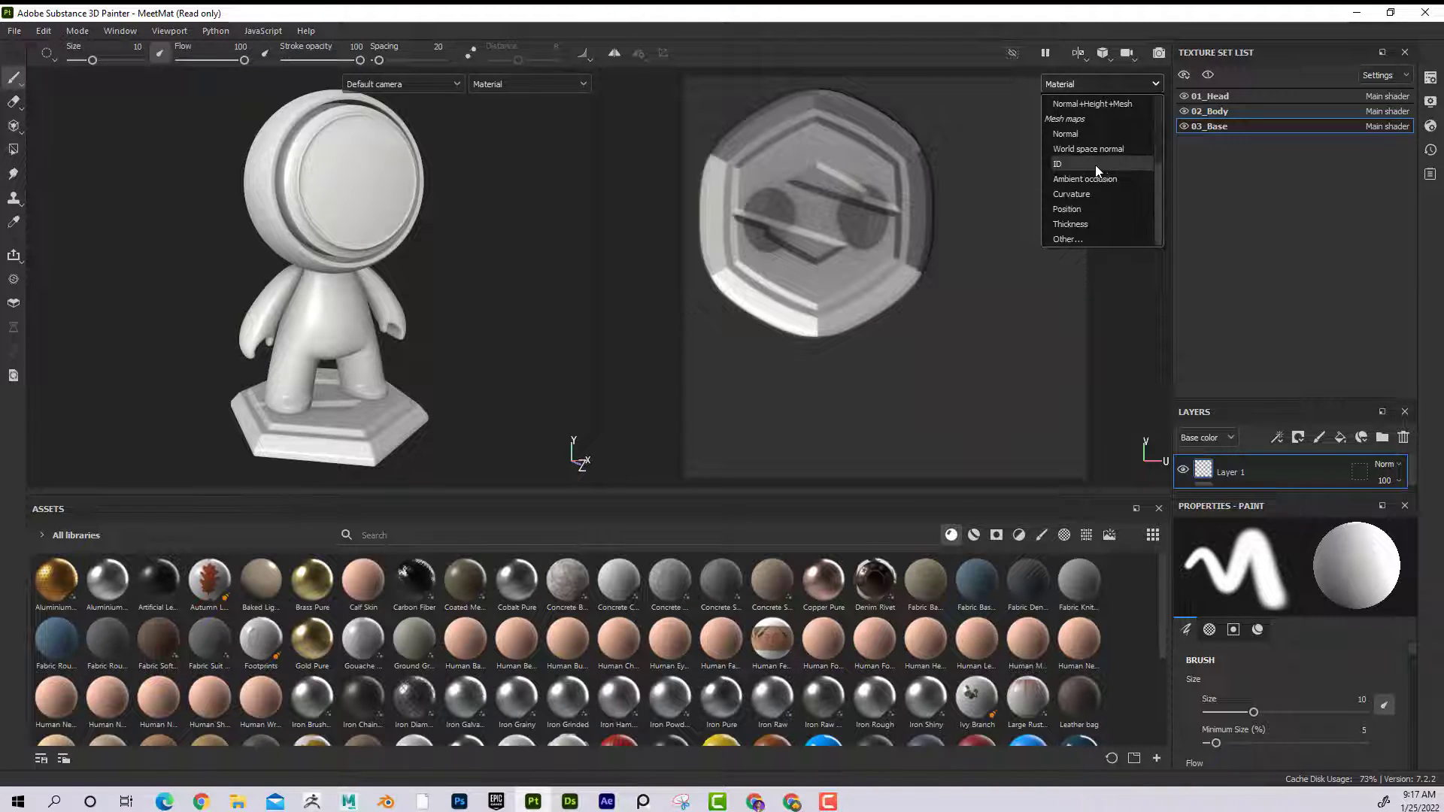
left_click(1093, 175)
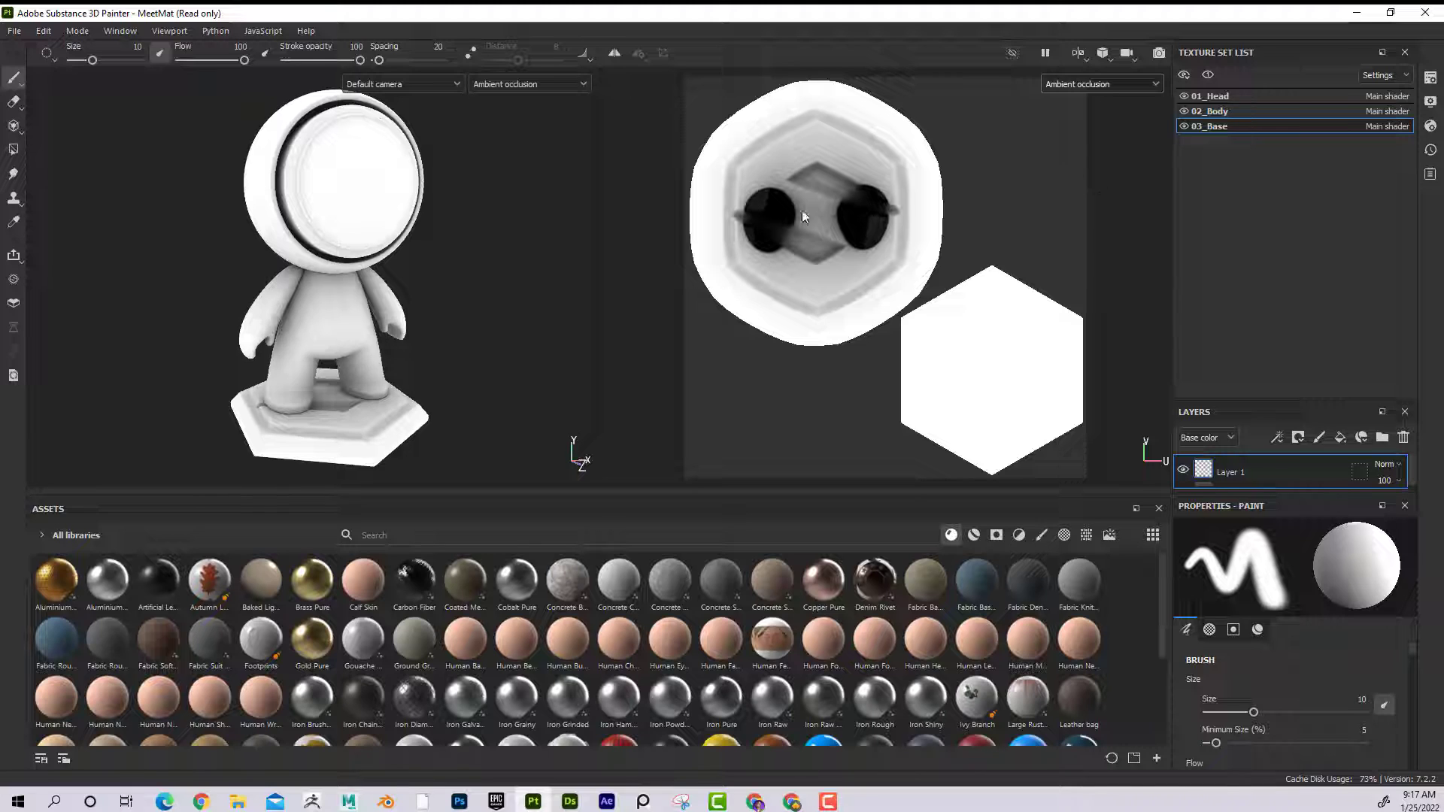
left_click(1243, 98)
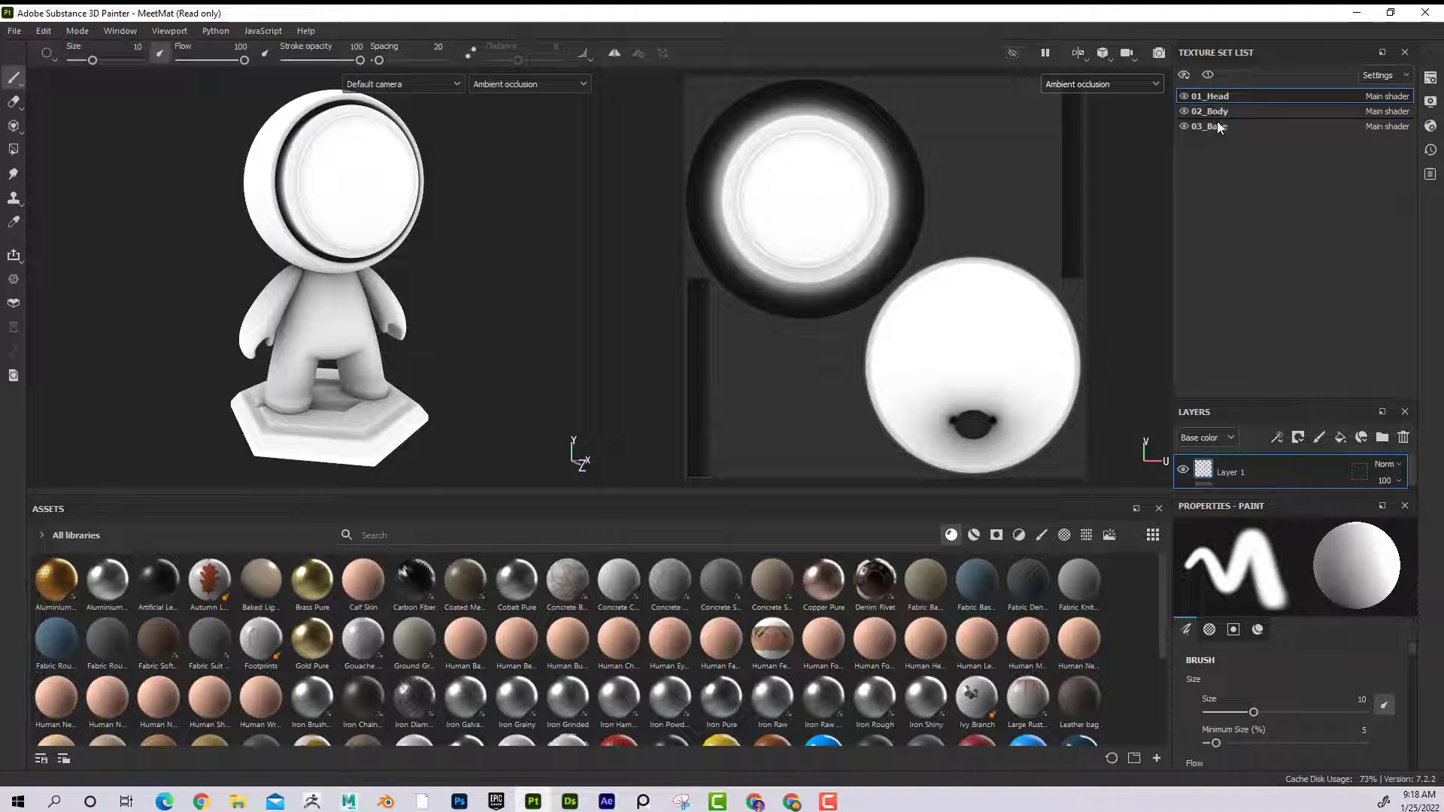
Open the texture export settings and set the output directory to the MyBakedMaps folder on the Desktop.
left_click(14, 30)
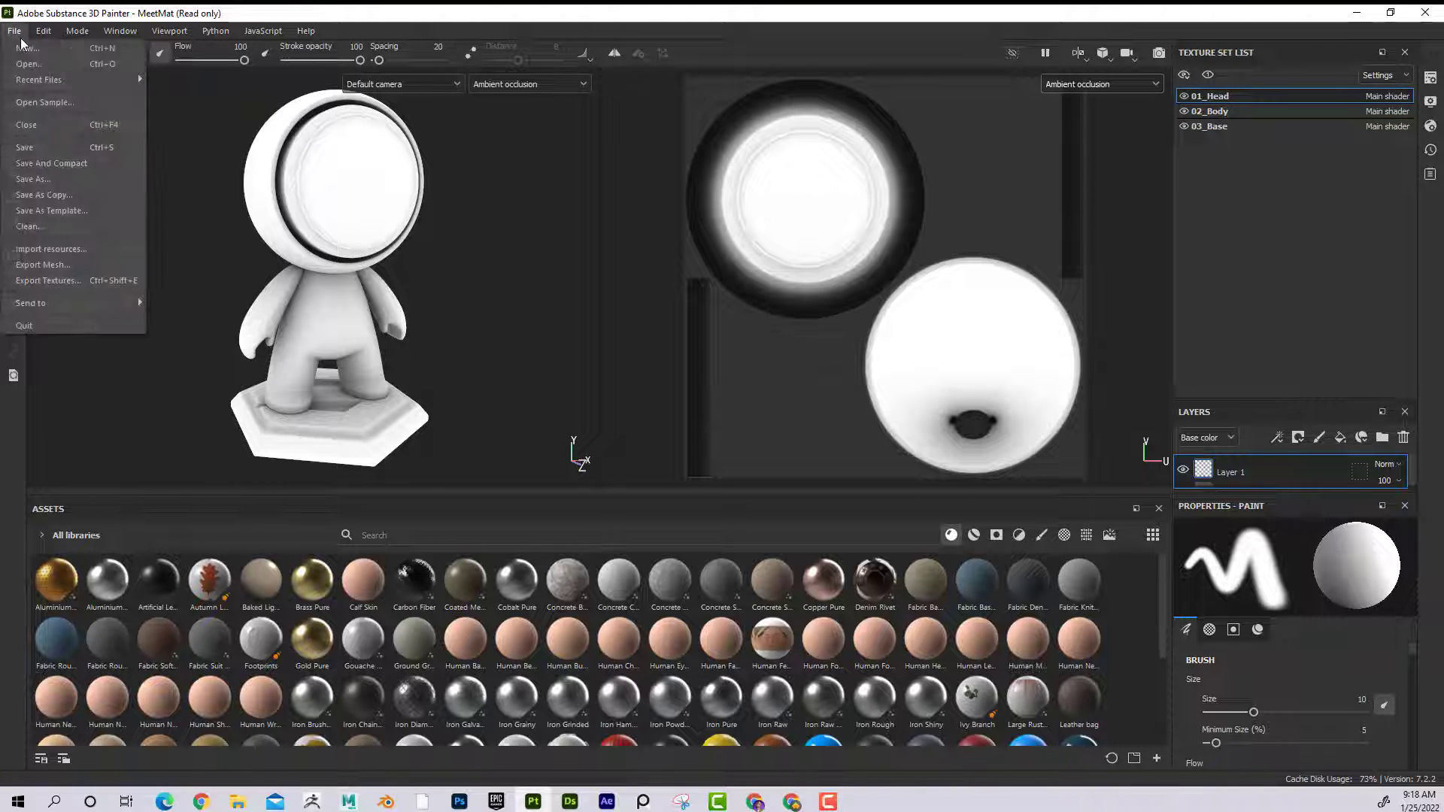
left_click(66, 287)
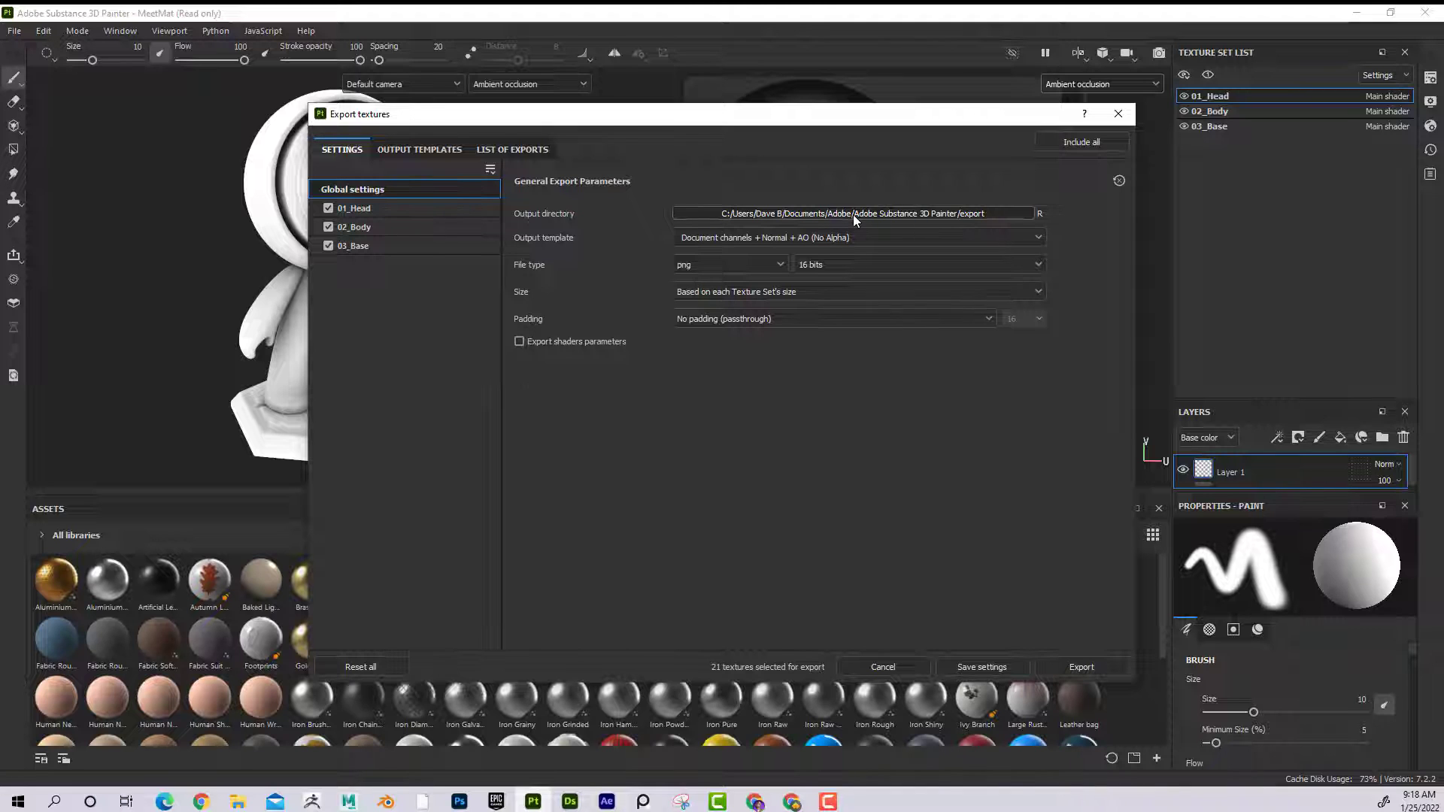
left_click(850, 214)
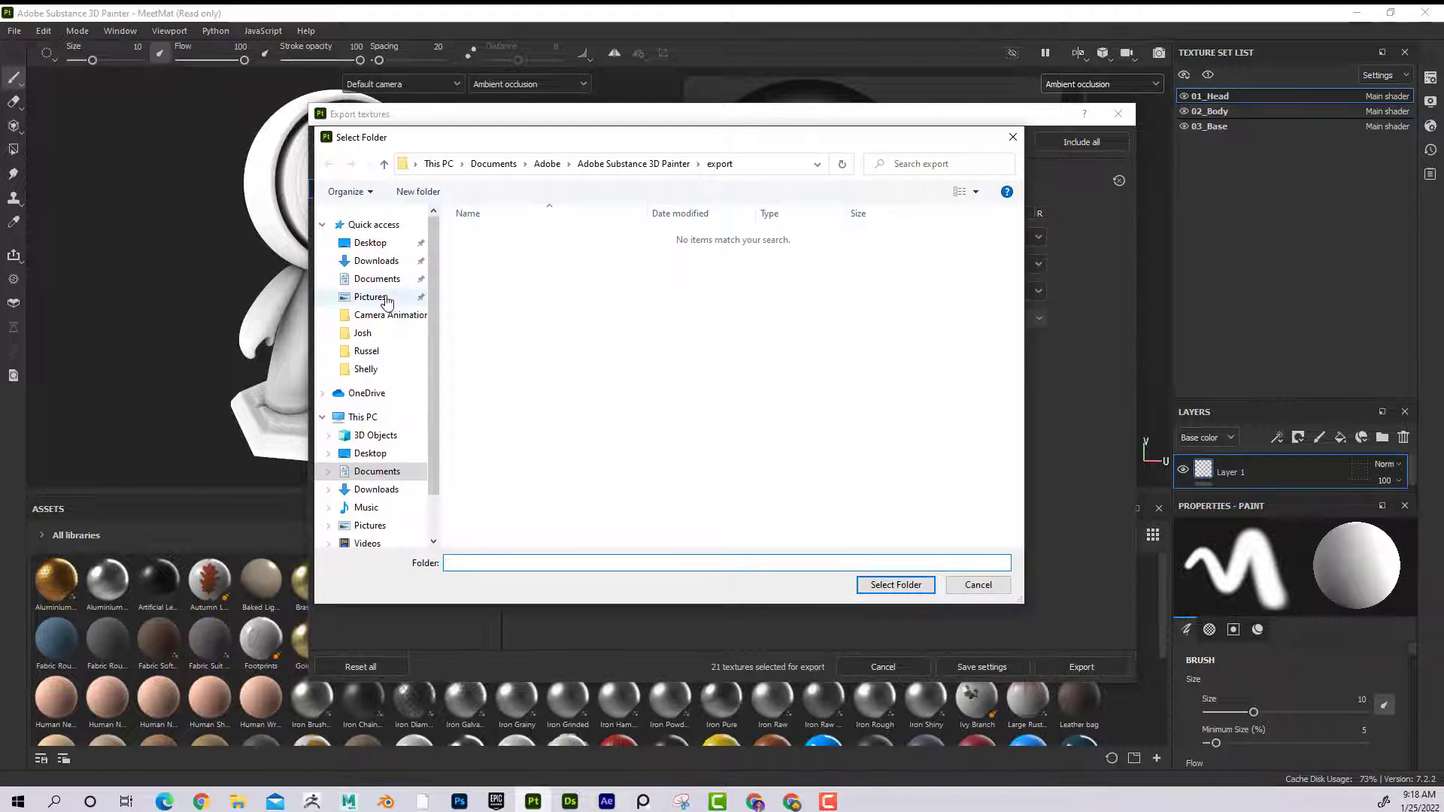
left_click(371, 243)
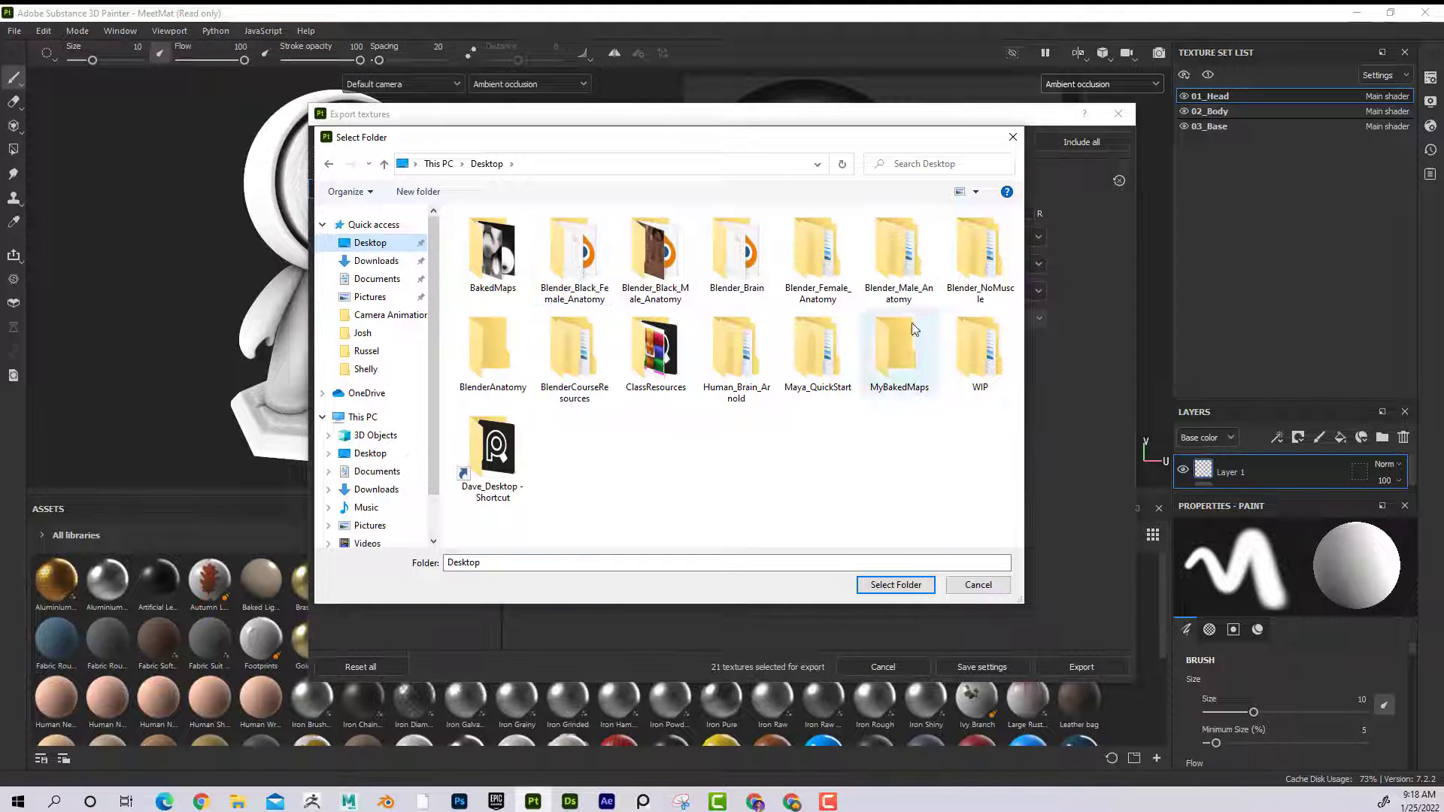
double_click(901, 354)
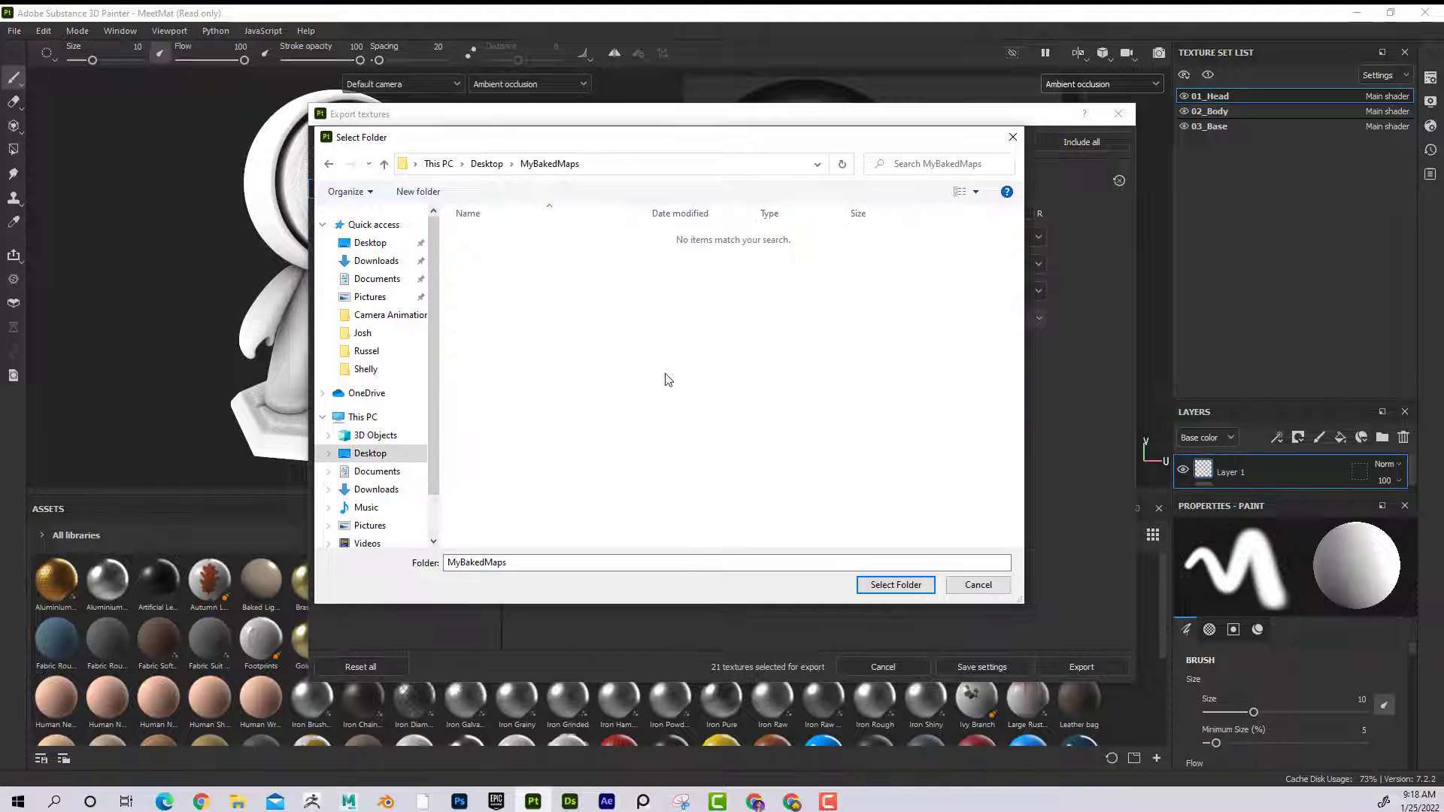
left_click(895, 584)
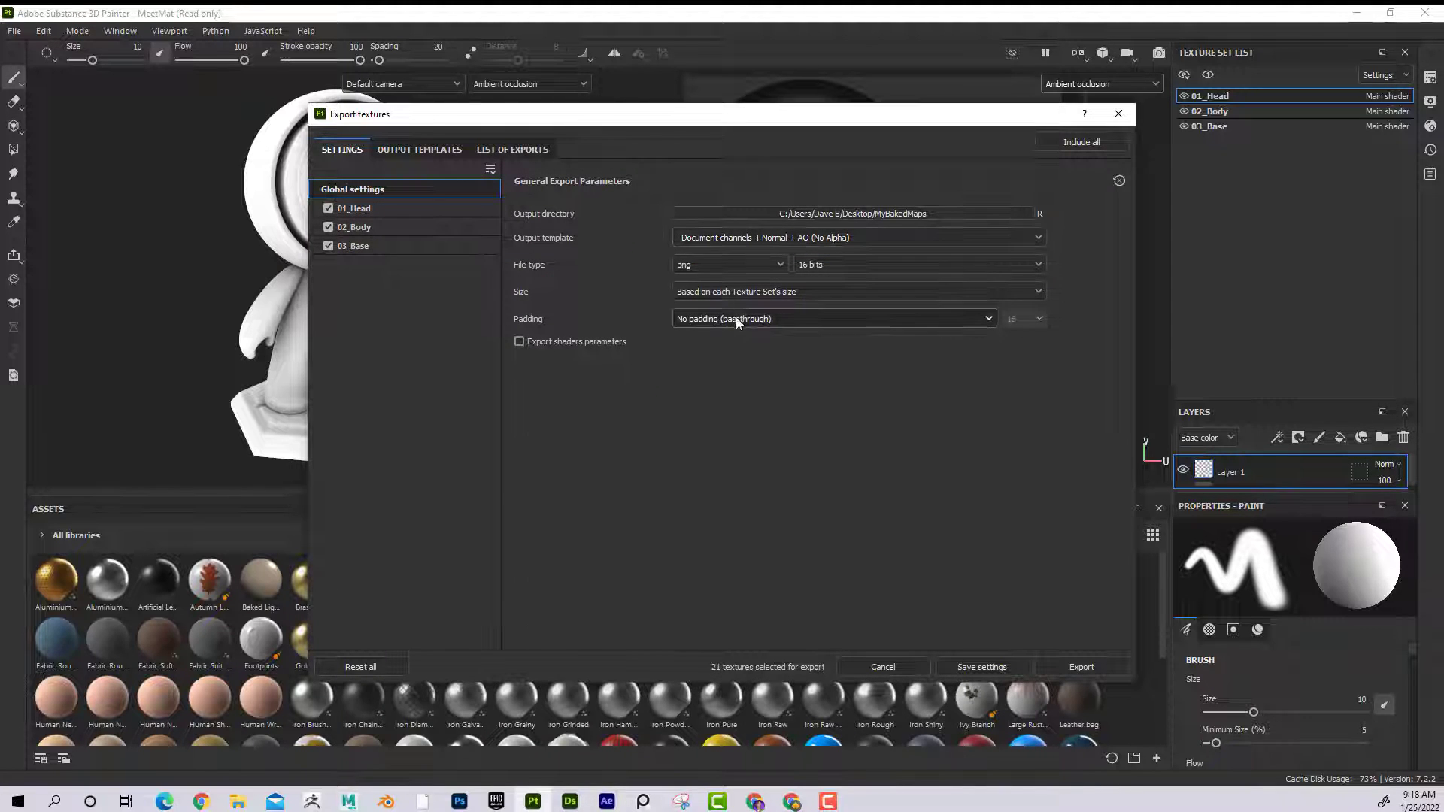
Set the output template to 2D View and export the textures of the head, body and base texture sets.
left_click(771, 239)
scroll(761, 323, "down", 4)
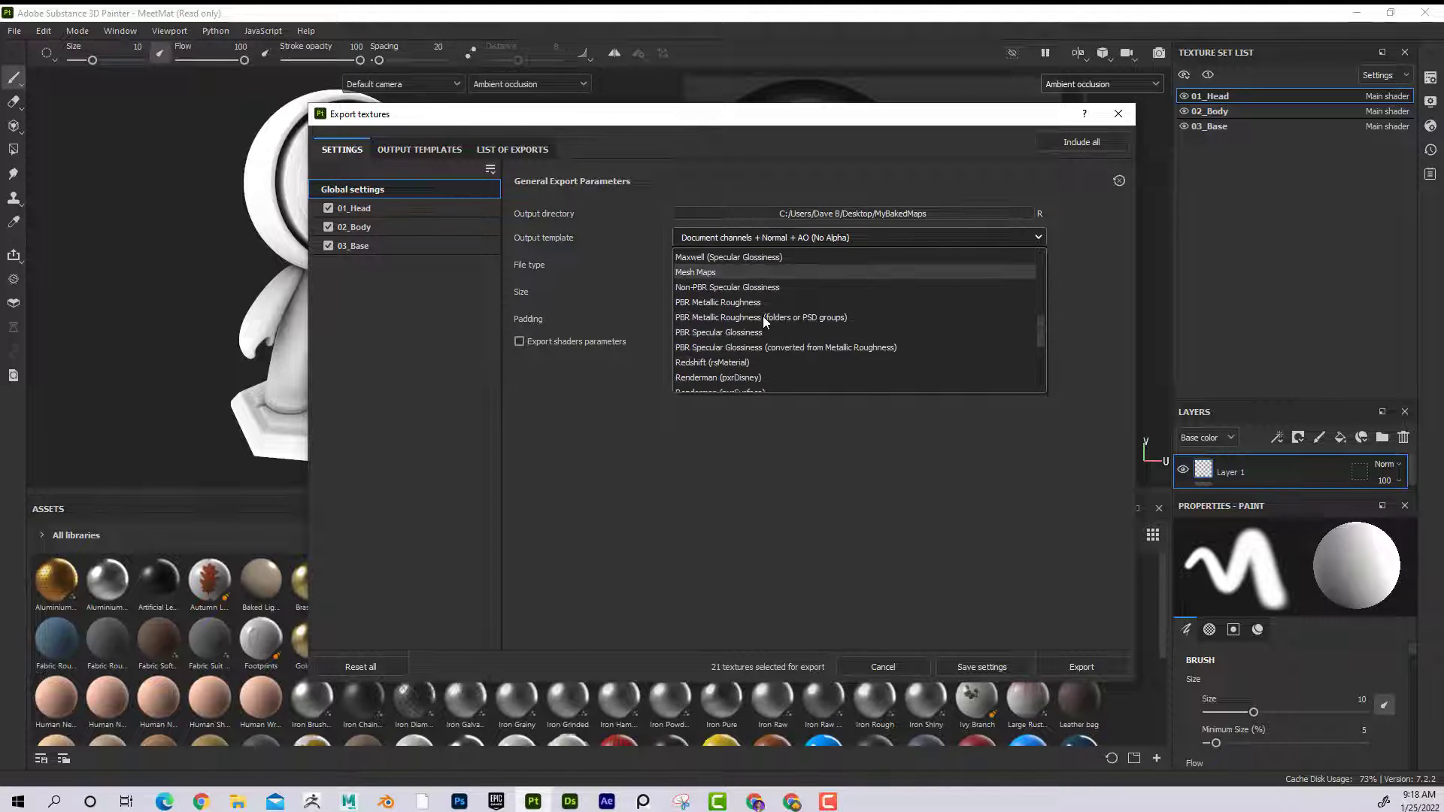
scroll(764, 327, "up", 4)
left_click(711, 259)
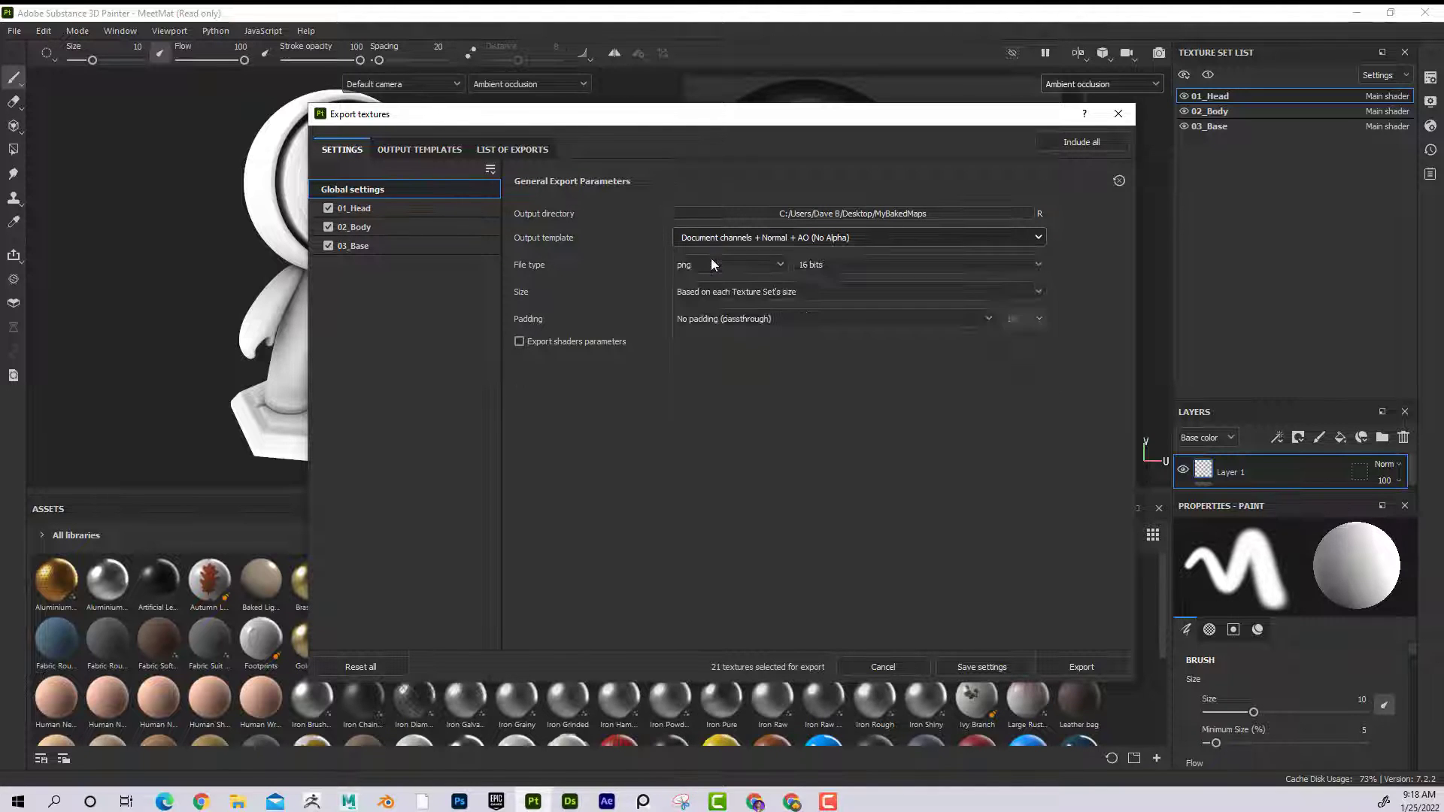
left_click_drag(800, 113, 666, 341)
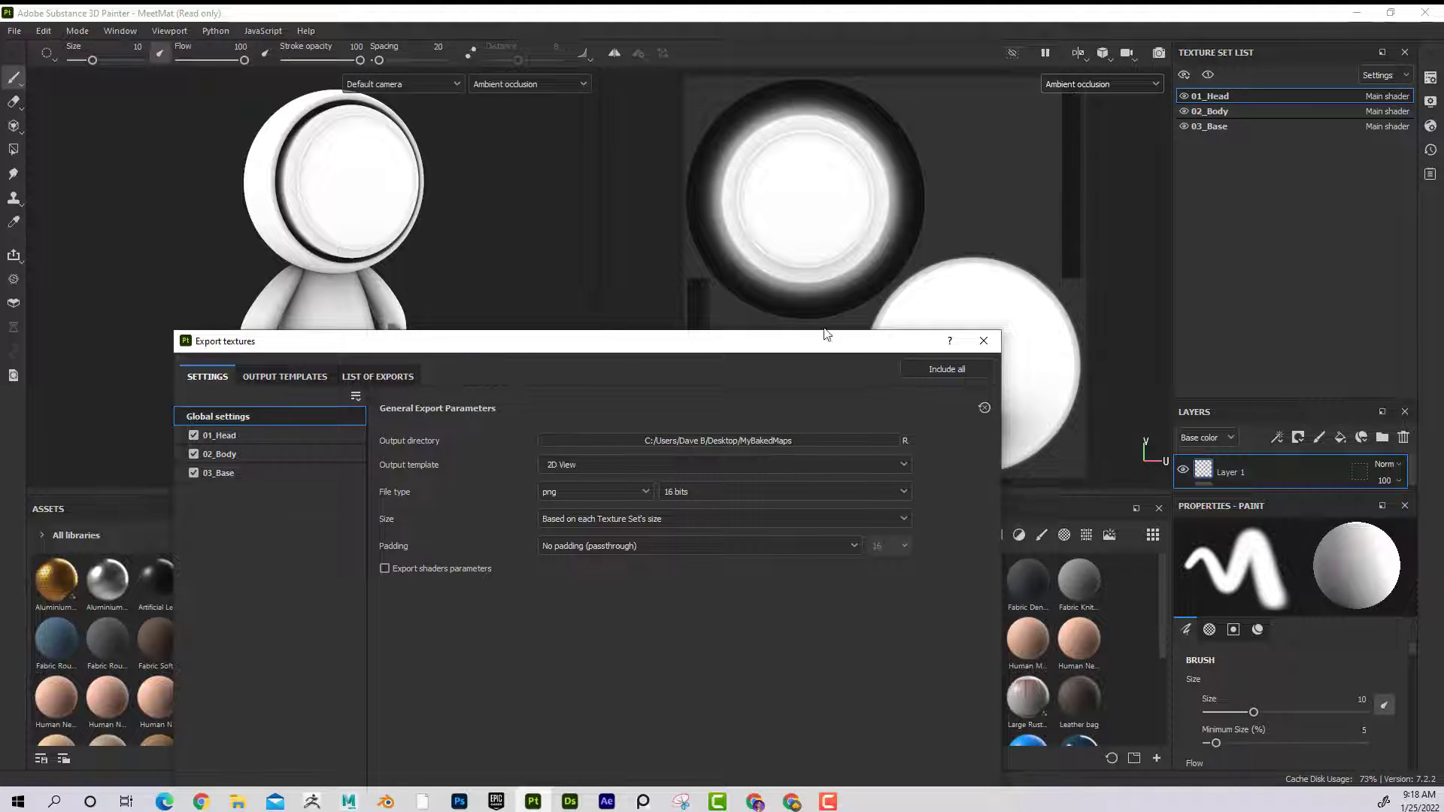
left_click_drag(825, 347, 902, 115)
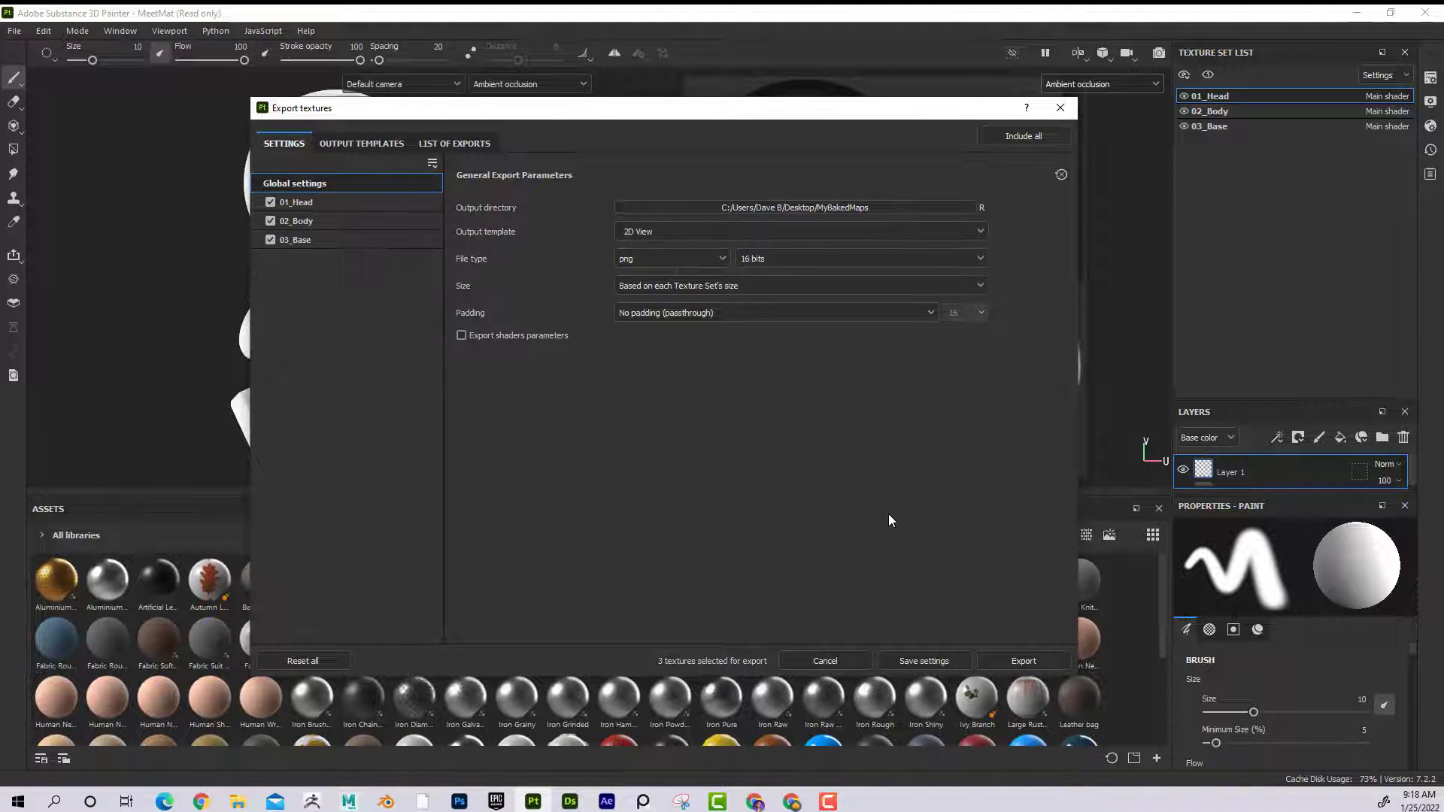
left_click(1041, 660)
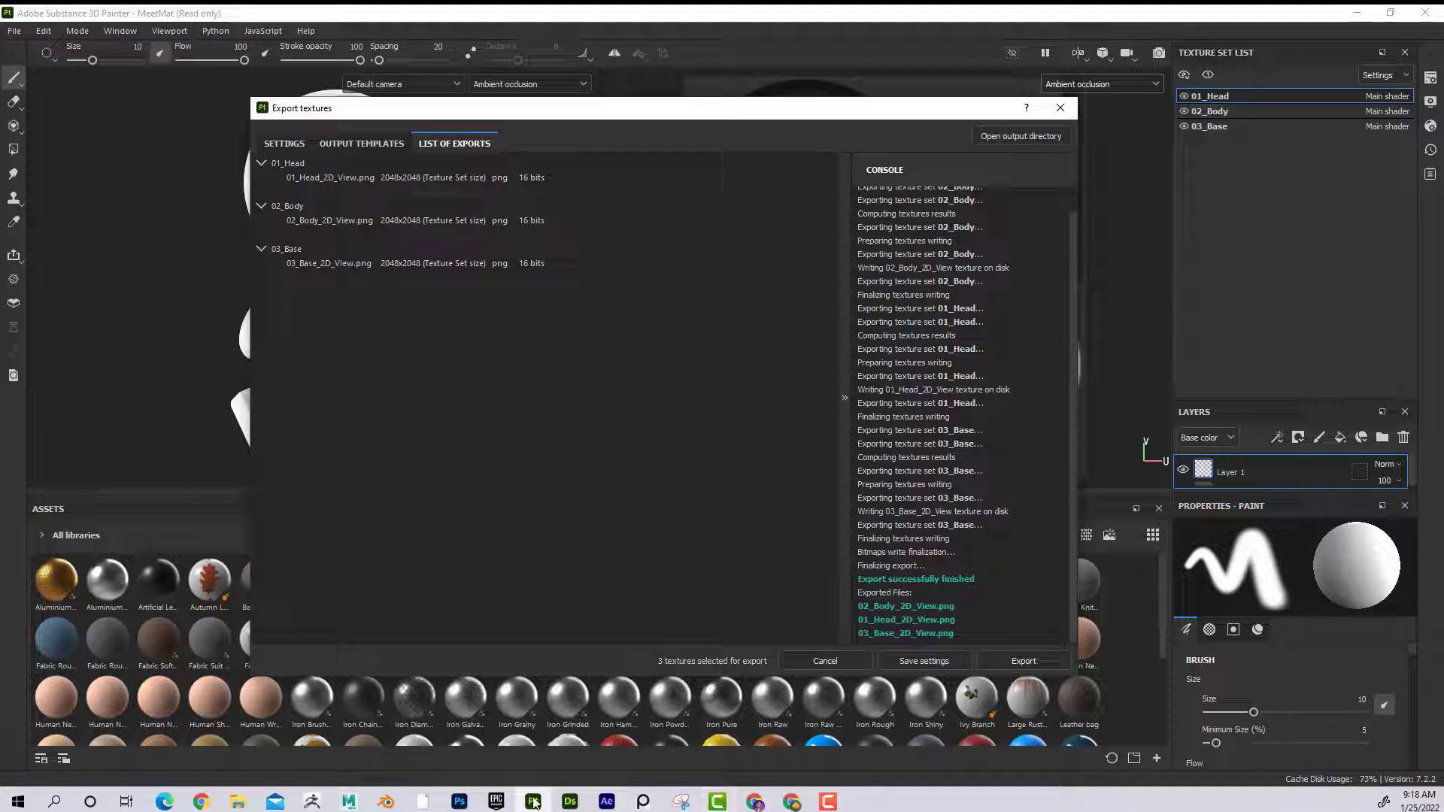
Switch to Maya and inspect the meshes of the two MeetMat figures in the scene.
mouse_move(348, 801)
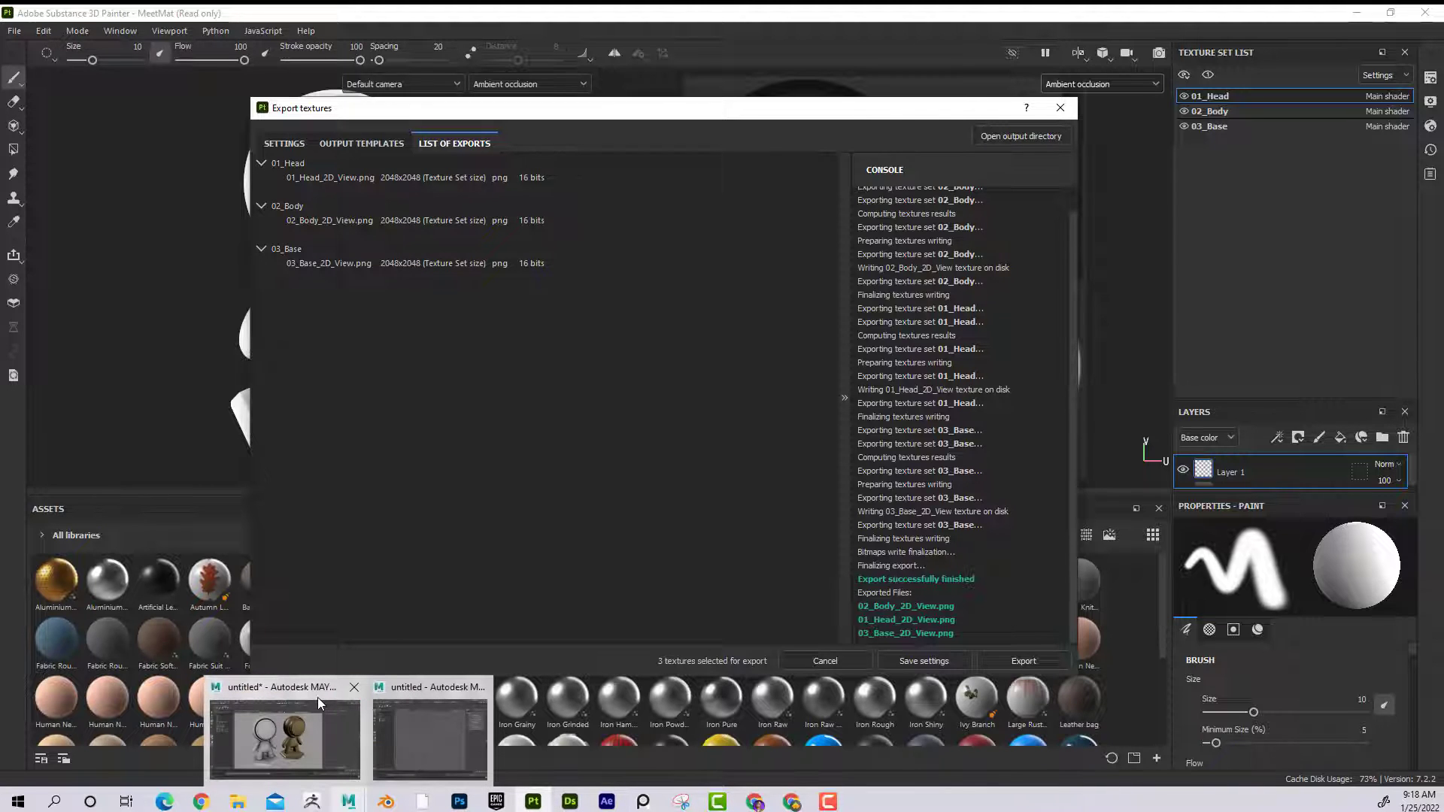
left_click(318, 697)
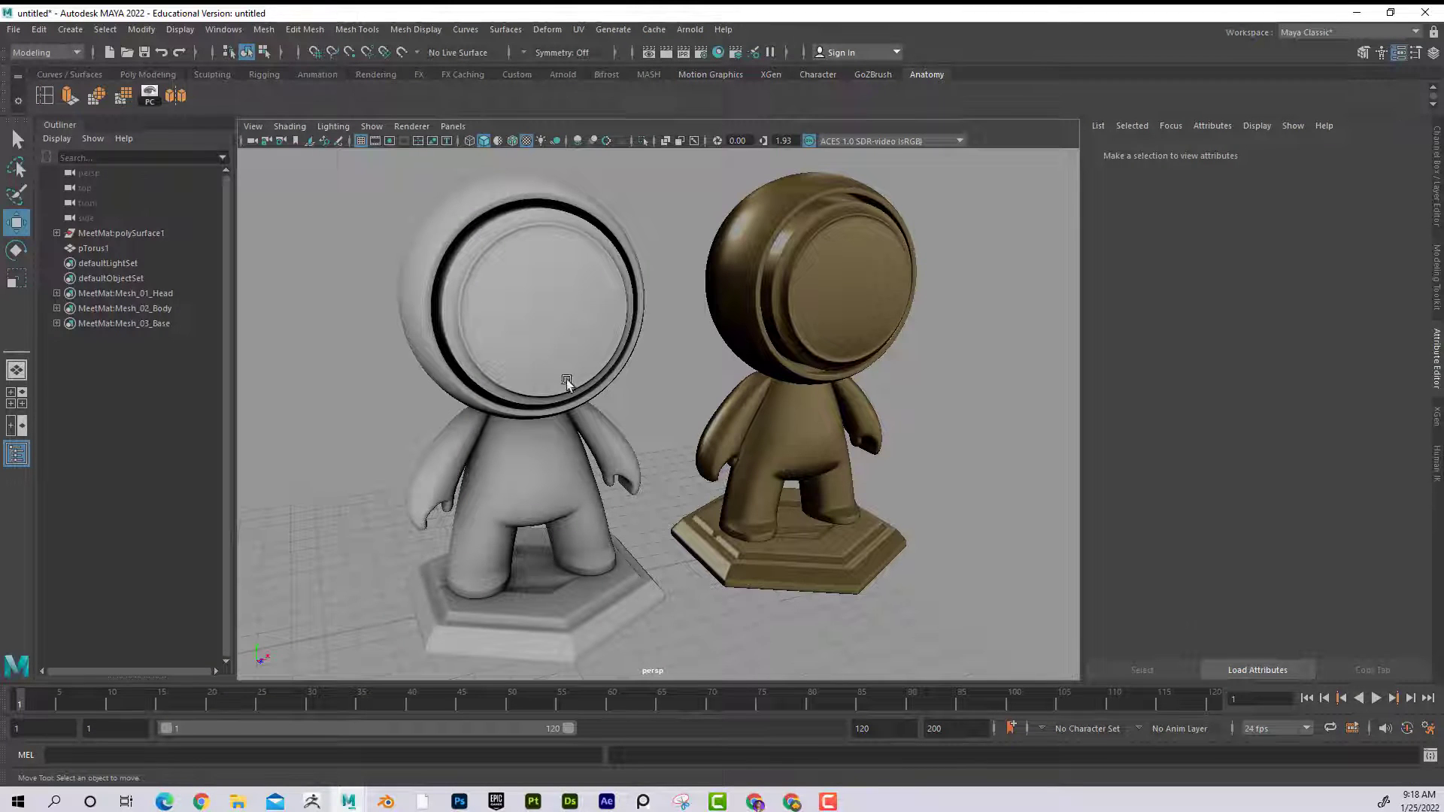
scroll(585, 380, "down", 5)
left_click_drag(441, 252, 868, 541)
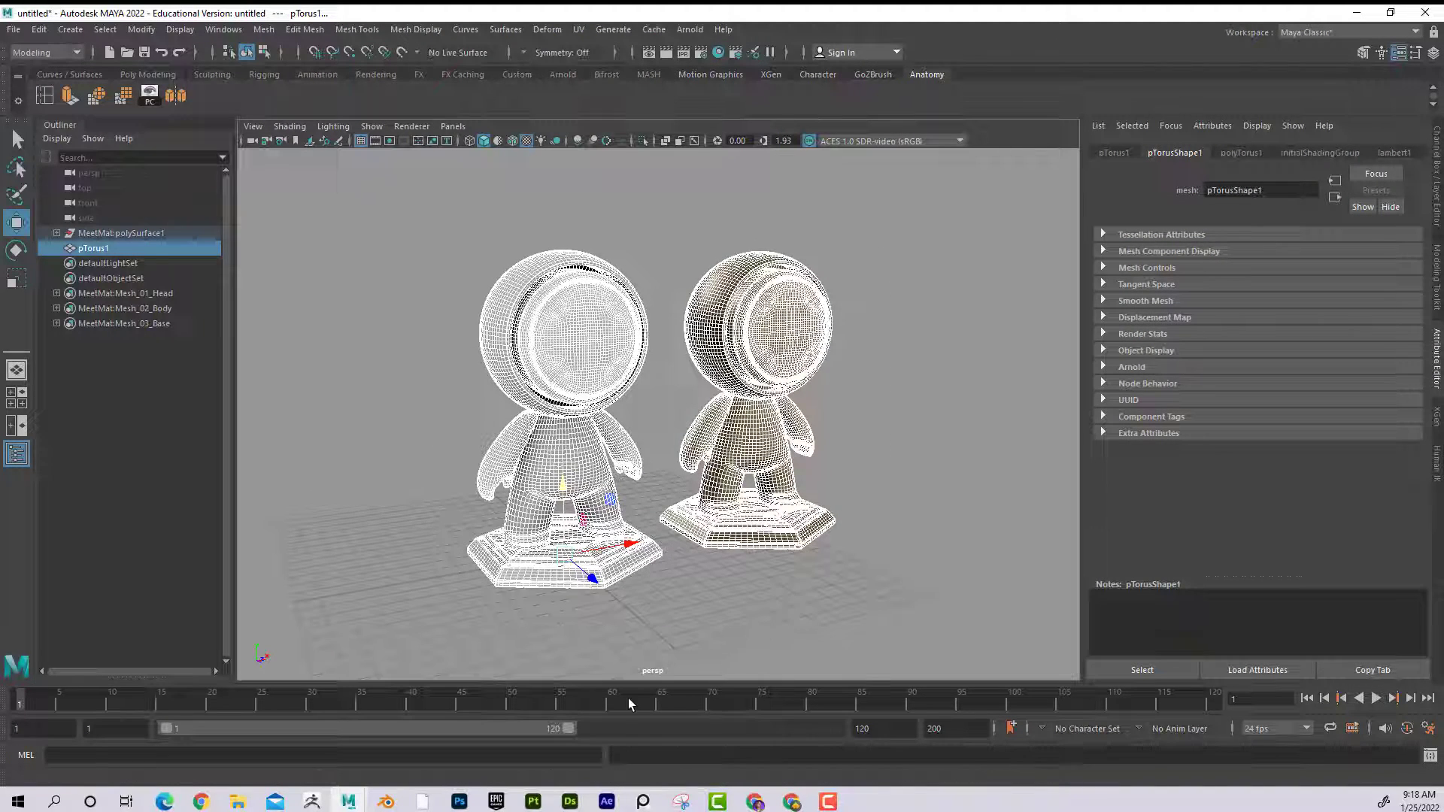
left_click(649, 669)
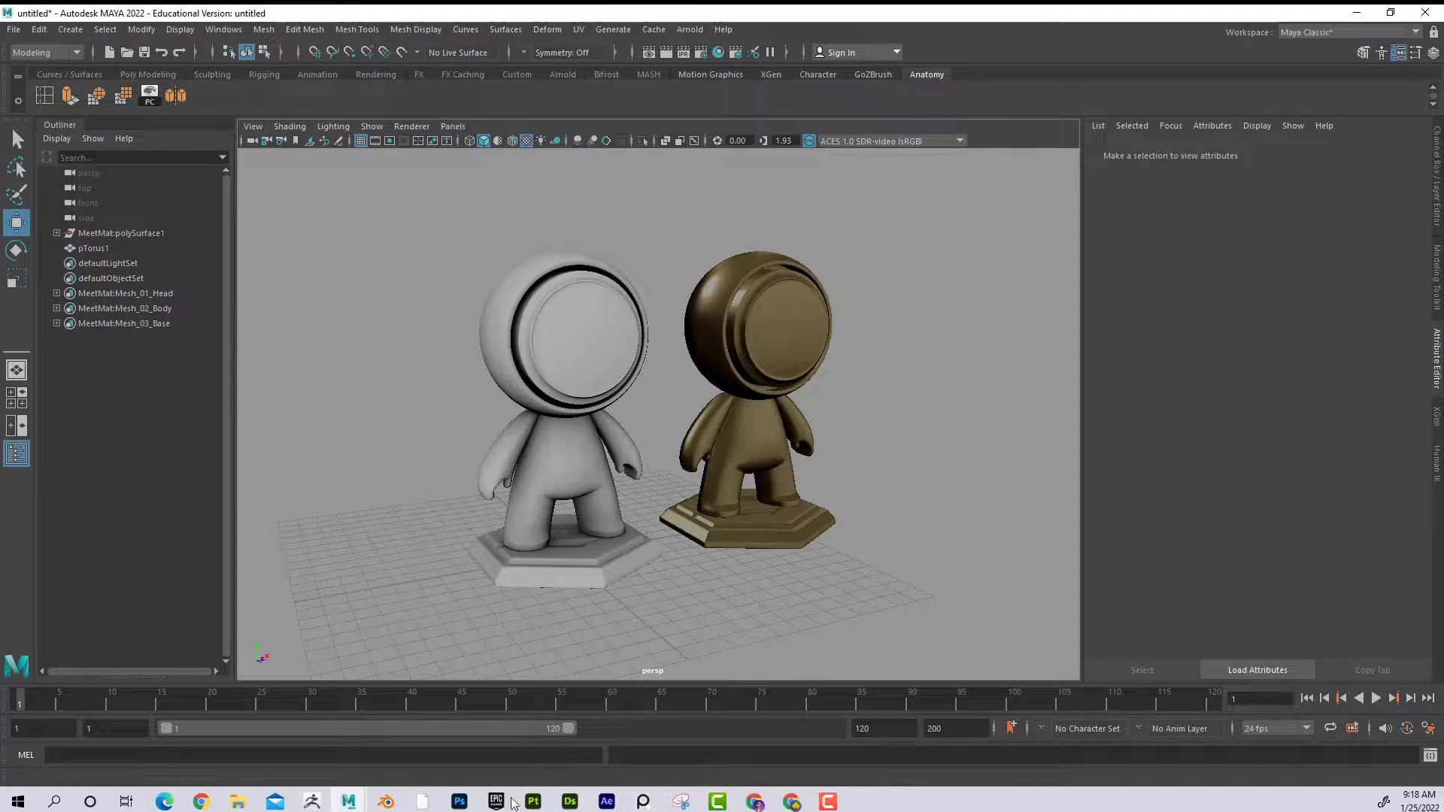
Switch back to Substance 3D Painter and close the texture export window.
mouse_move(535, 803)
left_click(540, 701)
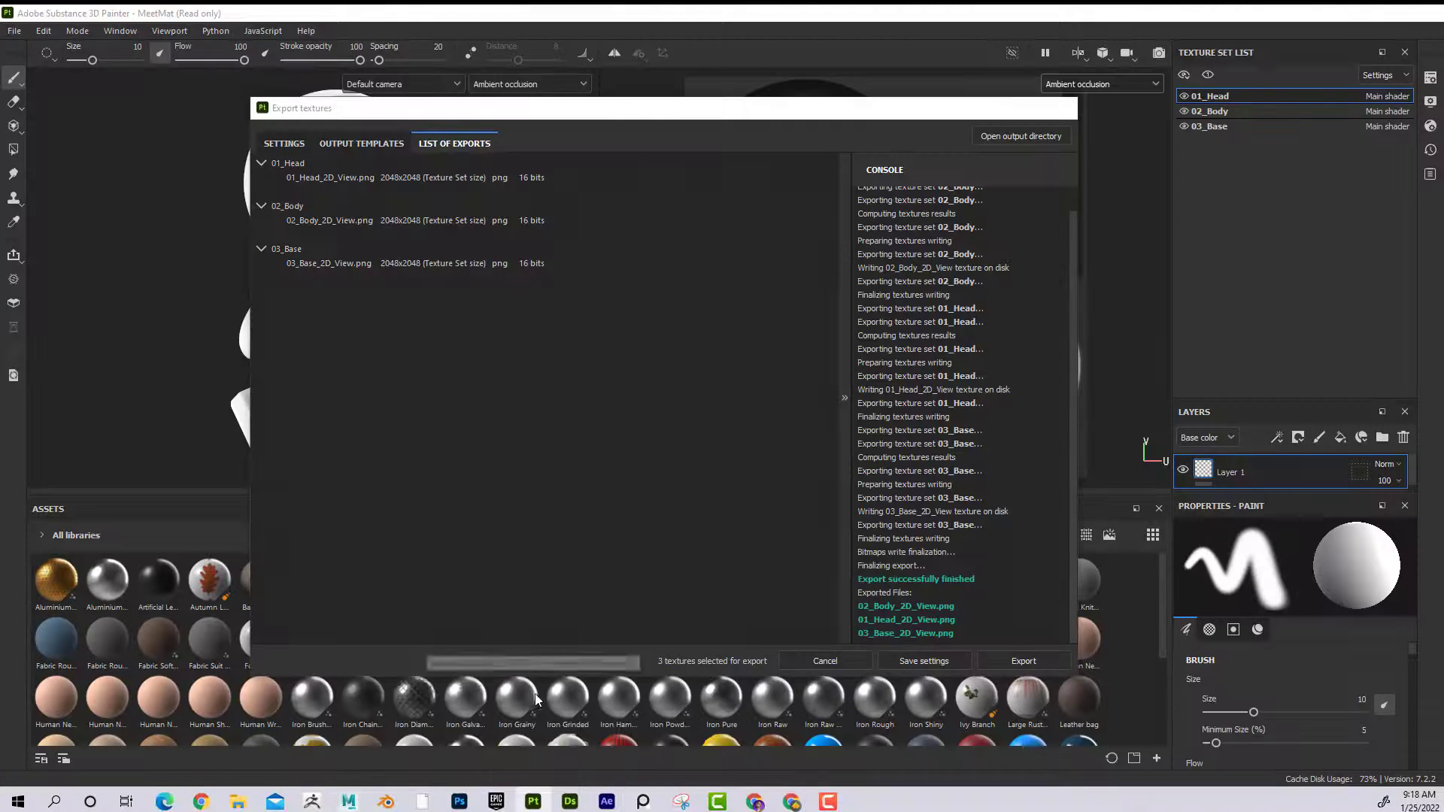
left_click(1060, 108)
Try the mesh export options with triangulation turned off, and cancel the mesh export.
left_click(14, 31)
left_click(58, 265)
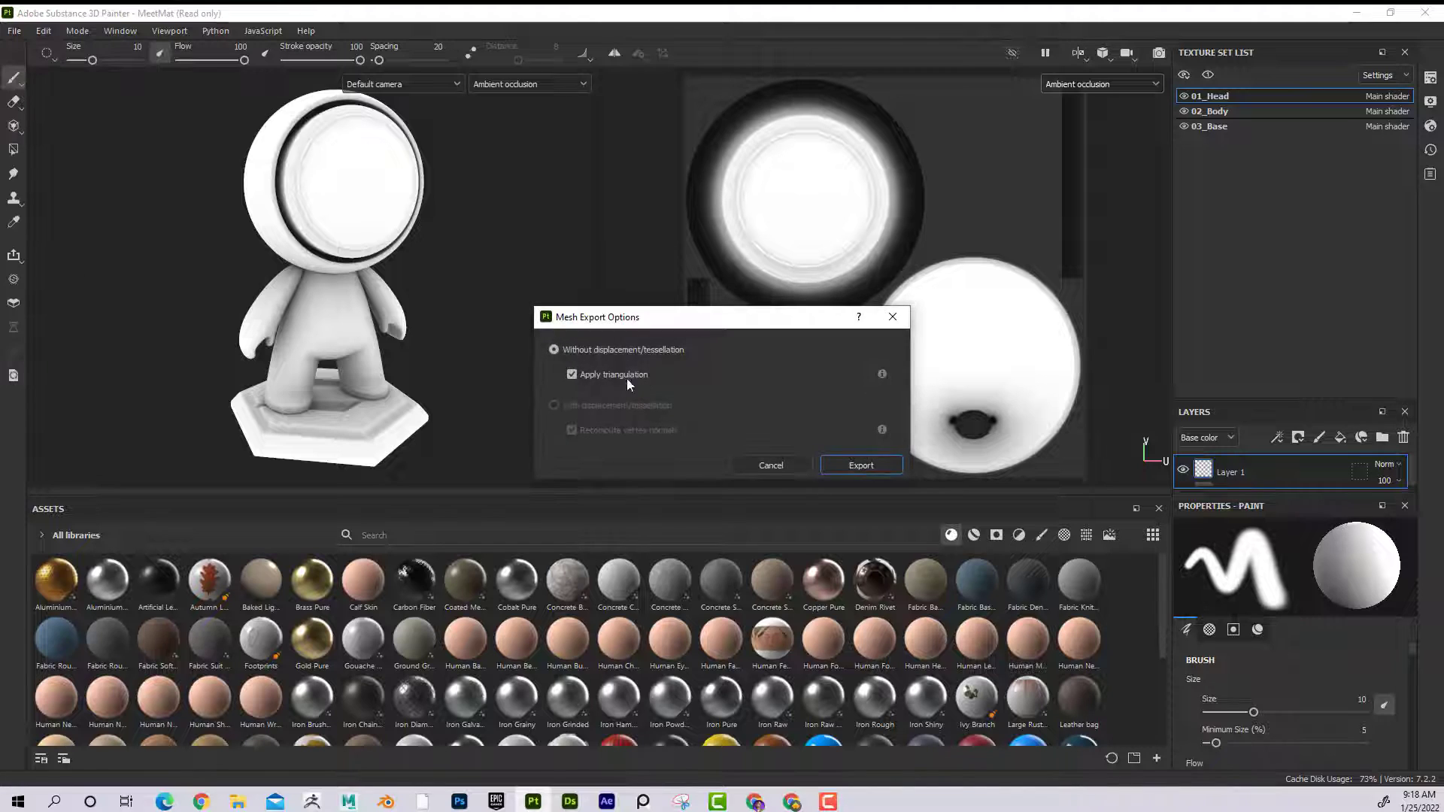
left_click(571, 375)
left_click(771, 466)
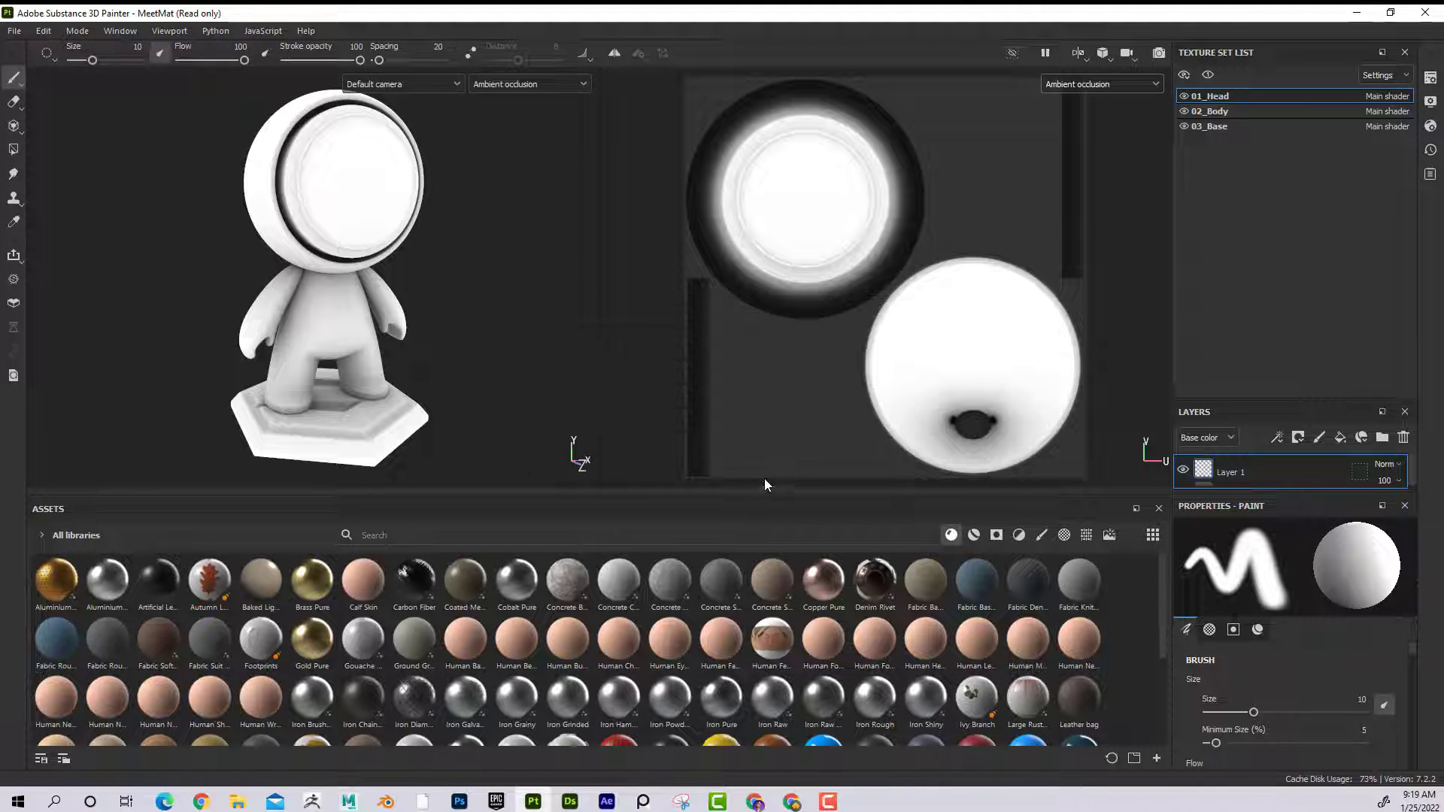
Switch to Maya and set the viewport gamma to 1.
mouse_move(356, 803)
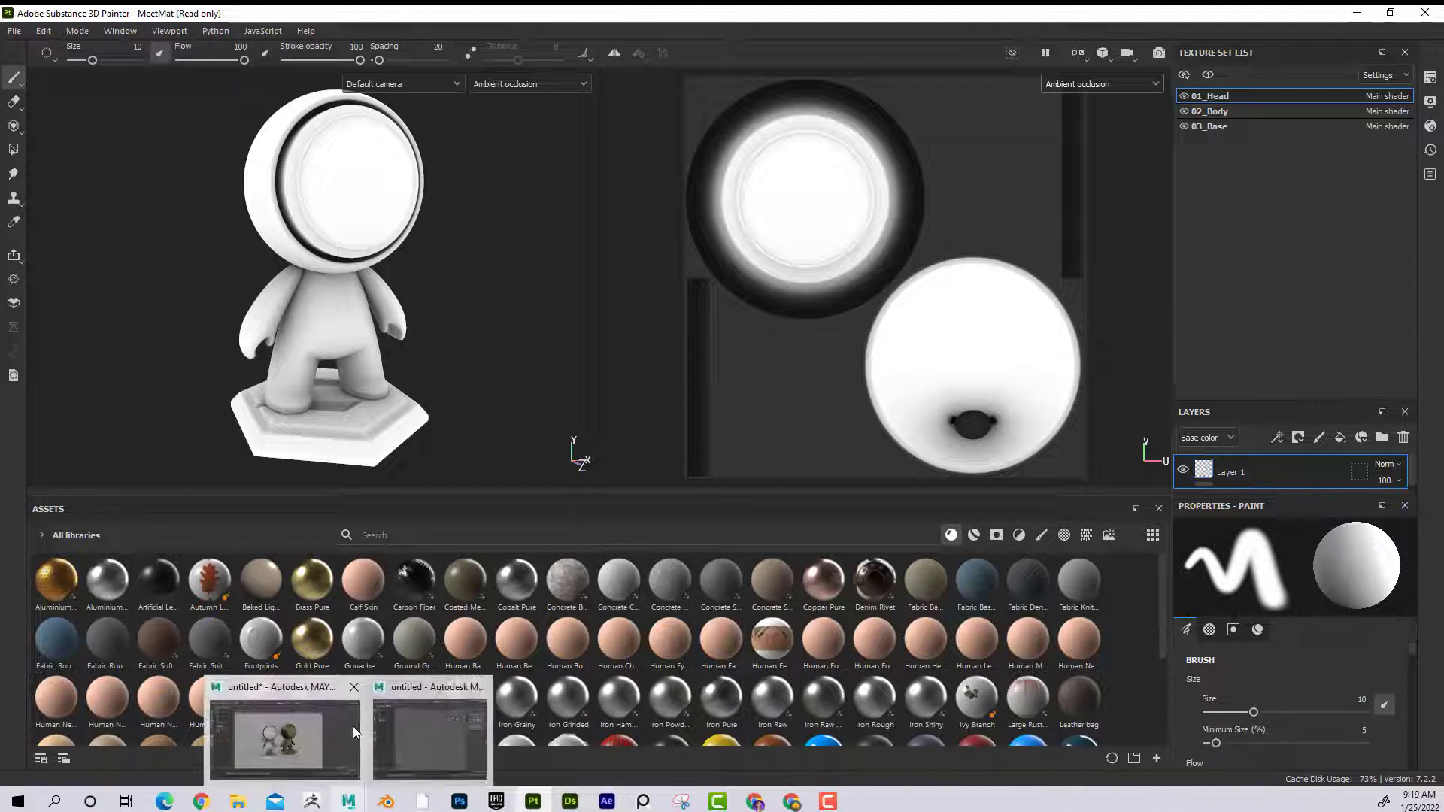
left_click(332, 703)
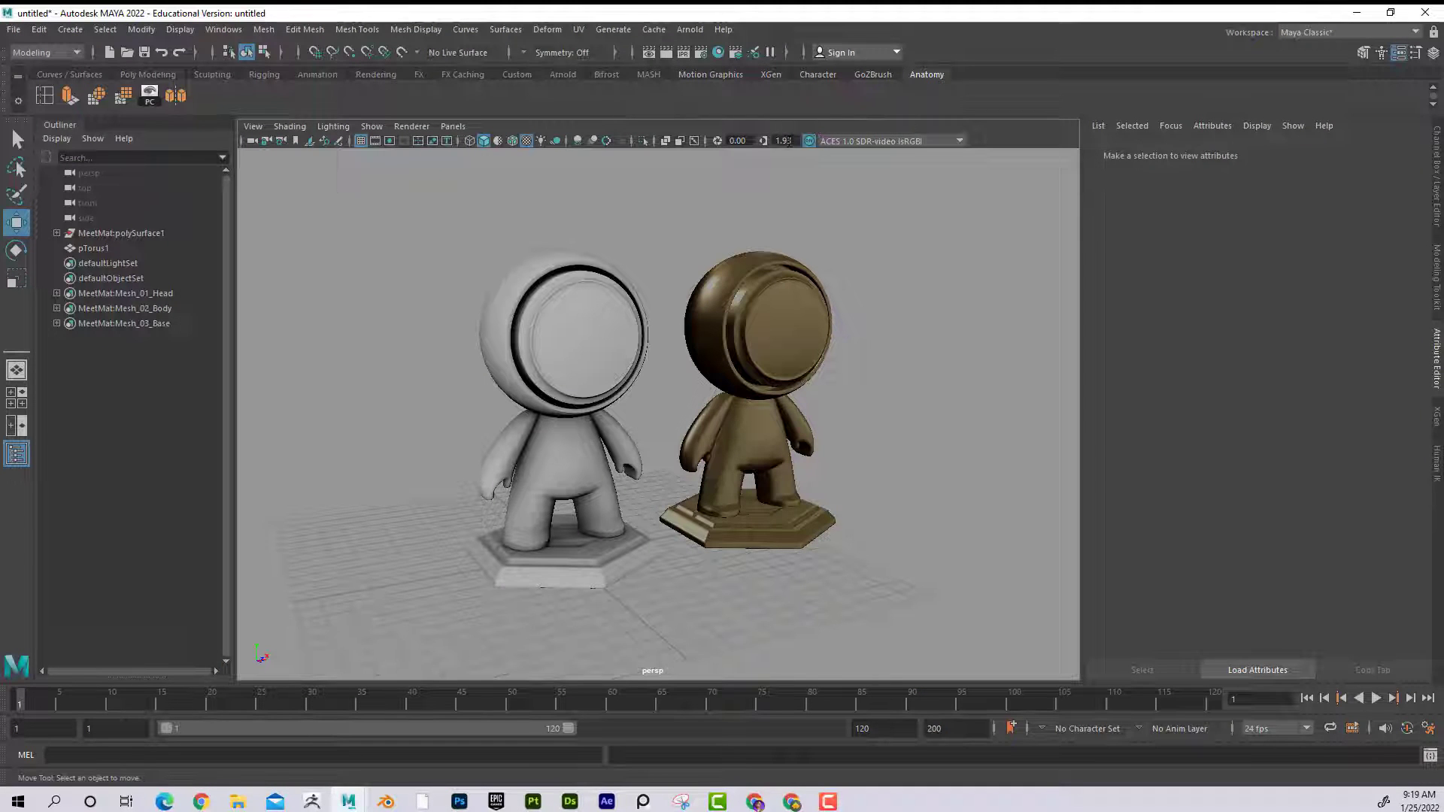
left_click_drag(796, 141, 773, 141)
type("1")
key("Return")
mouse_move(644, 374)
left_mouse_down("alt")
mouse_move(402, 344)
mouse_move(624, 368)
mouse_move(805, 413)
mouse_move(676, 387)
mouse_move(630, 354)
left_mouse_up("alt")
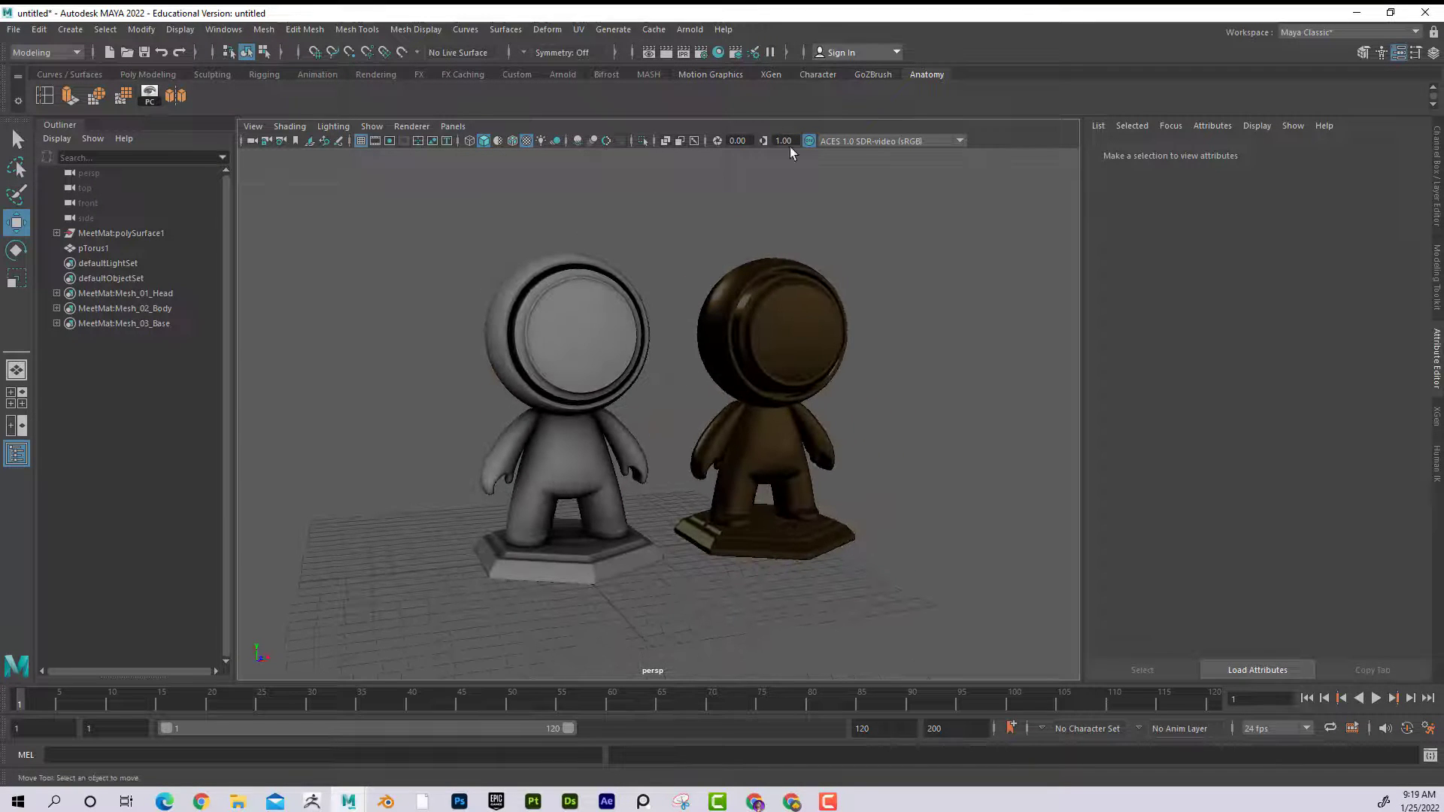
left_click_drag(557, 248, 519, 315, "alt")
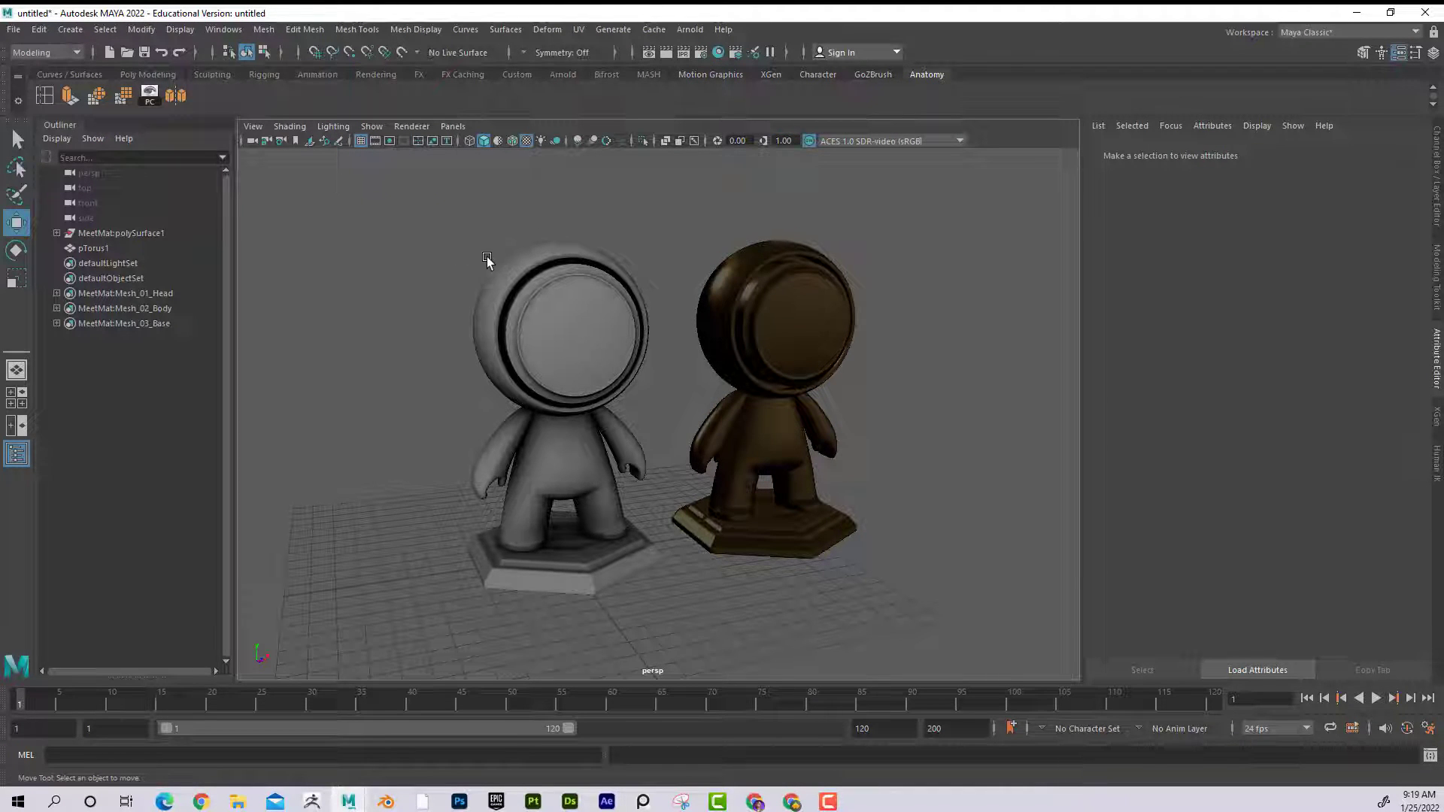
Select both MeetMat figures and assign a plain grey Lambert material to them.
left_click(534, 304)
left_click_drag(646, 354, 609, 296, "alt")
left_click_drag(376, 200, 926, 563)
right_click_drag(747, 384, 883, 695)
left_click(833, 642)
left_click_drag(692, 556, 780, 540, "alt")
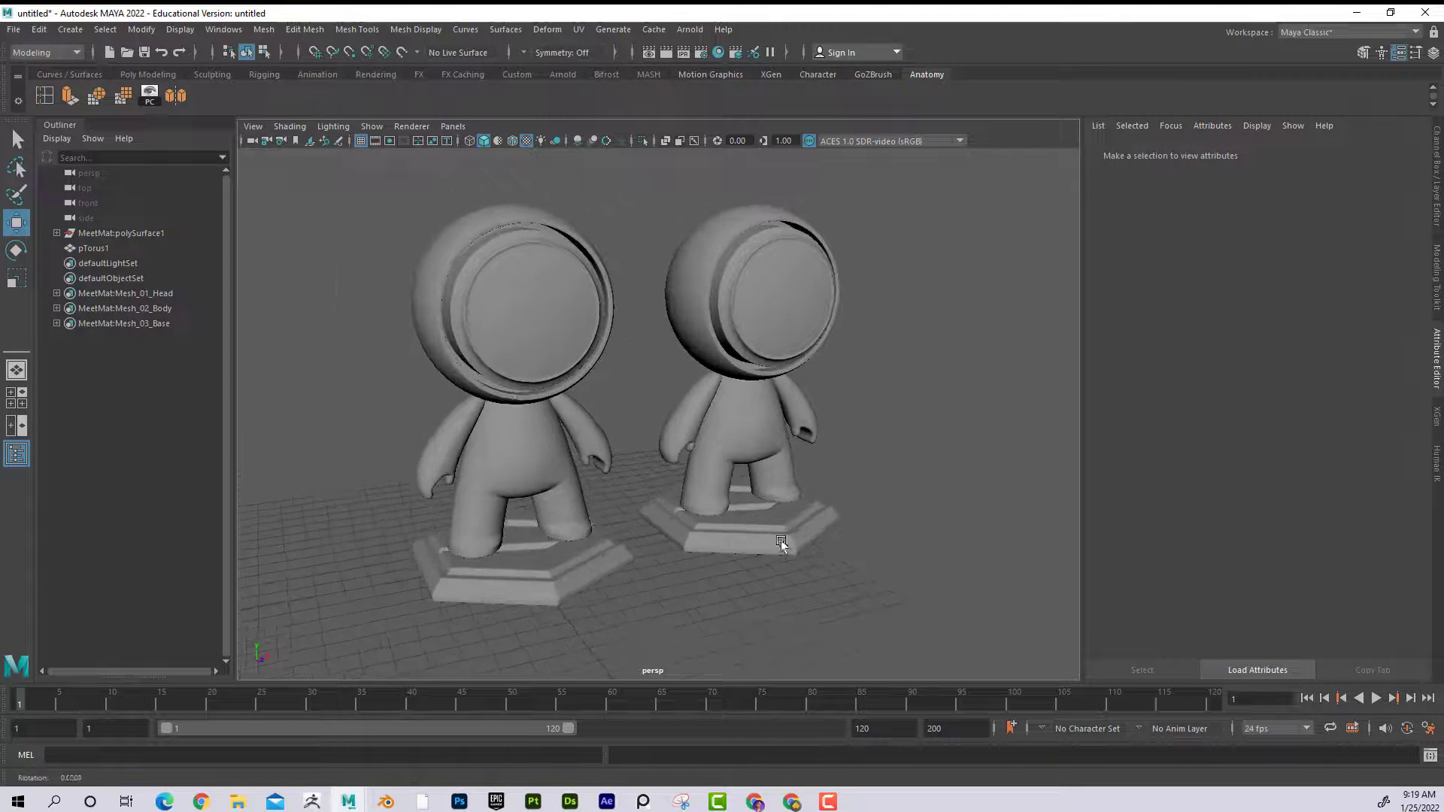
Add Arnold's aiStandardSurface to the material favorites and assign a new aiStandardSurface material to the left figure's head.
left_click_drag(500, 298, 534, 284, "alt")
left_click(534, 286)
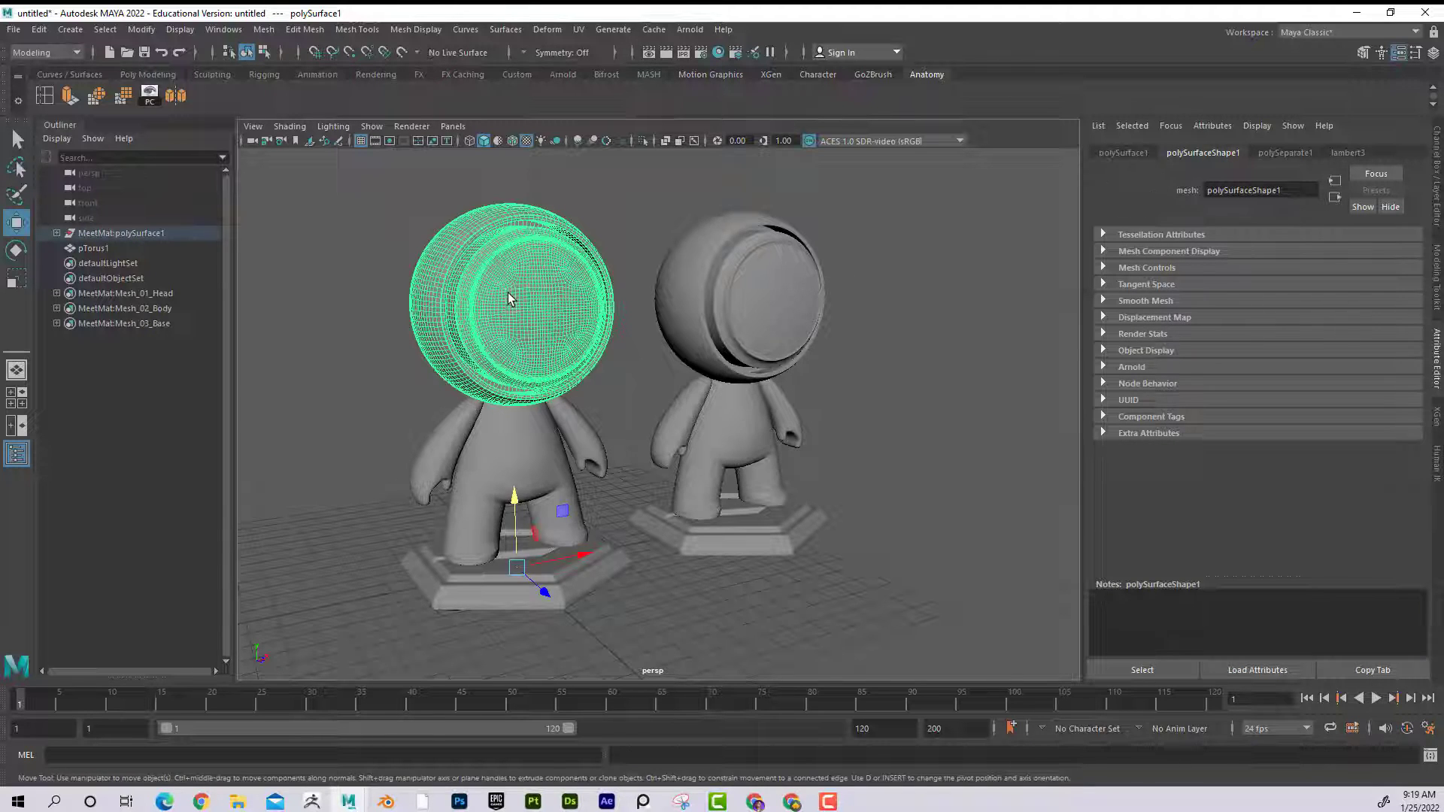
right_click_drag(509, 298, 535, 682)
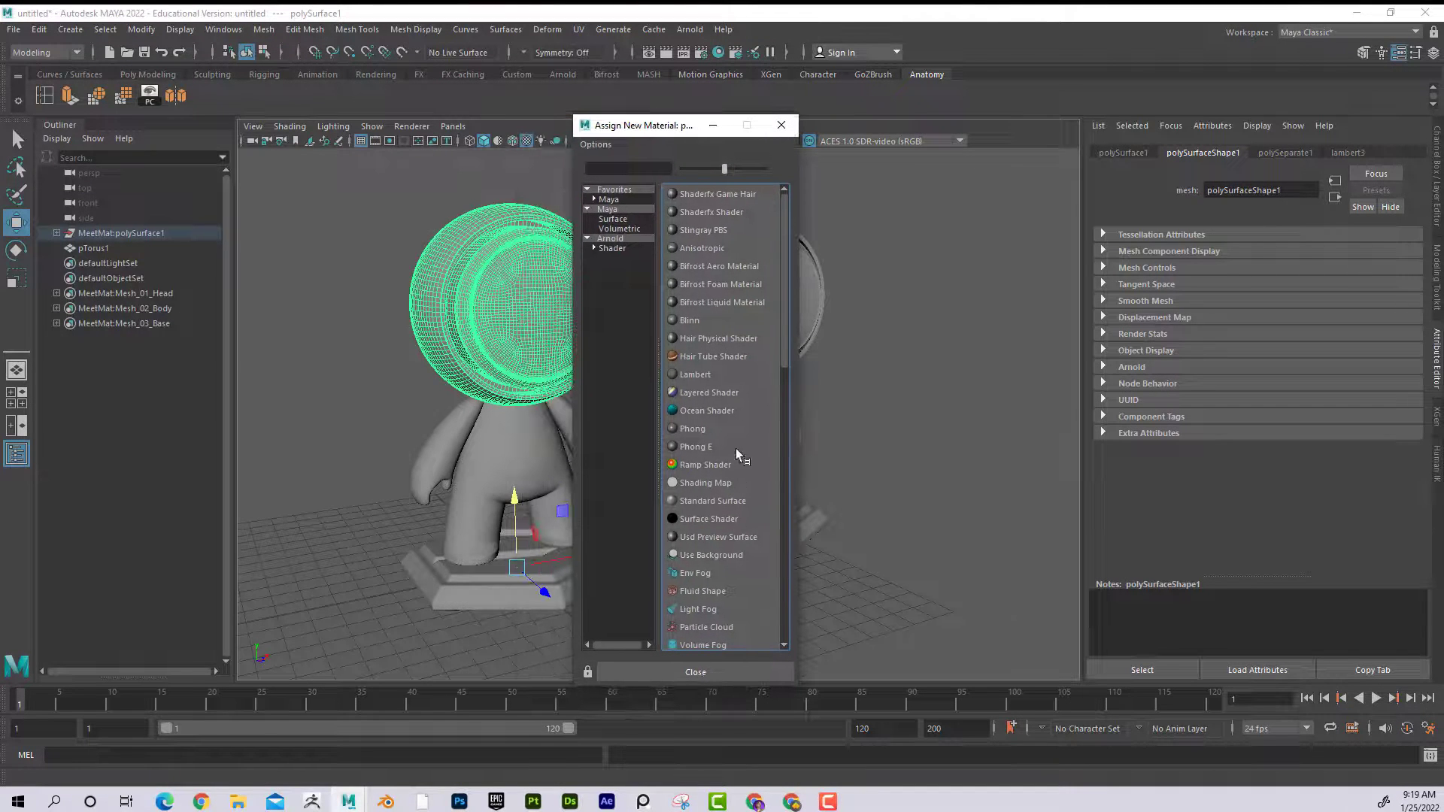
left_click(614, 253)
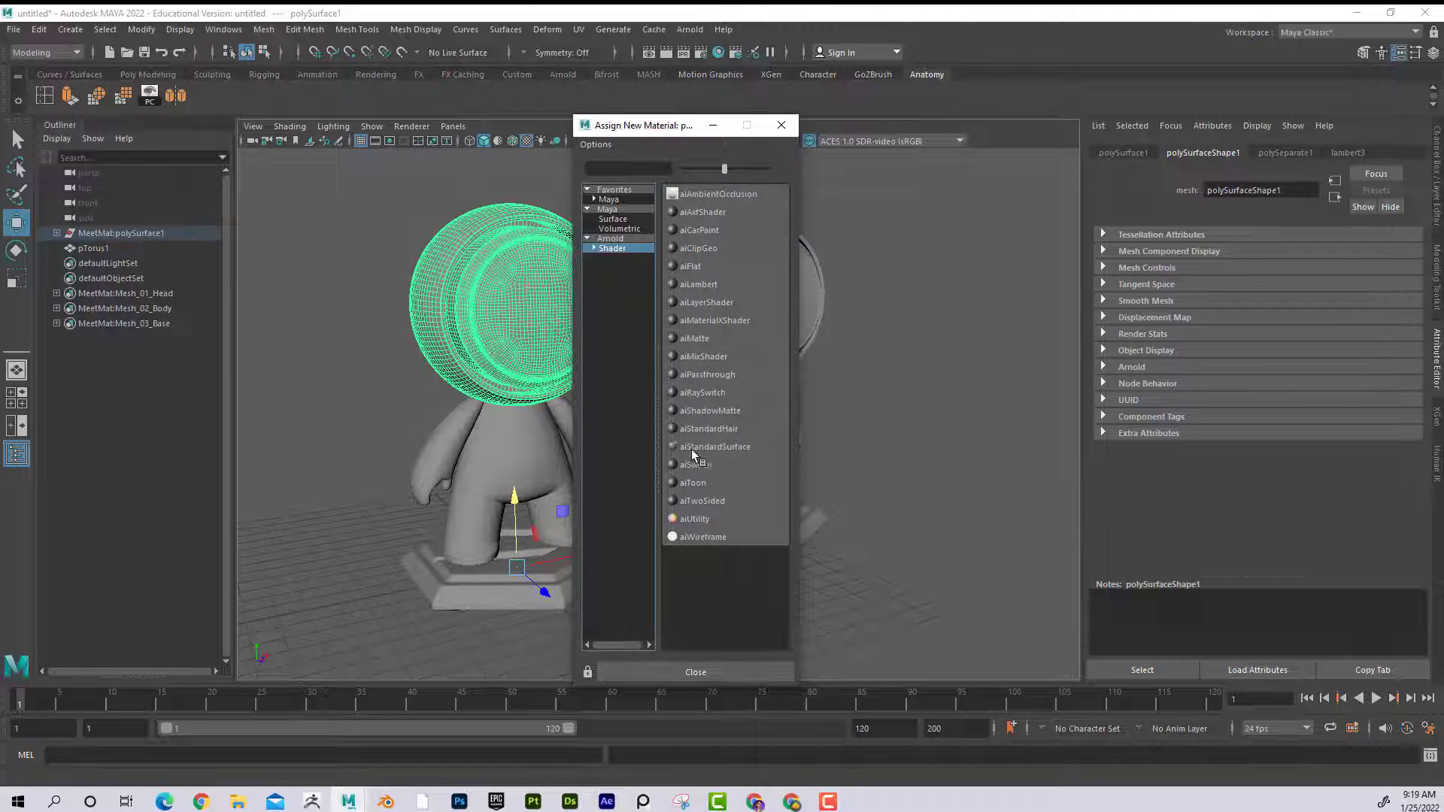
right_click(753, 452)
left_click(786, 460)
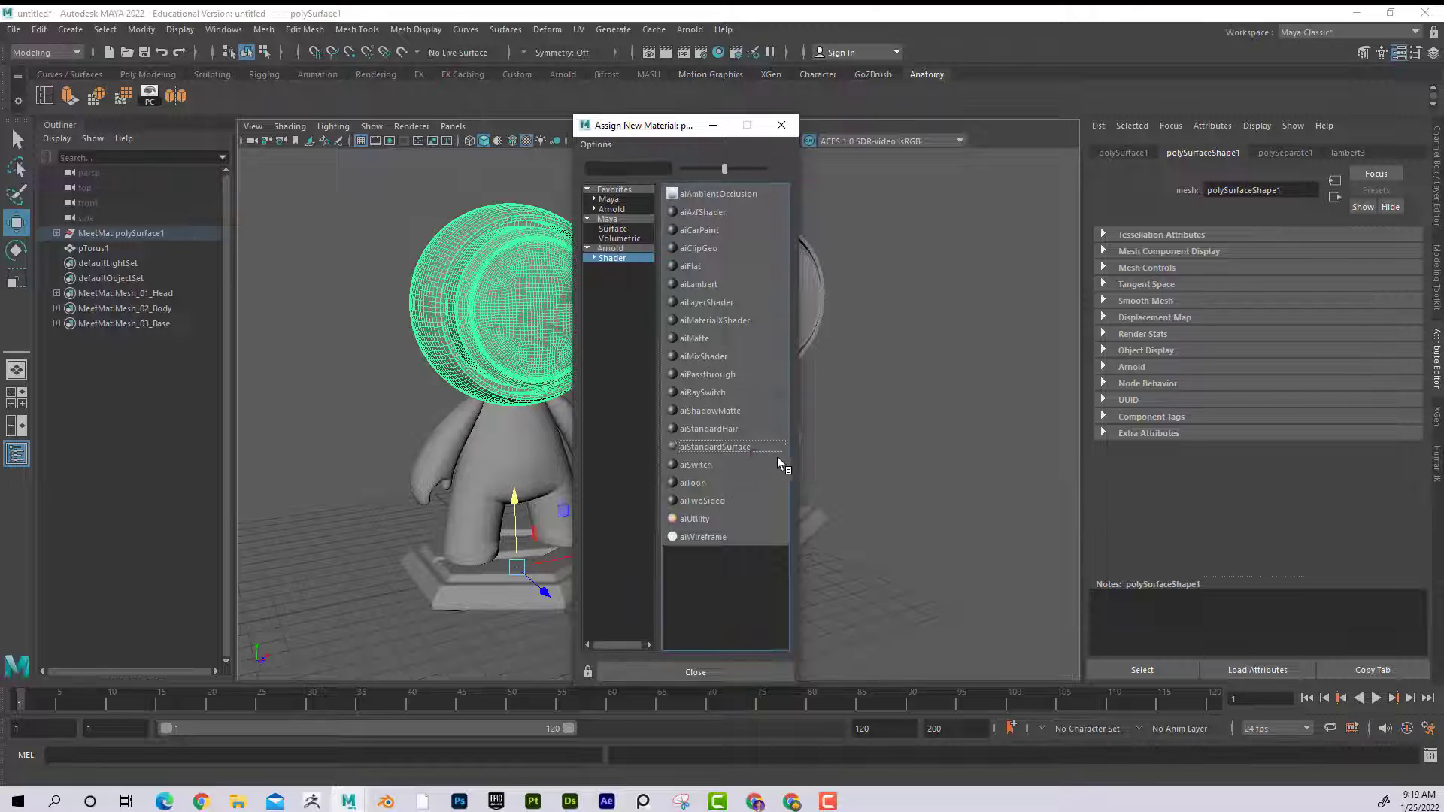
left_click(720, 445)
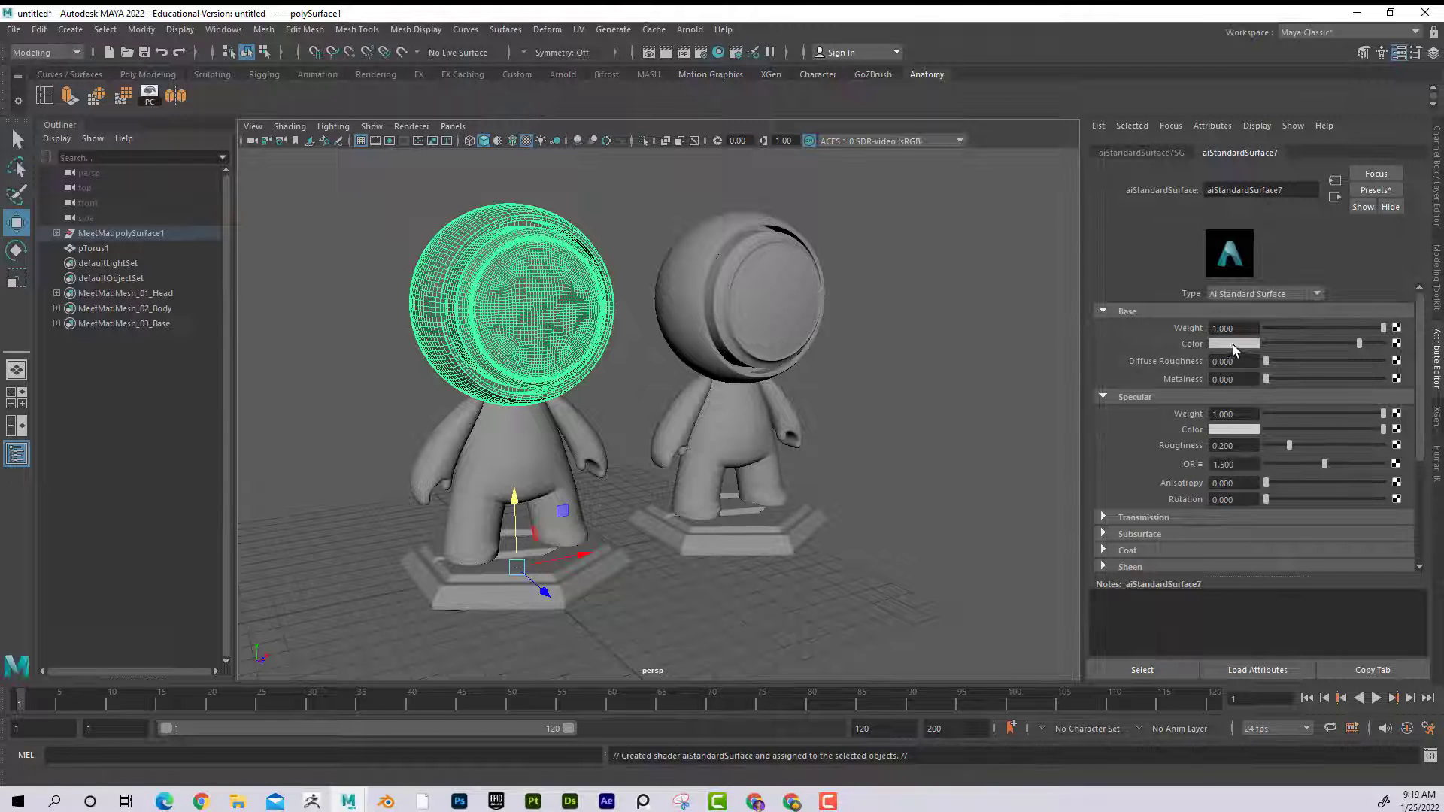
Connect a File texture to the head material's base color and load 01_Head_2D_View.png from the Desktop's MyBakedMaps folder.
left_click(1397, 345)
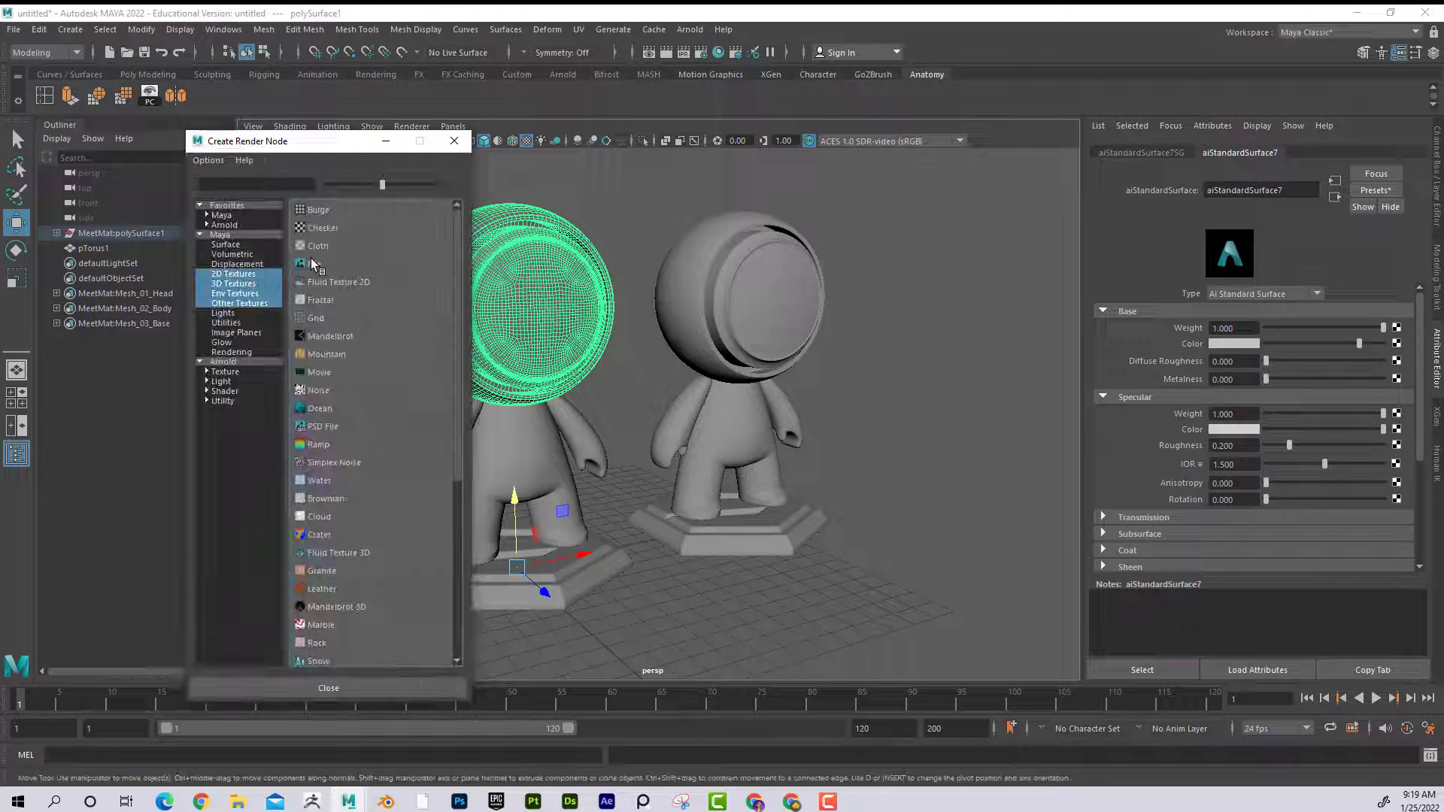
left_click(314, 264)
left_click(1400, 358)
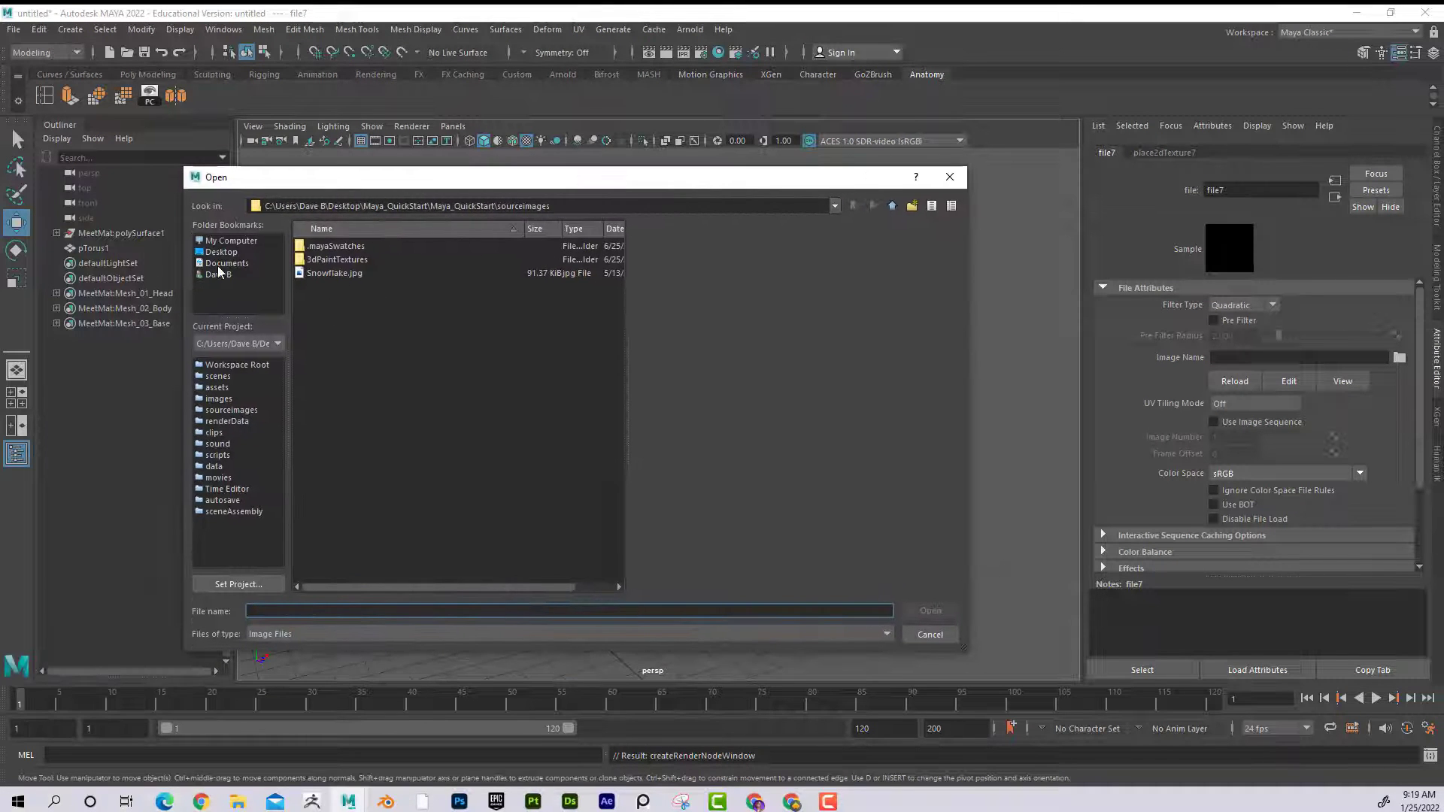
left_click(222, 252)
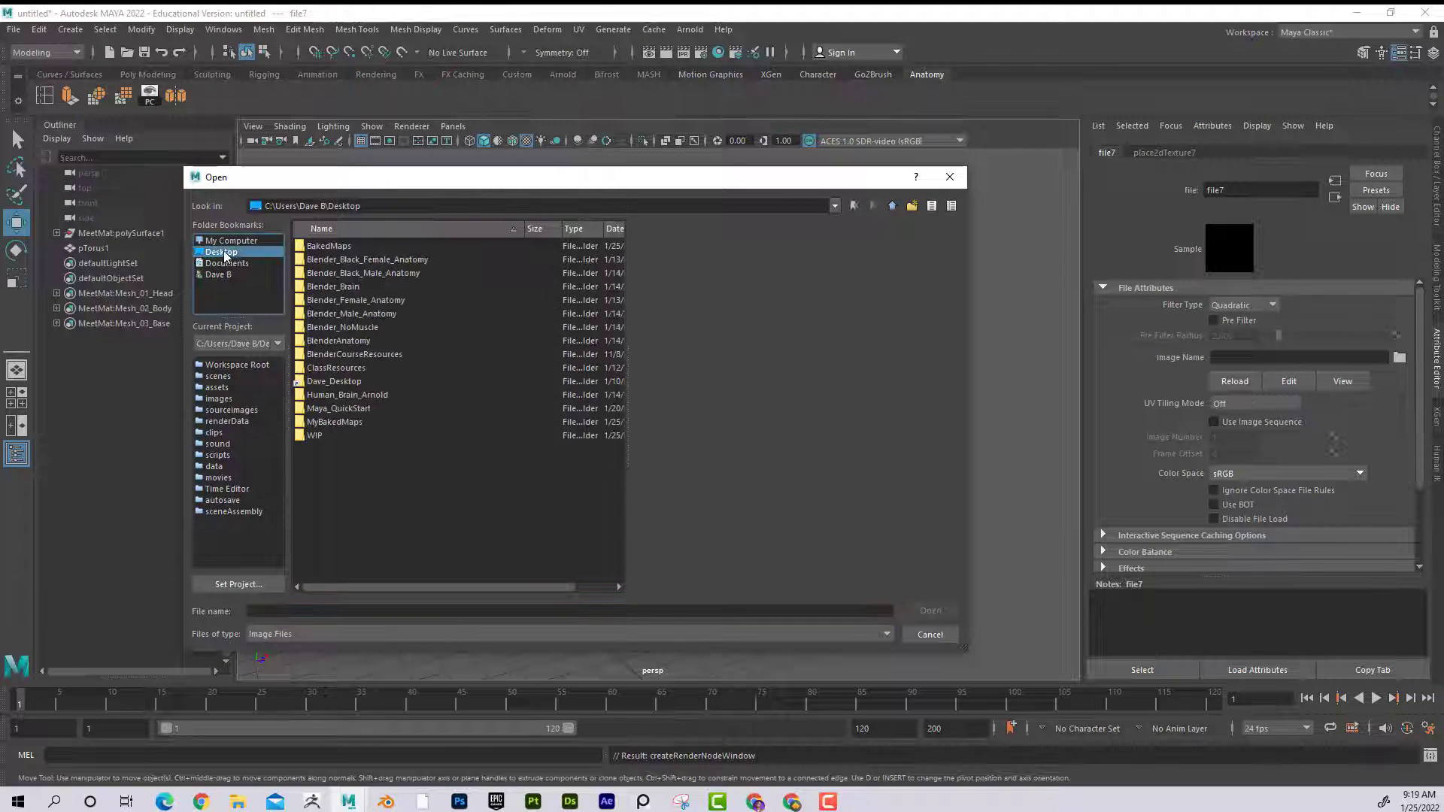
double_click(331, 423)
left_click(333, 246)
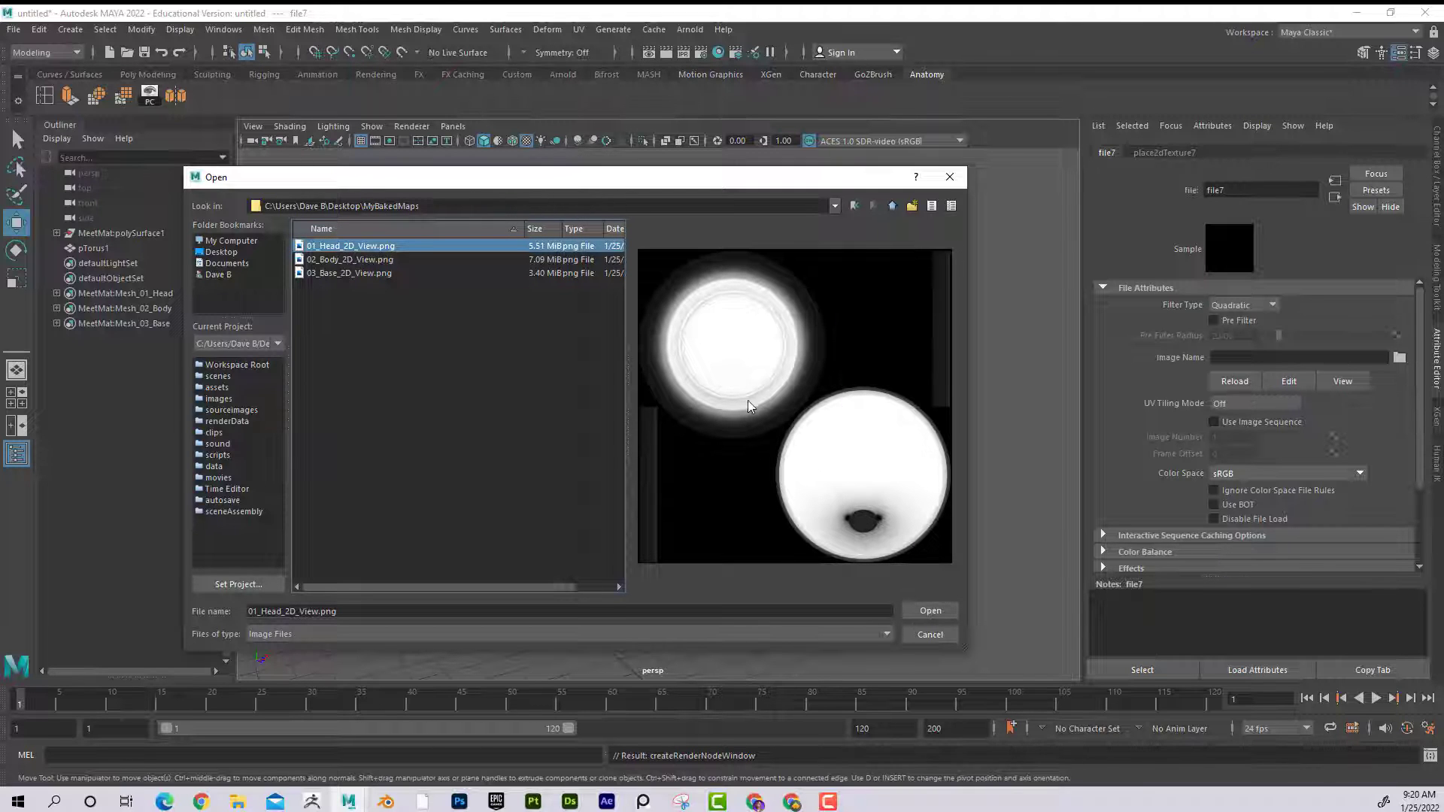
left_click(930, 611)
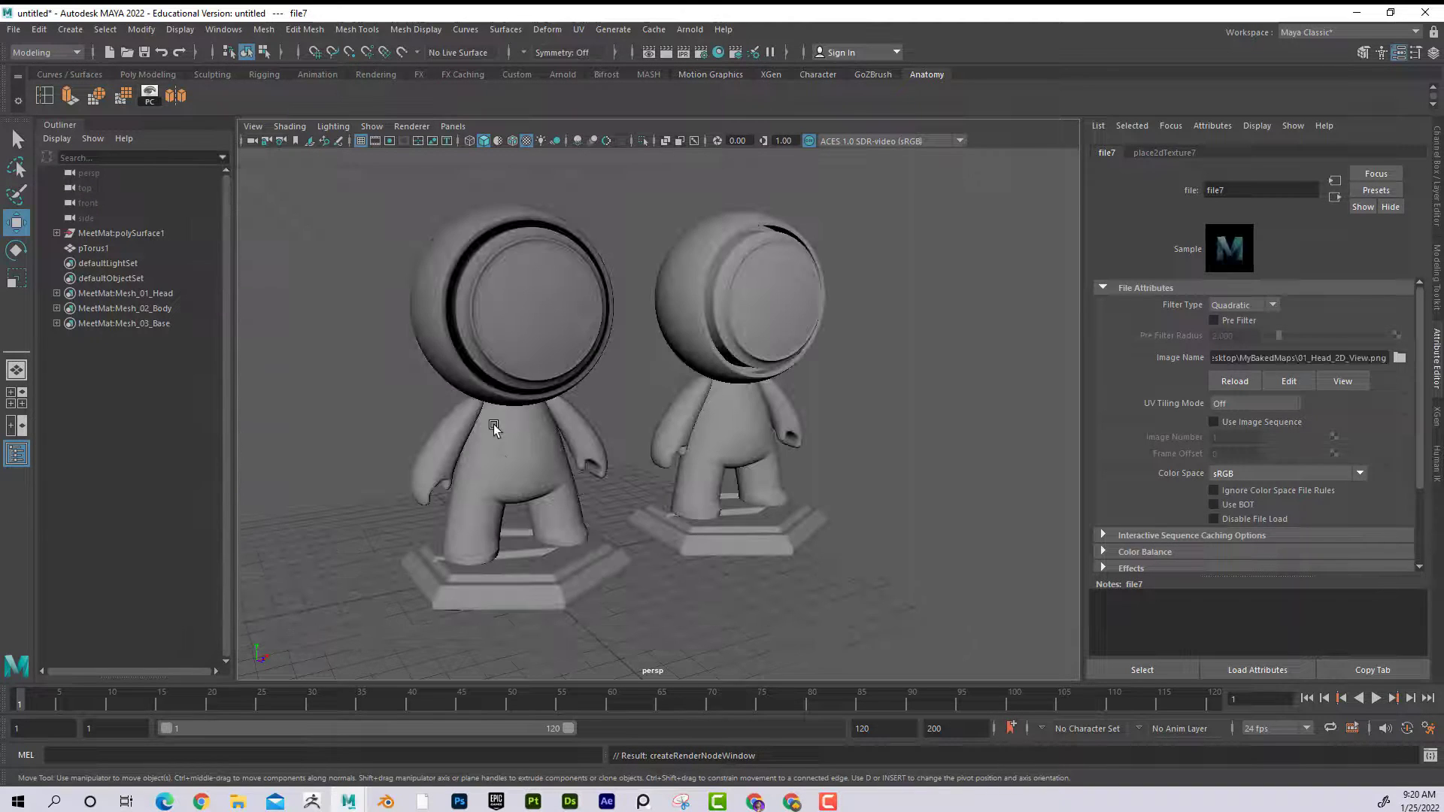
Select the left figure's torso and arms and assign a new aiStandardSurface material to them.
left_click(500, 453)
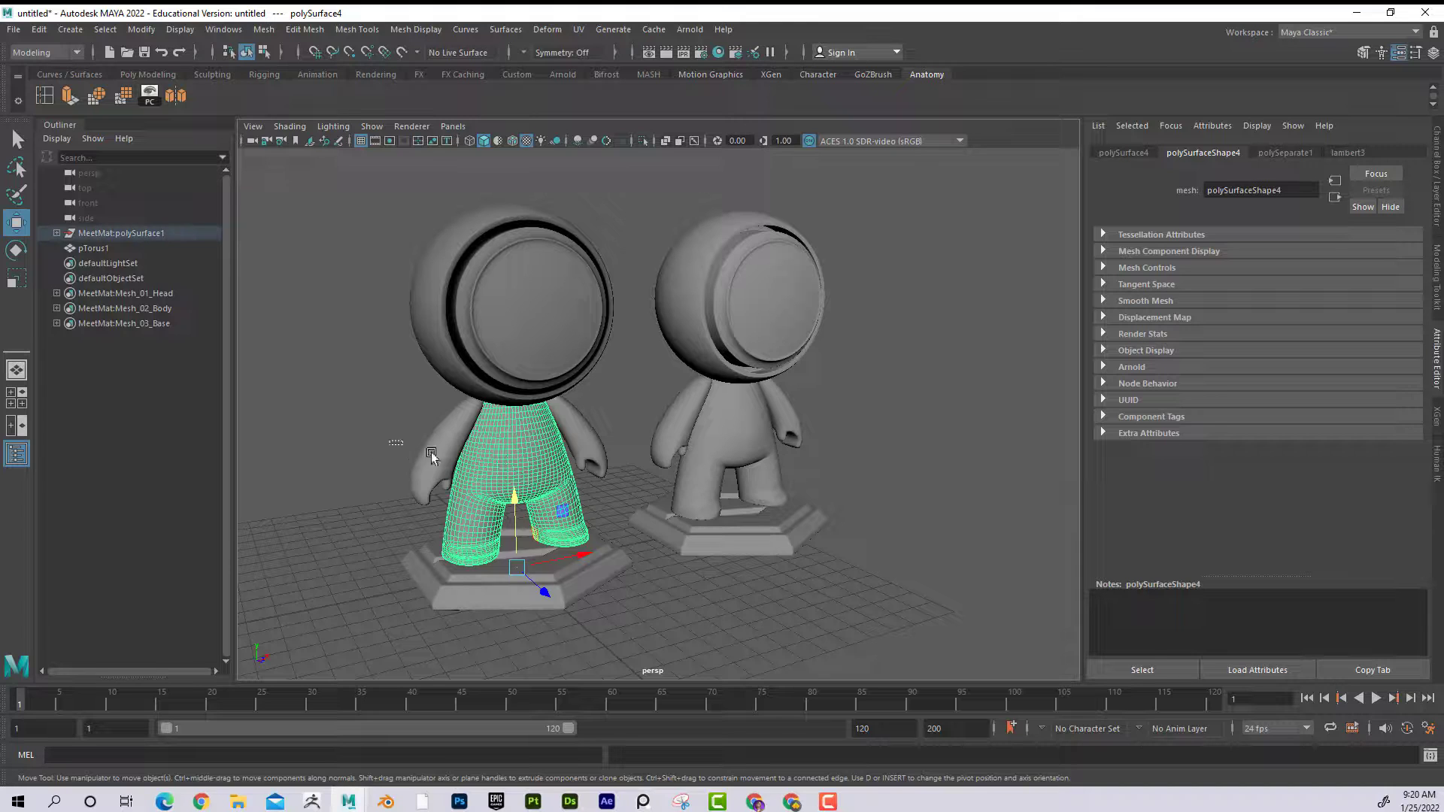
right_click_drag(528, 450, 652, 794)
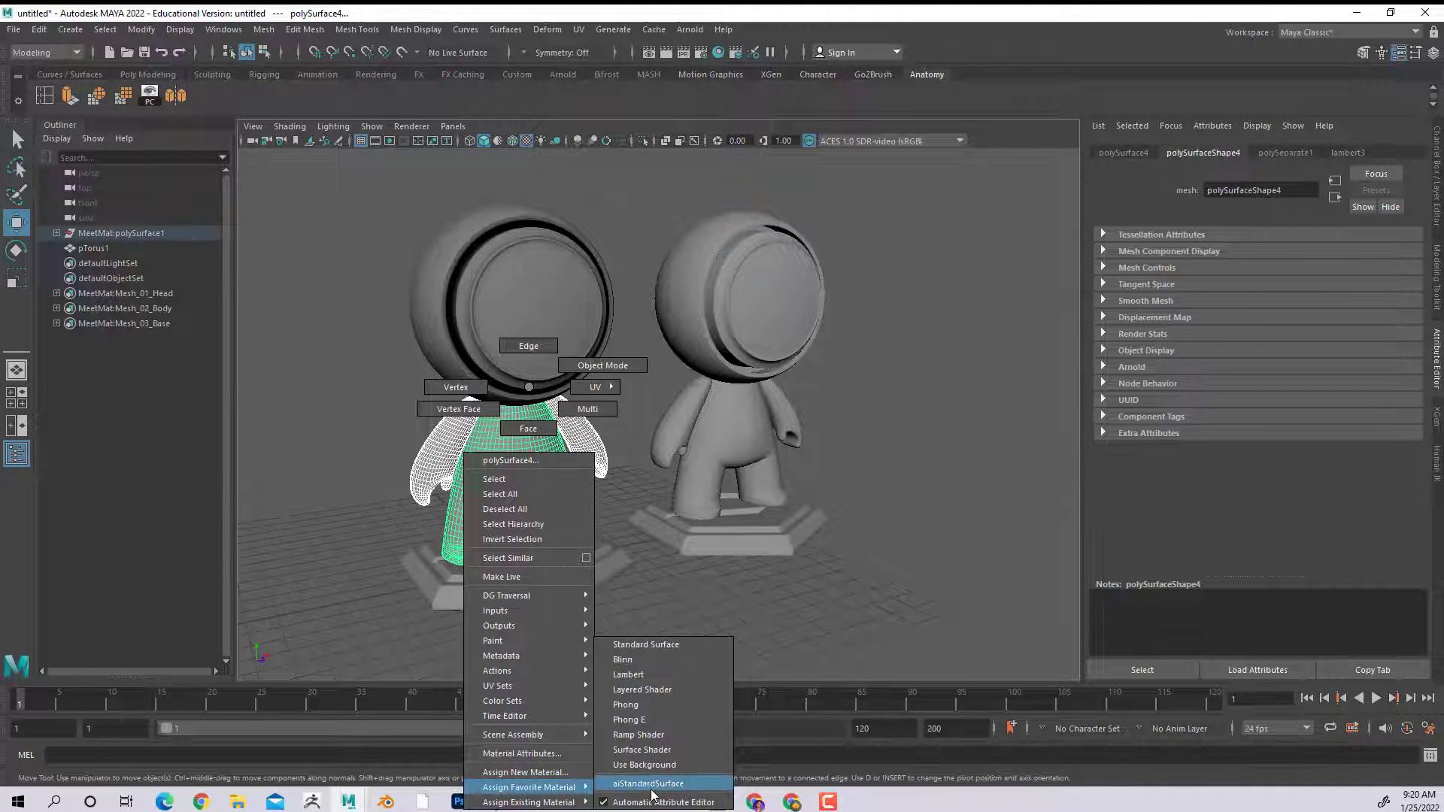
right_click_drag(651, 795, 652, 795)
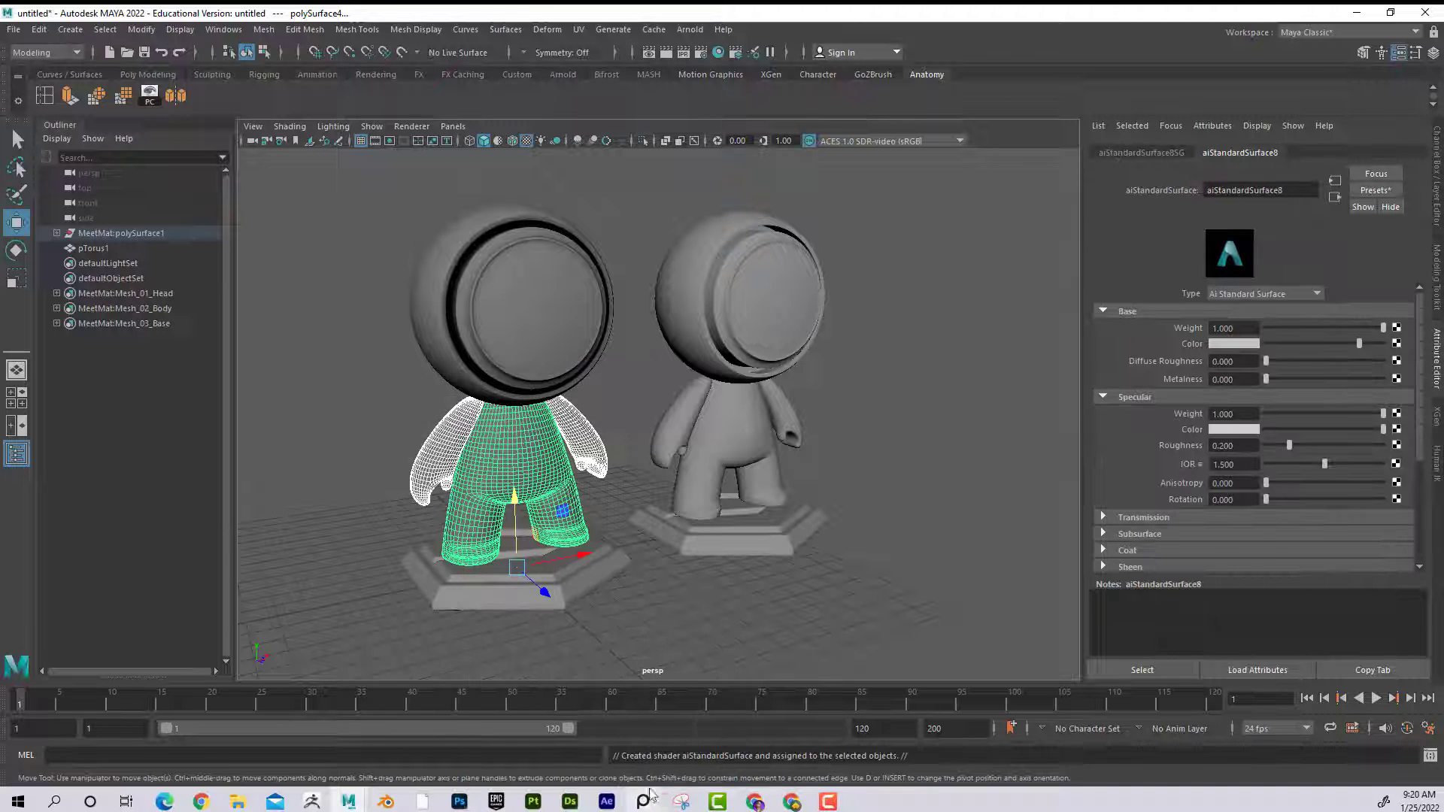
Connect a File texture to the body material's base color and load 02_Body_2D_View.png from the MyBakedMaps folder.
left_click(1397, 344)
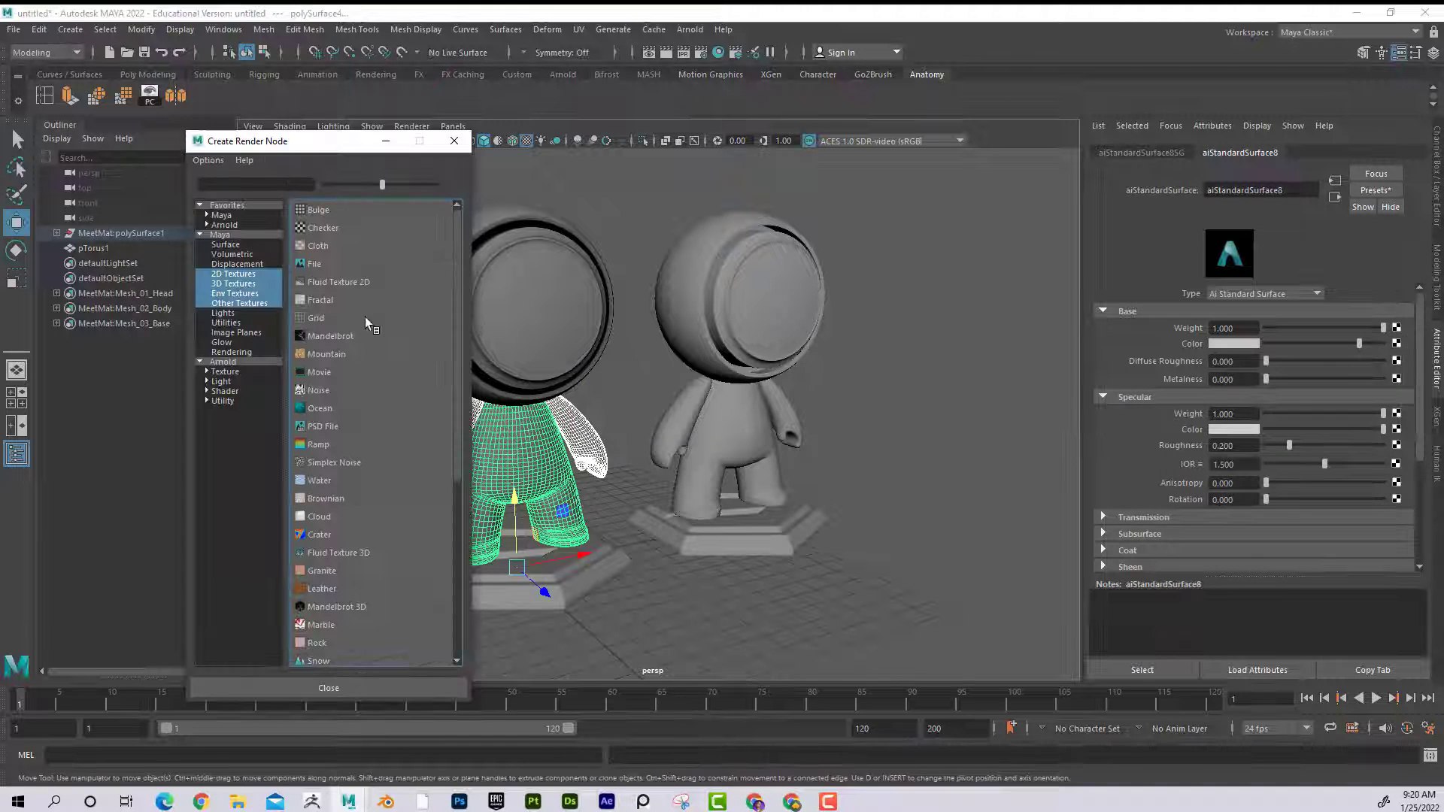
left_click(324, 278)
left_click(1399, 357)
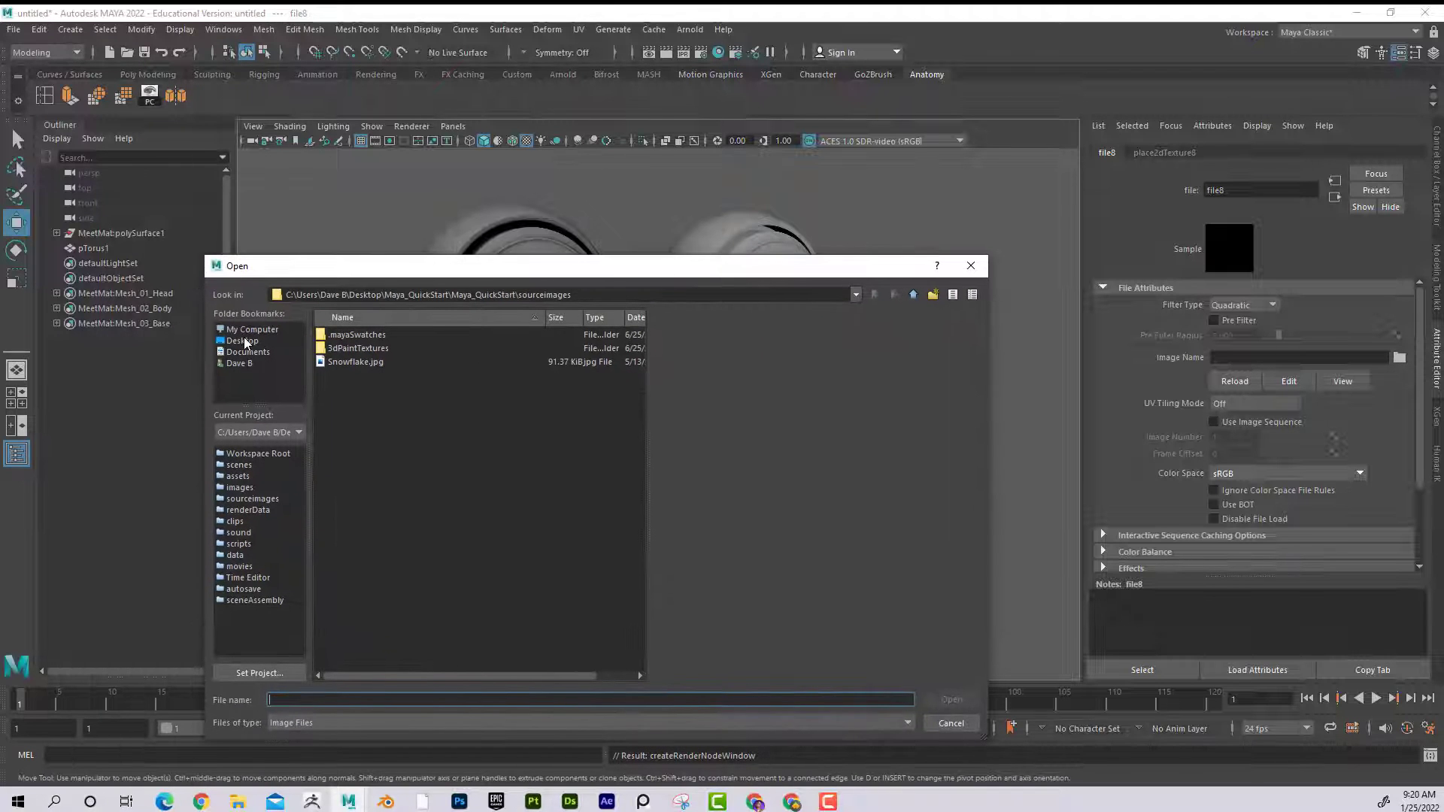
left_click(243, 341)
double_click(364, 510)
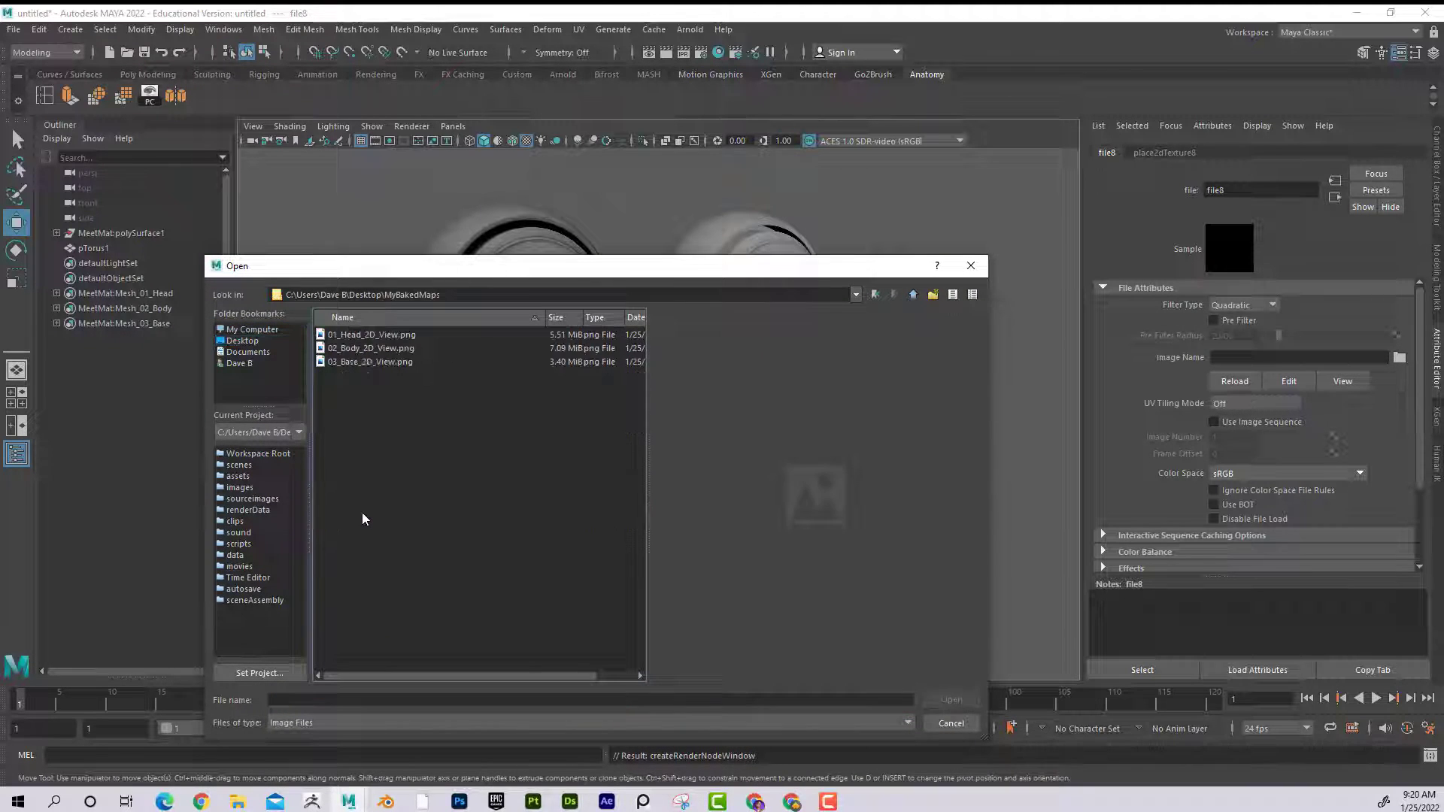
left_click(370, 348)
left_click(951, 700)
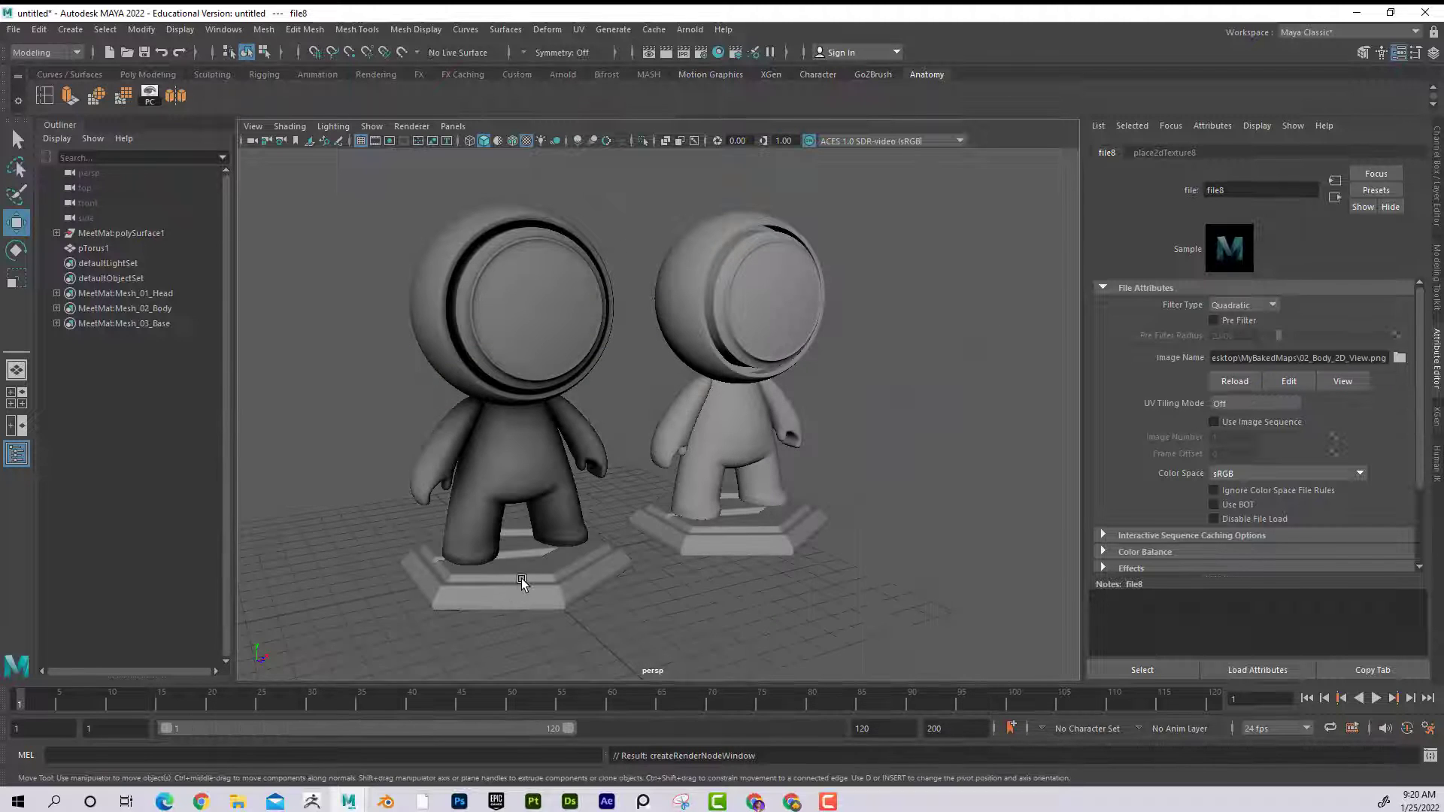
Assign a new aiStandardSurface material to the hexagonal base of the left figure.
left_click(533, 577)
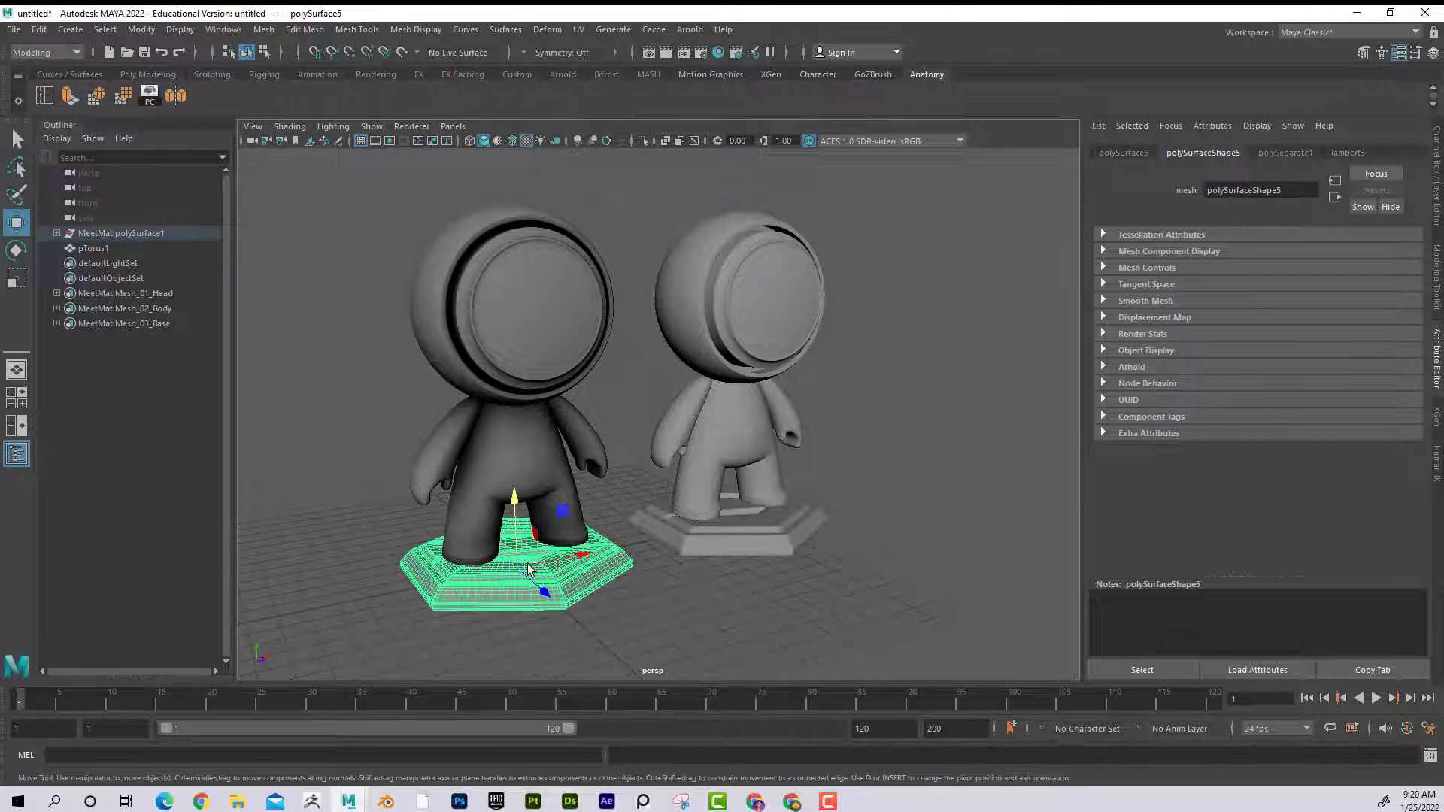
right_click(532, 571)
mouse_move(542, 787)
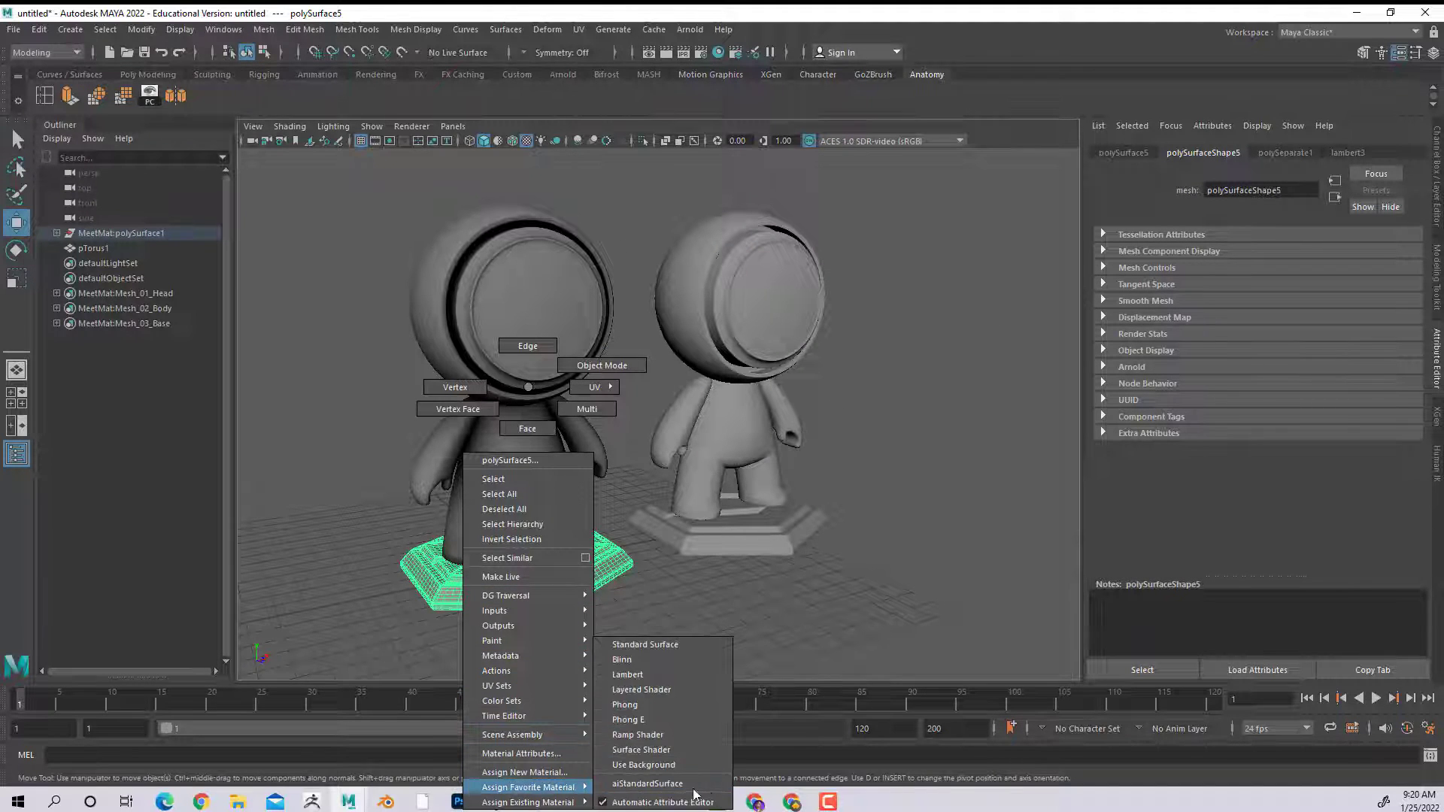
left_click(689, 783)
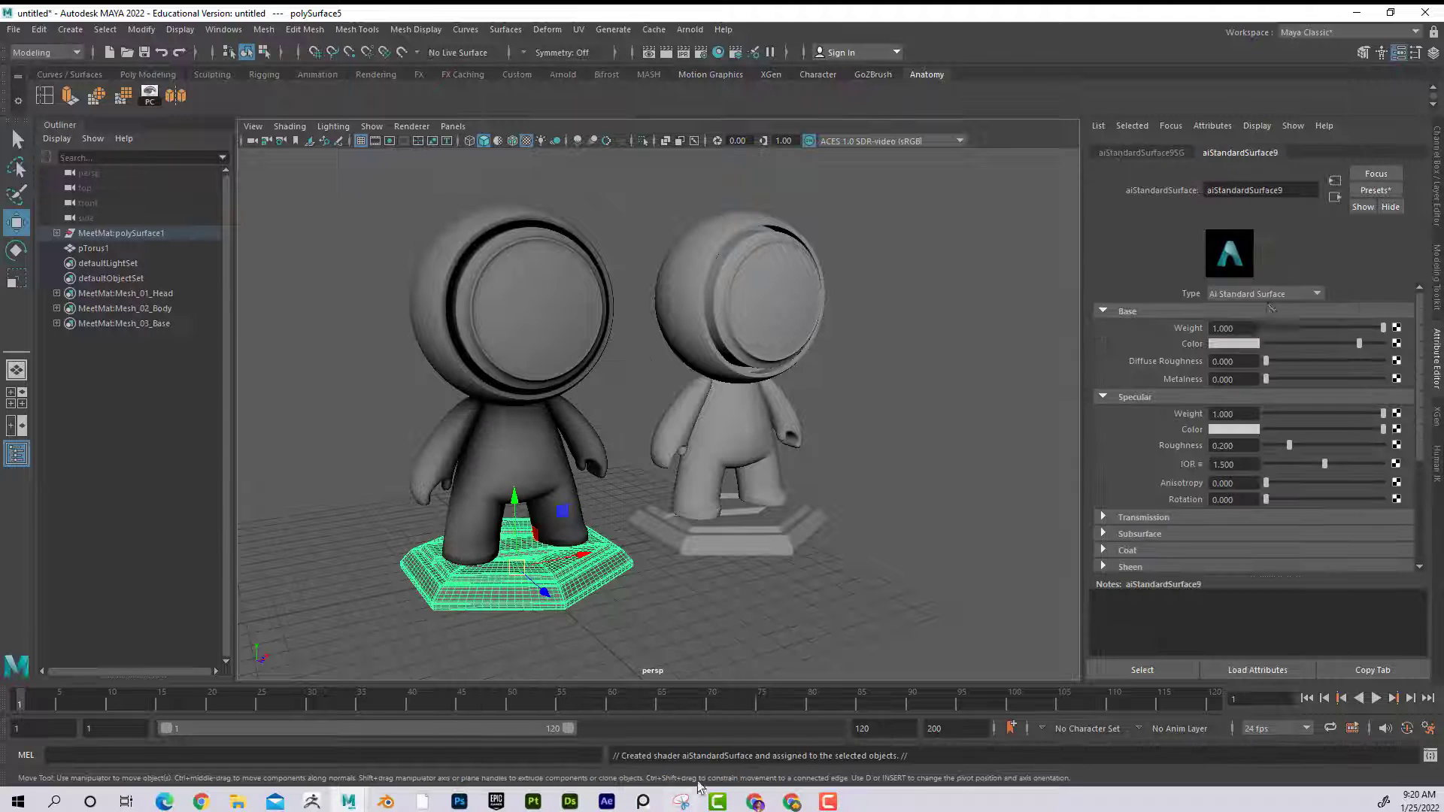
Connect a File texture to the base material's base color and load 03_Base_2D_View.png from the MyBakedMaps folder.
left_click(1396, 344)
left_click(328, 275)
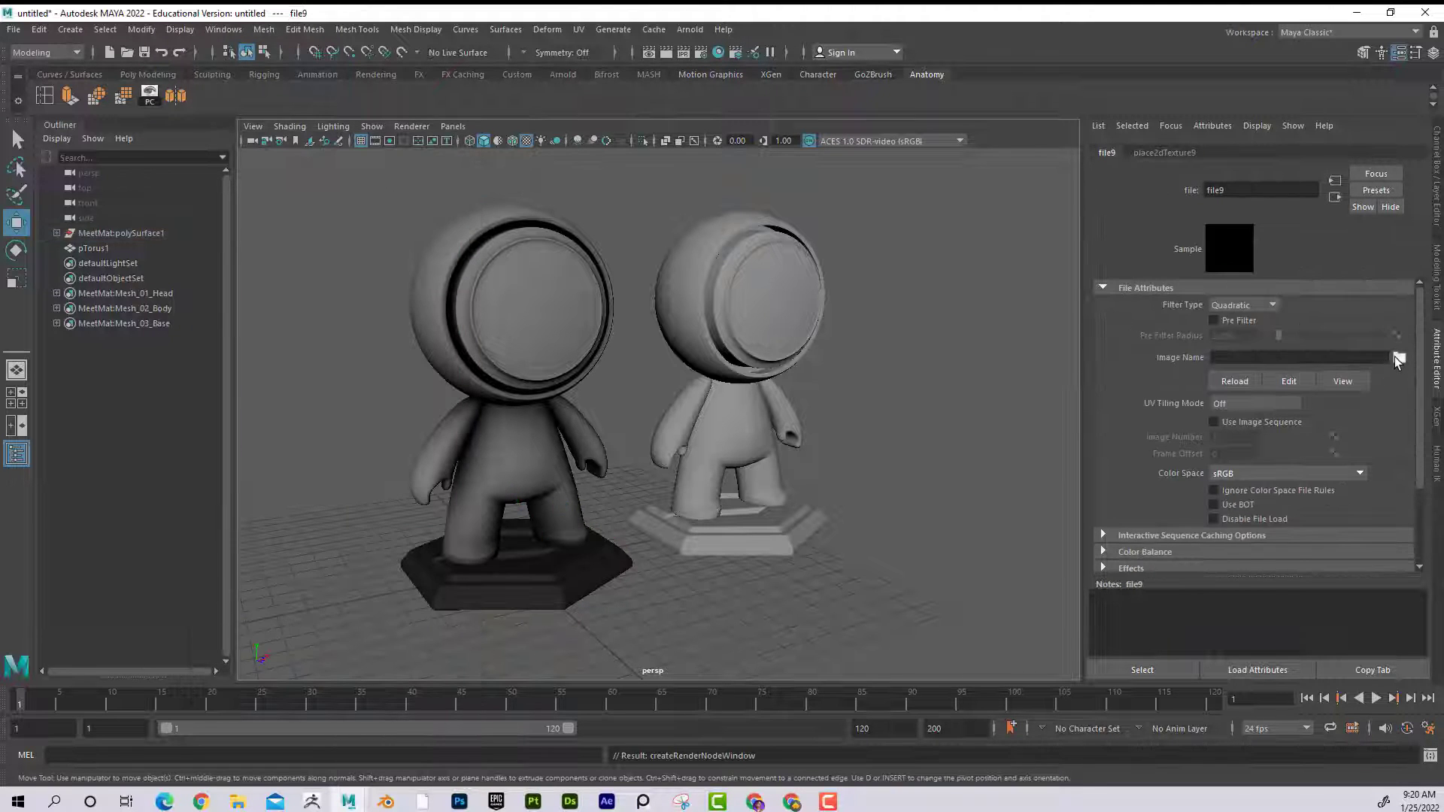
left_click(1398, 359)
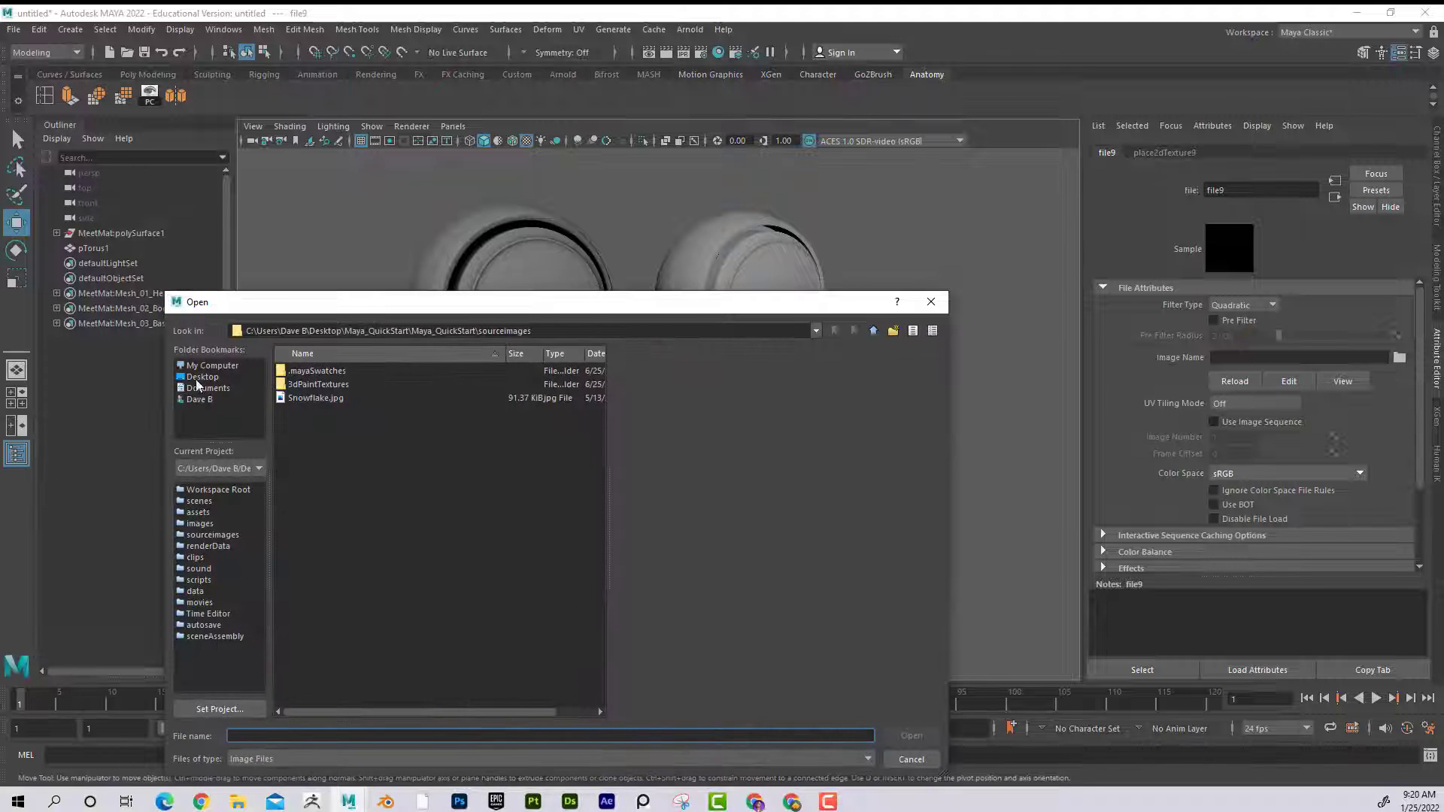
left_click(201, 377)
double_click(331, 548)
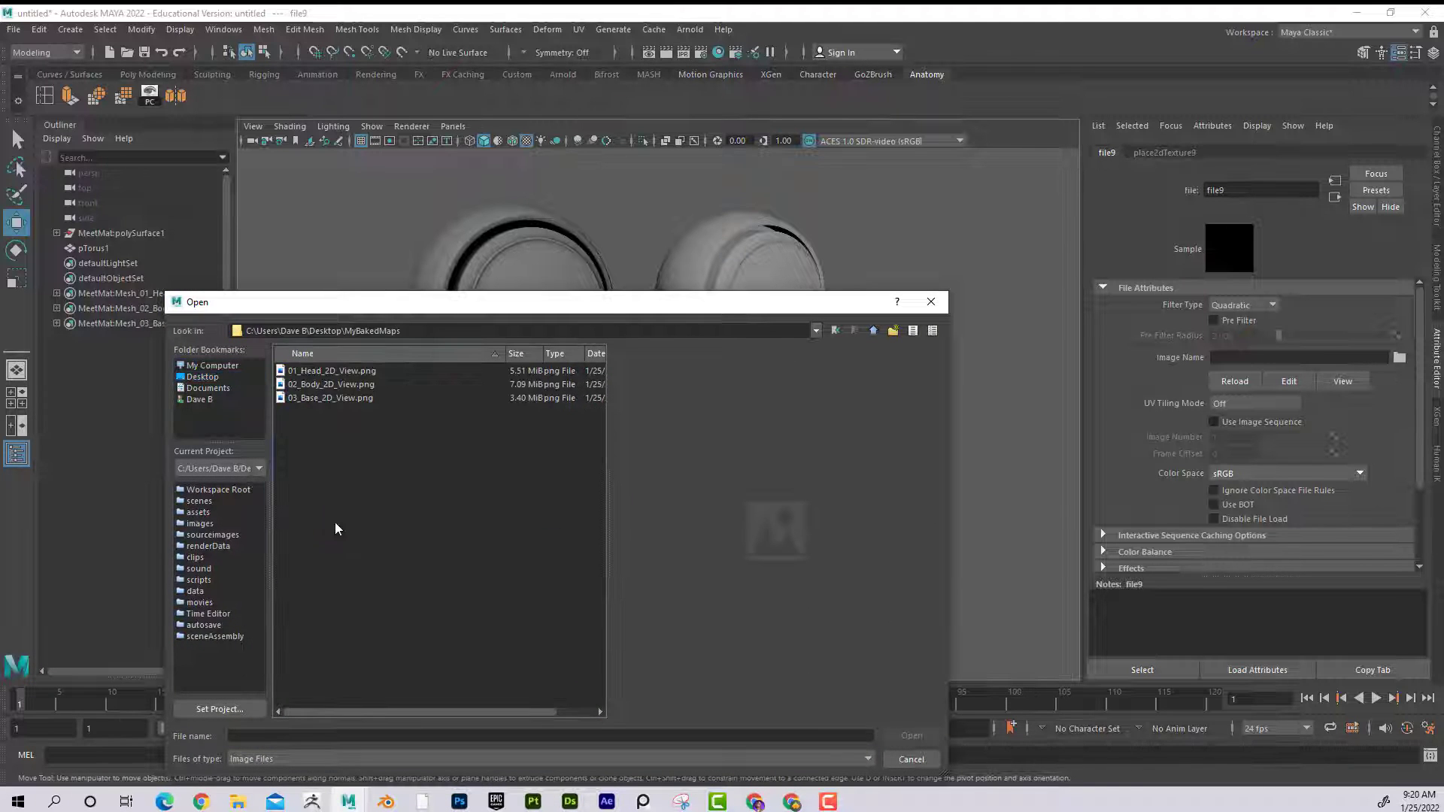
left_click(358, 398)
left_click(906, 735)
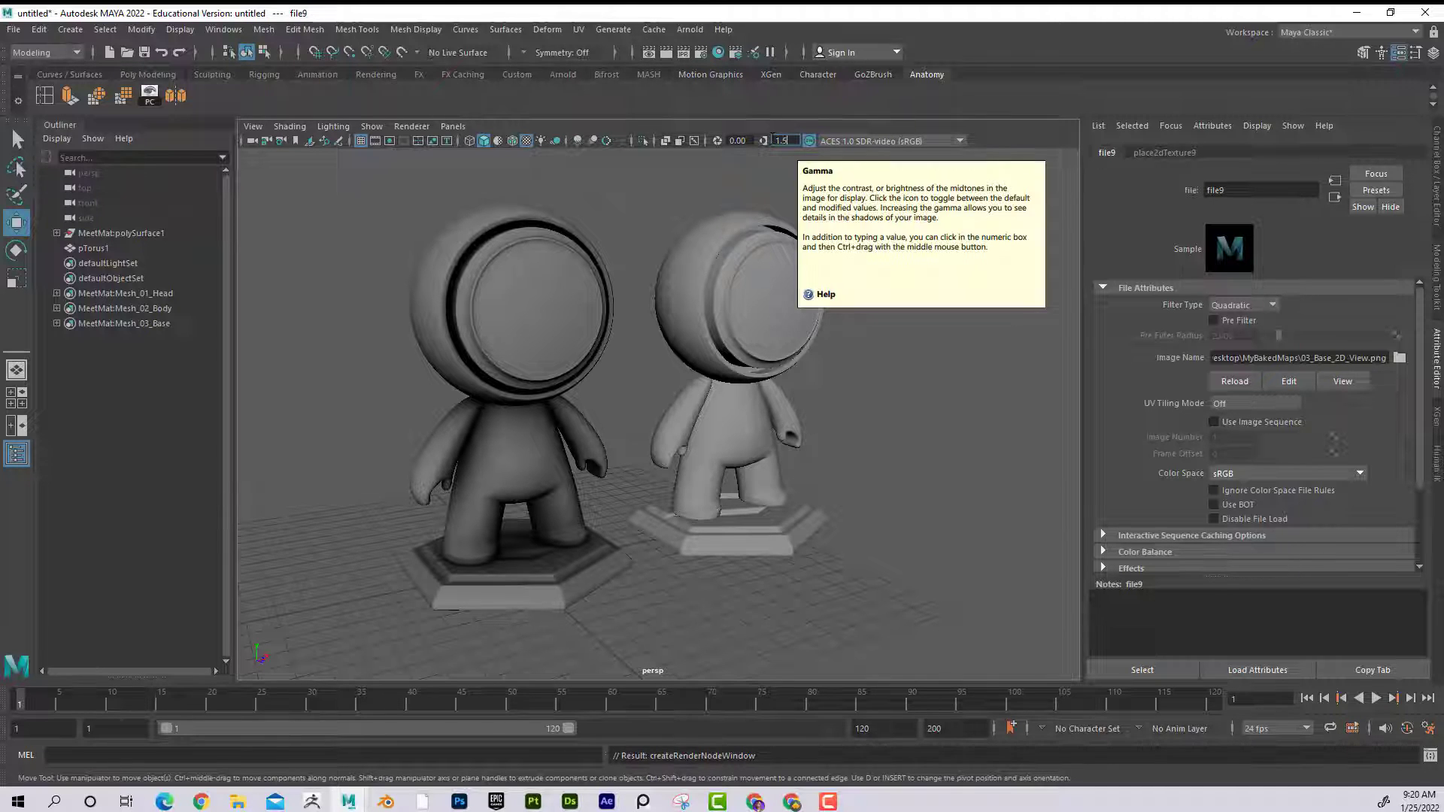
Brighten the viewport by trying a gamma of 1.5 and settling on 2.
key("Return")
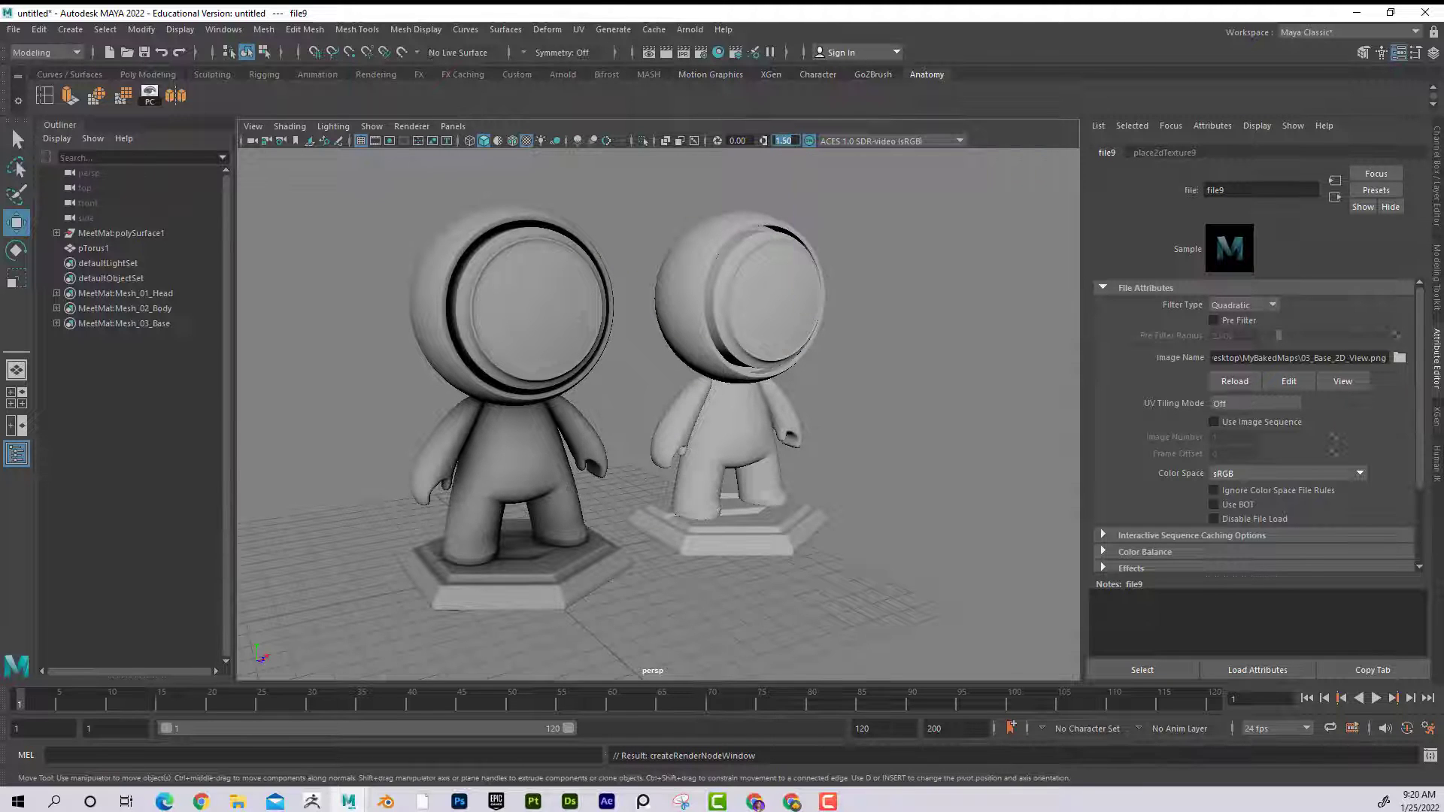
type("2")
key("Return")
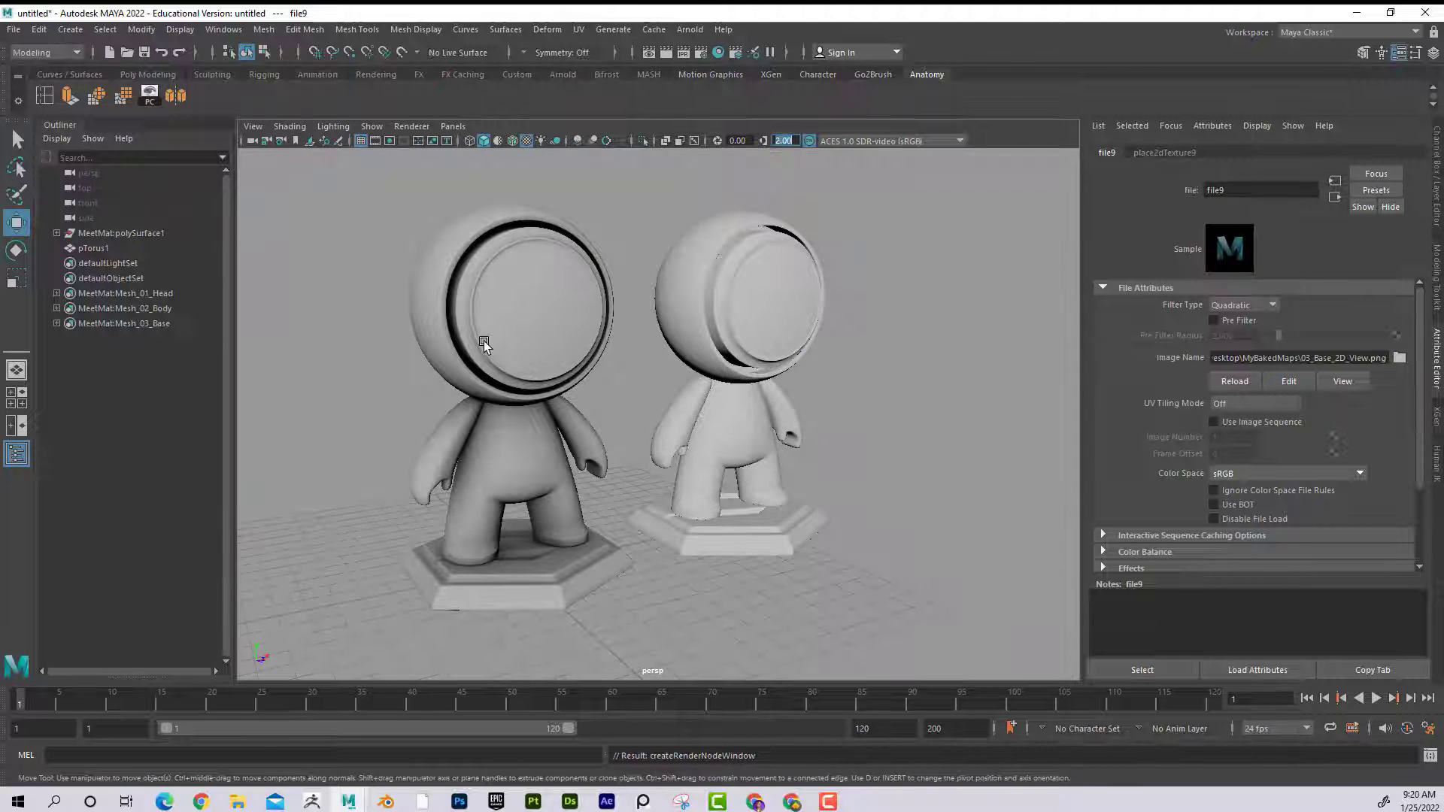
Slide the left figure's hexagonal base about 5 units along Z, out from under its feet.
left_click_drag(442, 404, 675, 358, "alt")
scroll(676, 359, "up", 10)
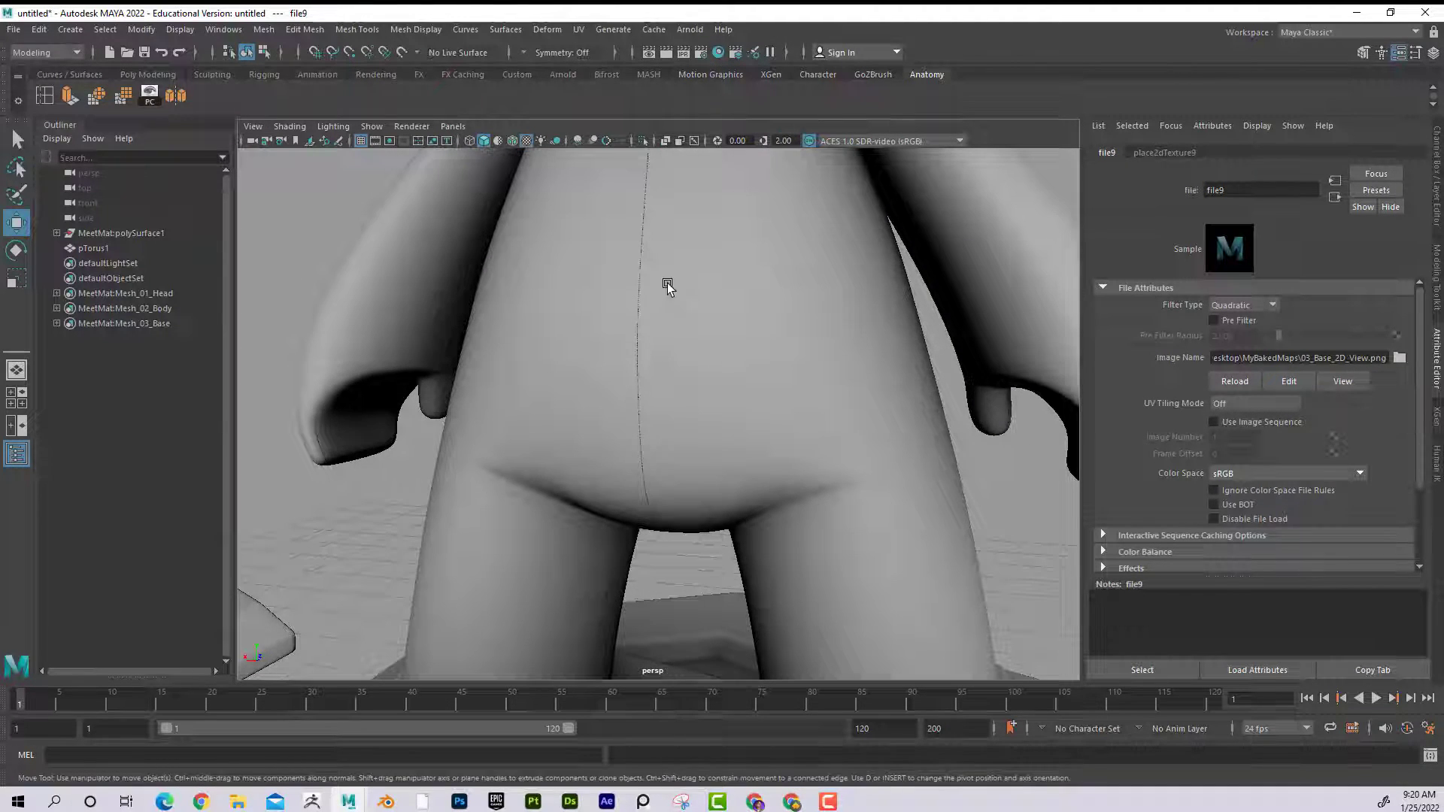
left_click_drag(687, 332, 609, 335, "alt")
scroll(608, 321, "up", 4)
right_click_drag(608, 321, 408, 445, "alt")
left_click_drag(408, 445, 477, 477, "alt")
left_click(594, 474)
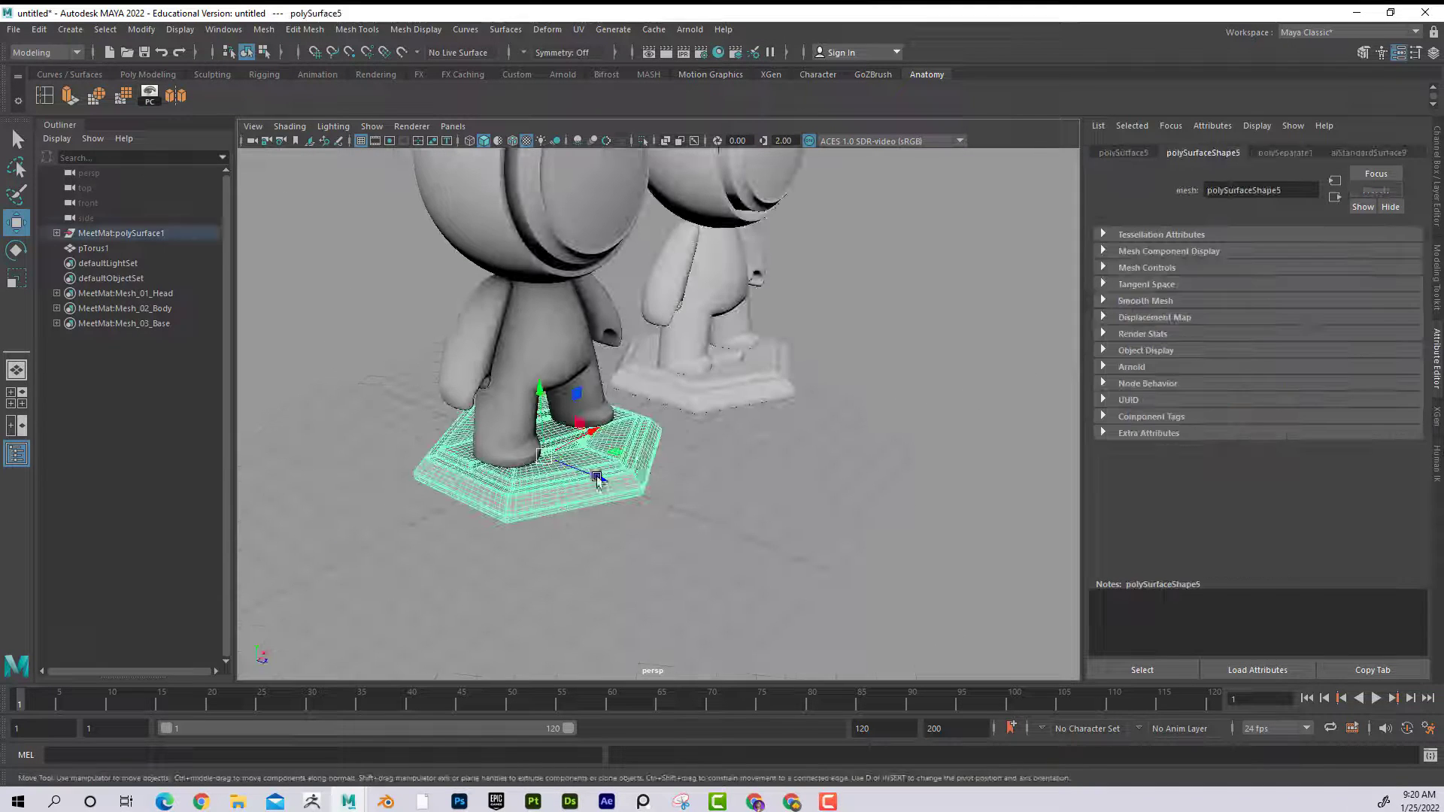
left_click_drag(590, 473, 712, 528)
left_click(828, 490)
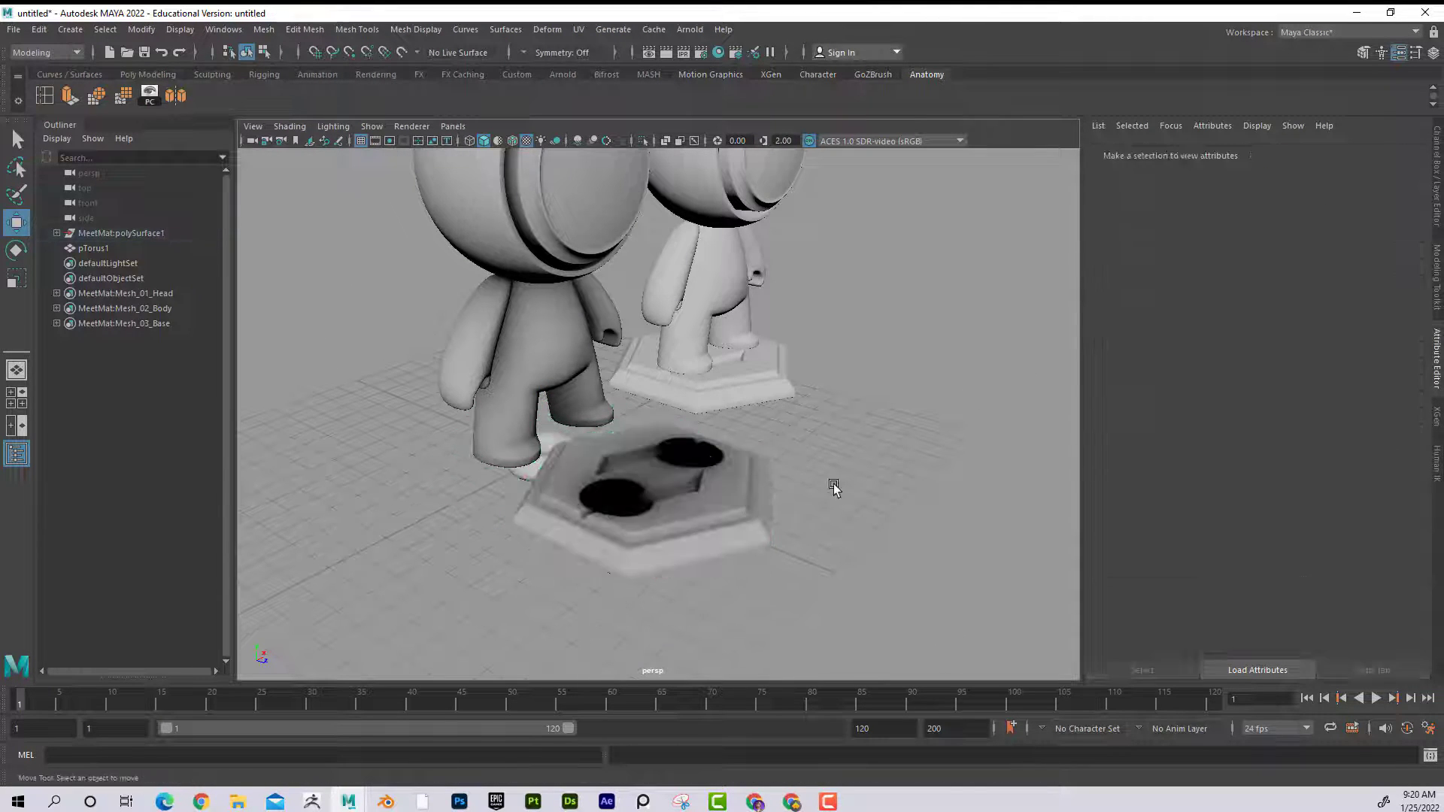
left_click_drag(828, 489, 593, 347, "alt")
Delete the pTorus1 object beneath the left figure's feet.
left_click(592, 348)
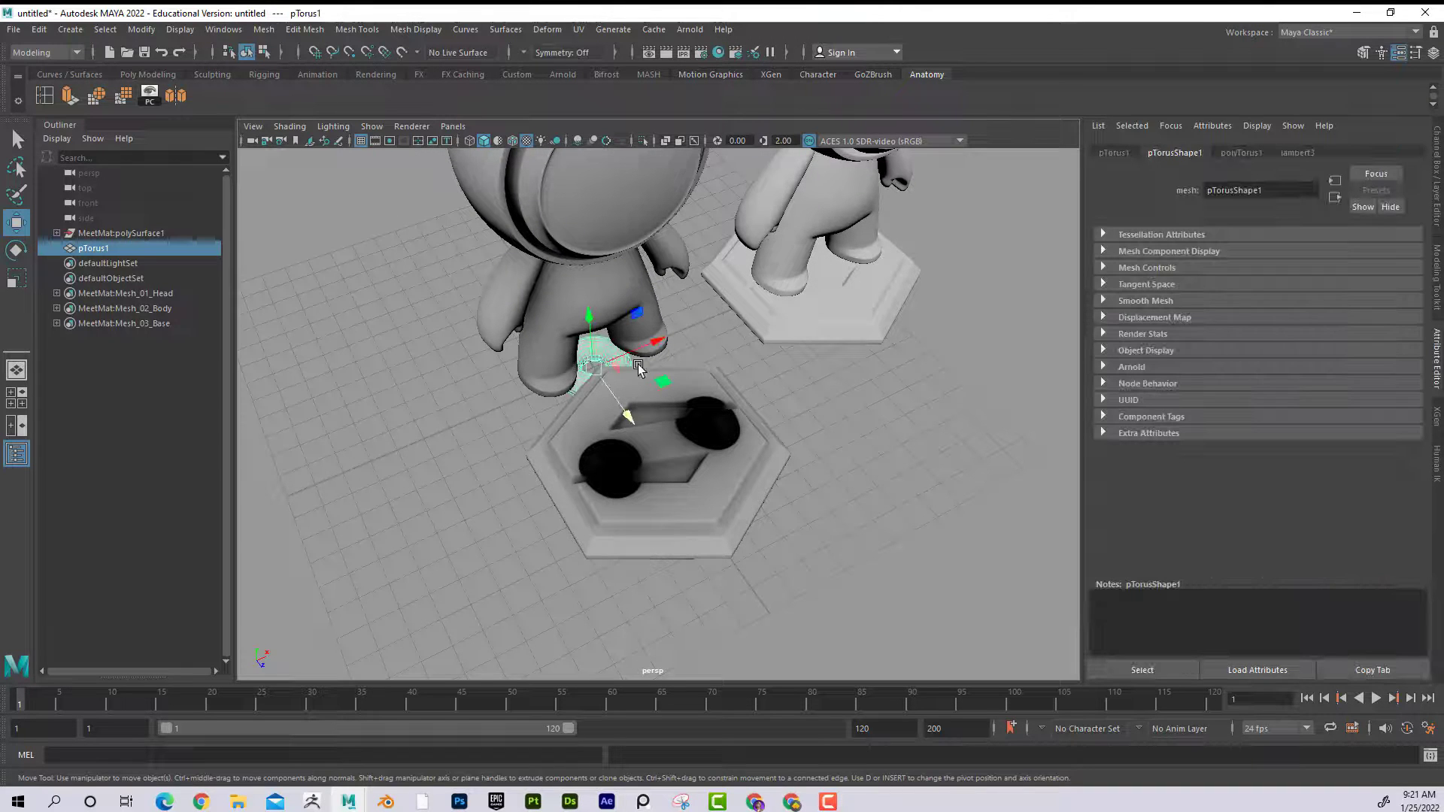
key("Delete")
left_click_drag(629, 498, 776, 443, "alt")
key("ctrl+z")
key("ctrl+z")
left_click(594, 391)
key("Delete")
Set the hexagonal base's Translate Z to 0 and deselect it.
left_click(679, 418)
left_click(1438, 158)
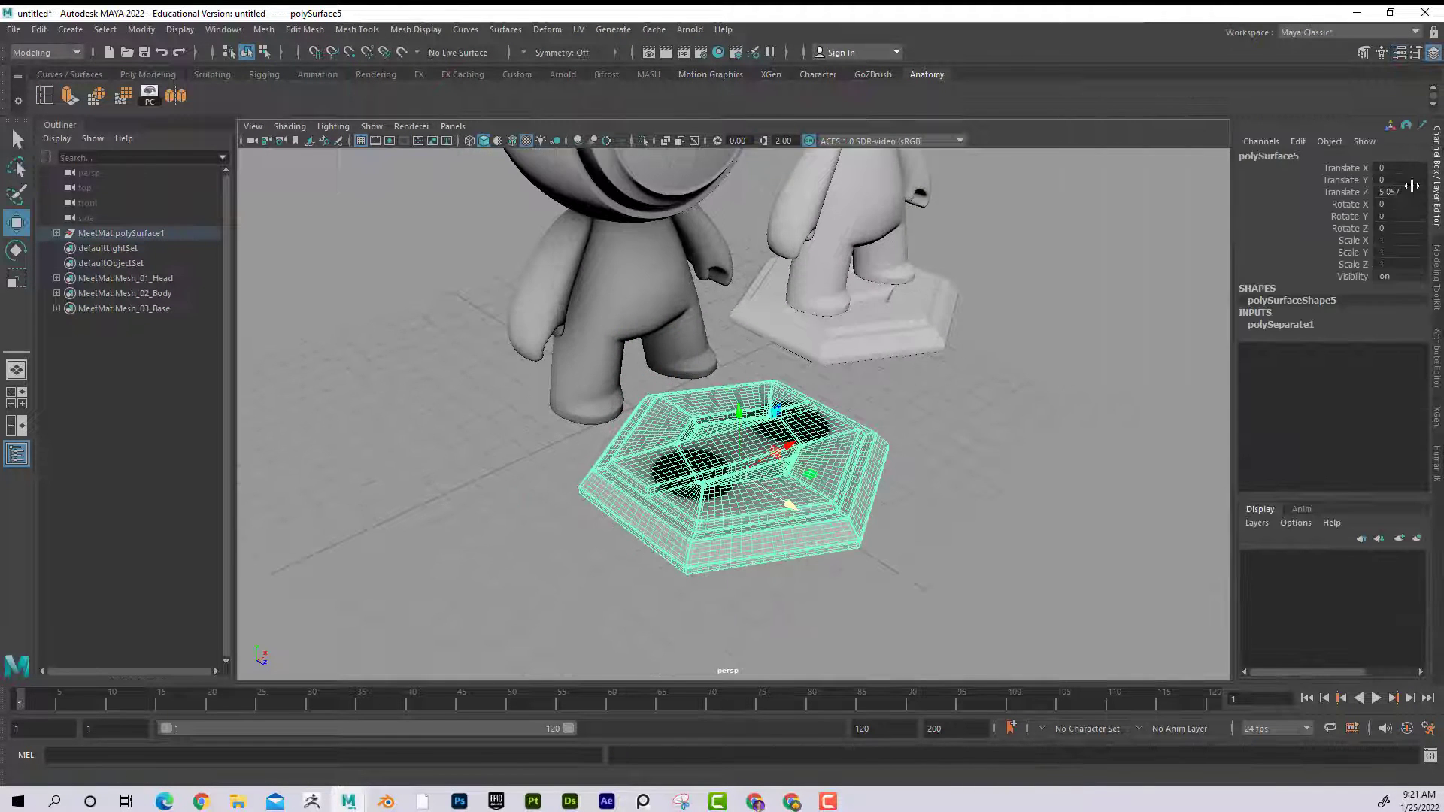
left_click(1399, 191)
type("0")
key("Return")
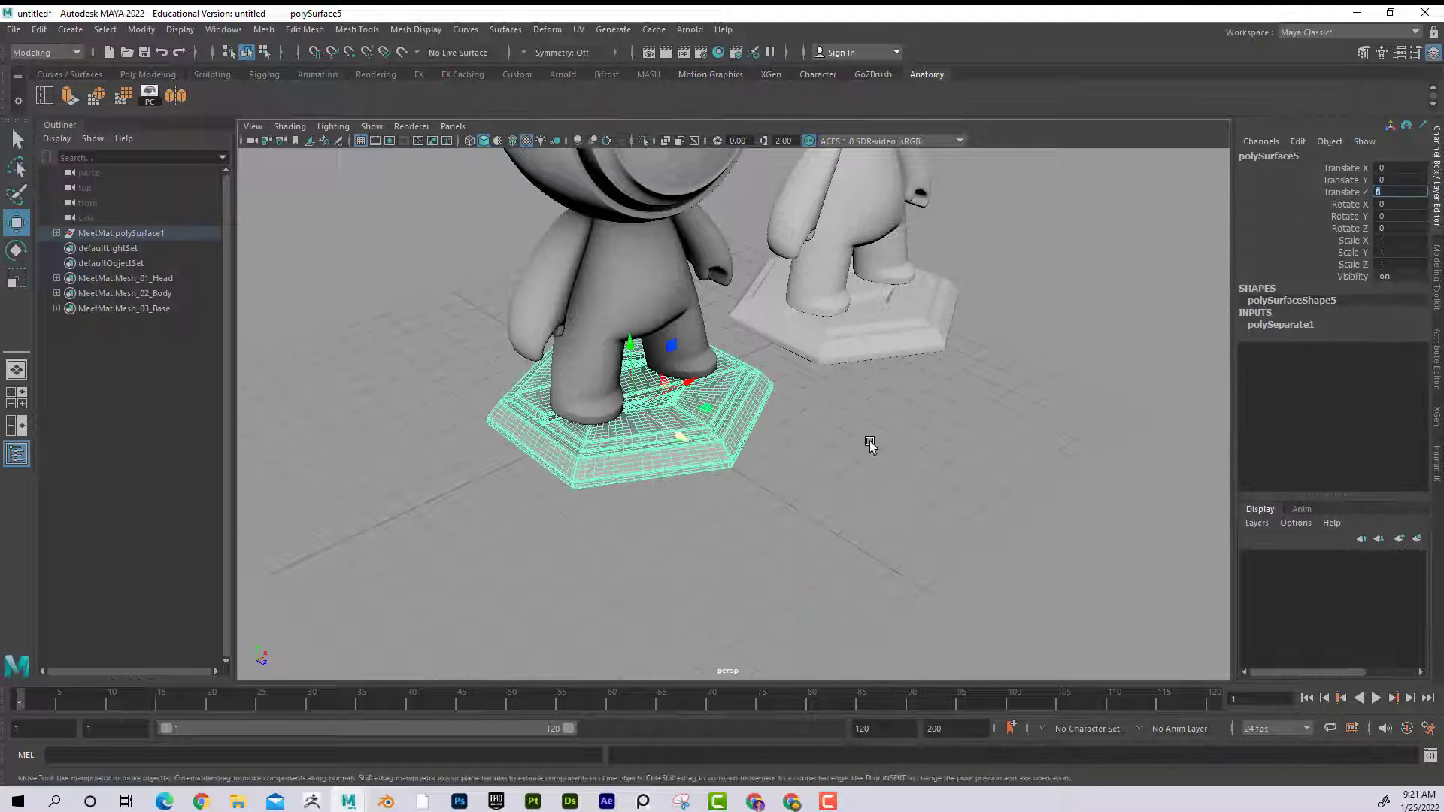
left_click(823, 455)
Open the UV Editor and select the left figure's head to view its UV layout over the baked map.
left_click_drag(564, 483, 752, 415, "alt")
right_click_drag(751, 415, 776, 438, "alt")
left_click_drag(776, 437, 817, 434, "alt")
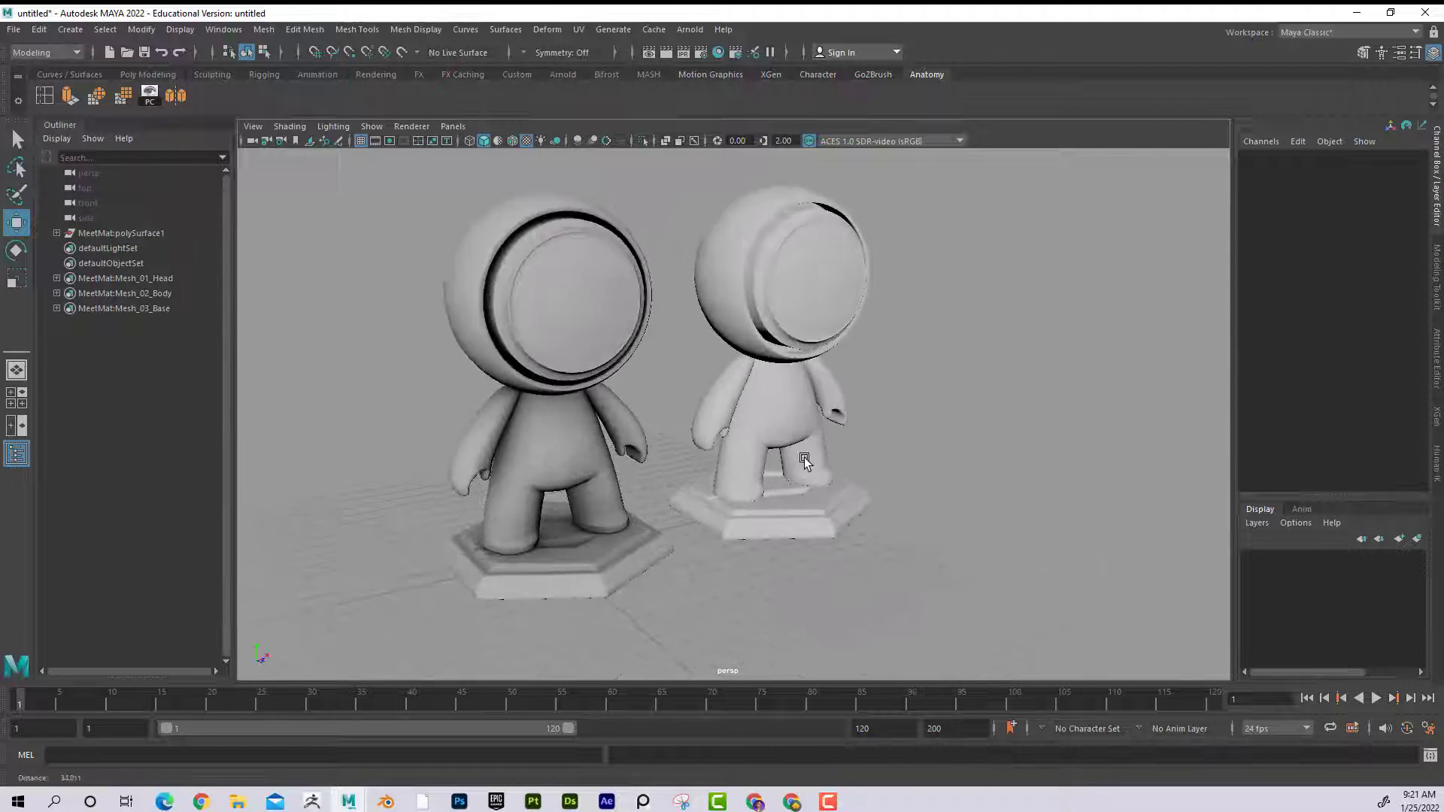
left_click_drag(810, 463, 665, 391, "alt")
left_click(578, 29)
left_click(609, 58)
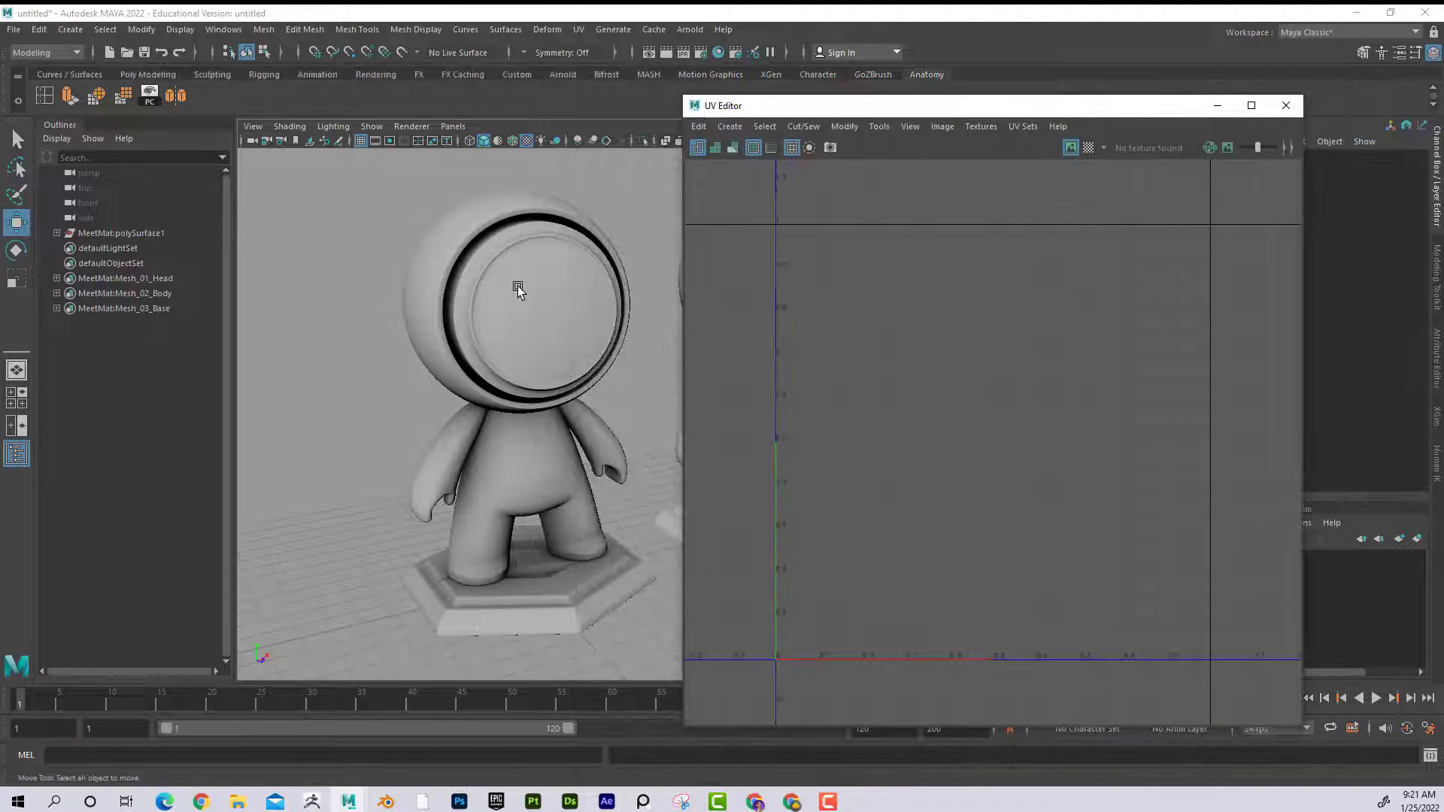
left_click(517, 285)
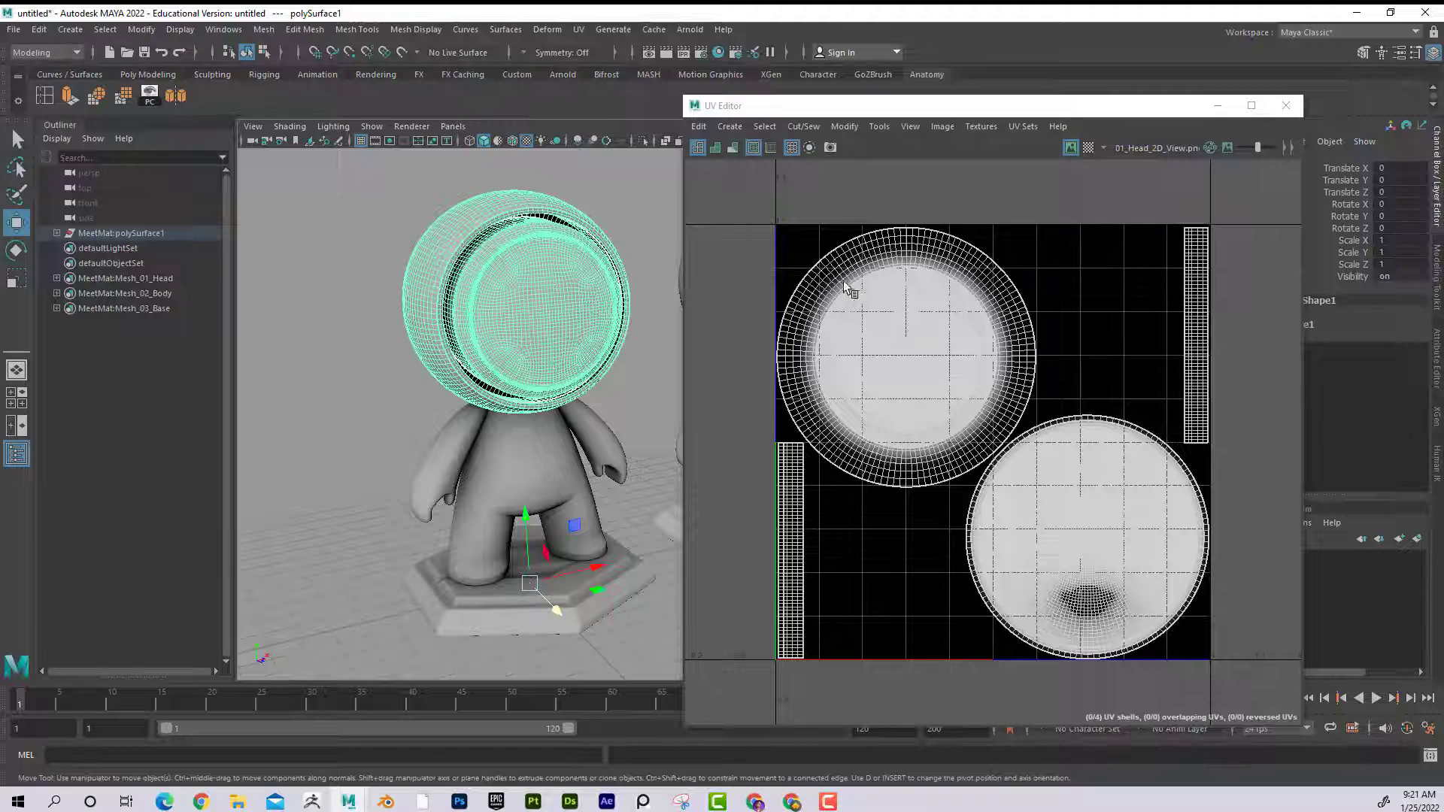
Examine the left figure's body mesh and the edges of its UV shells against the baked body map, with attention to seams.
left_click(518, 489)
left_click_drag(436, 455, 791, 323, "alt")
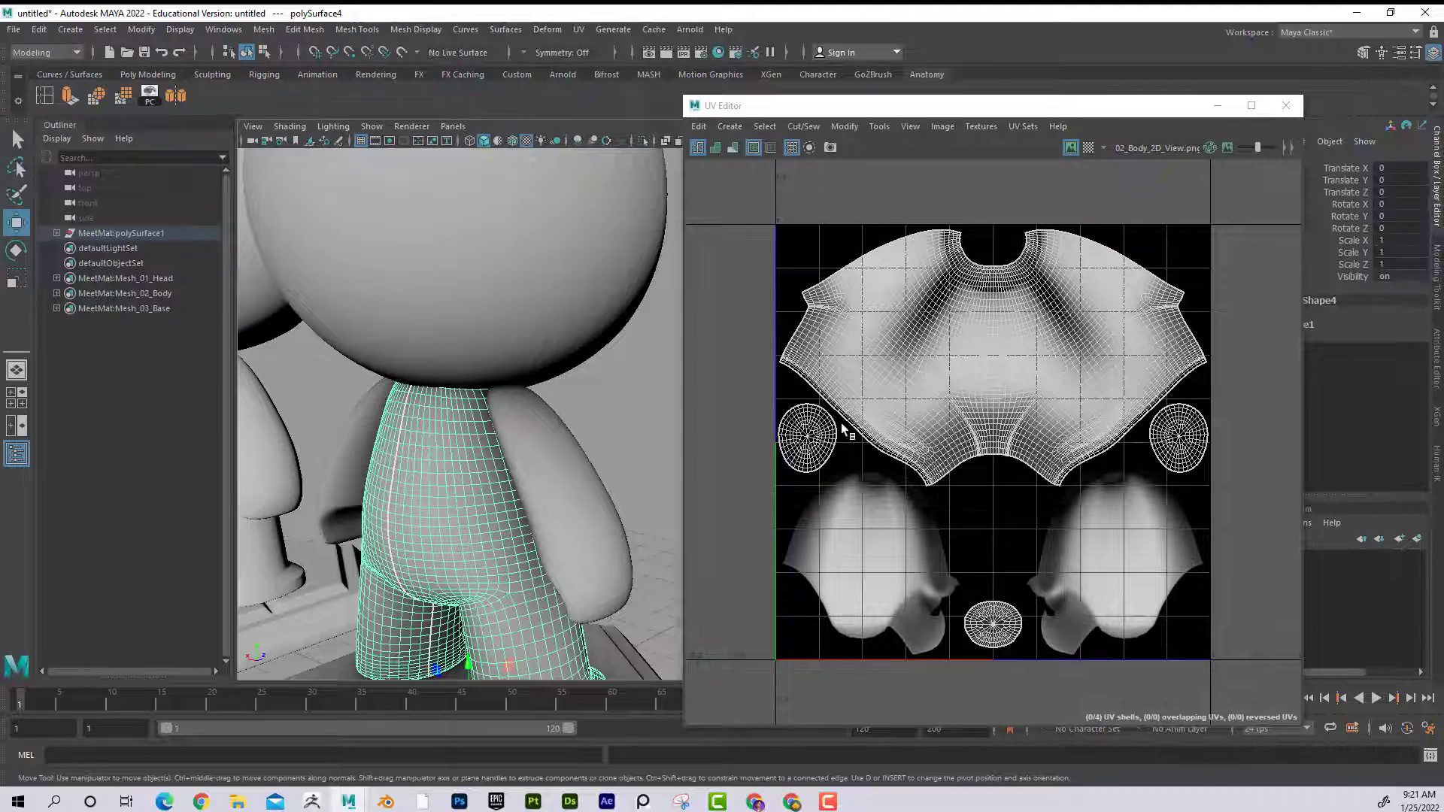
scroll(417, 490, "up", 4)
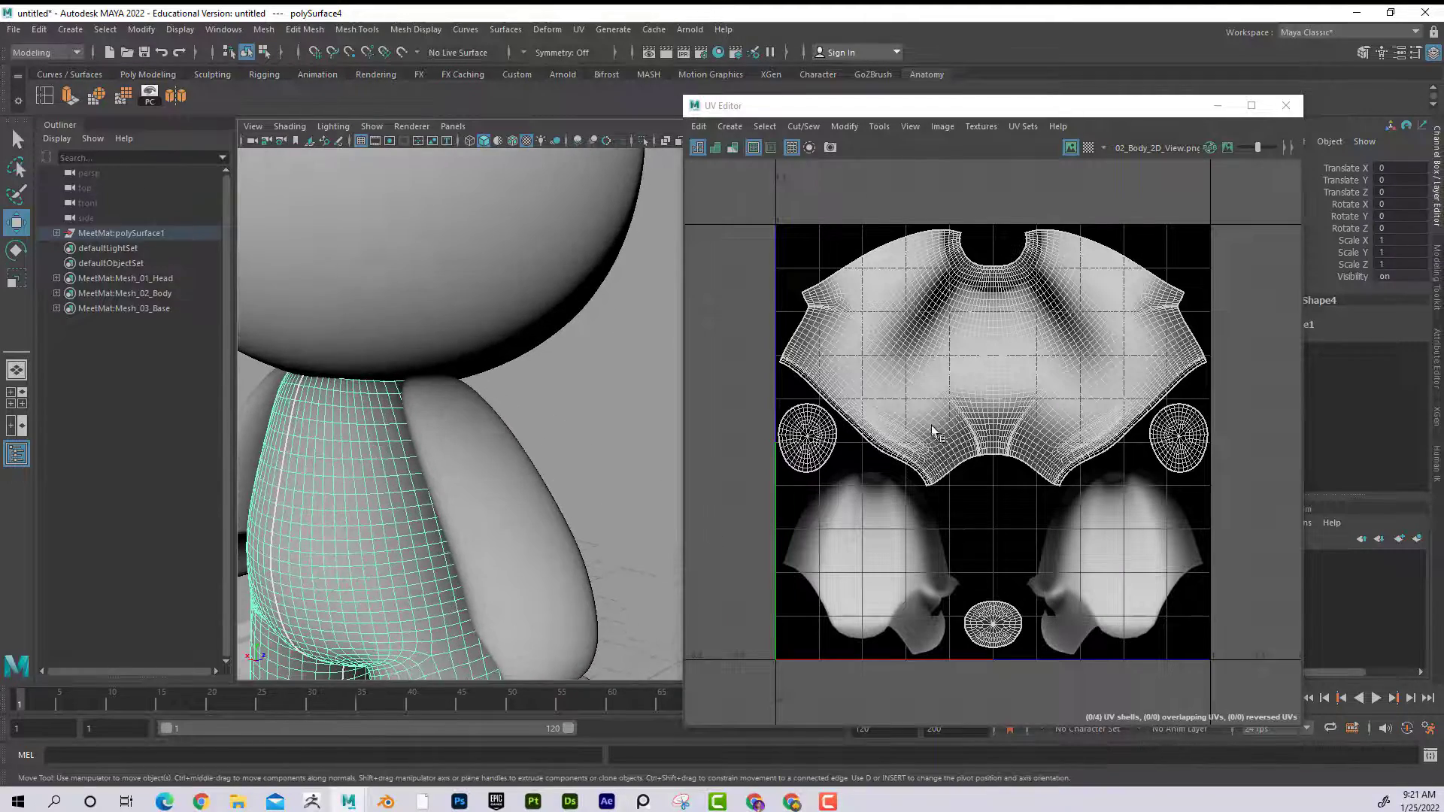
scroll(898, 435, "up", 10)
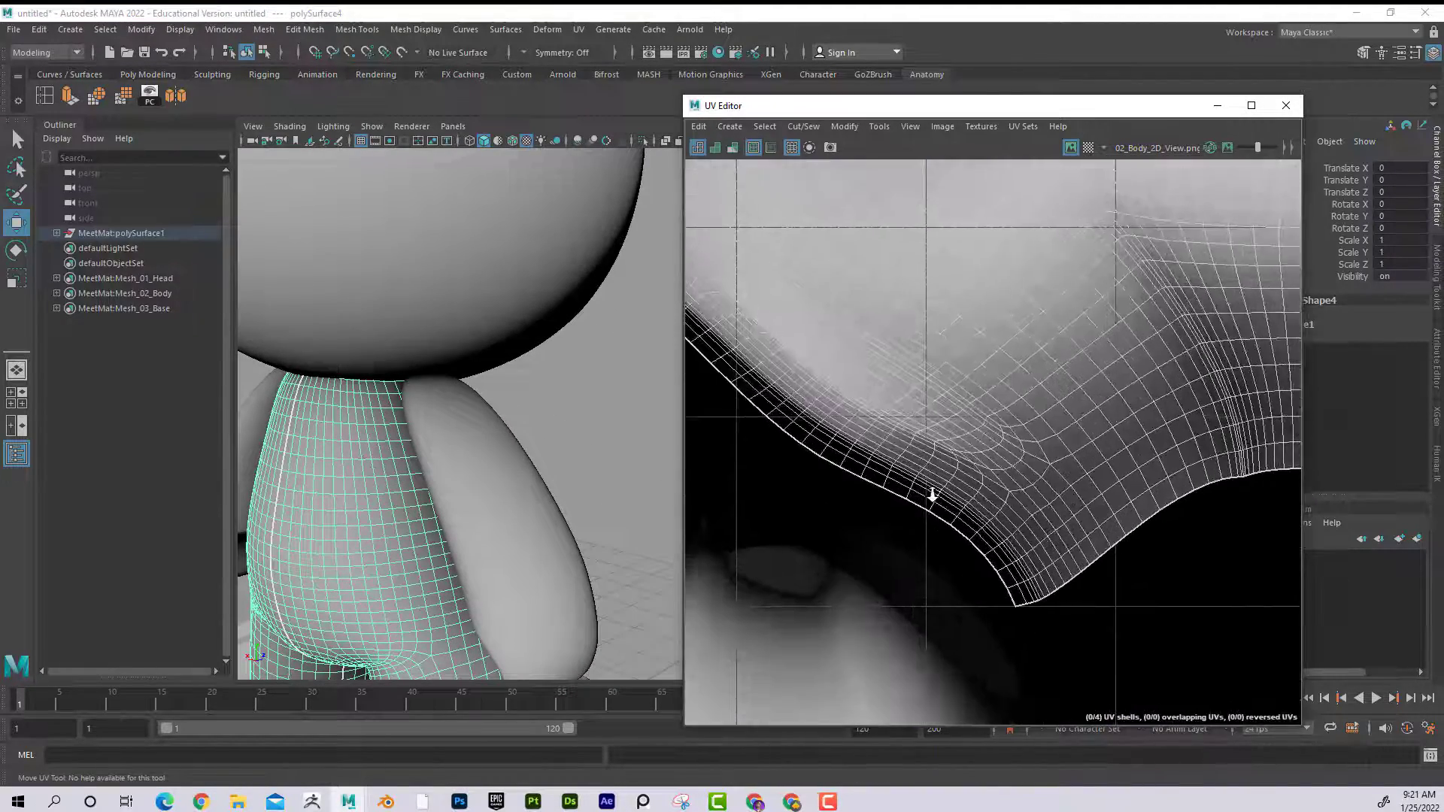
scroll(1024, 490, "down", 6)
scroll(1038, 509, "up", 7)
scroll(865, 428, "down", 6)
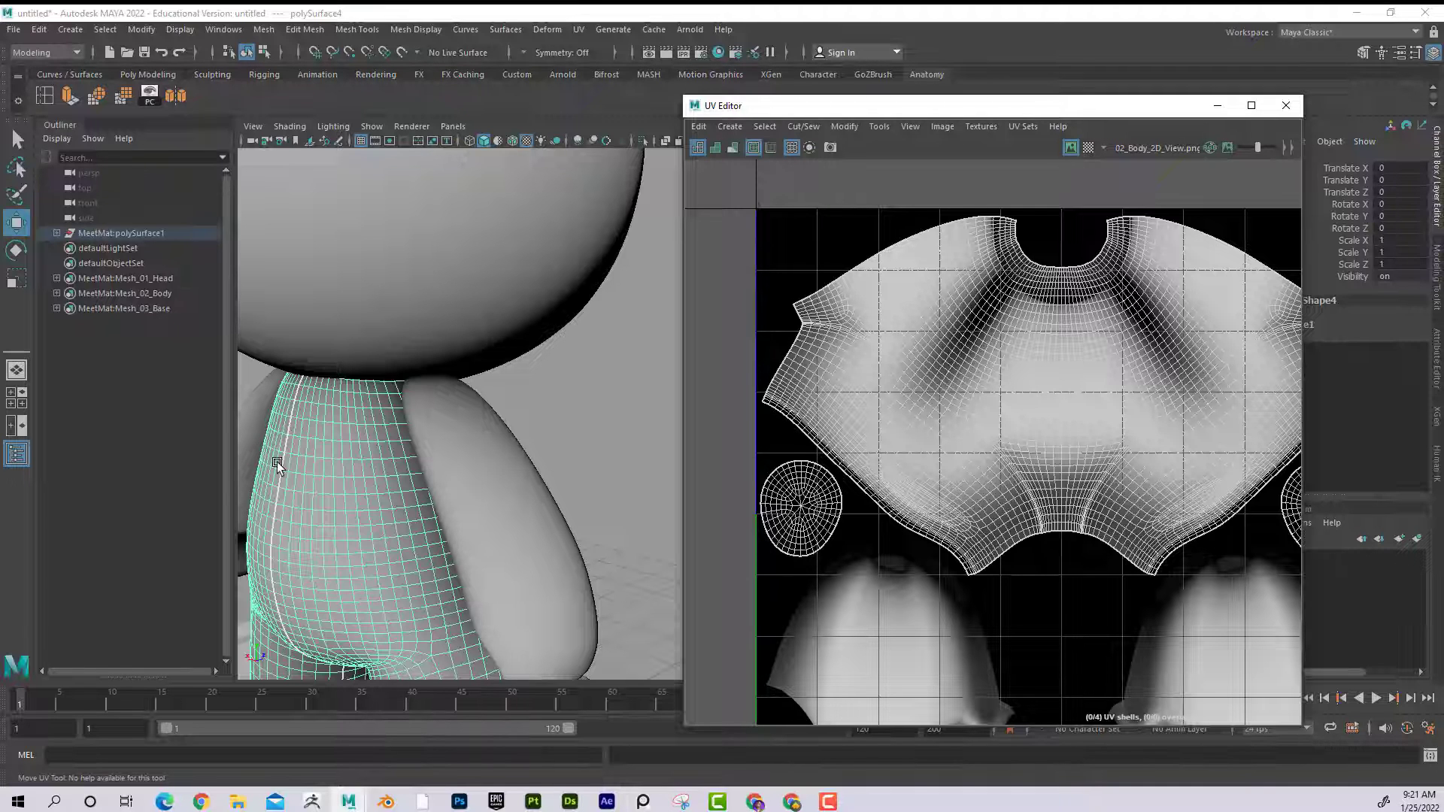
scroll(503, 426, "down", 4)
left_click(504, 425)
left_click_drag(503, 426, 493, 357, "alt")
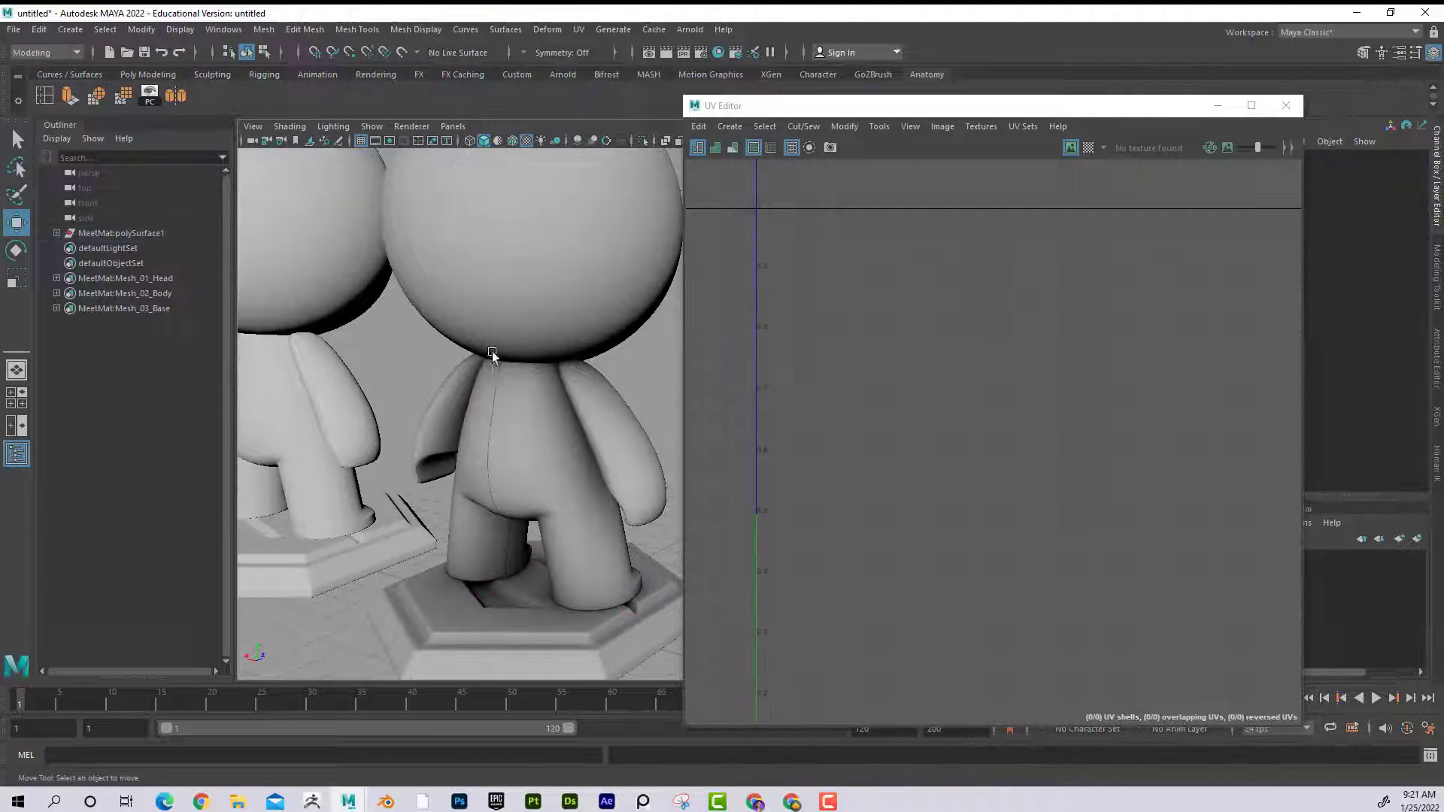
left_click_drag(556, 470, 500, 487, "alt")
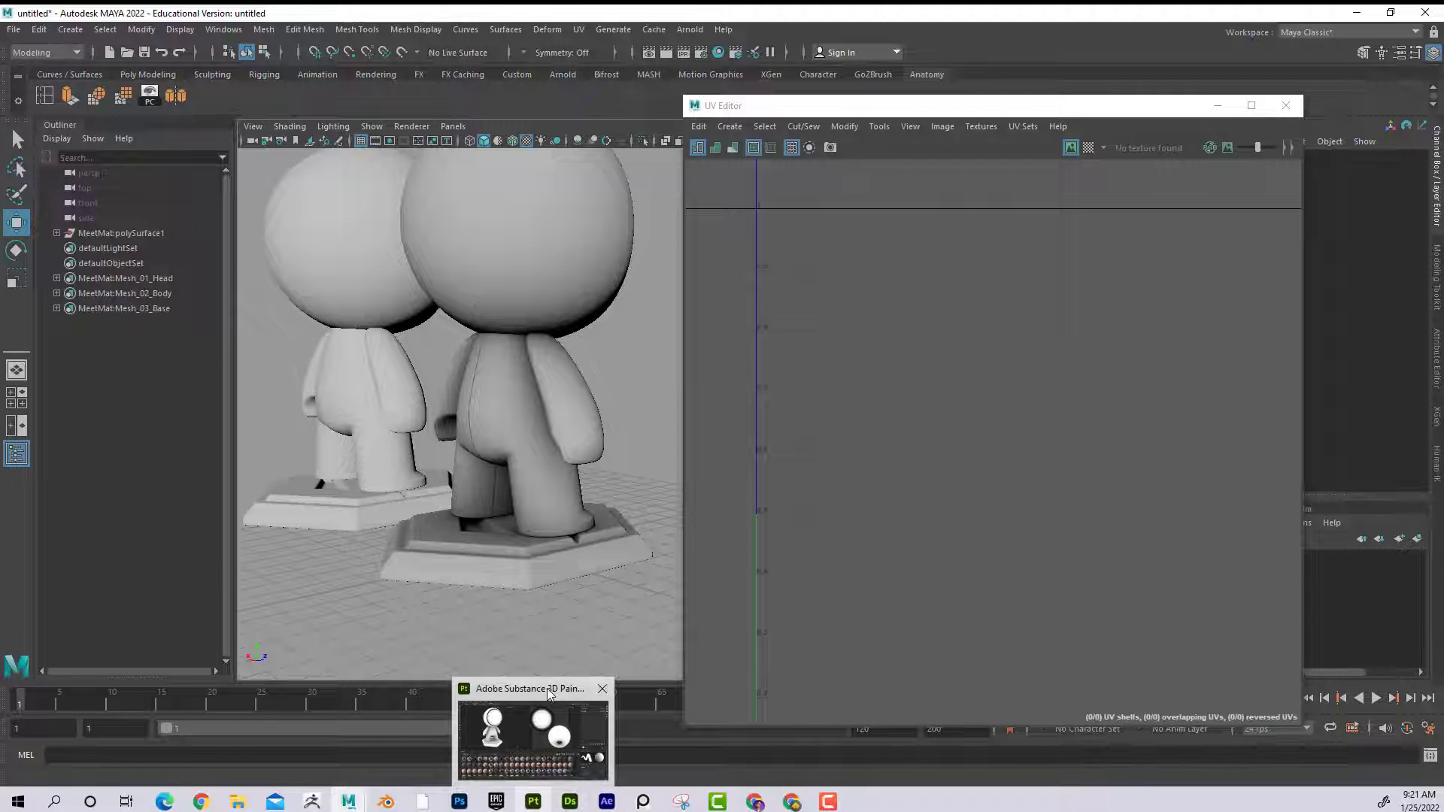
Switch to Substance 3D Painter and re-export the three 2D View textures with padding set to Dilation infinite.
left_click(533, 802)
left_click(14, 31)
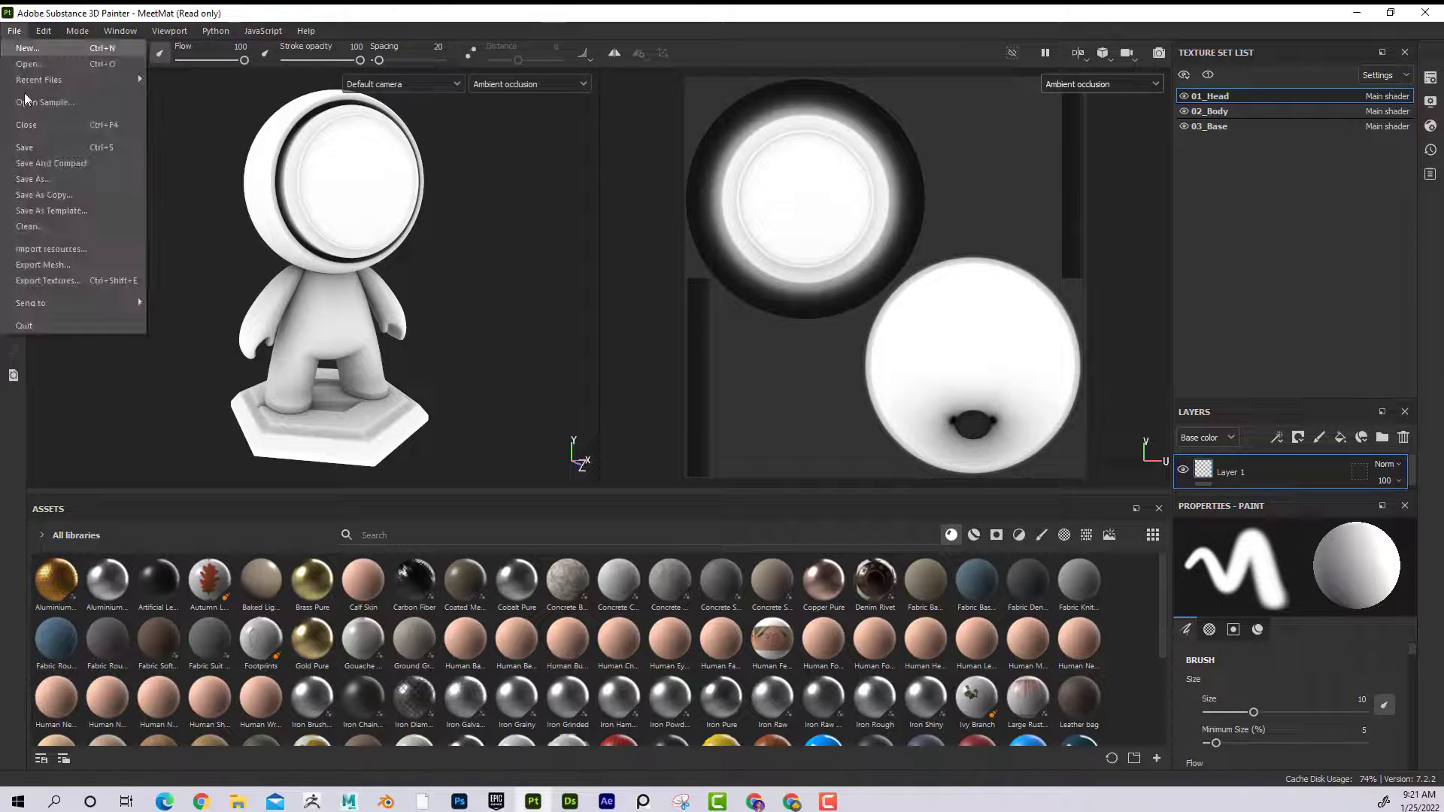
left_click(85, 280)
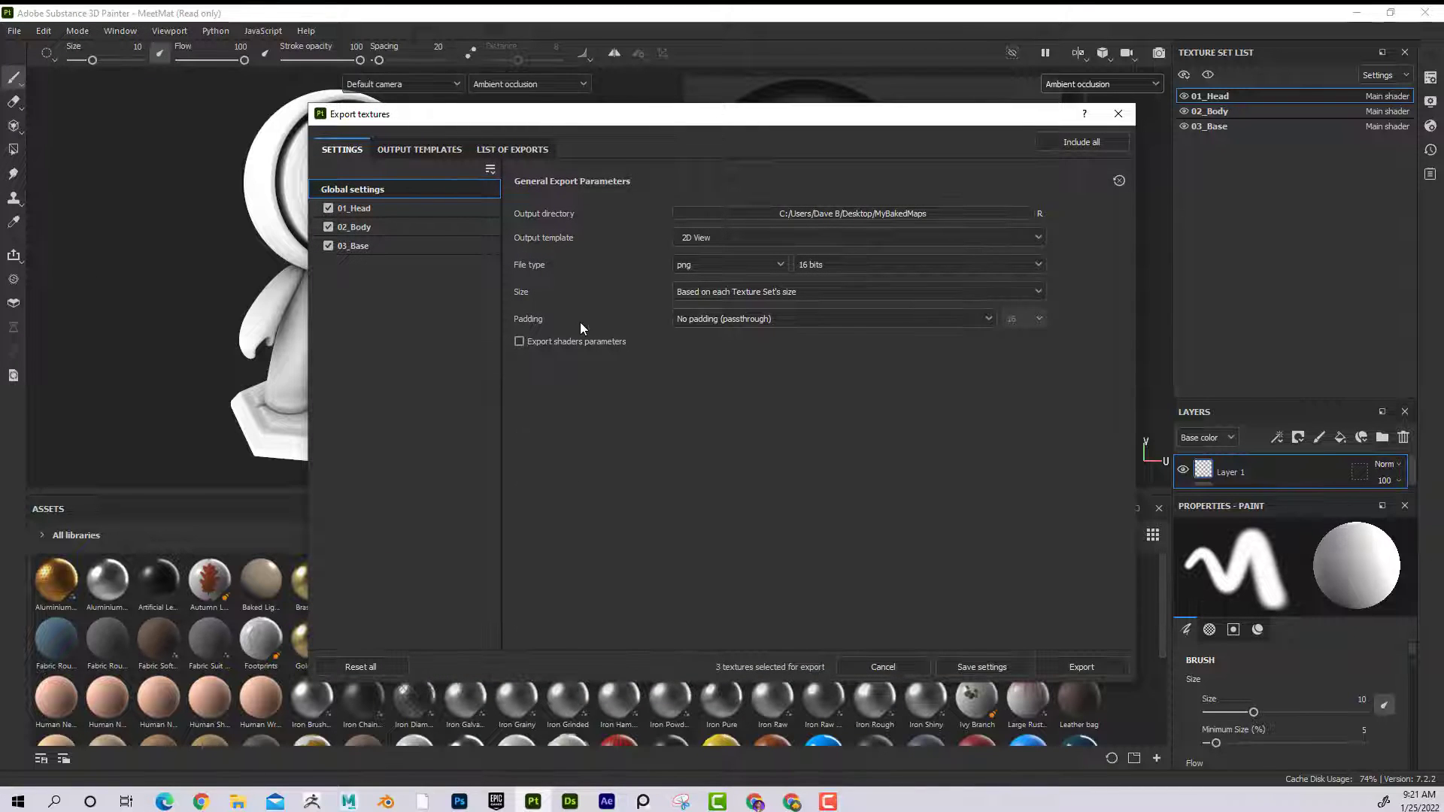
left_click(722, 317)
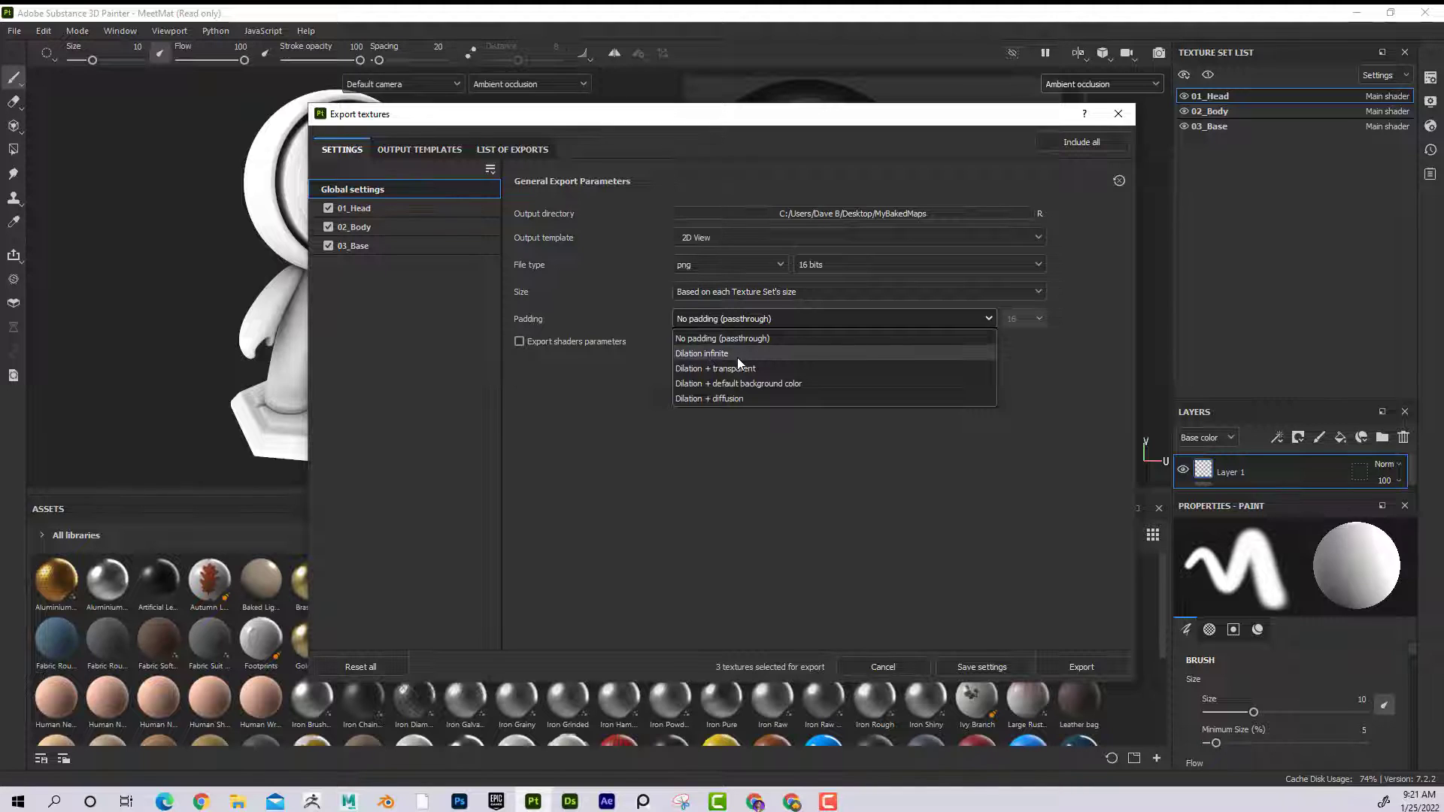
left_click(737, 357)
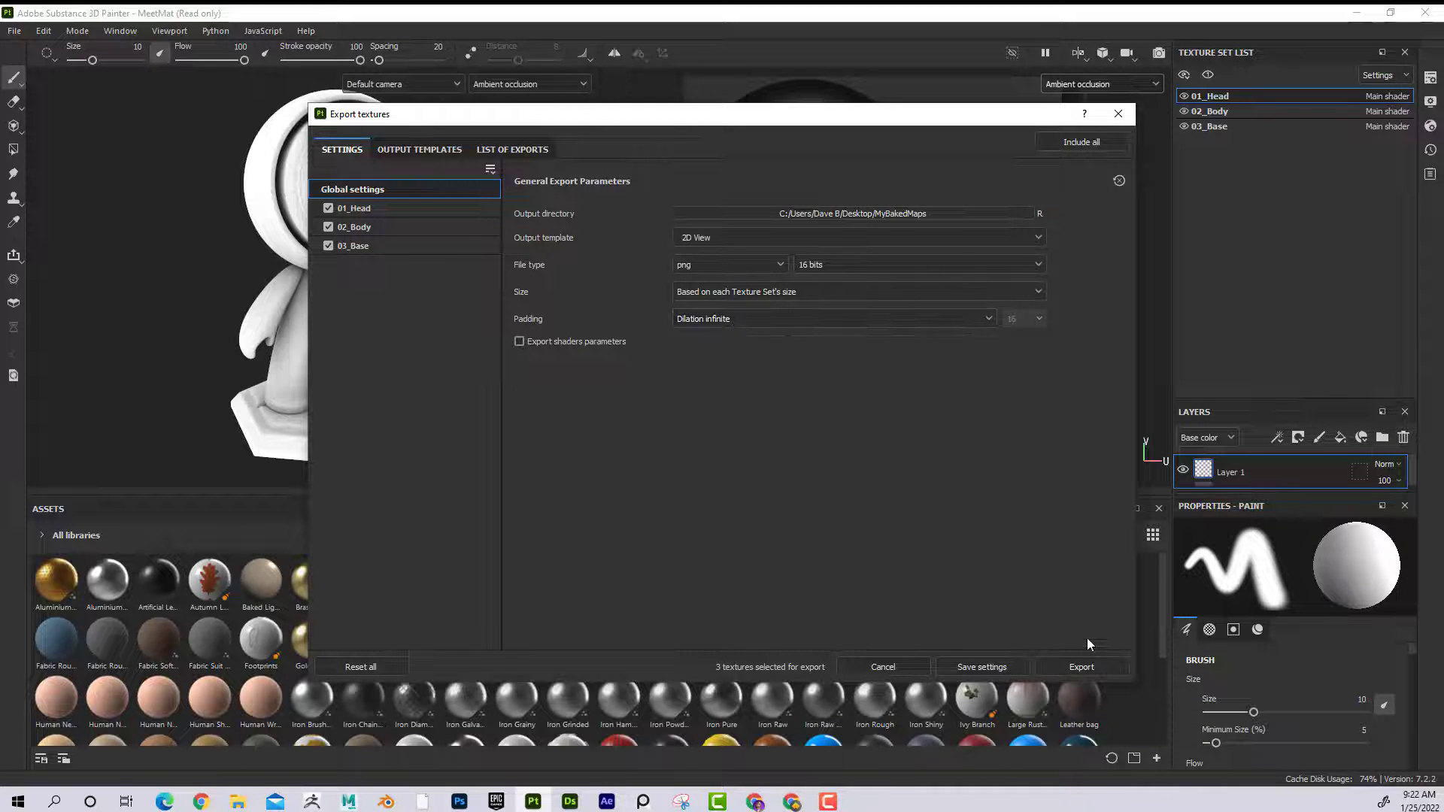
left_click(1080, 667)
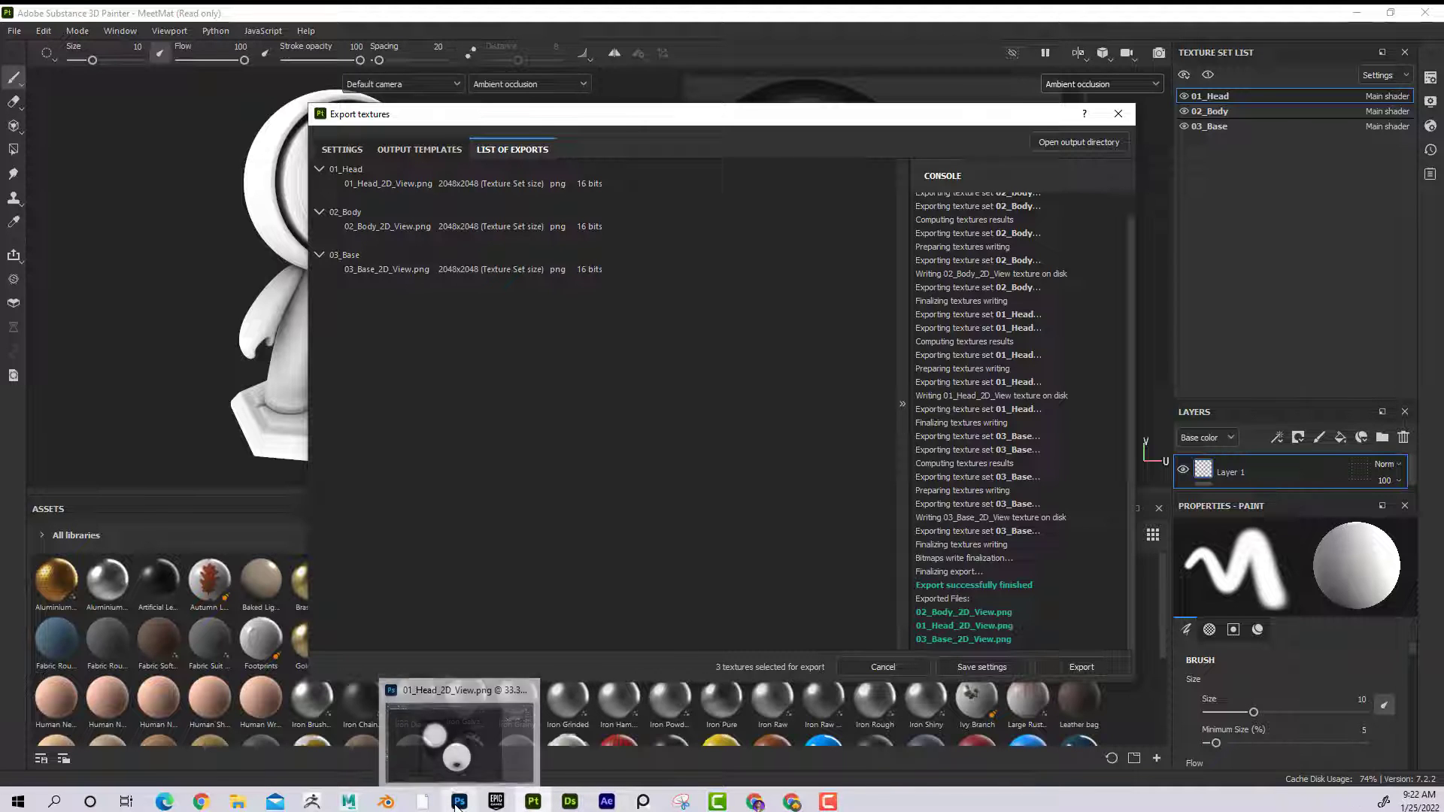
Switch back to Maya and examine the textured body's UV shells over the re-exported 02_Body_2D_View map.
mouse_move(348, 802)
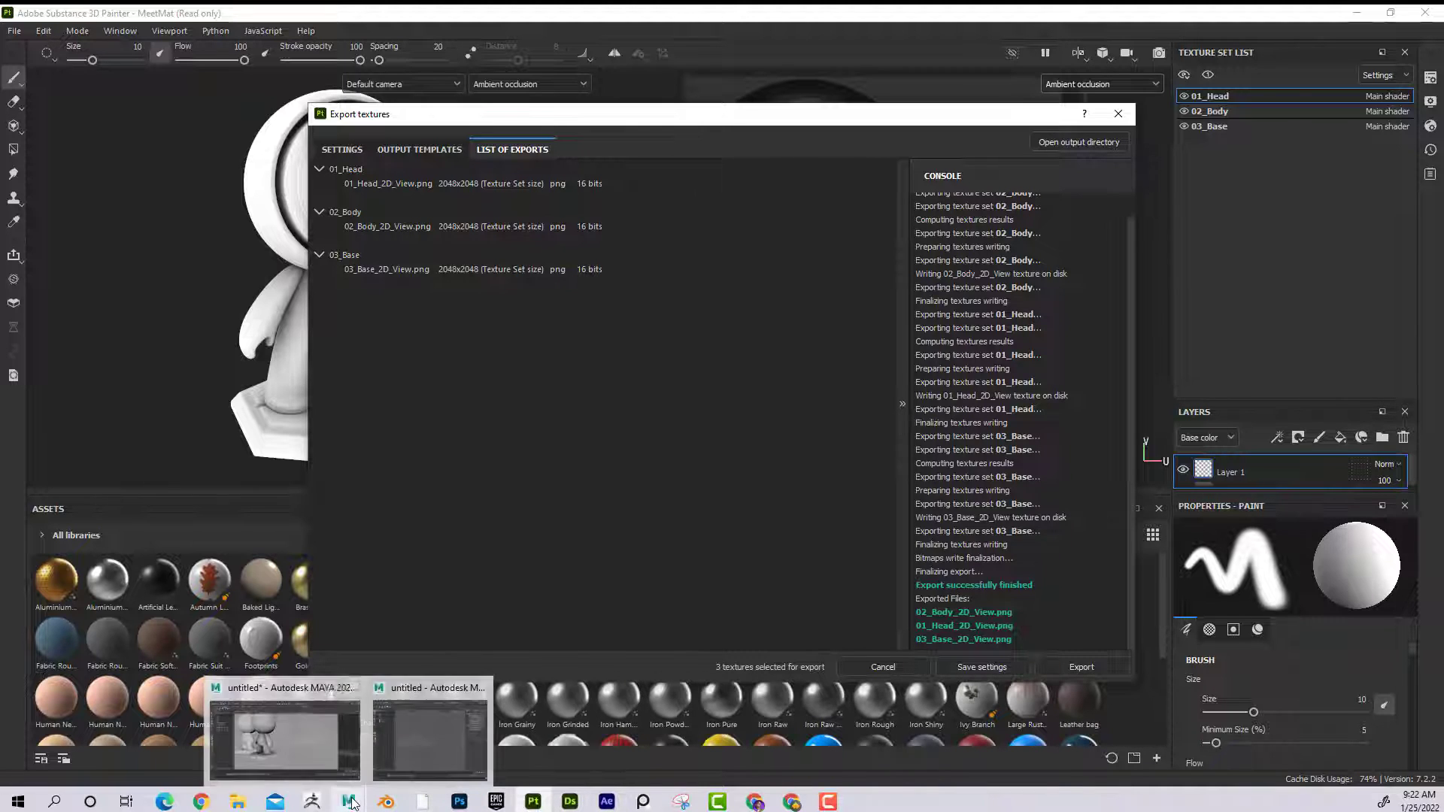
left_click(309, 681)
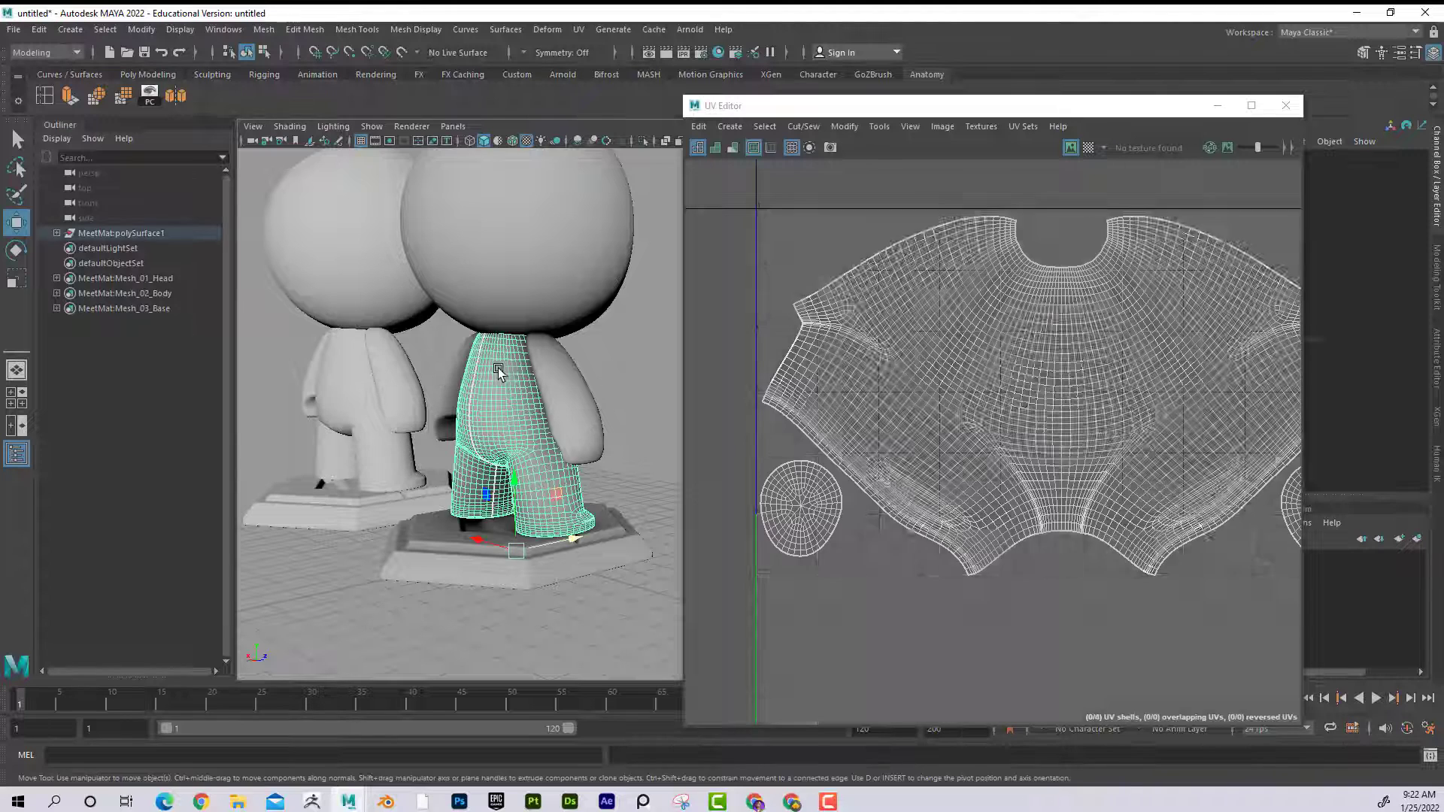
left_click(496, 376)
key("f")
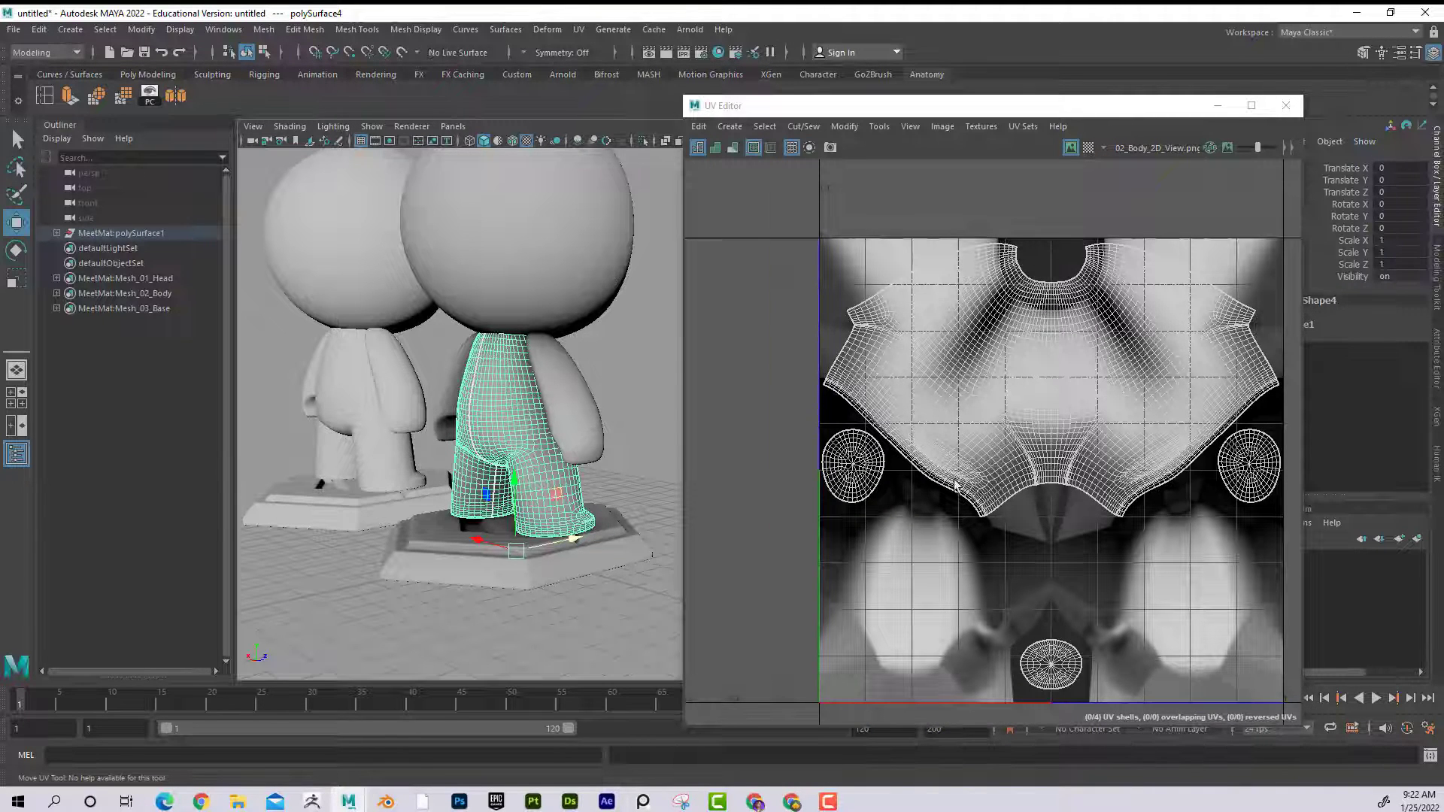
scroll(1050, 502, "up", 6)
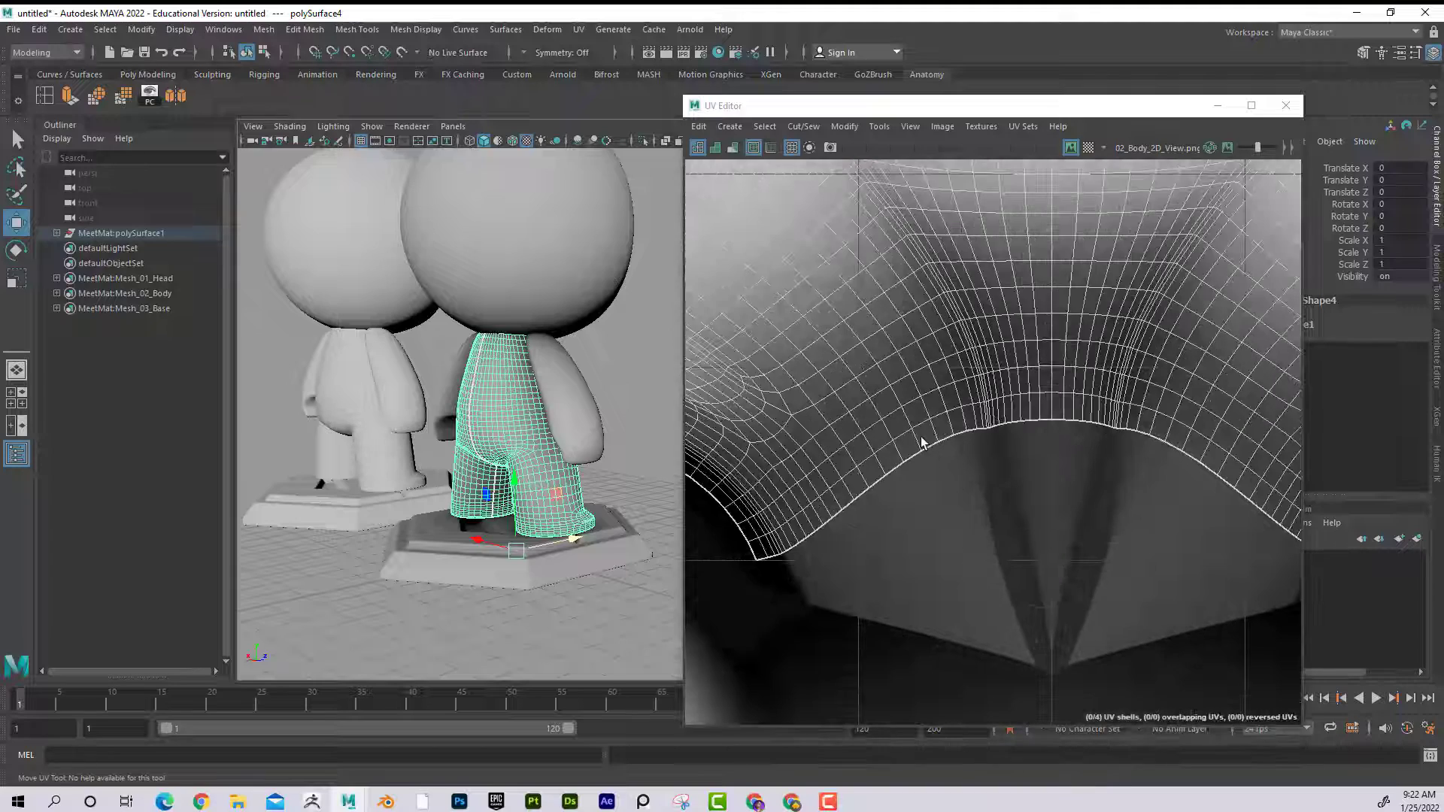
scroll(968, 486, "down", 6)
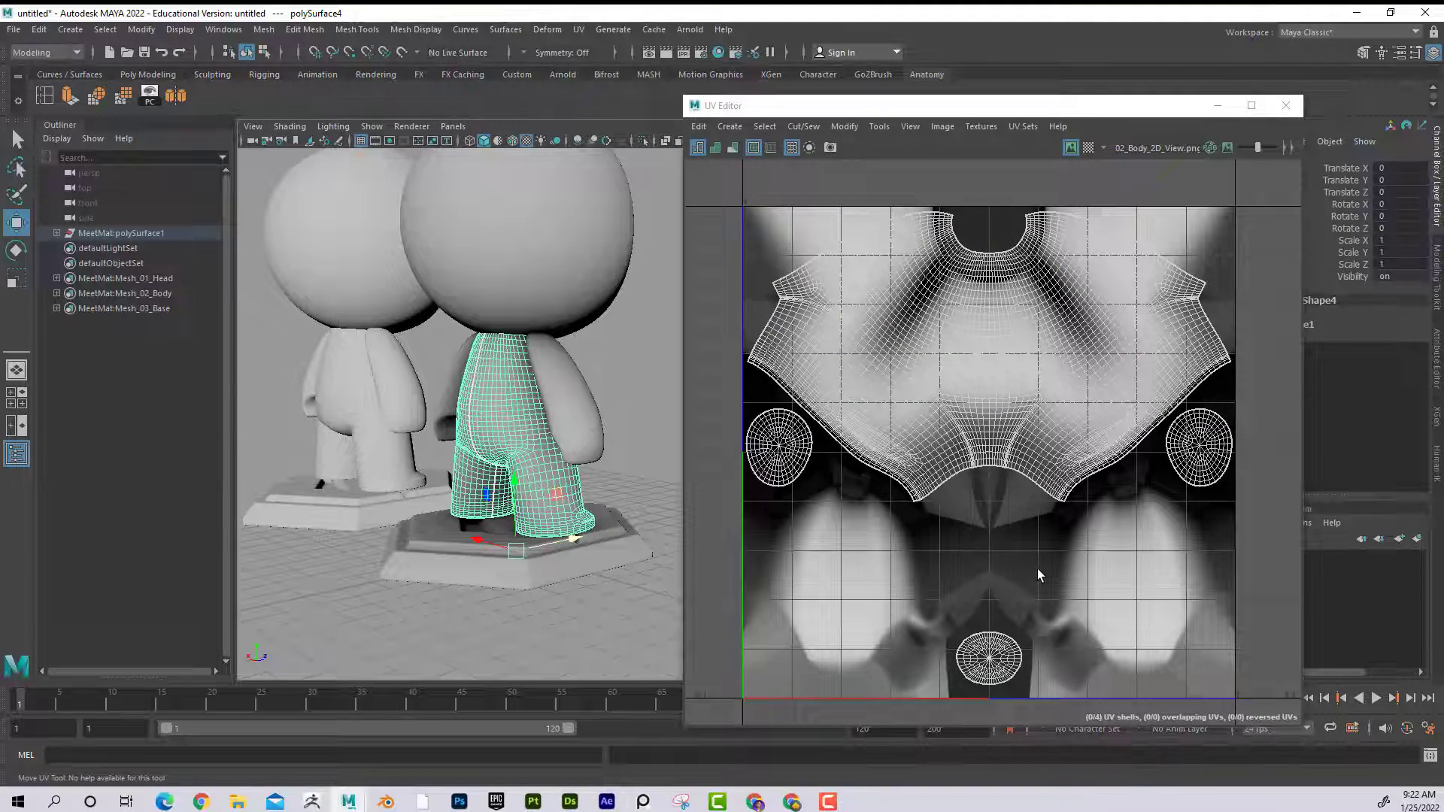
scroll(1037, 576, "down", 2)
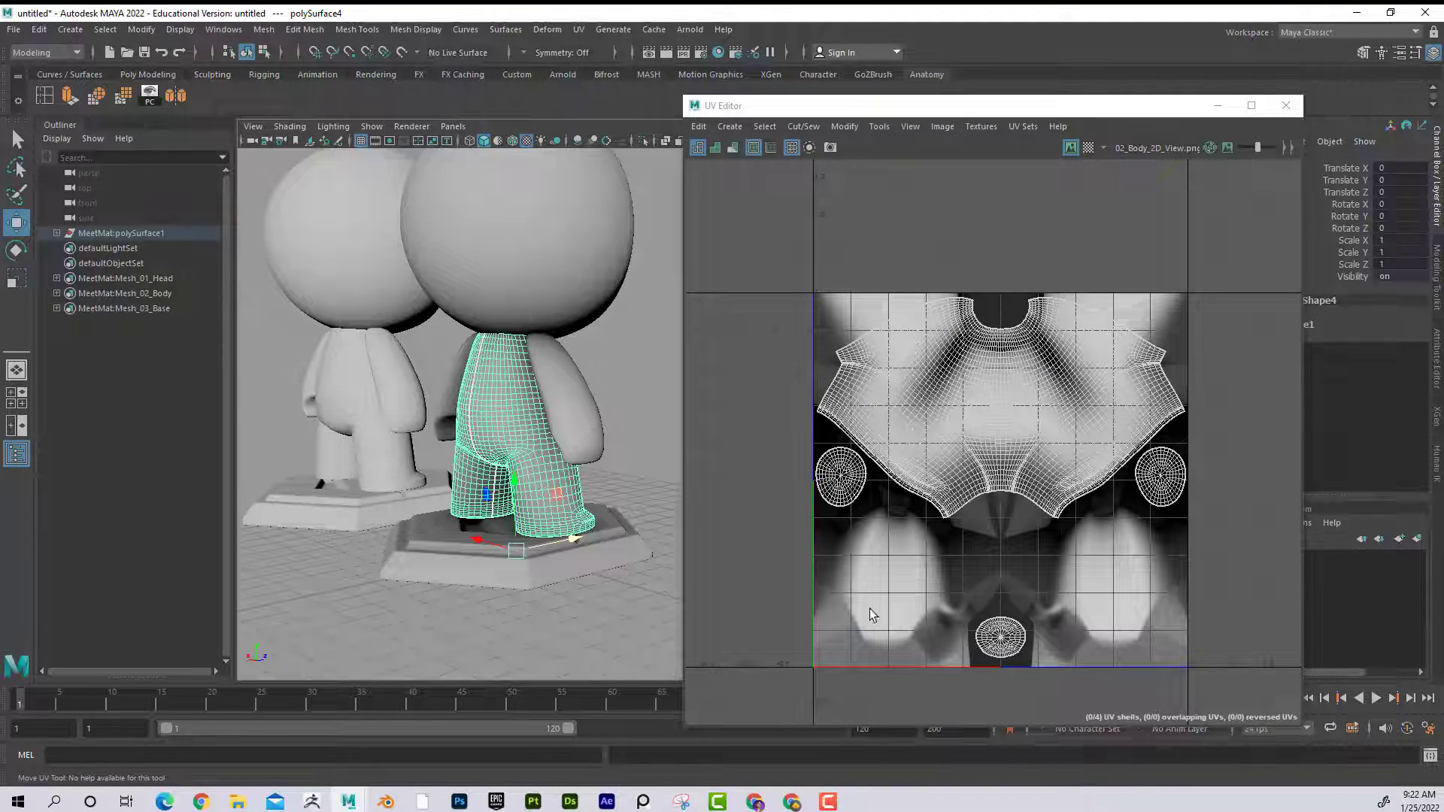
Check the UV layouts of the textured figure's base, head and arm over their maps, and minimize the UV Editor.
left_click(648, 558)
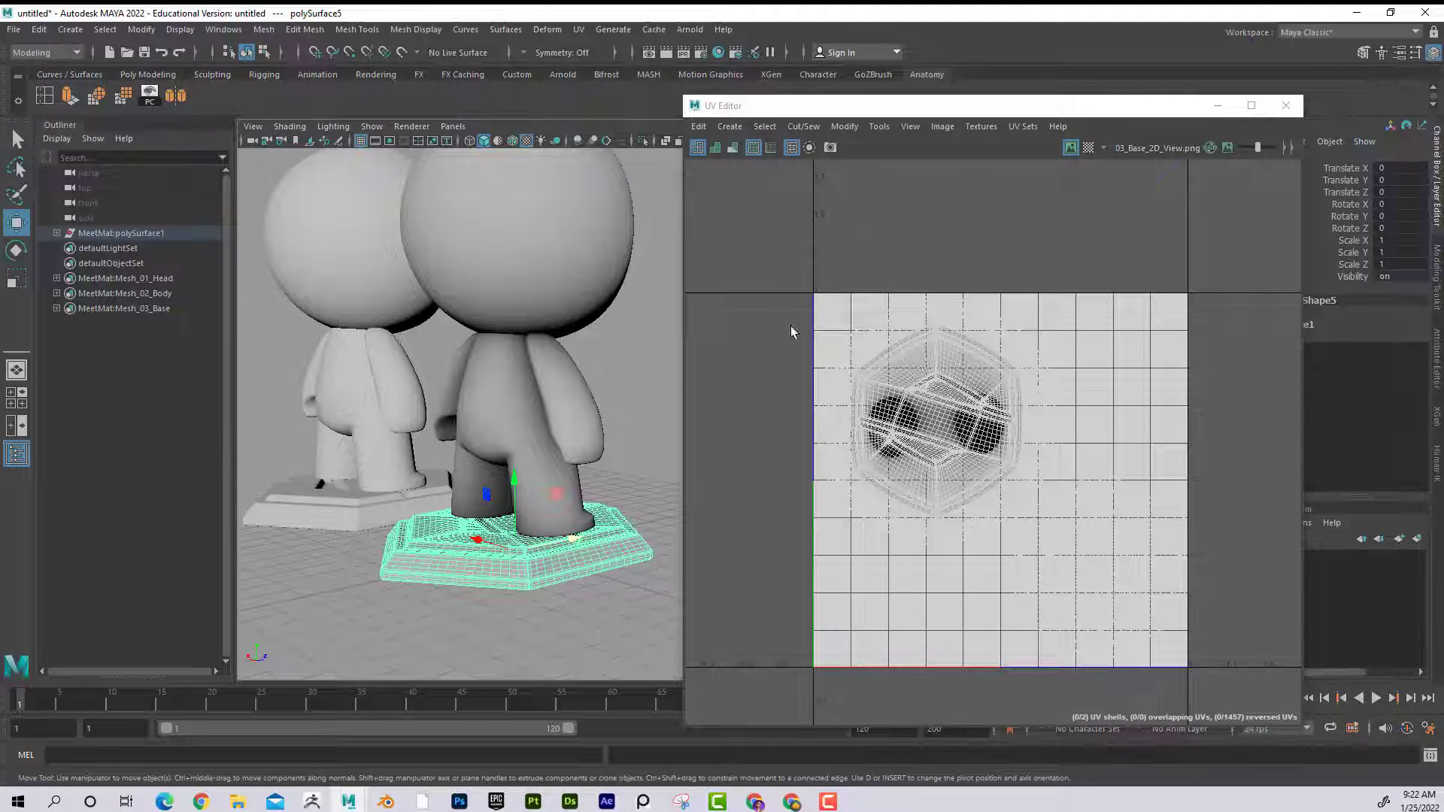
left_click(600, 282)
left_click(572, 412)
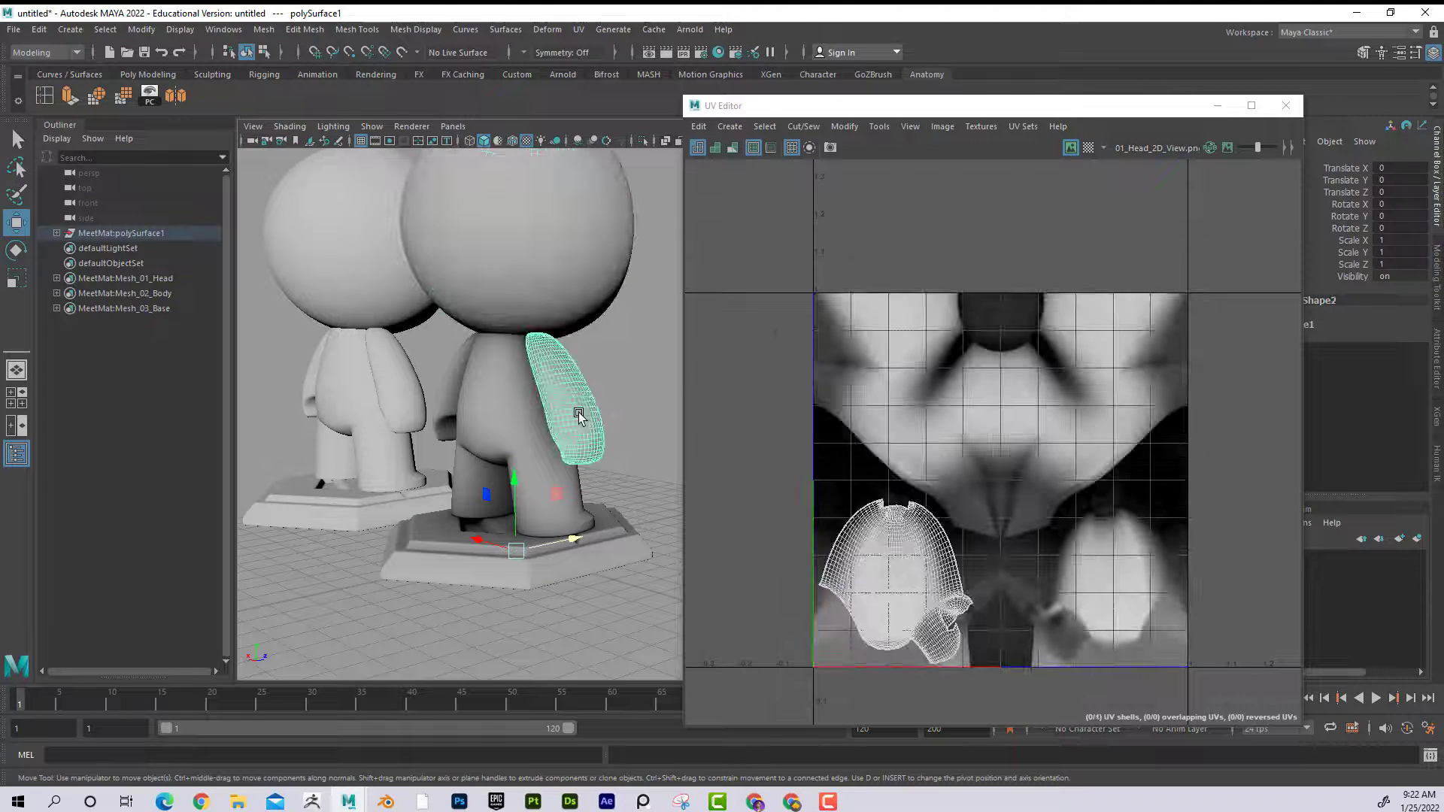
left_click(578, 419)
left_click(1217, 106)
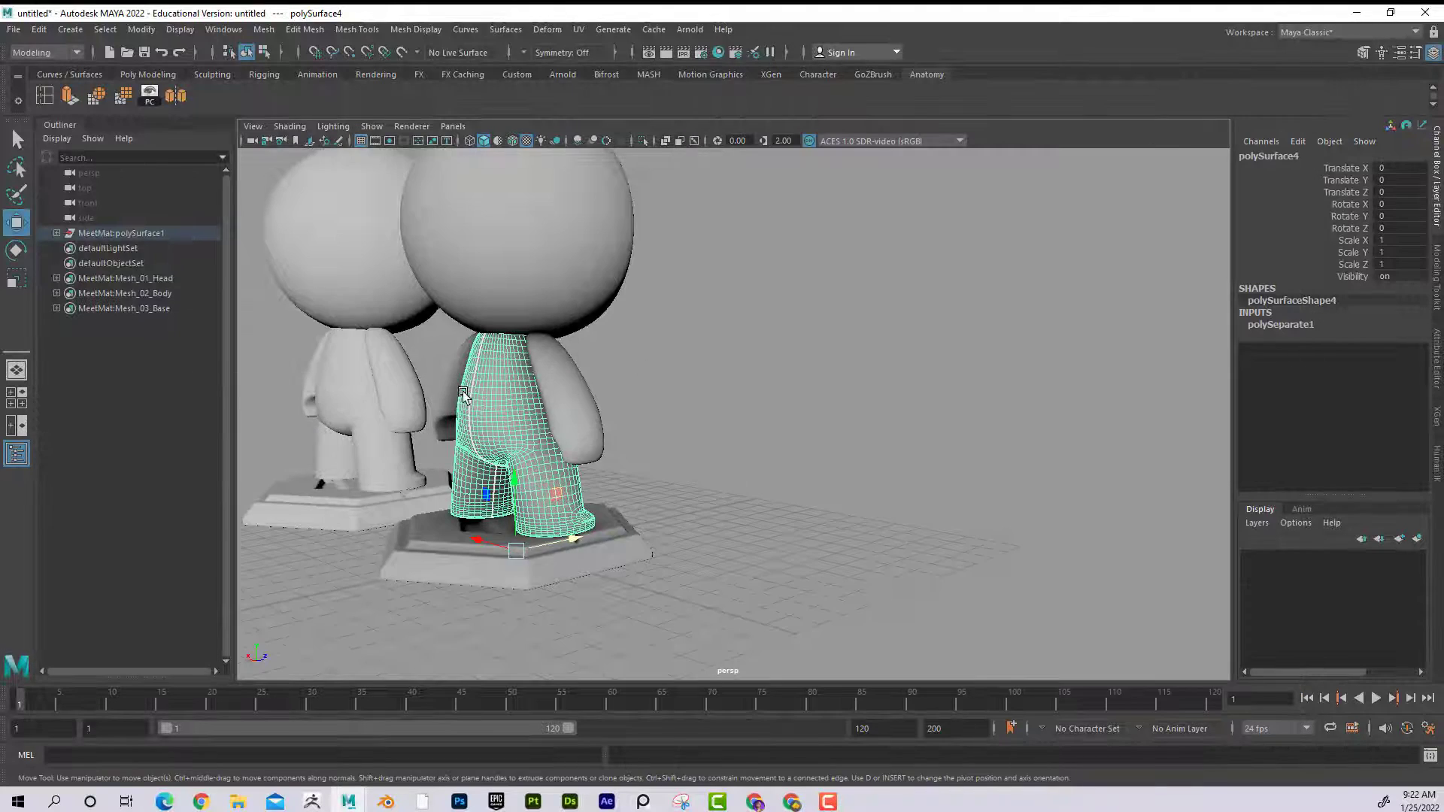
Deselect the body and inspect the textured figure's ambient occlusion shading and seams up close and beside the untextured figure.
left_click_drag(595, 380, 754, 328, "alt")
scroll(778, 470, "up", 5)
left_click(778, 470)
left_click_drag(779, 470, 735, 419, "alt")
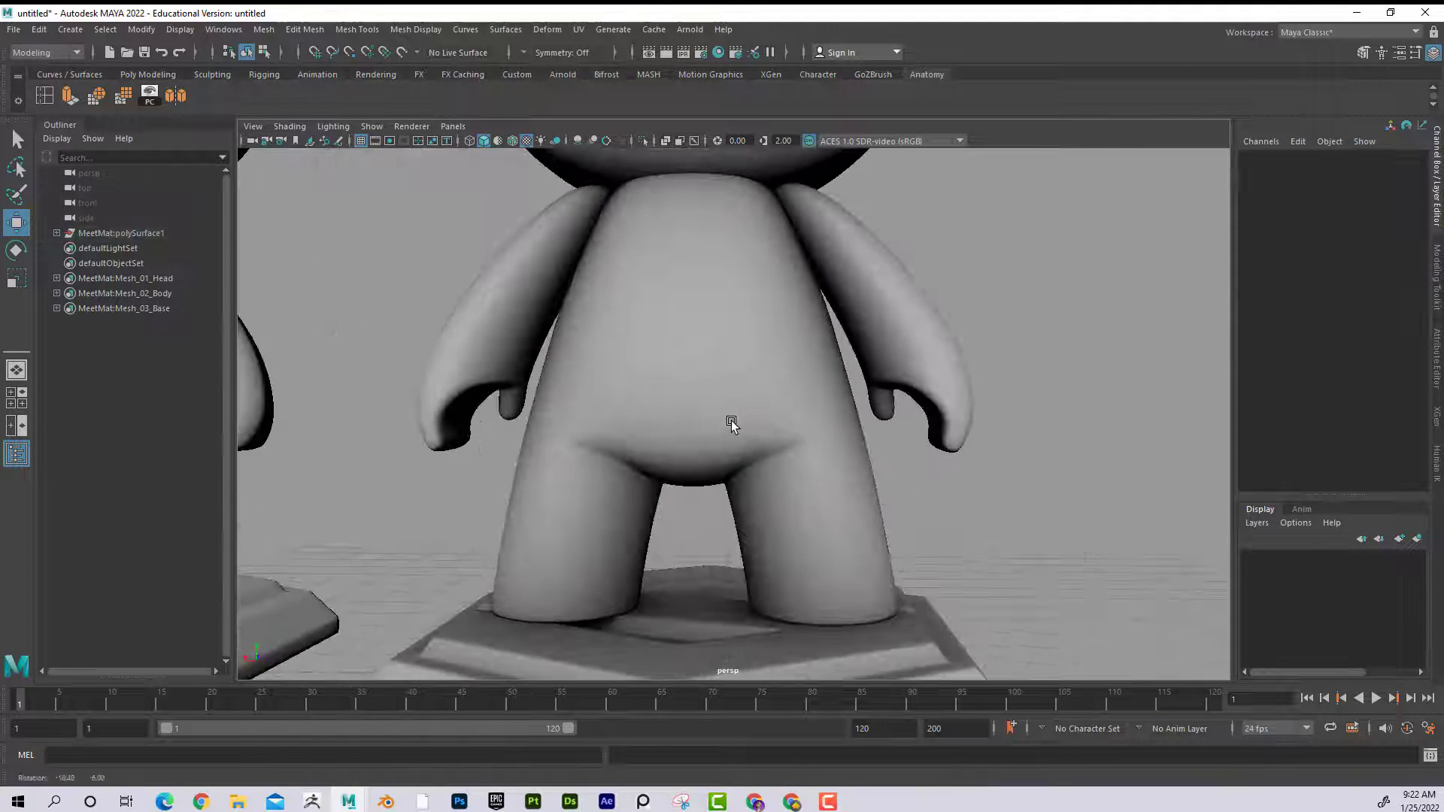
scroll(698, 443, "up", 3)
scroll(734, 441, "down", 5)
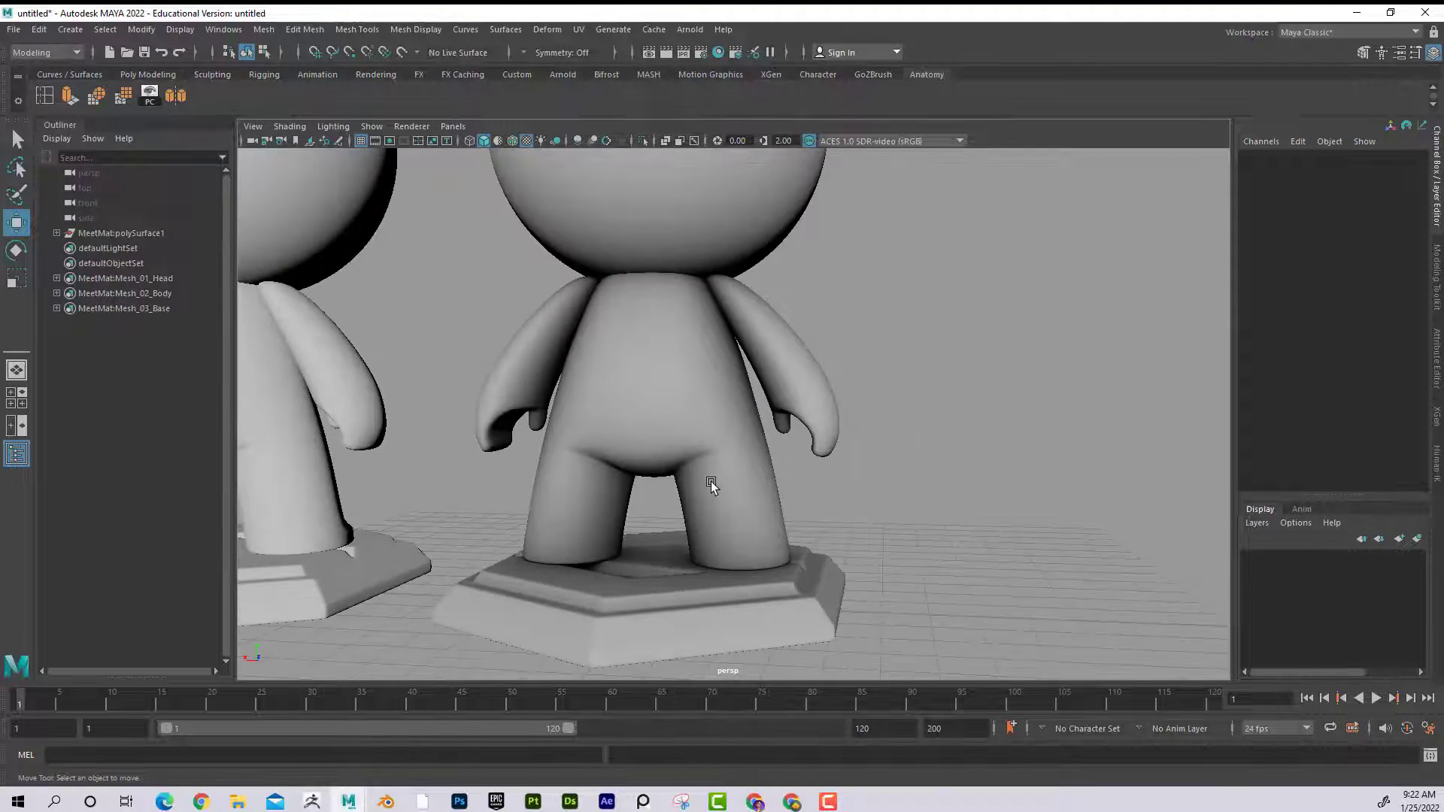
left_click_drag(710, 481, 528, 438, "alt")
scroll(528, 437, "up", 3)
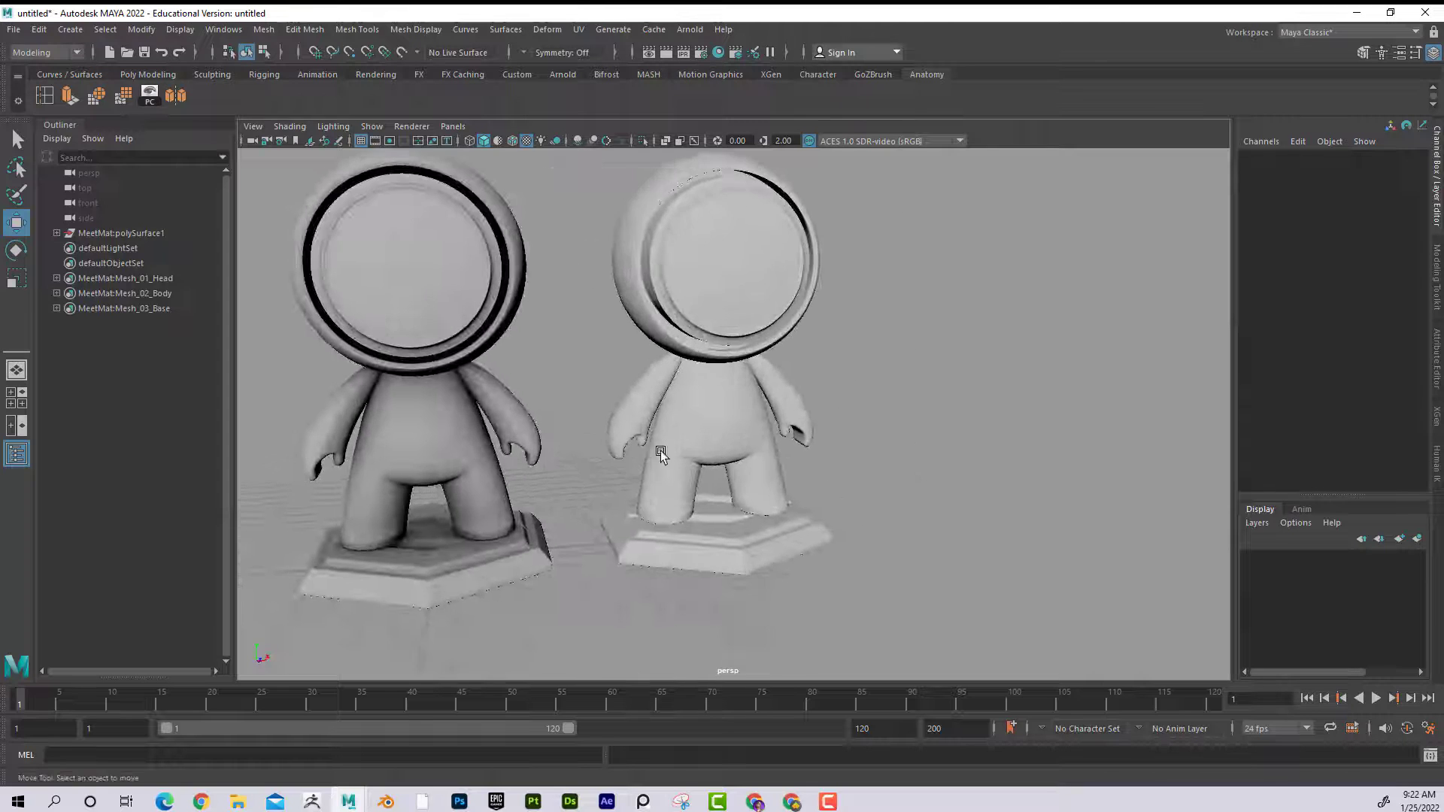
left_click_drag(699, 466, 757, 499, "alt")
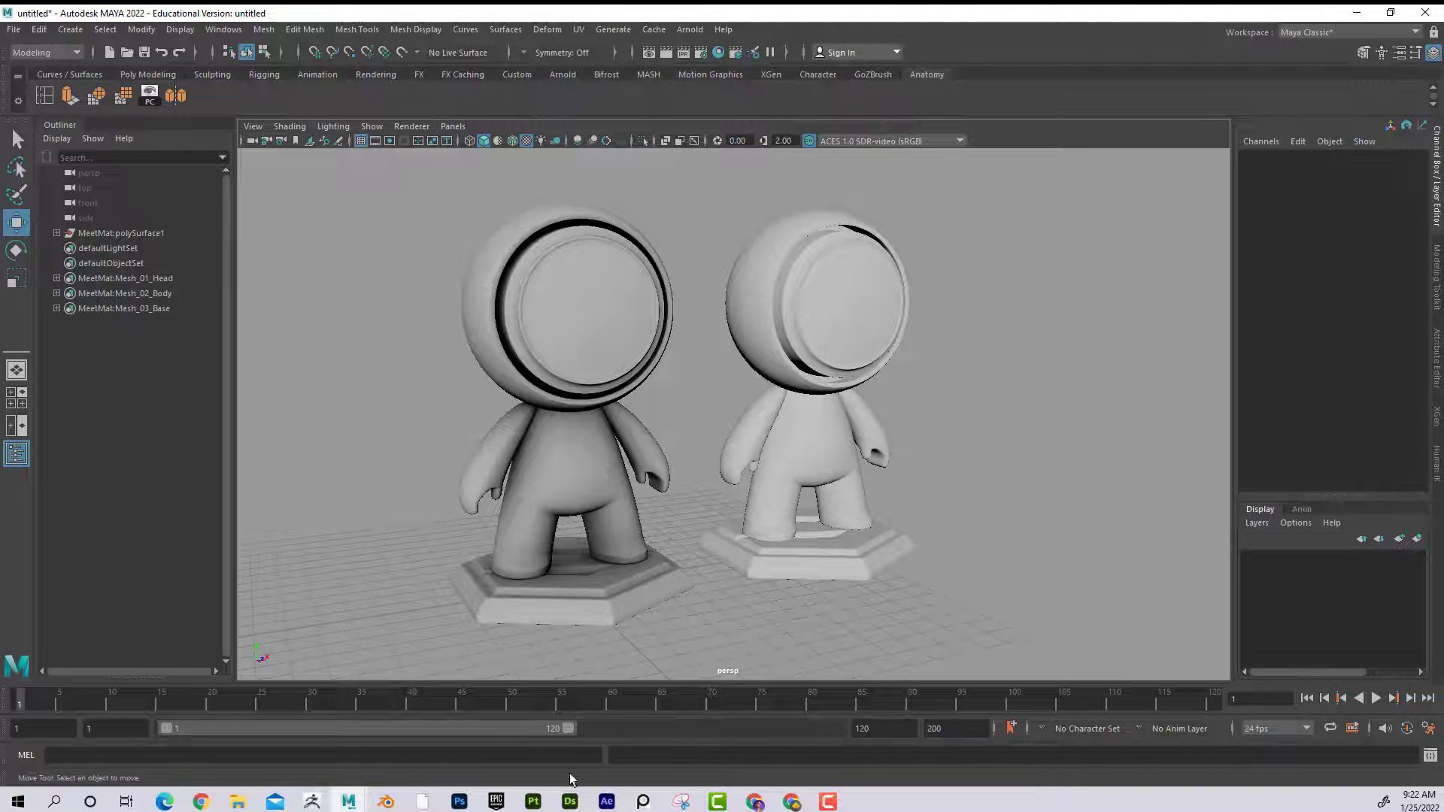
Switch to Substance 3D Painter and close the Export textures dialog.
mouse_move(532, 802)
left_click(524, 698)
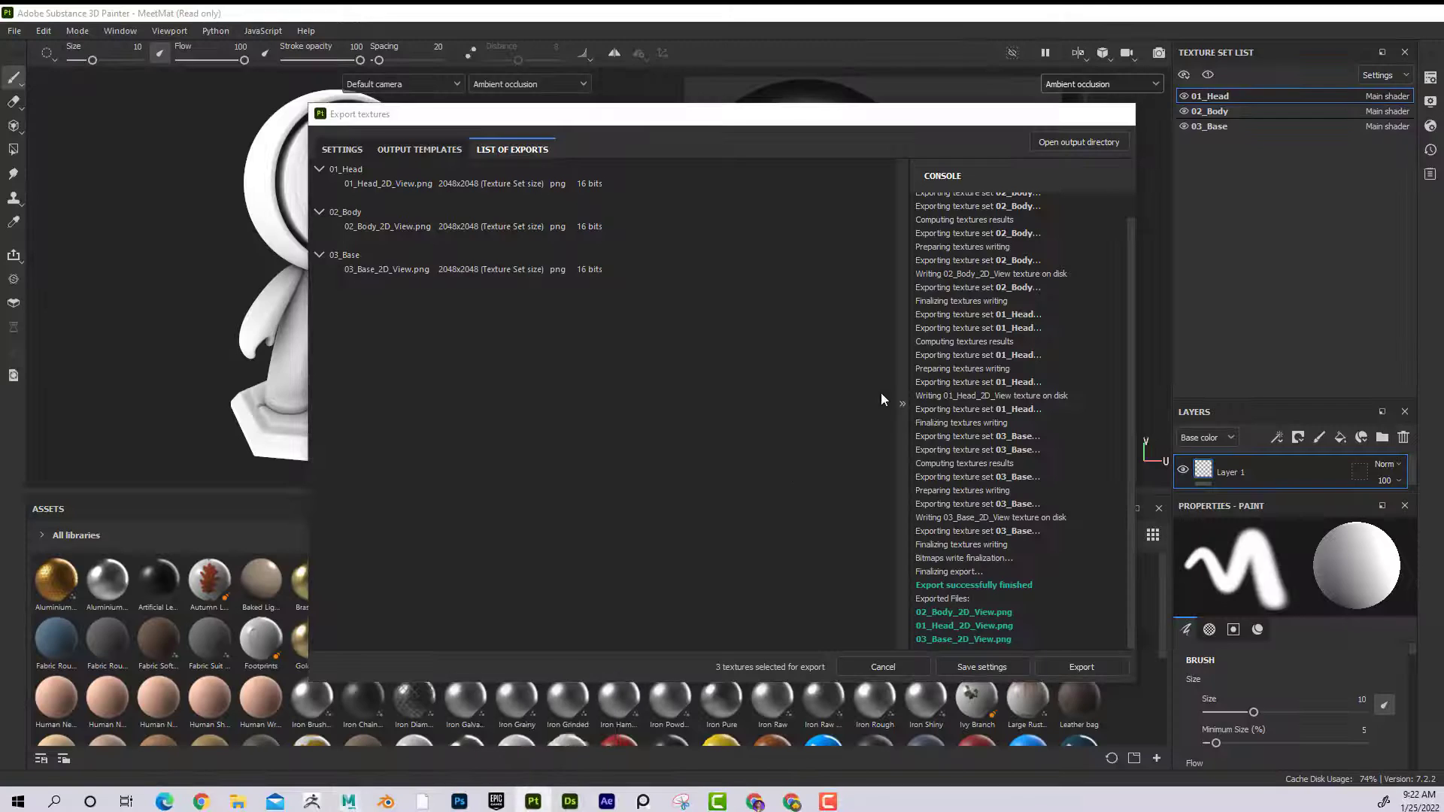
left_click(1119, 113)
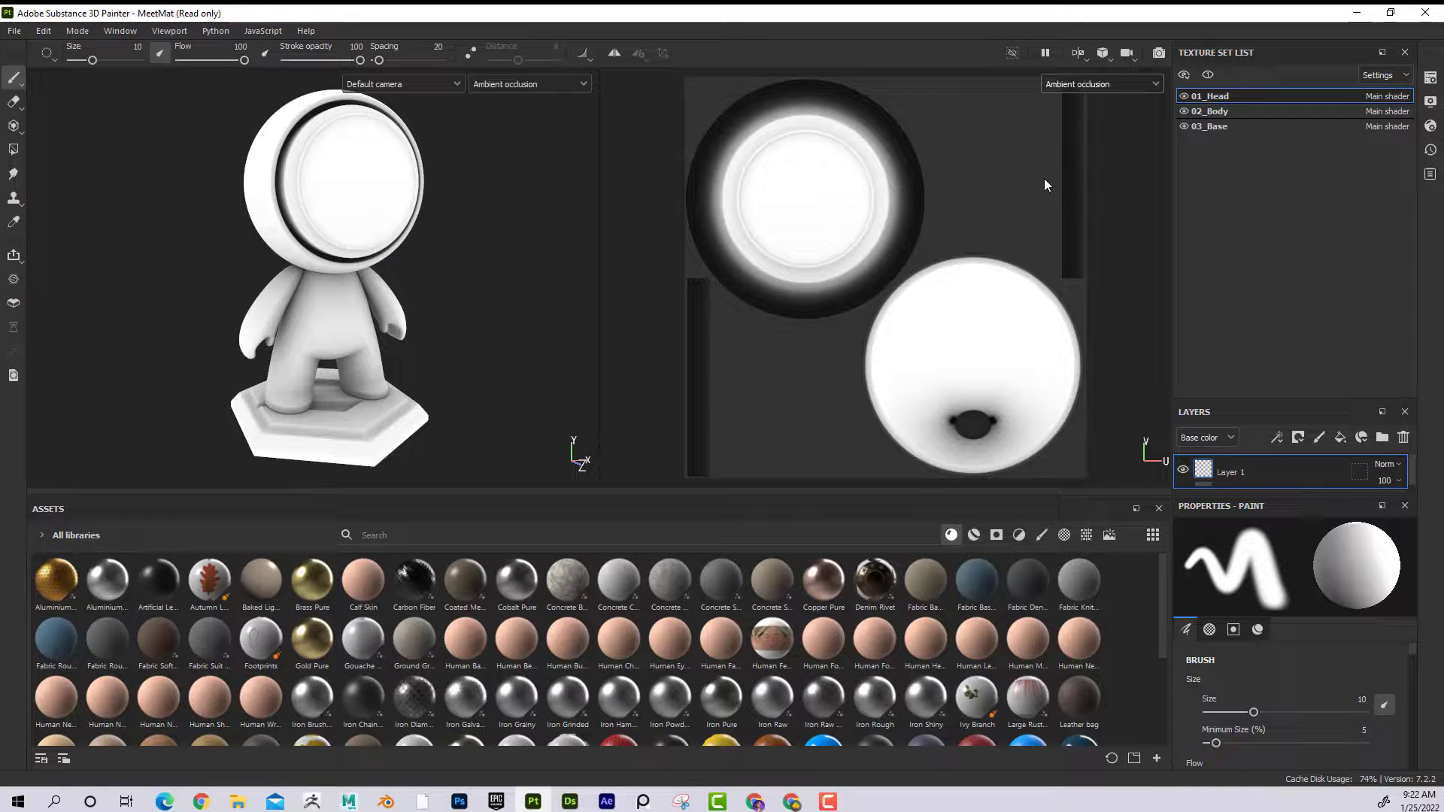
Preview the ID, Position and Thickness mesh maps on the figure and return the display to Ambient occlusion.
left_click(1115, 83)
scroll(1107, 161, "down", 1)
left_click(1098, 182)
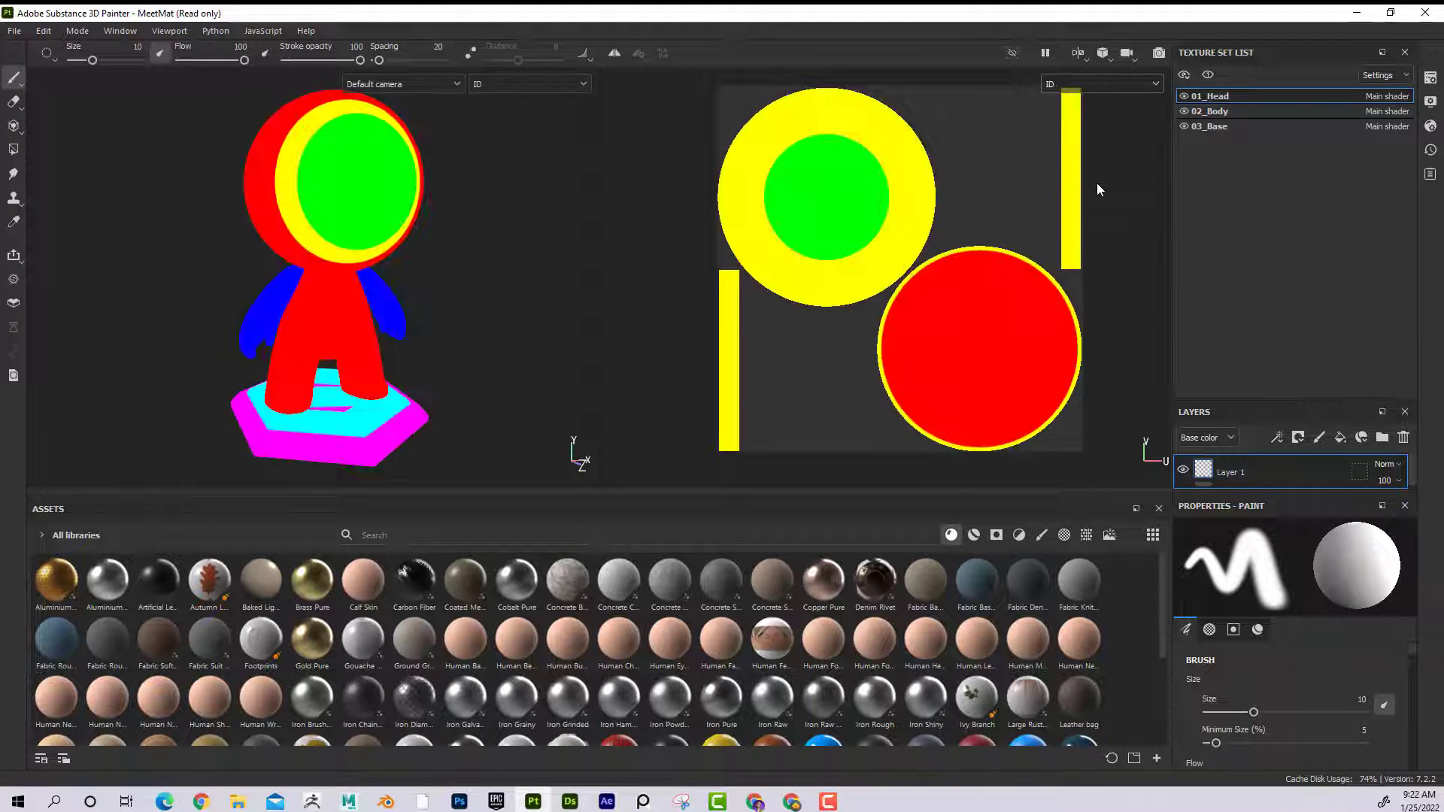
left_click(1112, 83)
scroll(1110, 184, "down", 1)
left_click(1106, 203)
left_click(1111, 83)
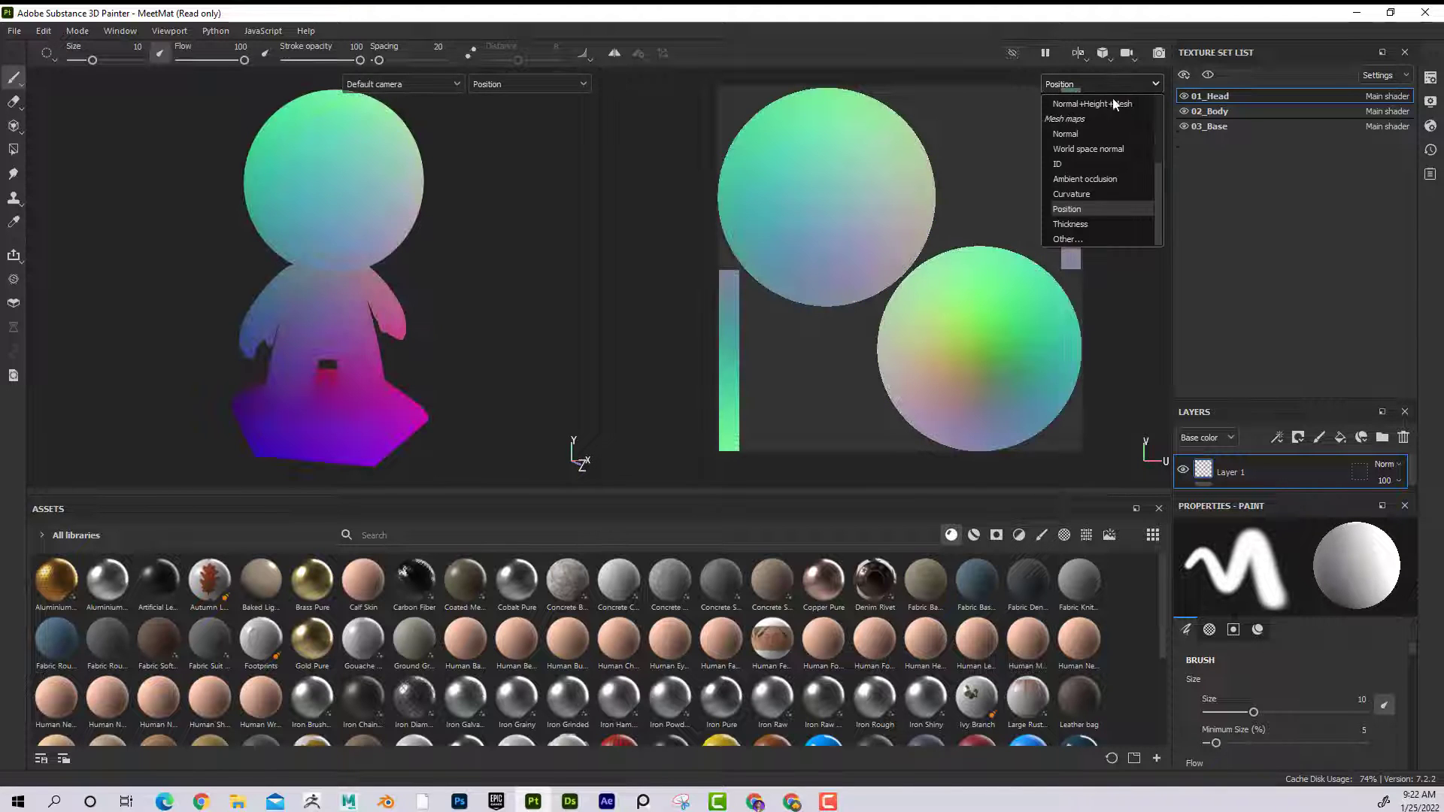
left_click(1111, 224)
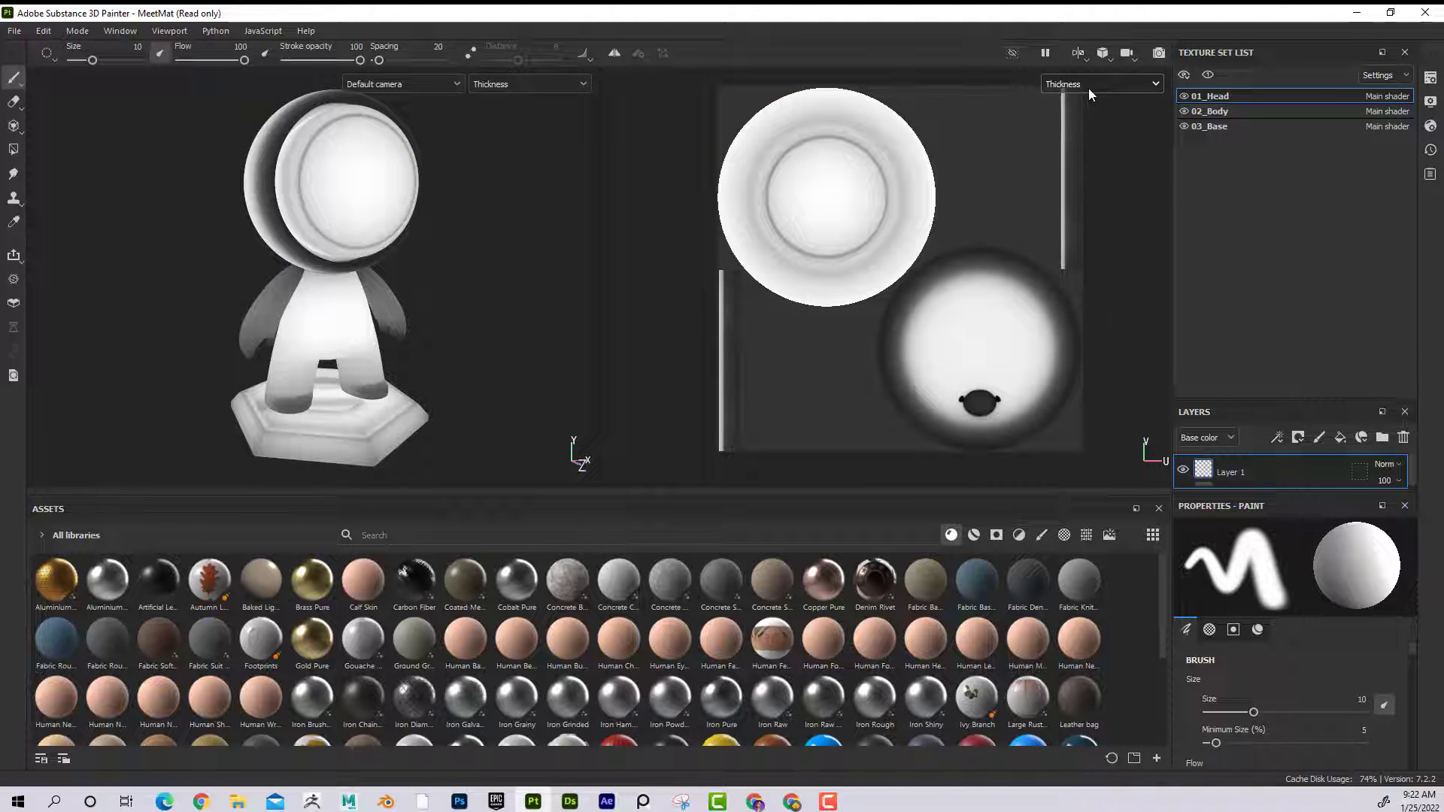
left_click(1089, 88)
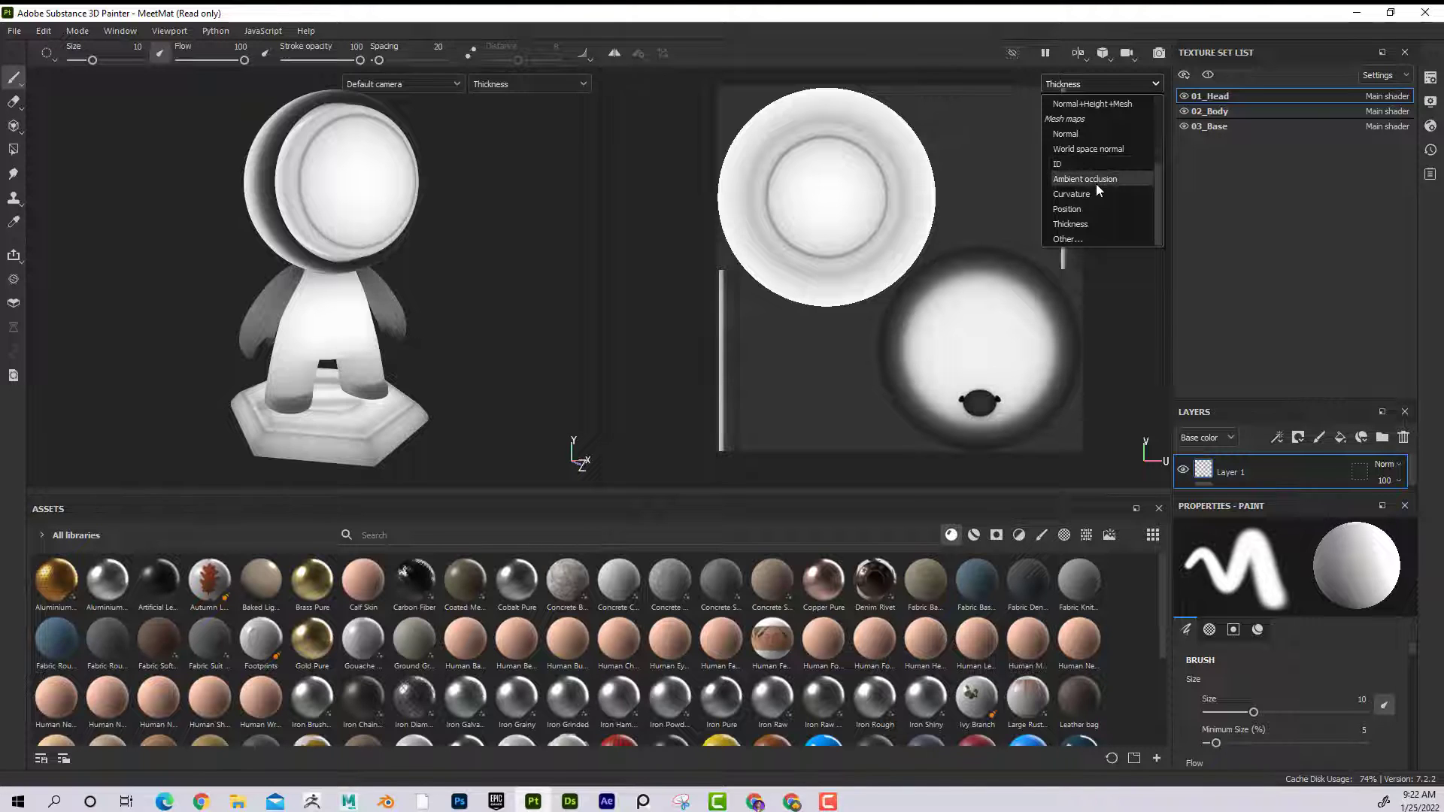
left_click(1095, 183)
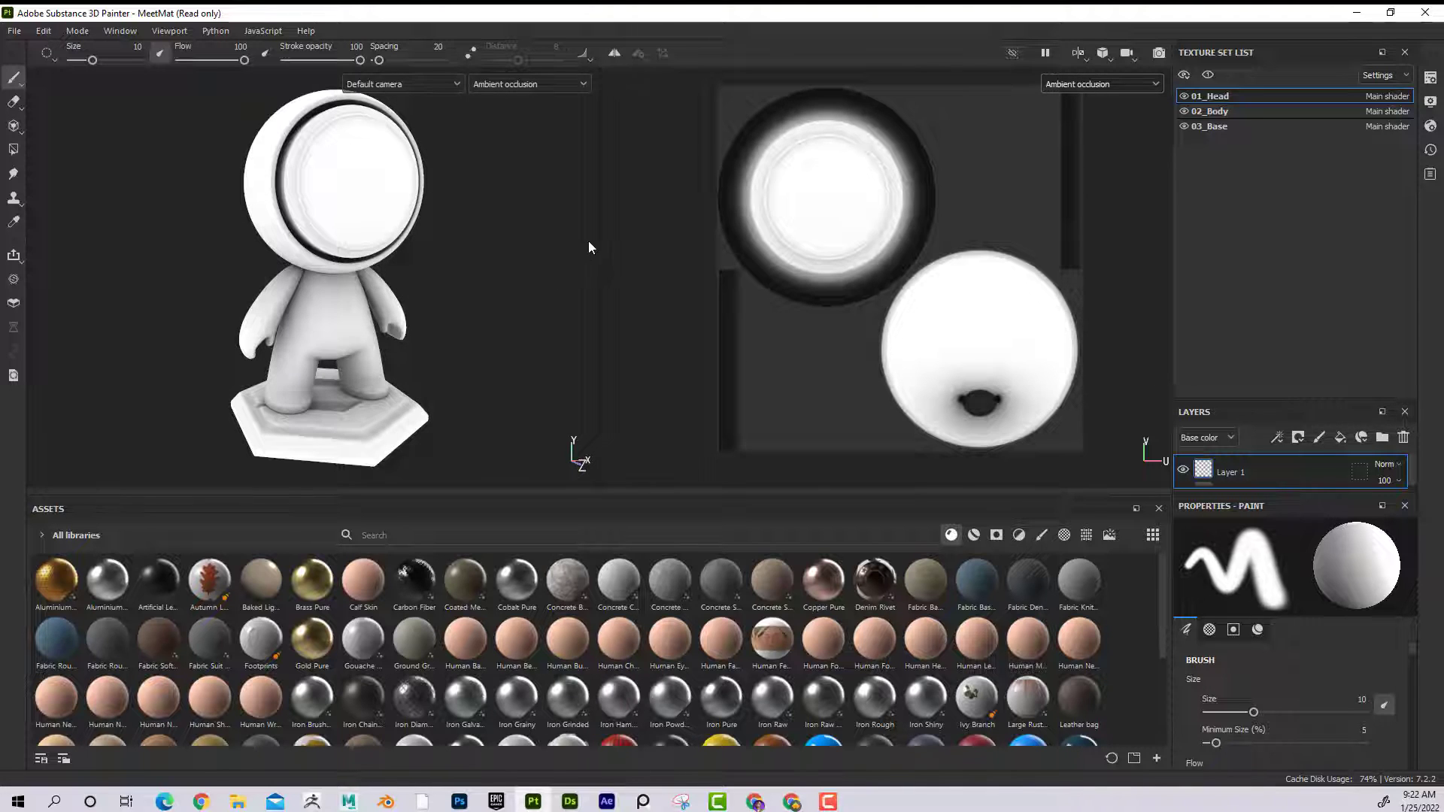
Apply the Gold Pure material to the figure's head as a fill layer.
left_click_drag(526, 308, 460, 290, "alt")
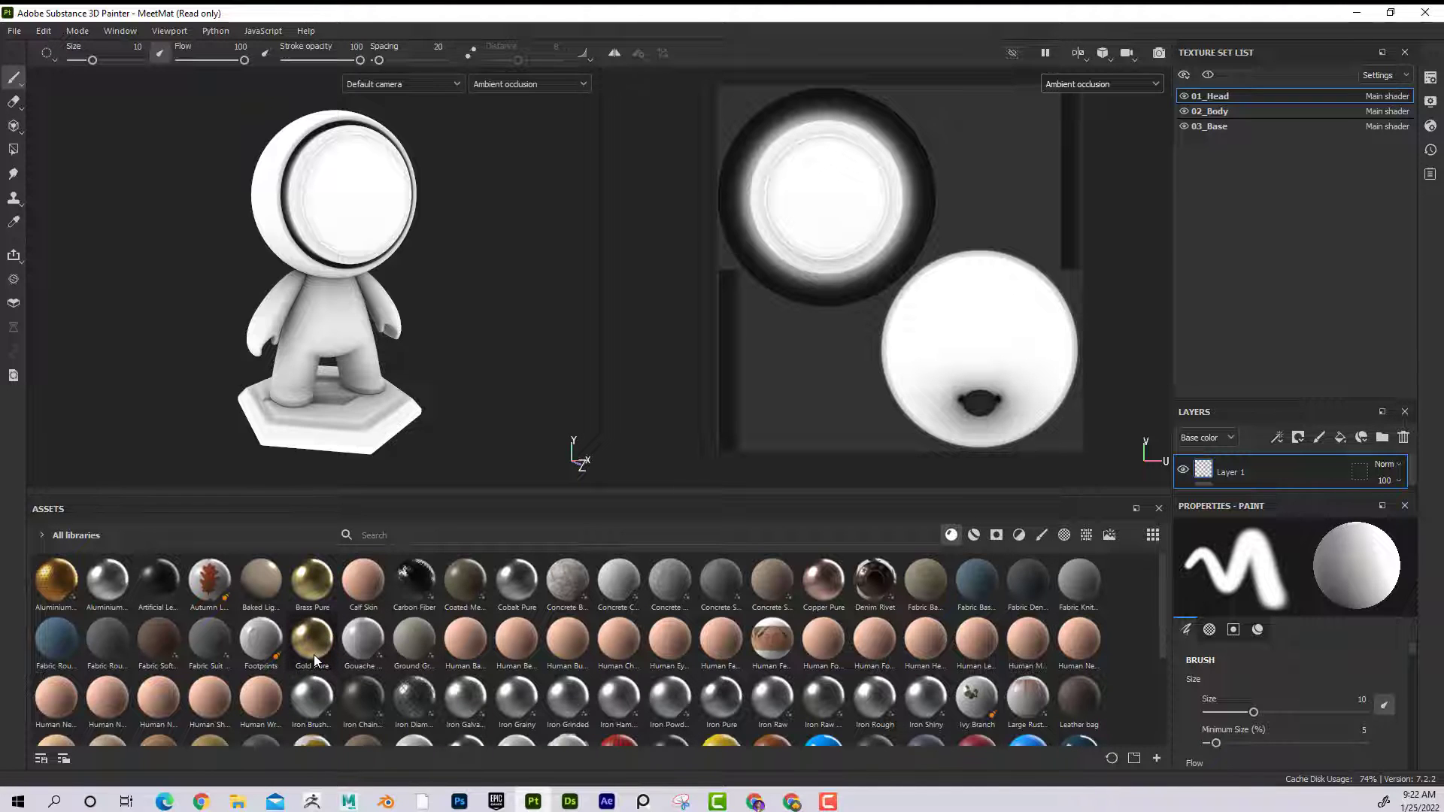
mouse_move(314, 654)
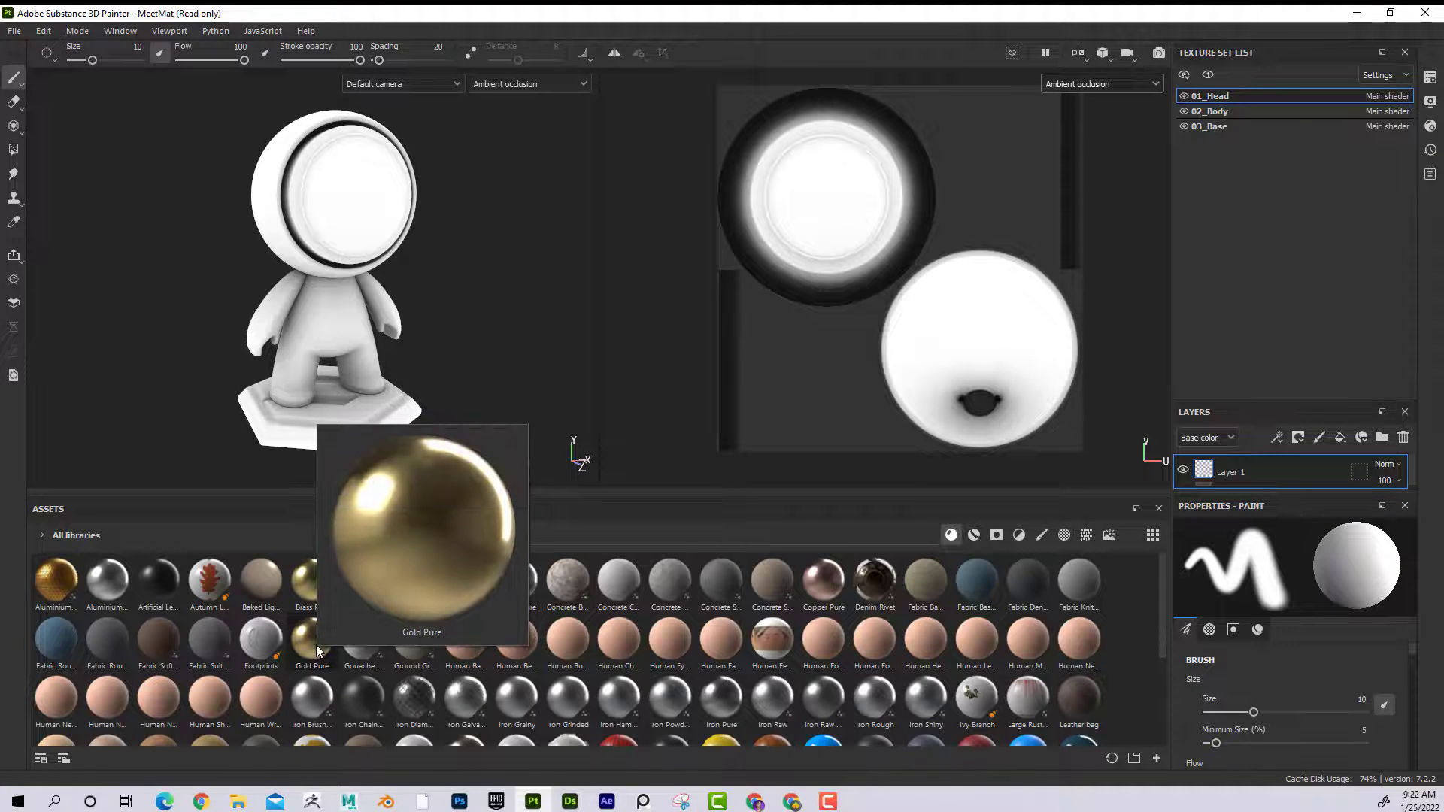
left_click_drag(315, 644, 304, 209)
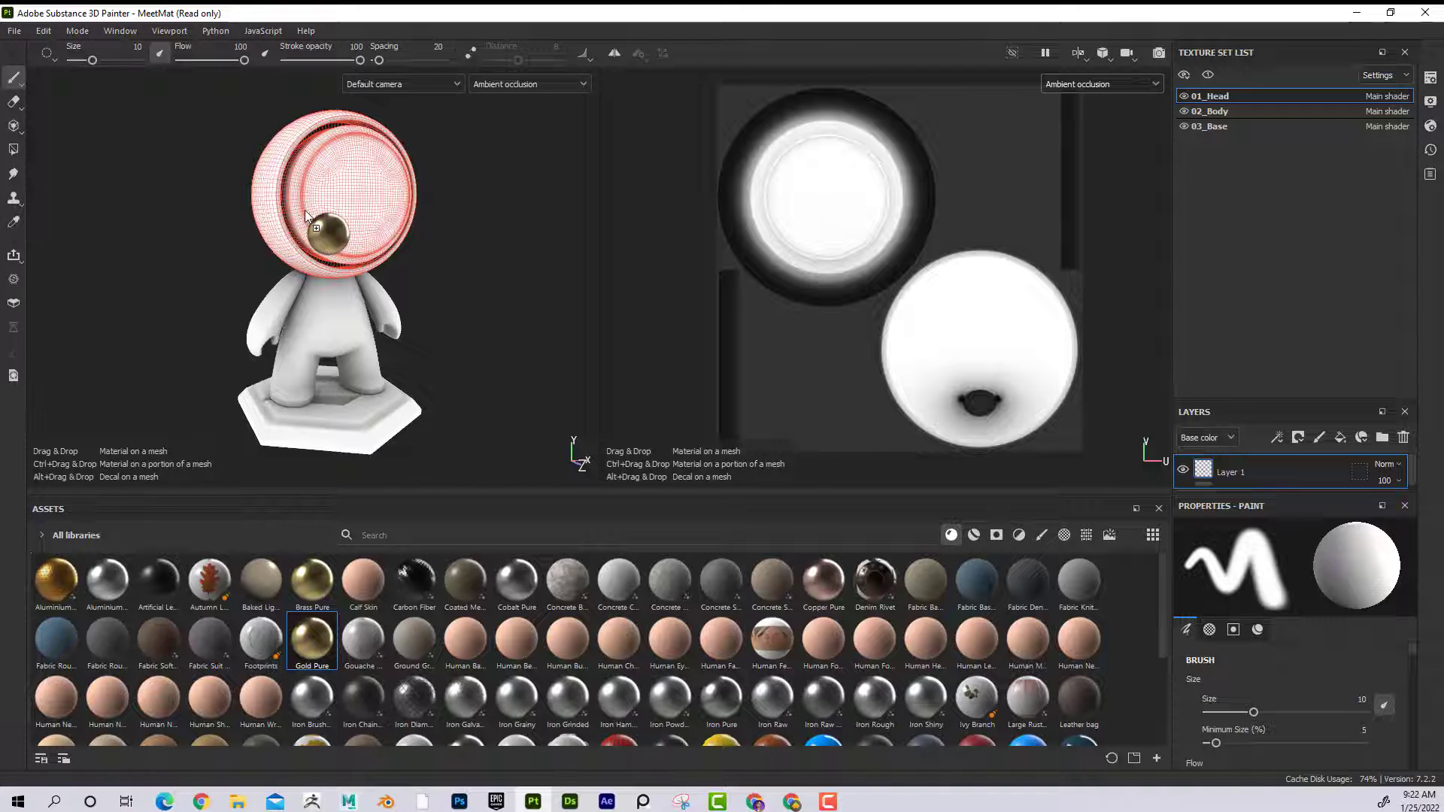
left_click_drag(325, 490, 299, 300)
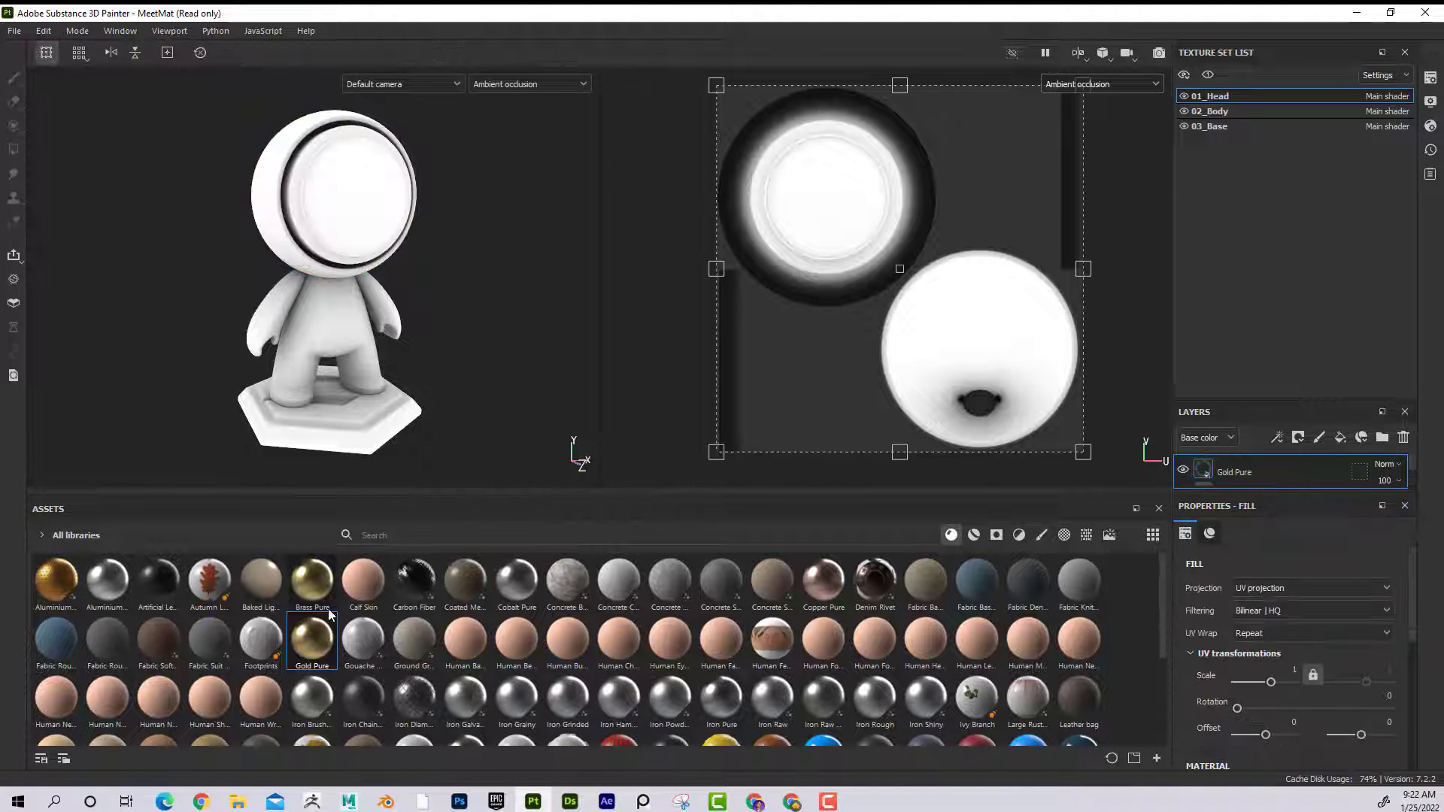
Apply the Gold Pure material to the figure's body and hexagonal base, with the viewport display set to Material.
left_click_drag(313, 634, 304, 311)
left_click(519, 84)
scroll(540, 133, "up", 3)
left_click(513, 116)
left_click_drag(312, 639, 317, 415)
mouse_move(446, 332)
right_mouse_down("shift")
mouse_move(554, 326)
mouse_move(448, 324)
right_mouse_up("shift")
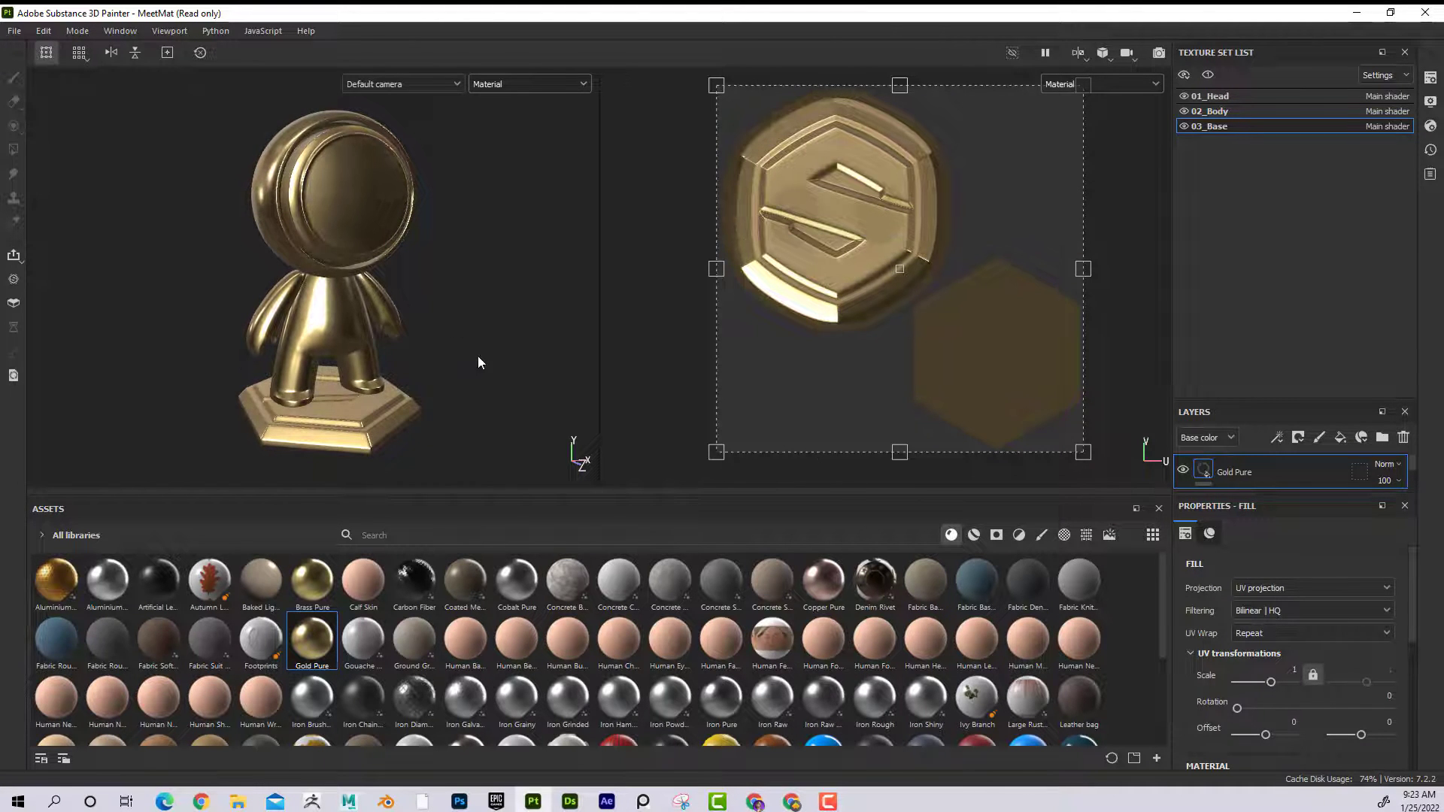
Select the 01_Head texture set and rotate the environment lighting and camera to place bright reflections on the gold figure.
left_click_drag(478, 362, 454, 303, "alt")
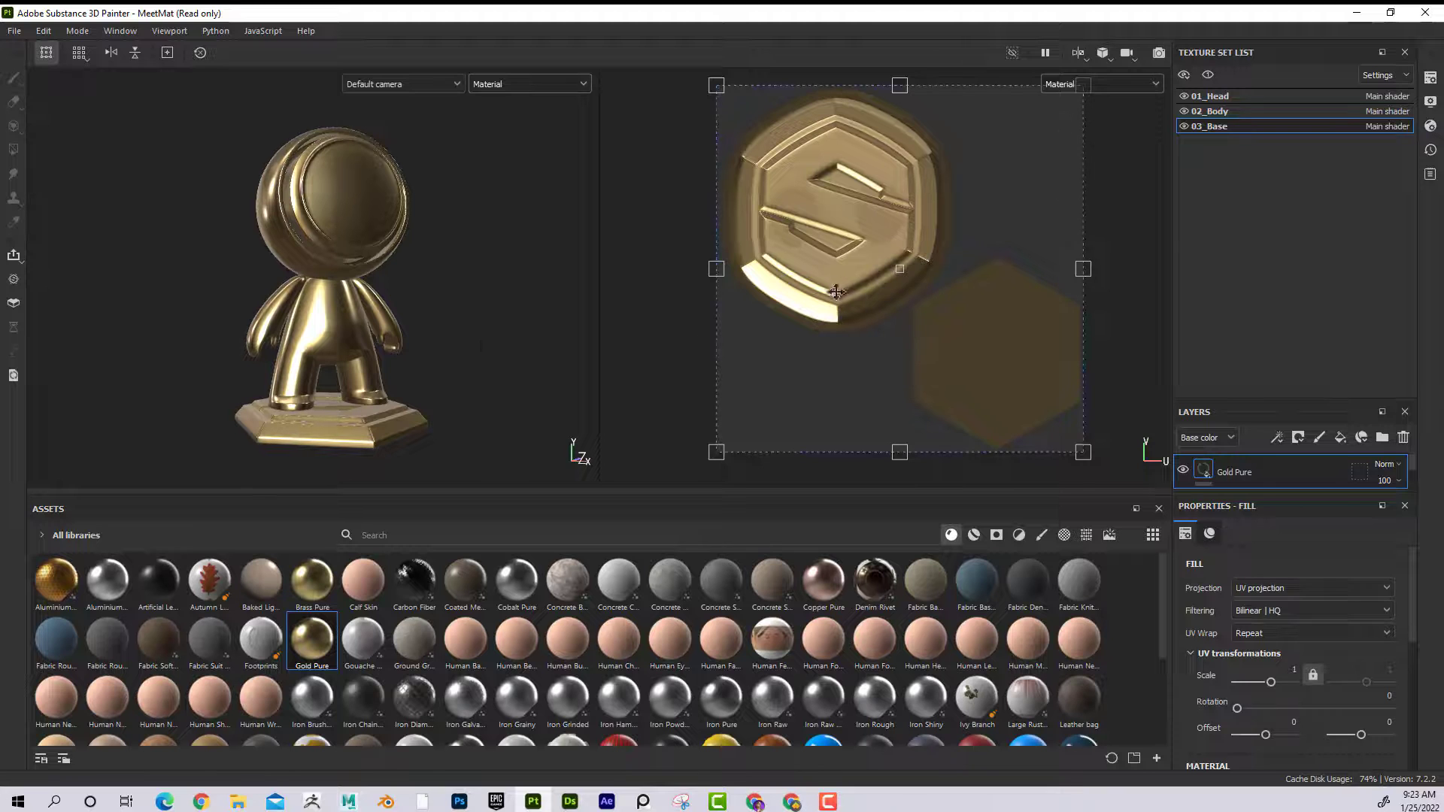
left_click(1241, 95)
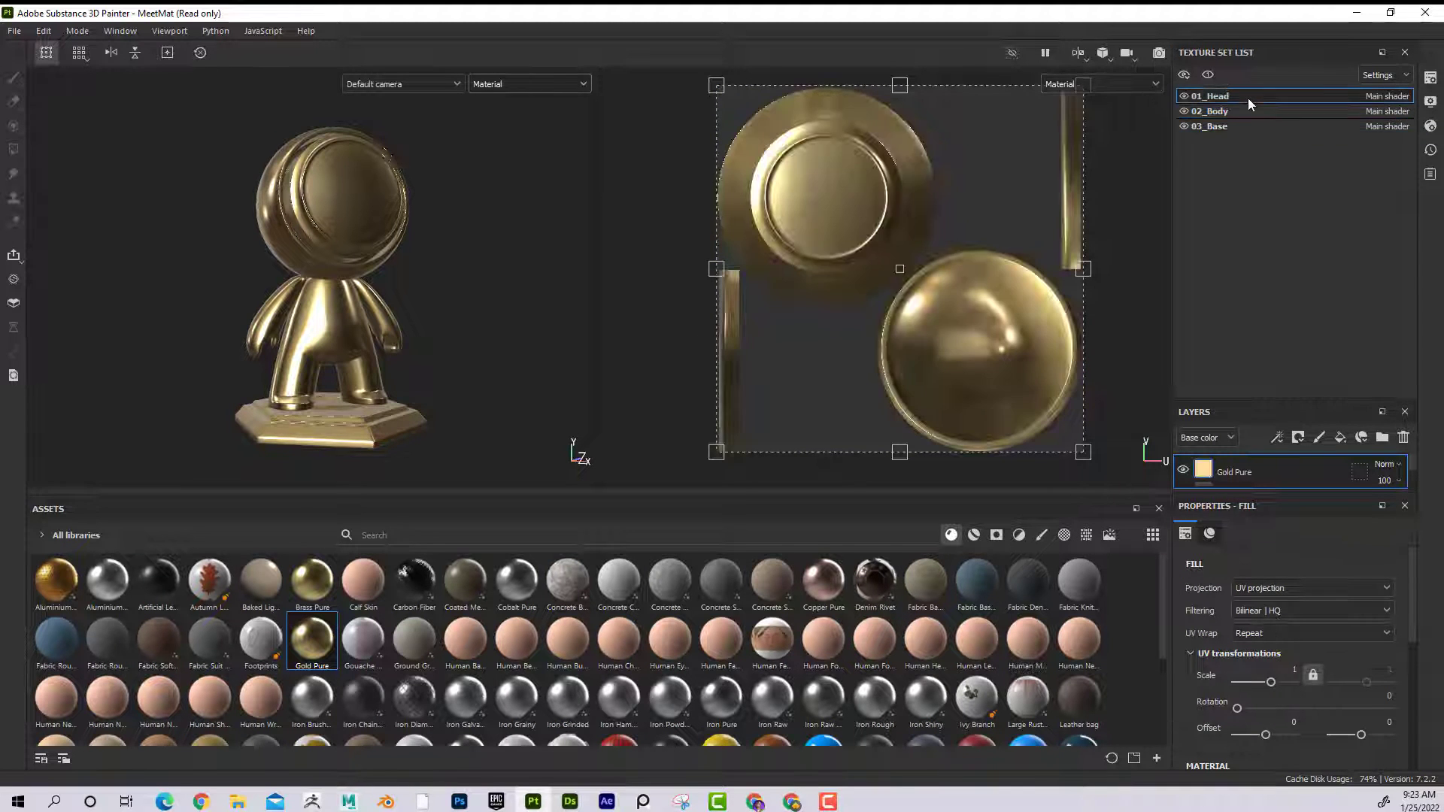
right_click_drag(547, 255, 524, 313, "shift")
left_click_drag(525, 313, 492, 314, "alt")
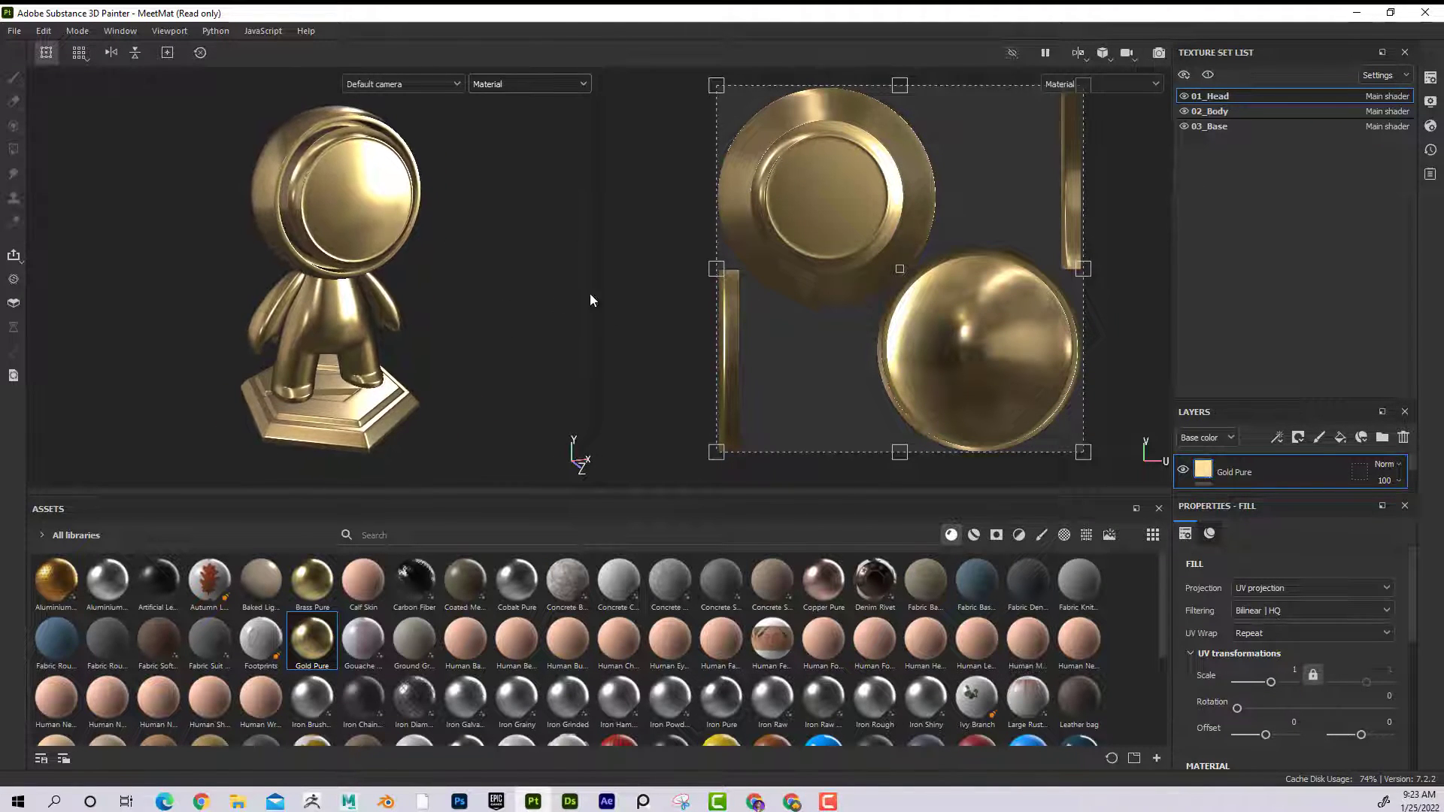
right_click_drag(533, 301, 457, 280, "shift")
left_click_drag(456, 280, 504, 280, "alt")
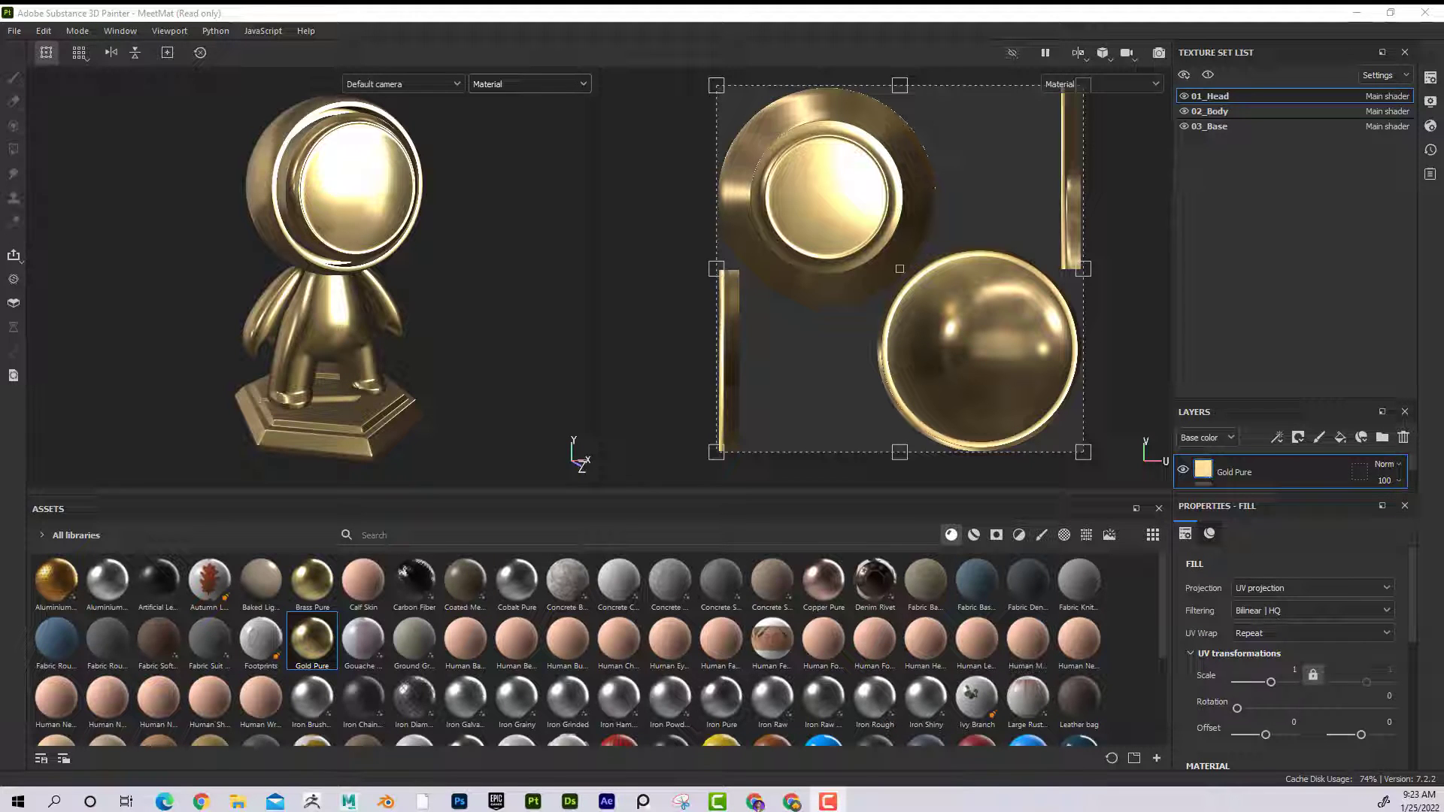
Switch to the MyBakedMaps folder in File Explorer, create a subfolder named Gold, and minimize the window.
key("alt+Tab")
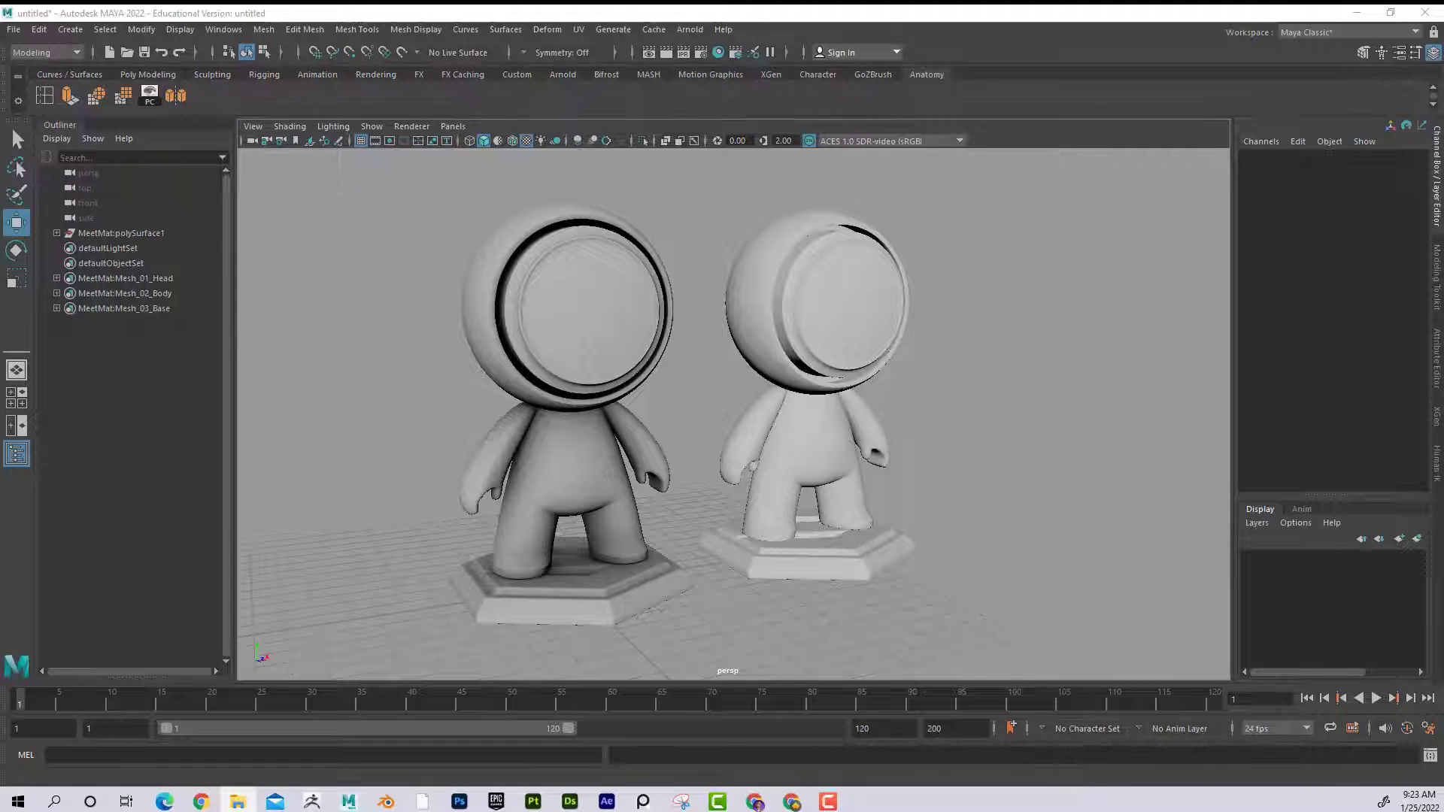
key("alt+Tab")
right_click(543, 399)
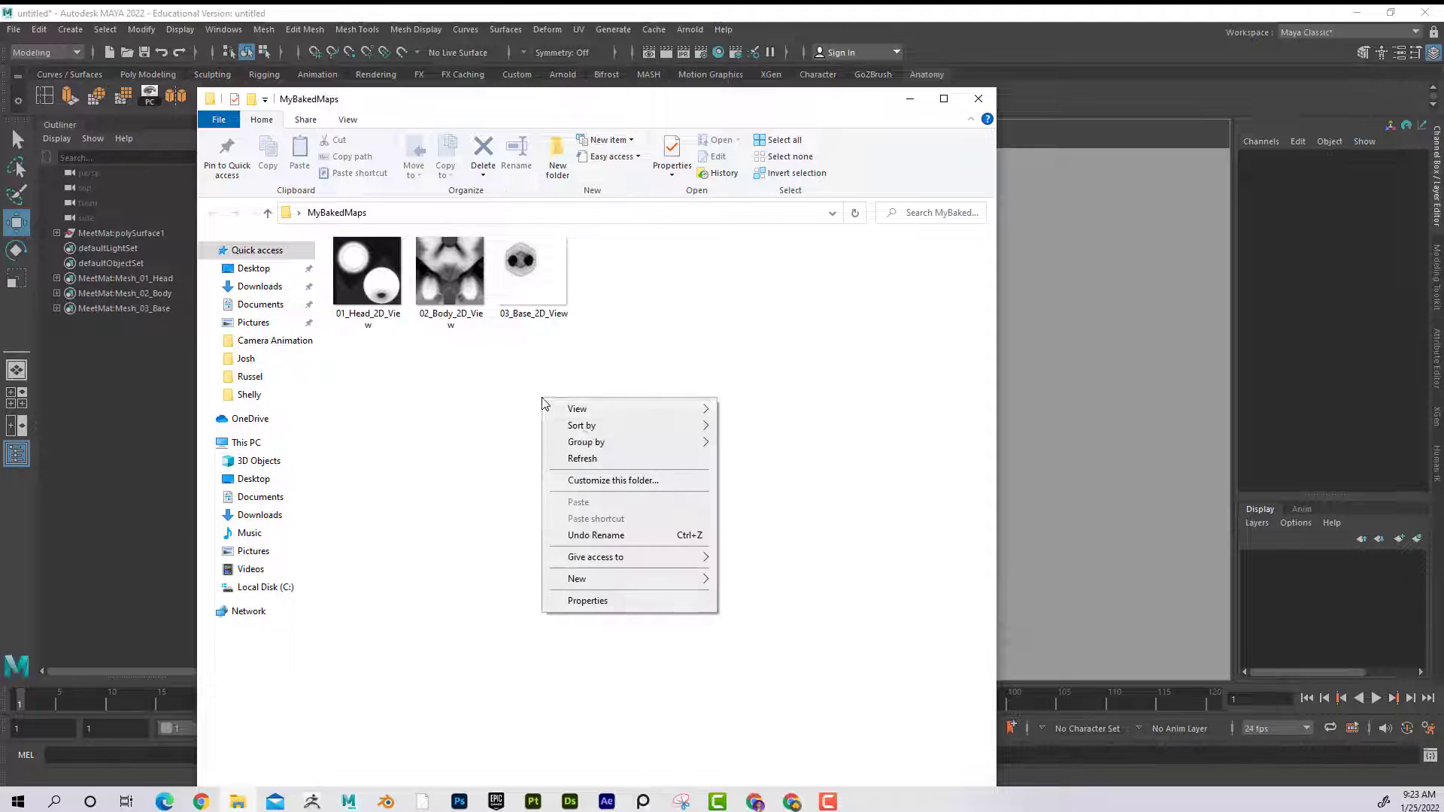
mouse_move(594, 580)
left_click(762, 581)
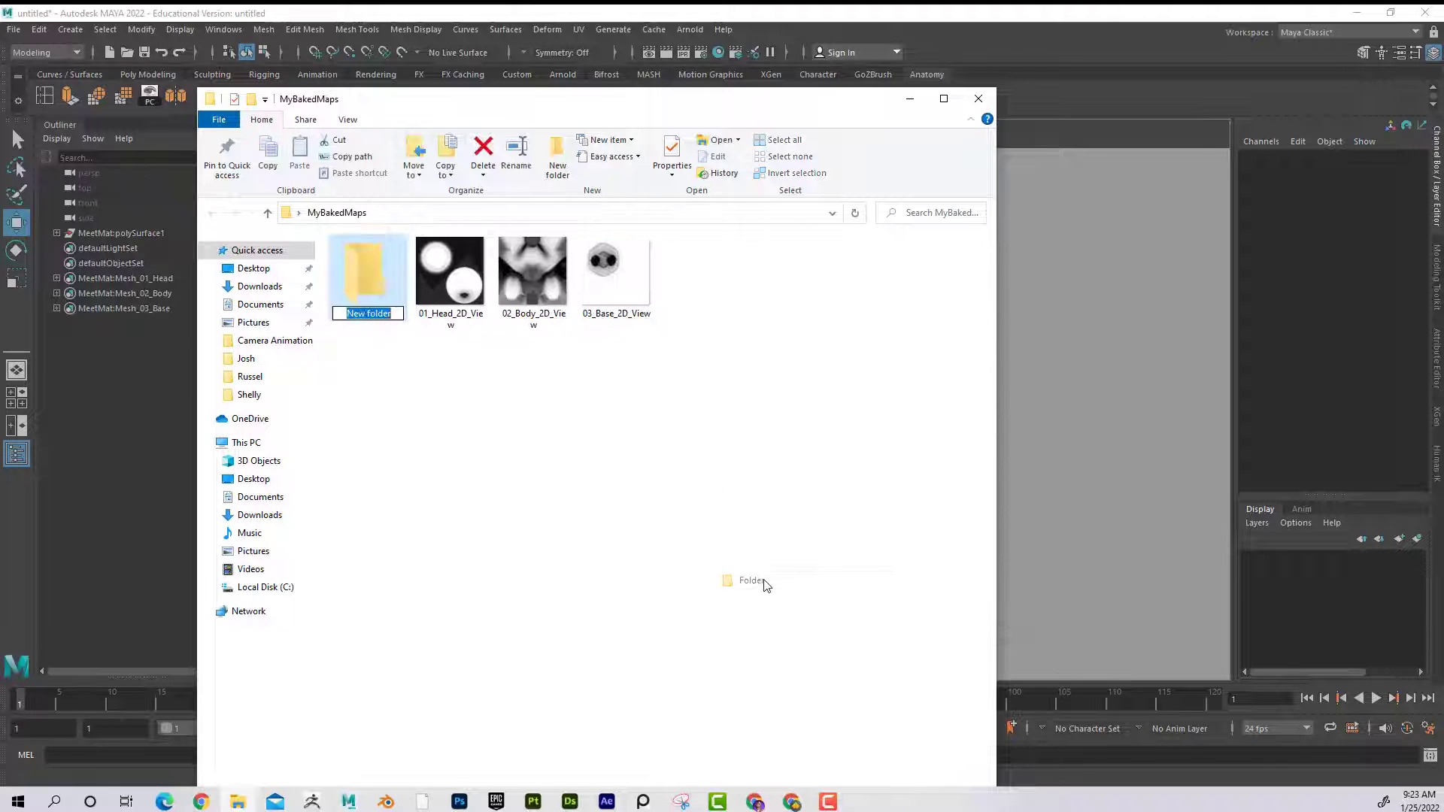
type("G")
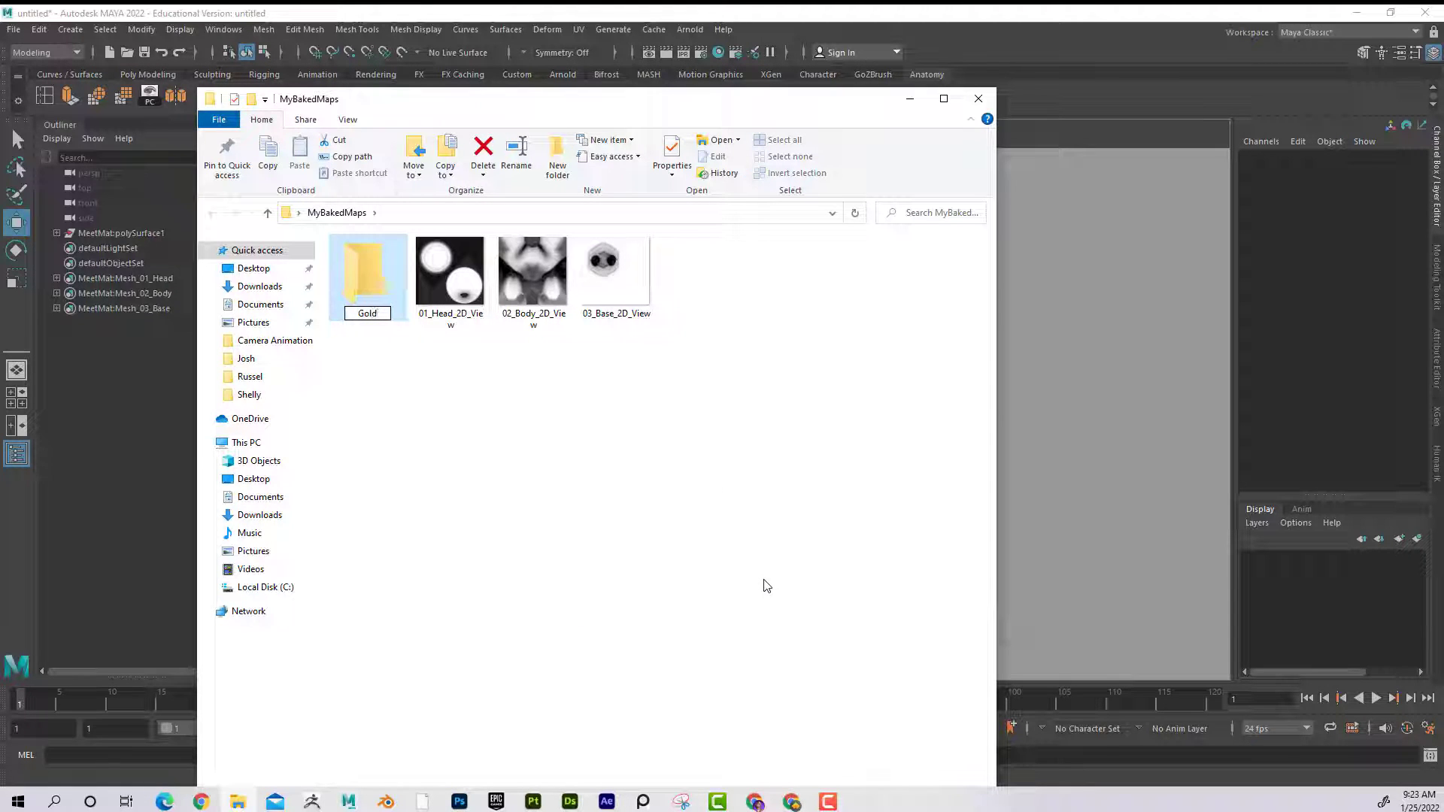
type("old")
key("Return")
left_click(910, 99)
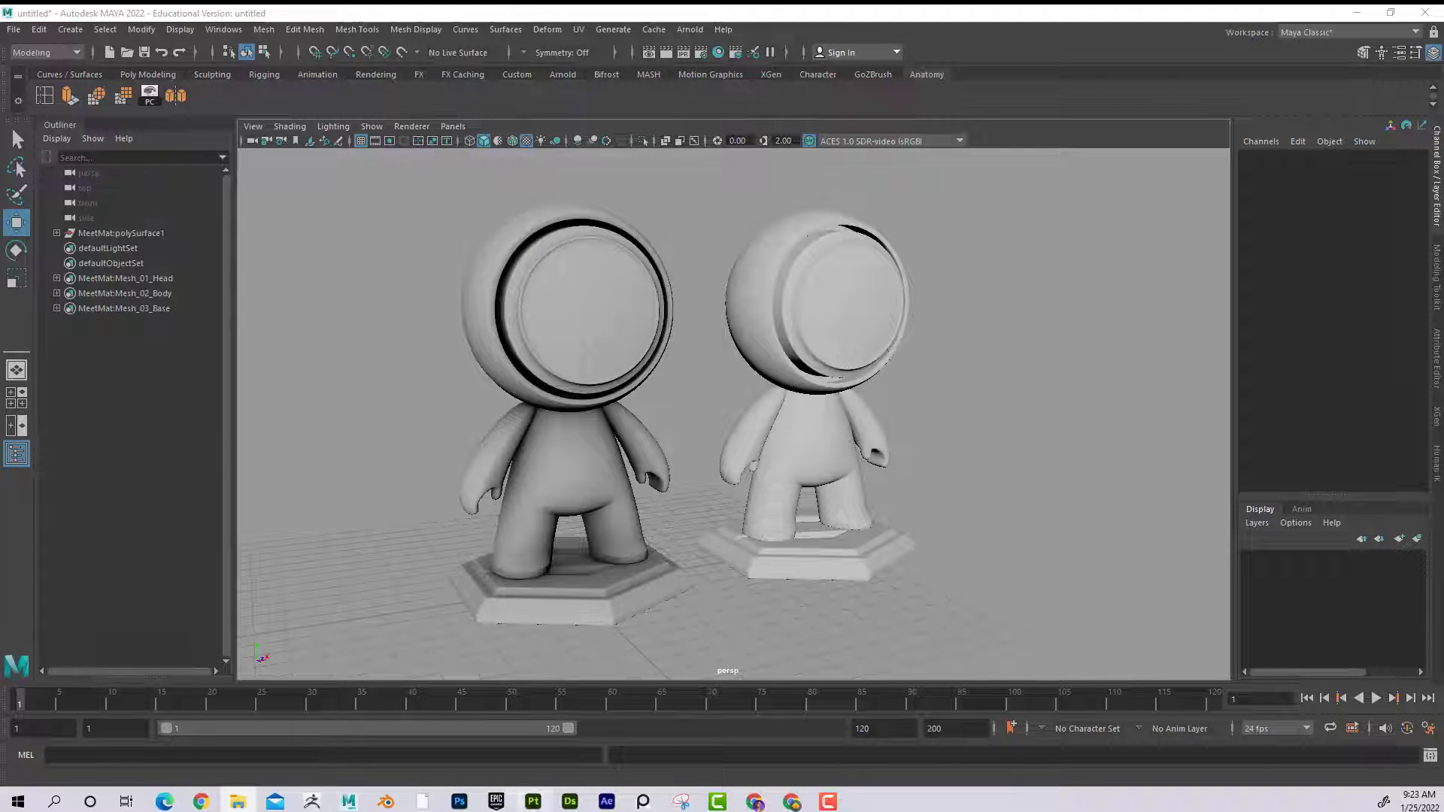
Switch to Substance 3D Painter and set the texture export's output directory to the Gold folder inside MyBakedMaps.
mouse_move(536, 803)
left_click(534, 722)
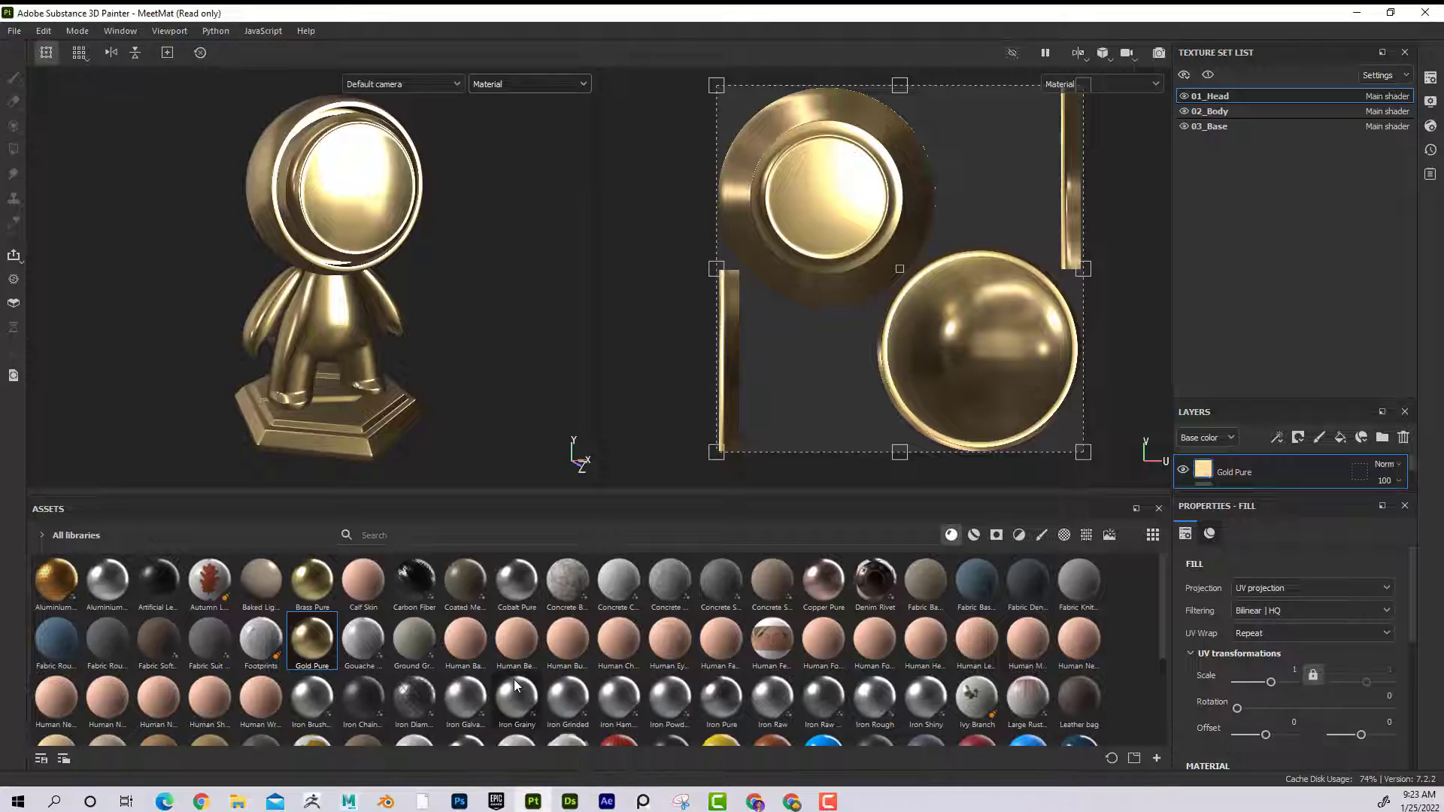
left_click(14, 32)
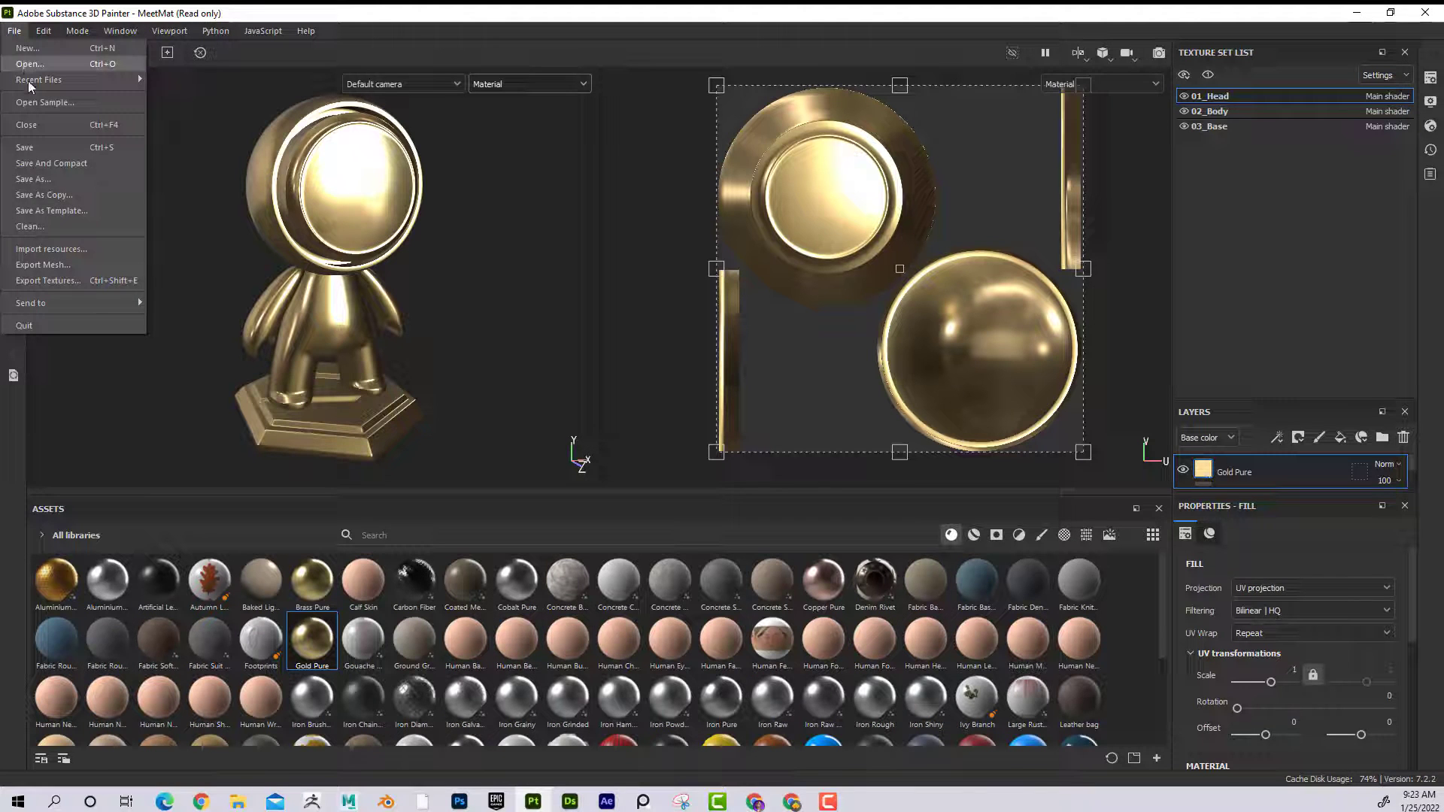
left_click(81, 281)
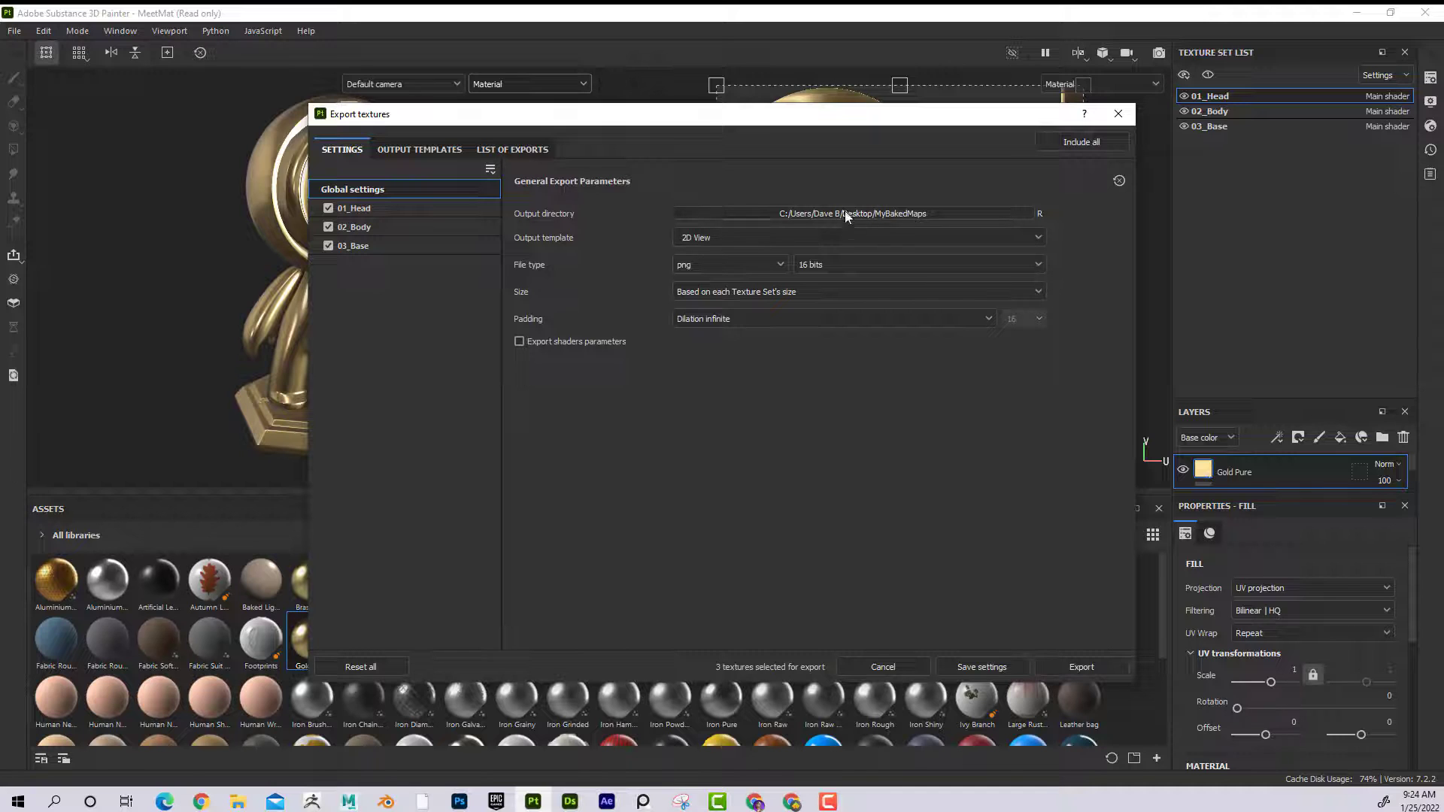
left_click(846, 214)
left_click(480, 236)
double_click(479, 236)
left_click(895, 585)
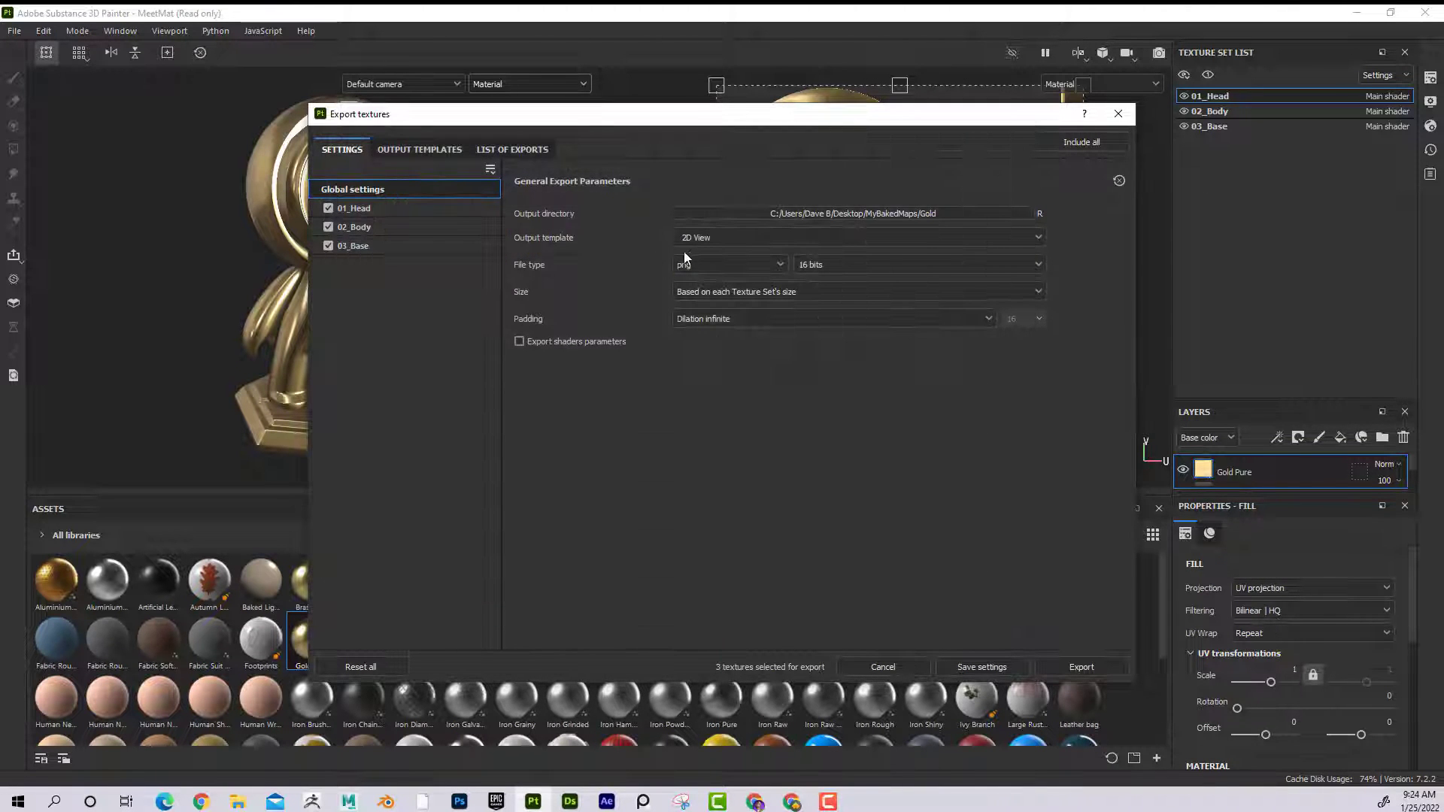
Export the head, body and base 2D View textures as 16-bit PNG files with Dilation infinite padding.
left_click_drag(770, 116, 725, 225)
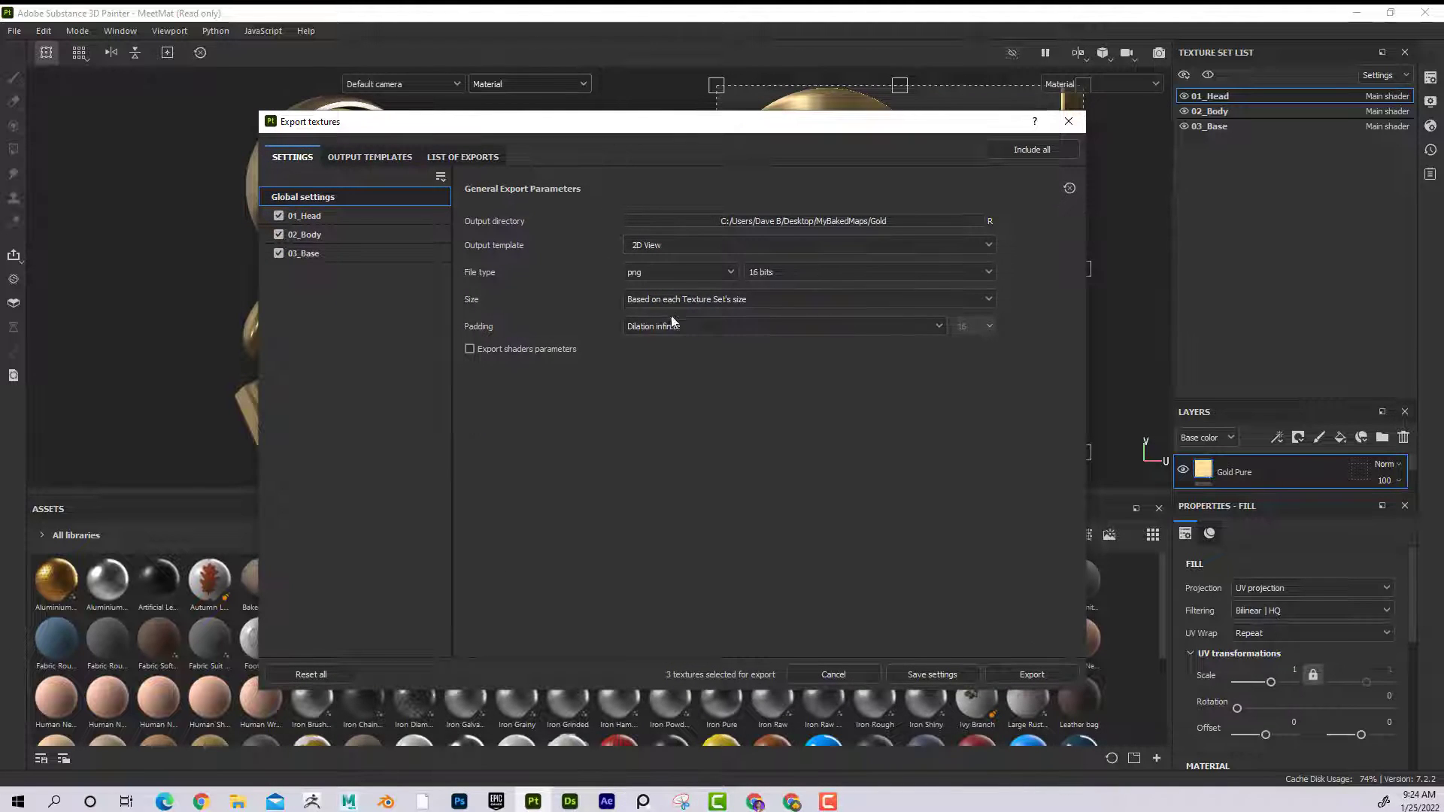
left_click(651, 325)
left_click(656, 369)
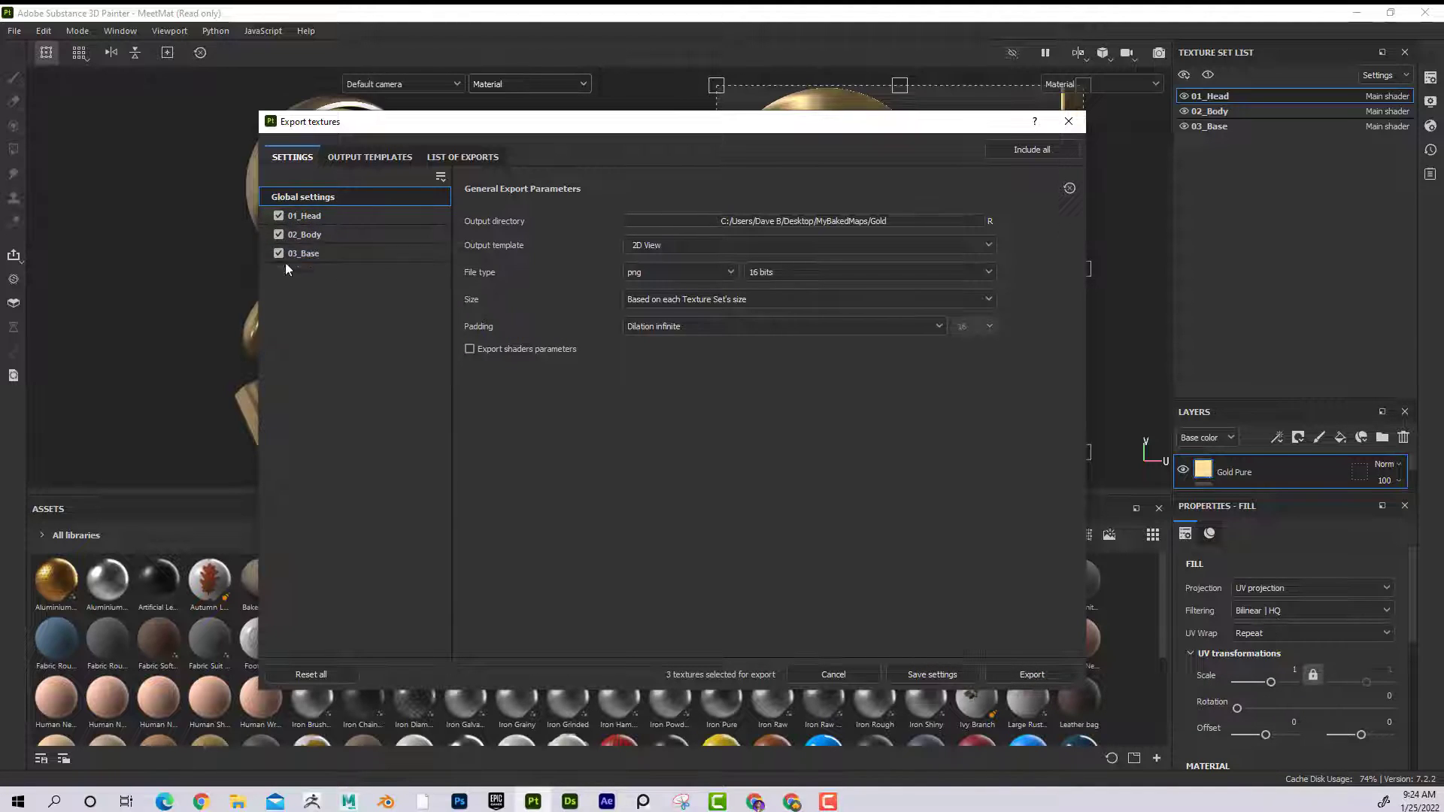
left_click(1022, 672)
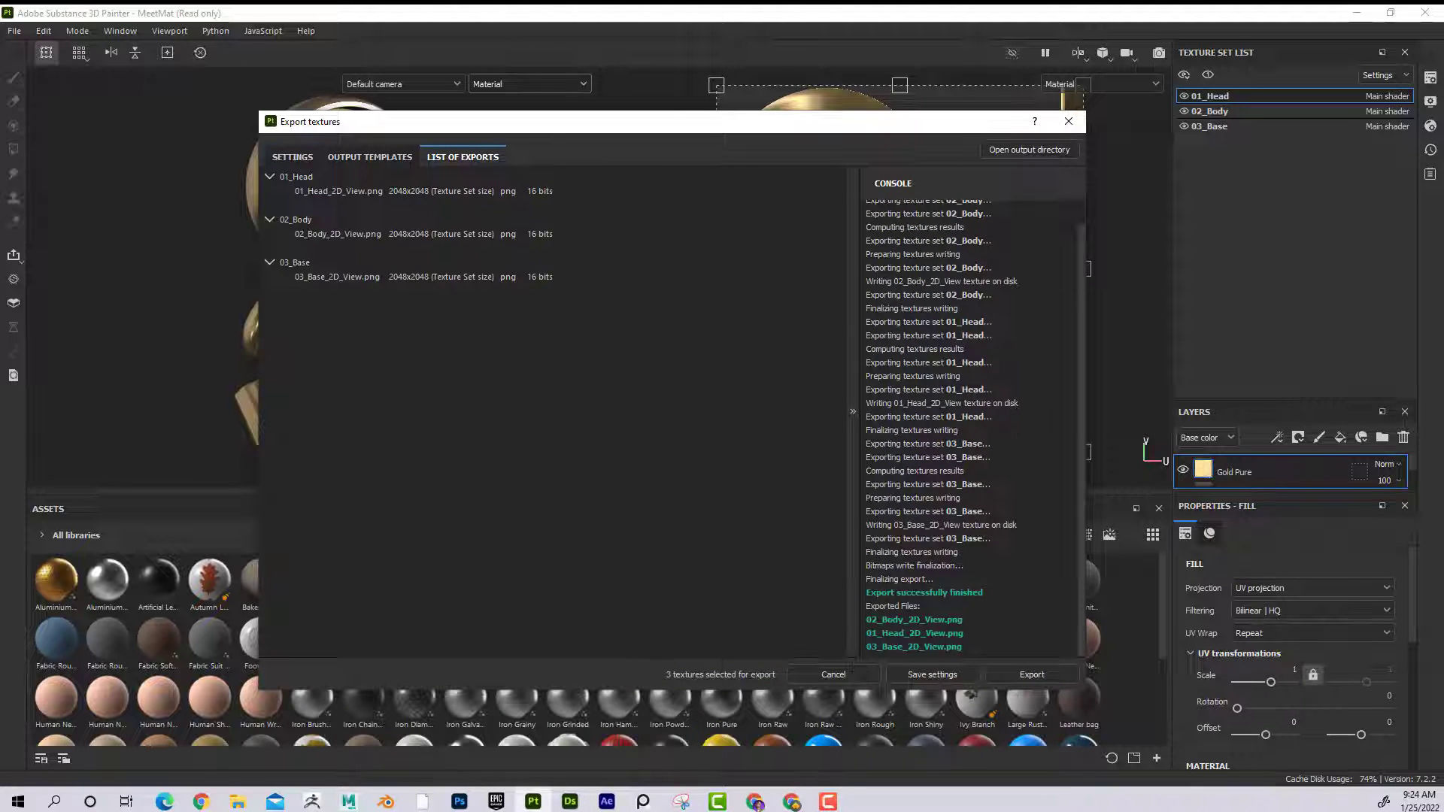
Check the exported maps in the Gold folder, close the folder and export dialog, and switch to Maya.
left_click(1029, 150)
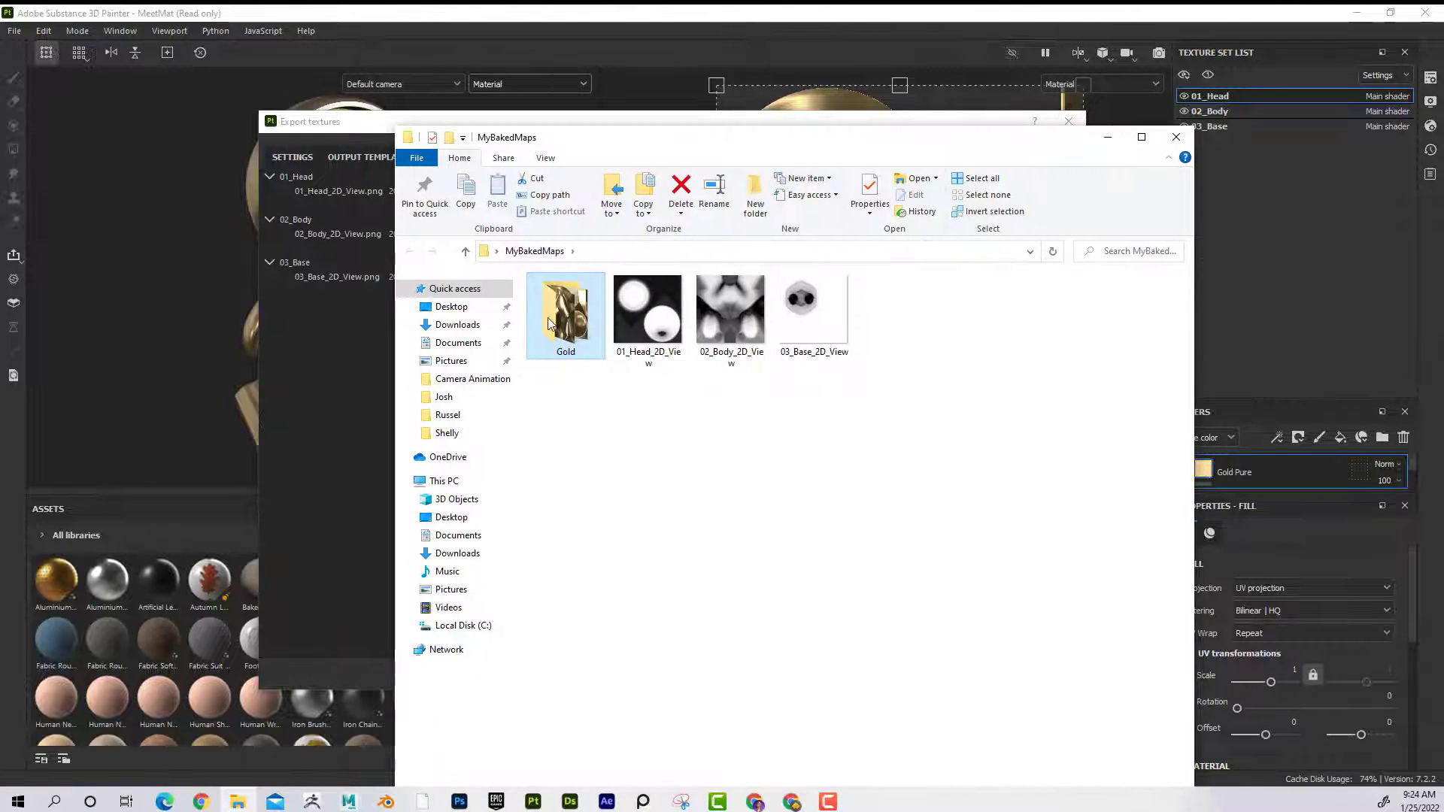
double_click(549, 324)
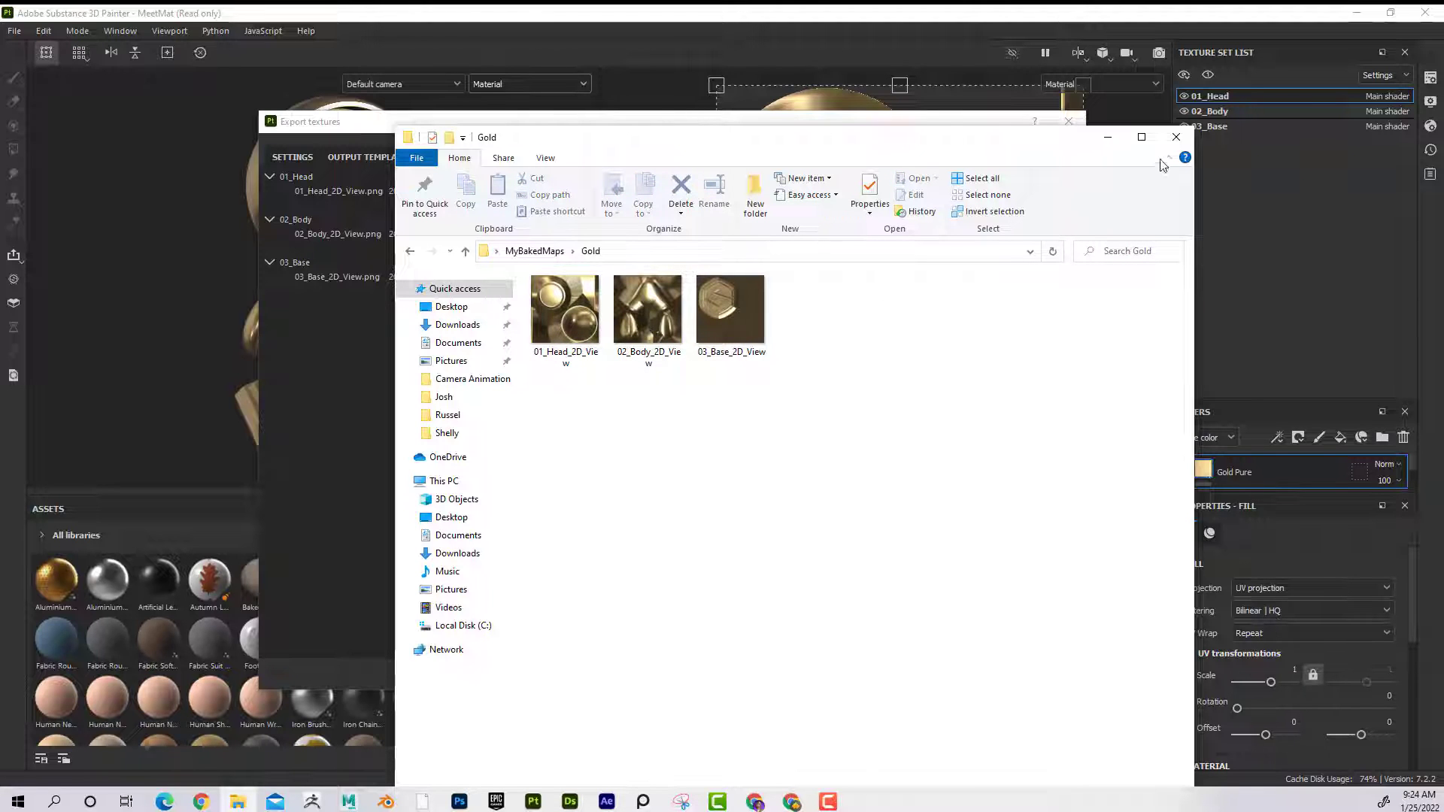
left_click(1175, 136)
left_click(1069, 121)
left_click(1355, 13)
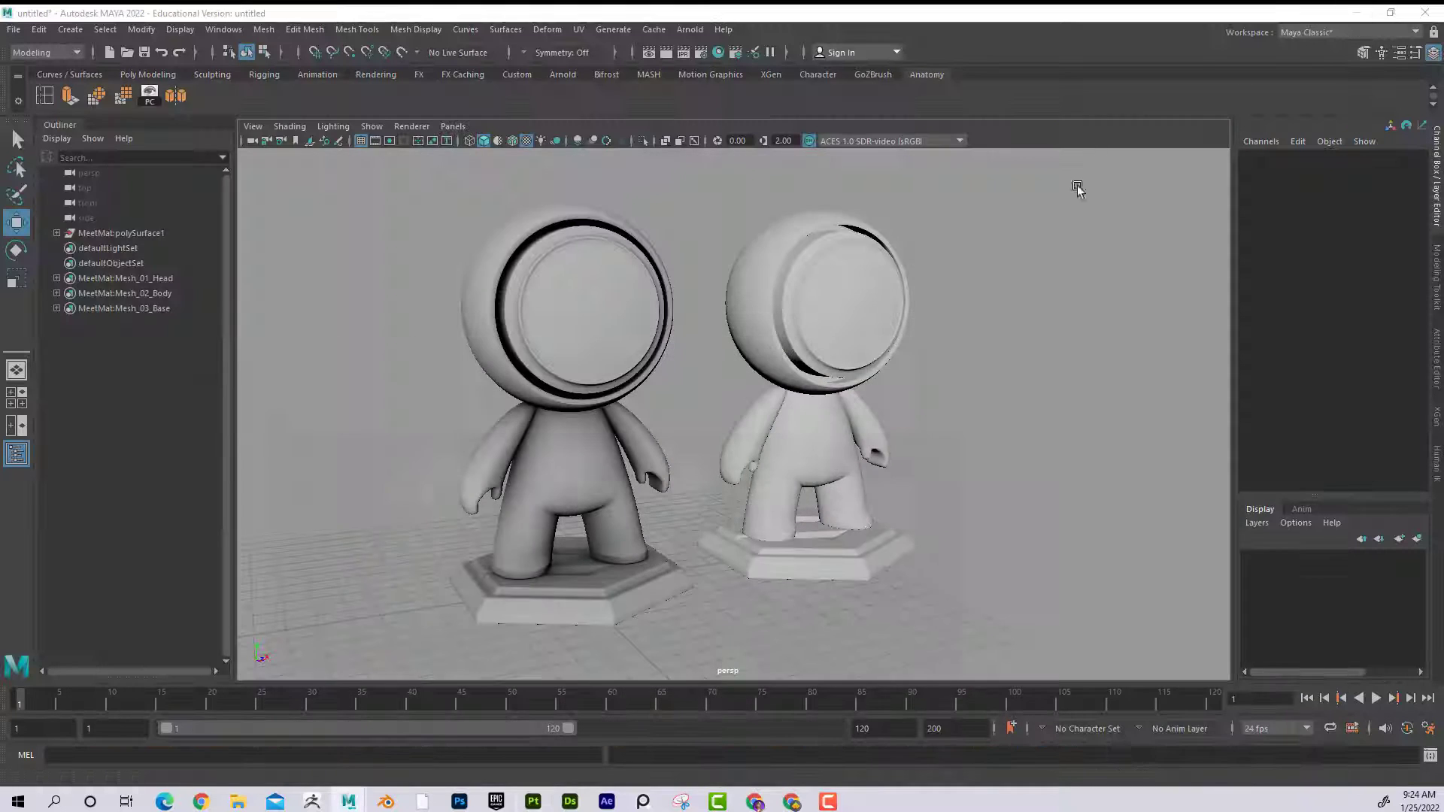
Assign a new aiStandardSurface material to the head of the untextured figure.
left_click(810, 330)
left_click_drag(895, 412, 891, 399, "alt")
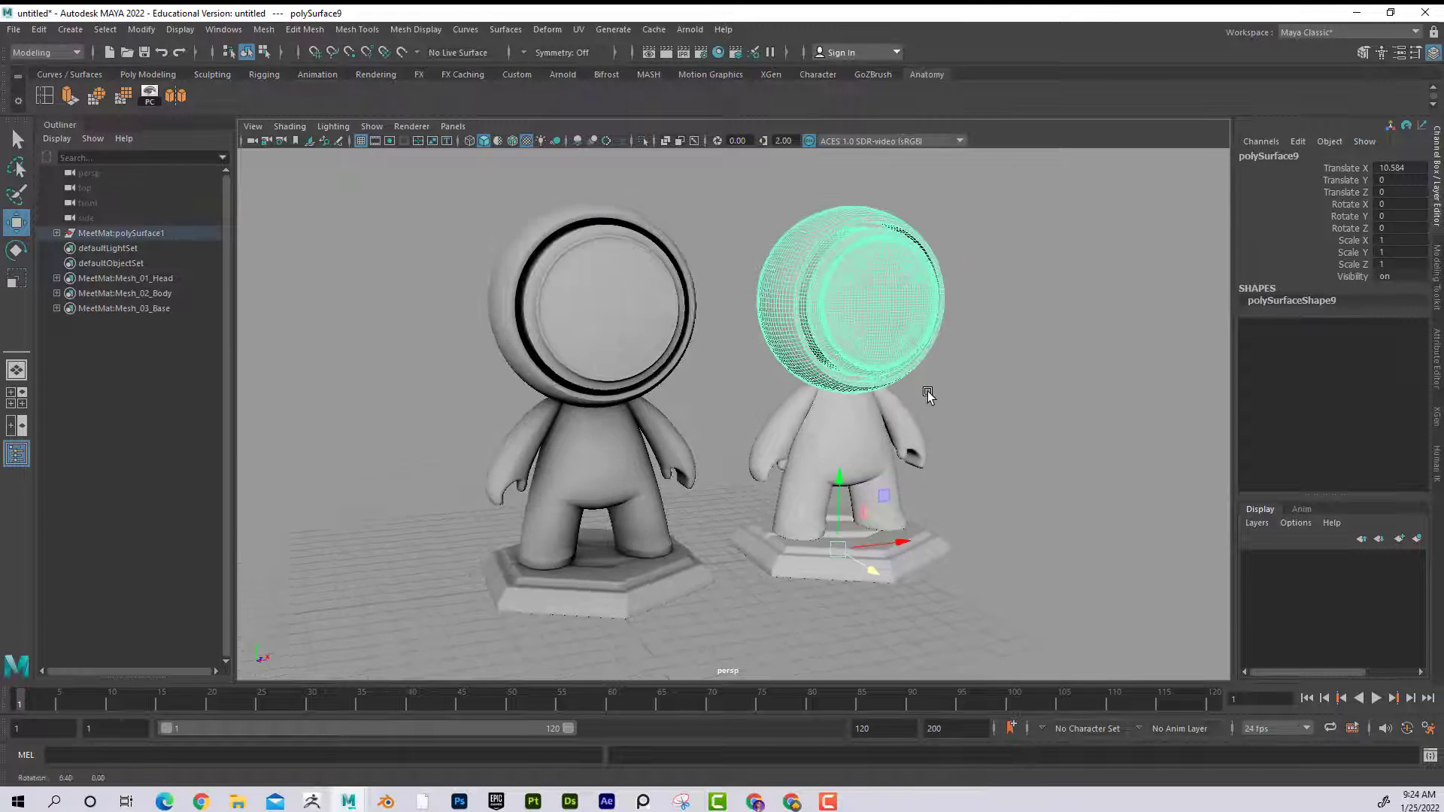
left_click_drag(927, 394, 709, 315, "alt")
right_click_drag(708, 315, 752, 703)
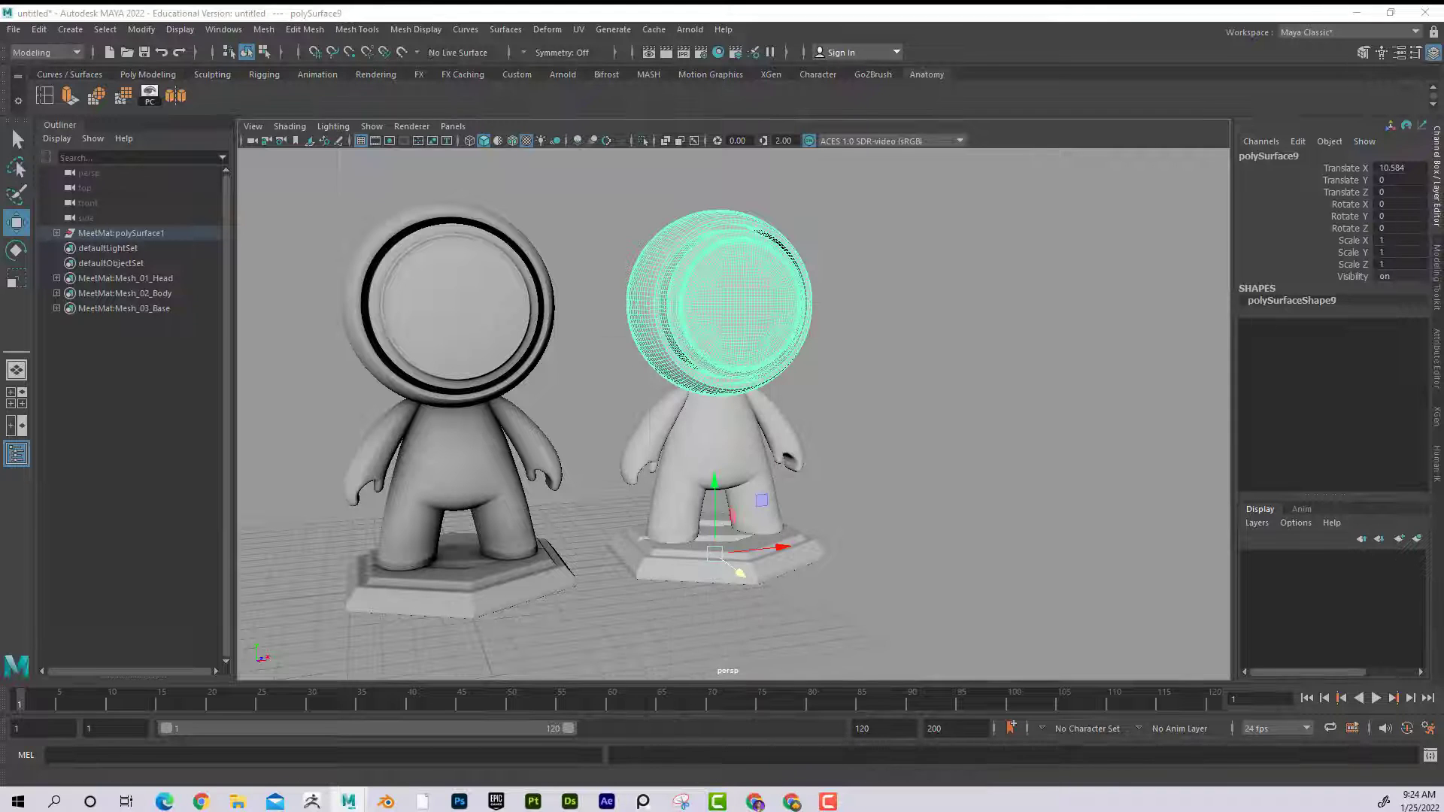
left_click(402, 233)
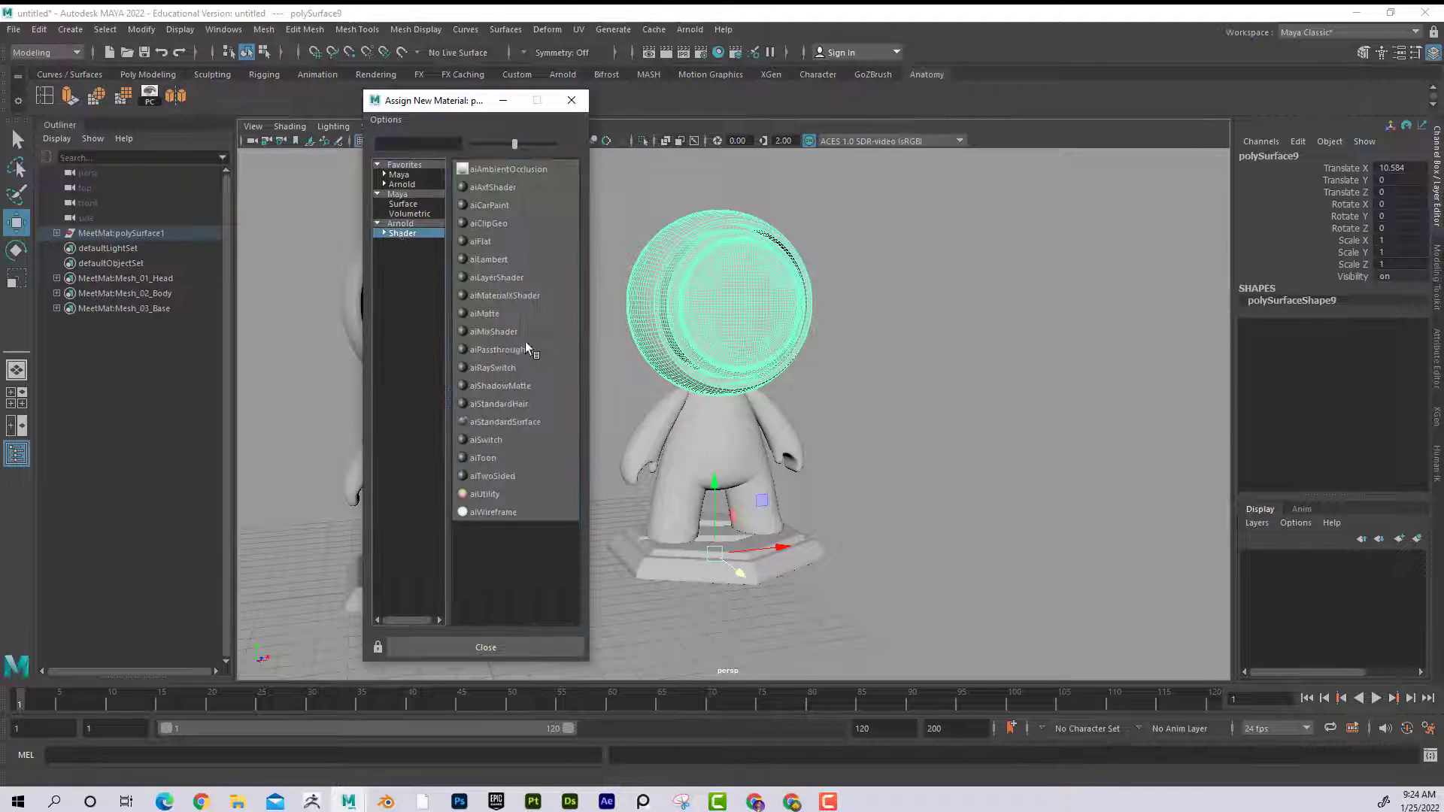
left_click(502, 422)
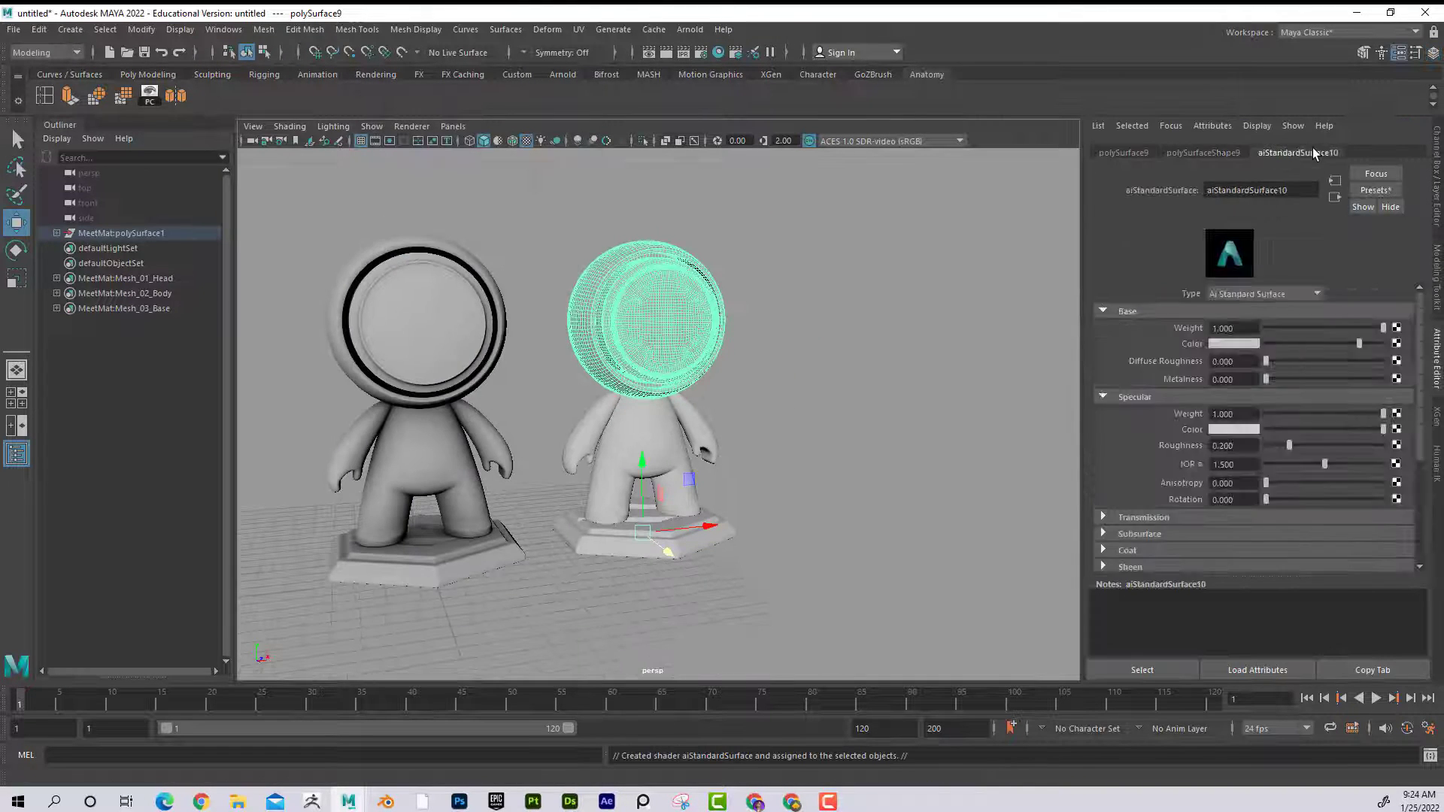
Connect a File texture to the head material's base color and load 01_Head_2D_View.png from the MyBakedMaps Gold folder.
left_click(1397, 344)
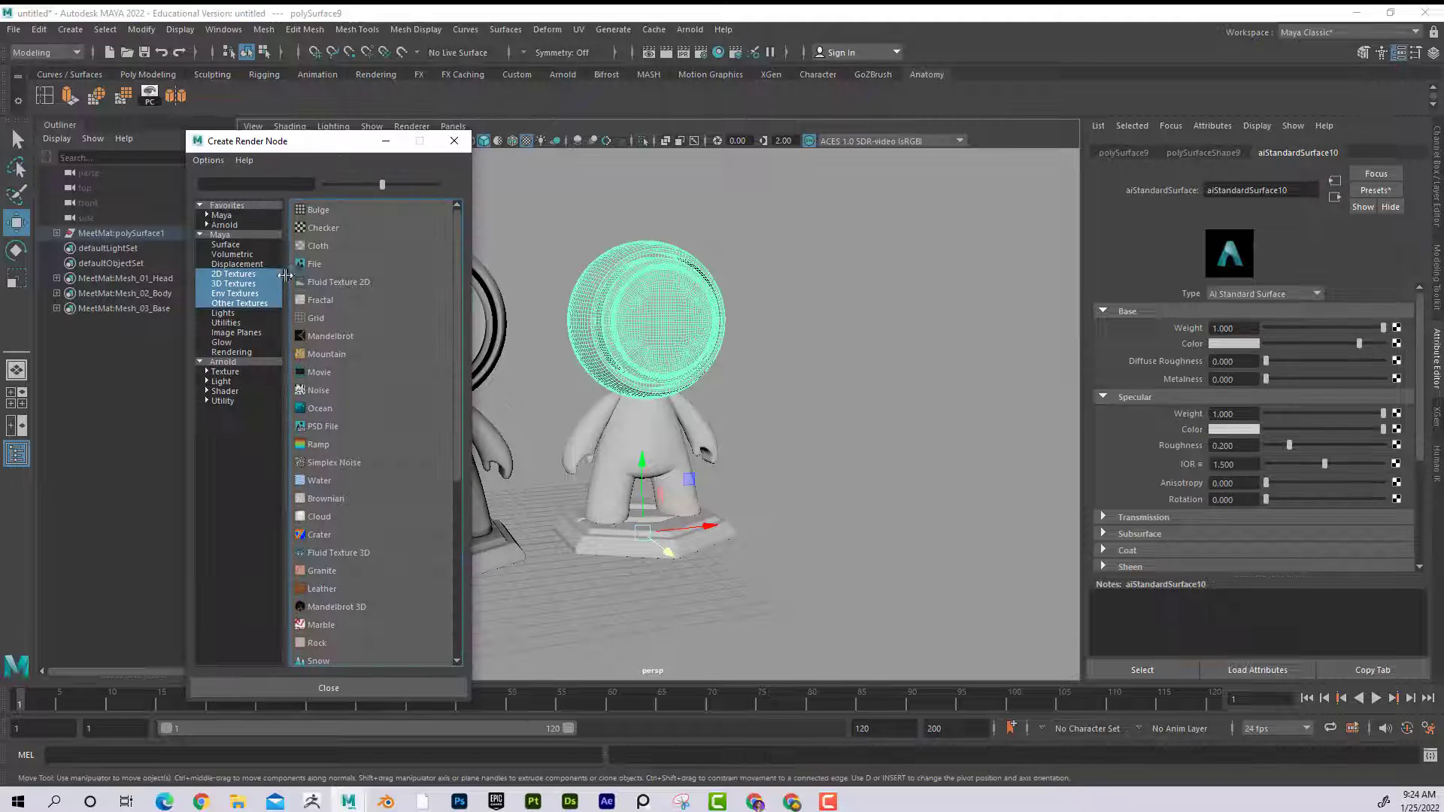
left_click(336, 261)
left_click(1399, 357)
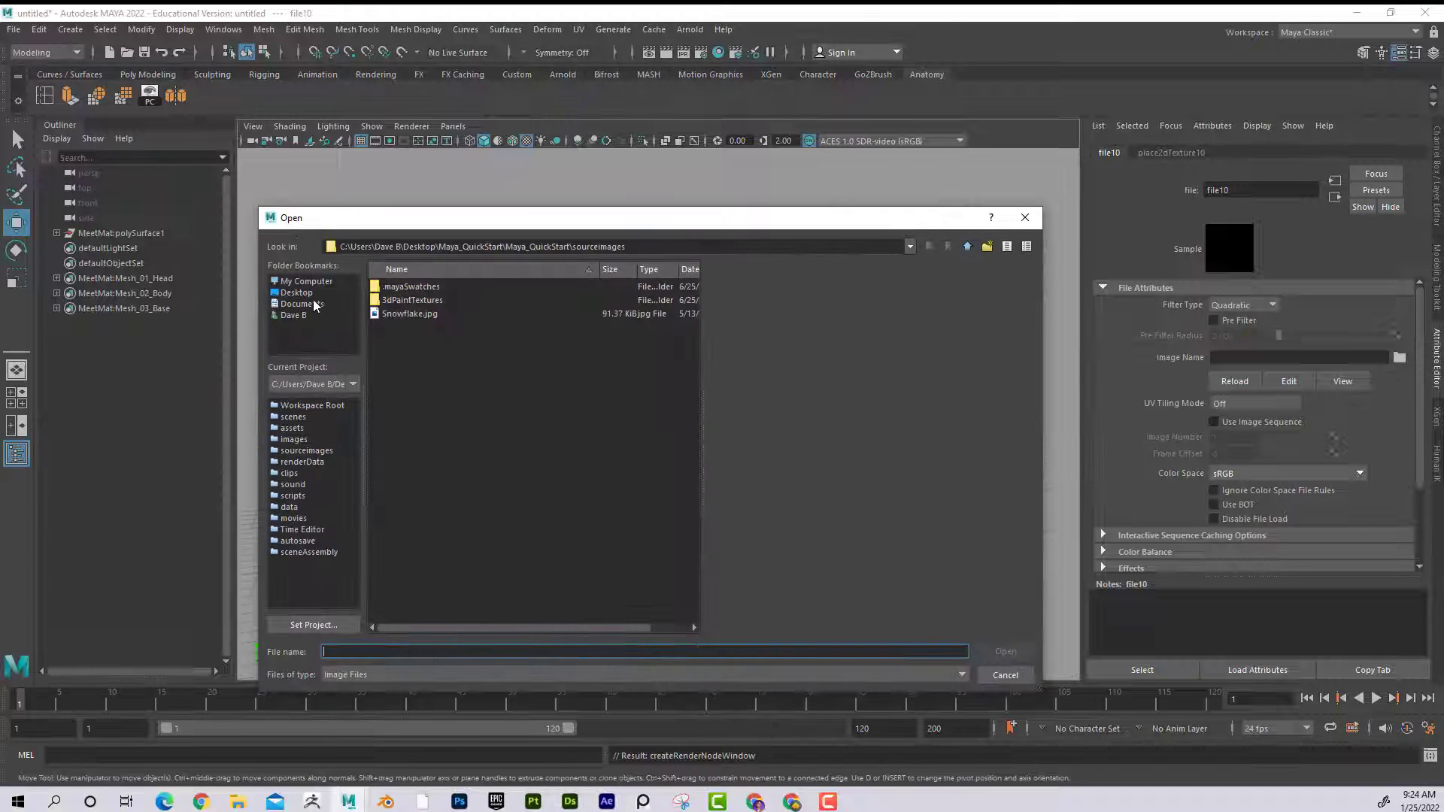
left_click(309, 295)
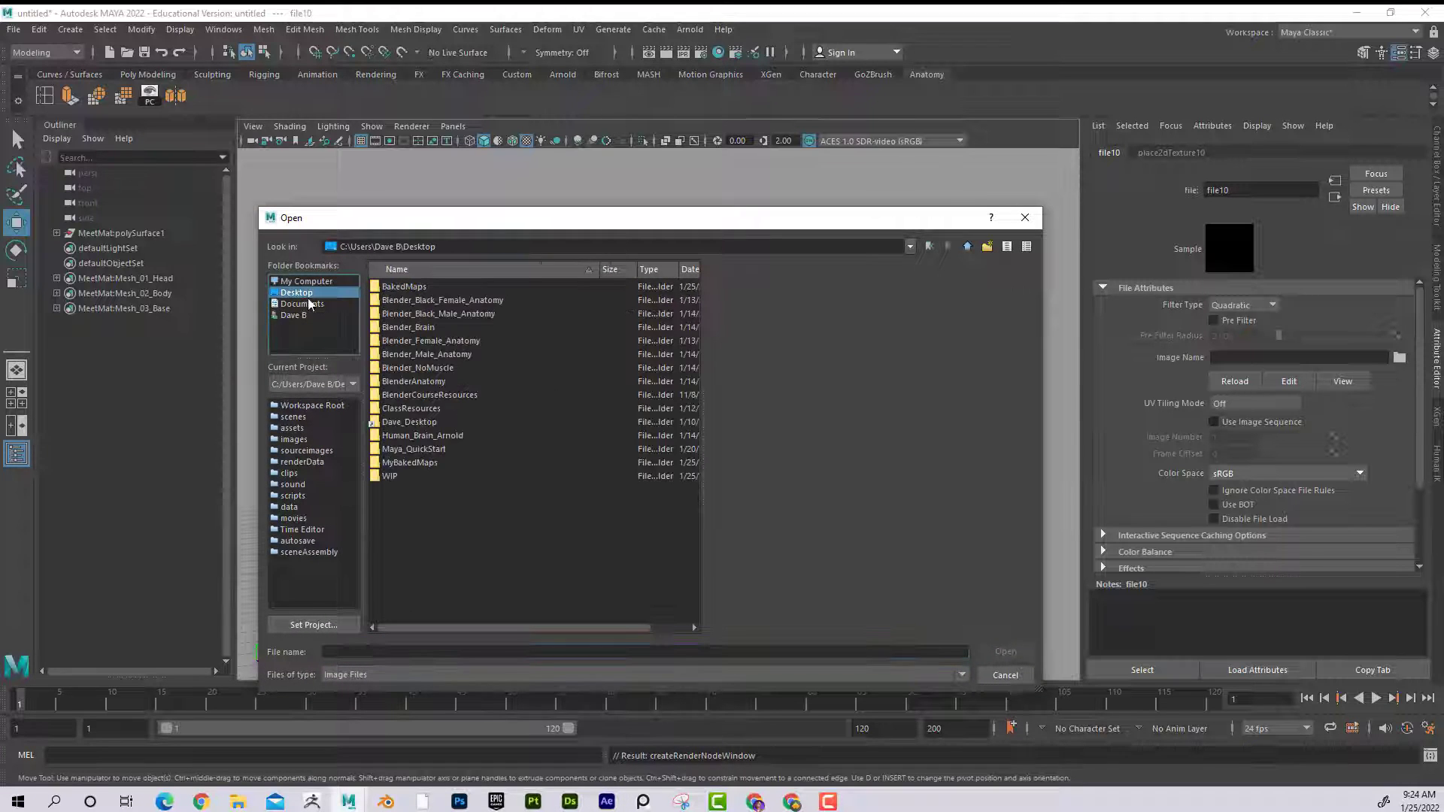
double_click(408, 463)
left_click(419, 301)
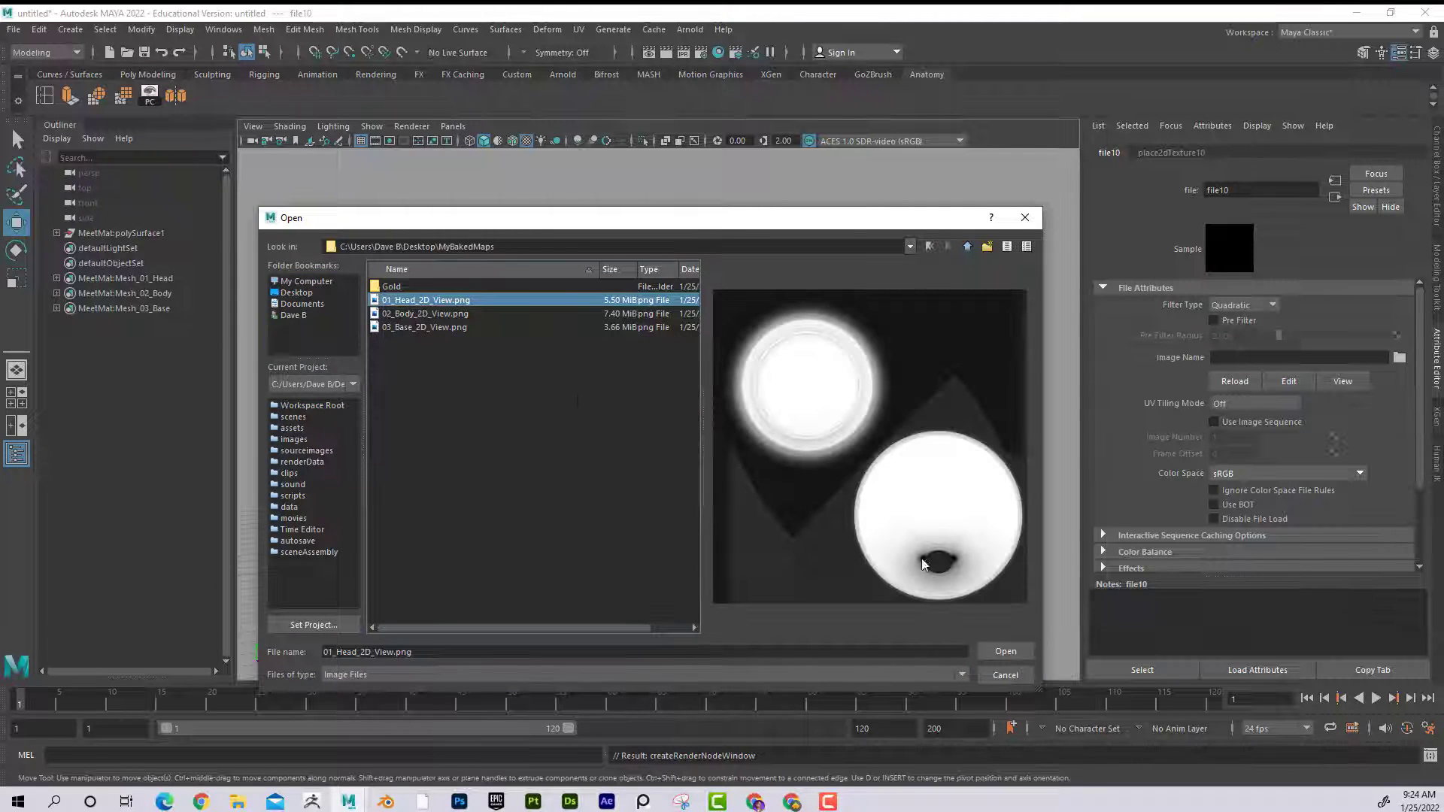
double_click(402, 288)
left_click(434, 289)
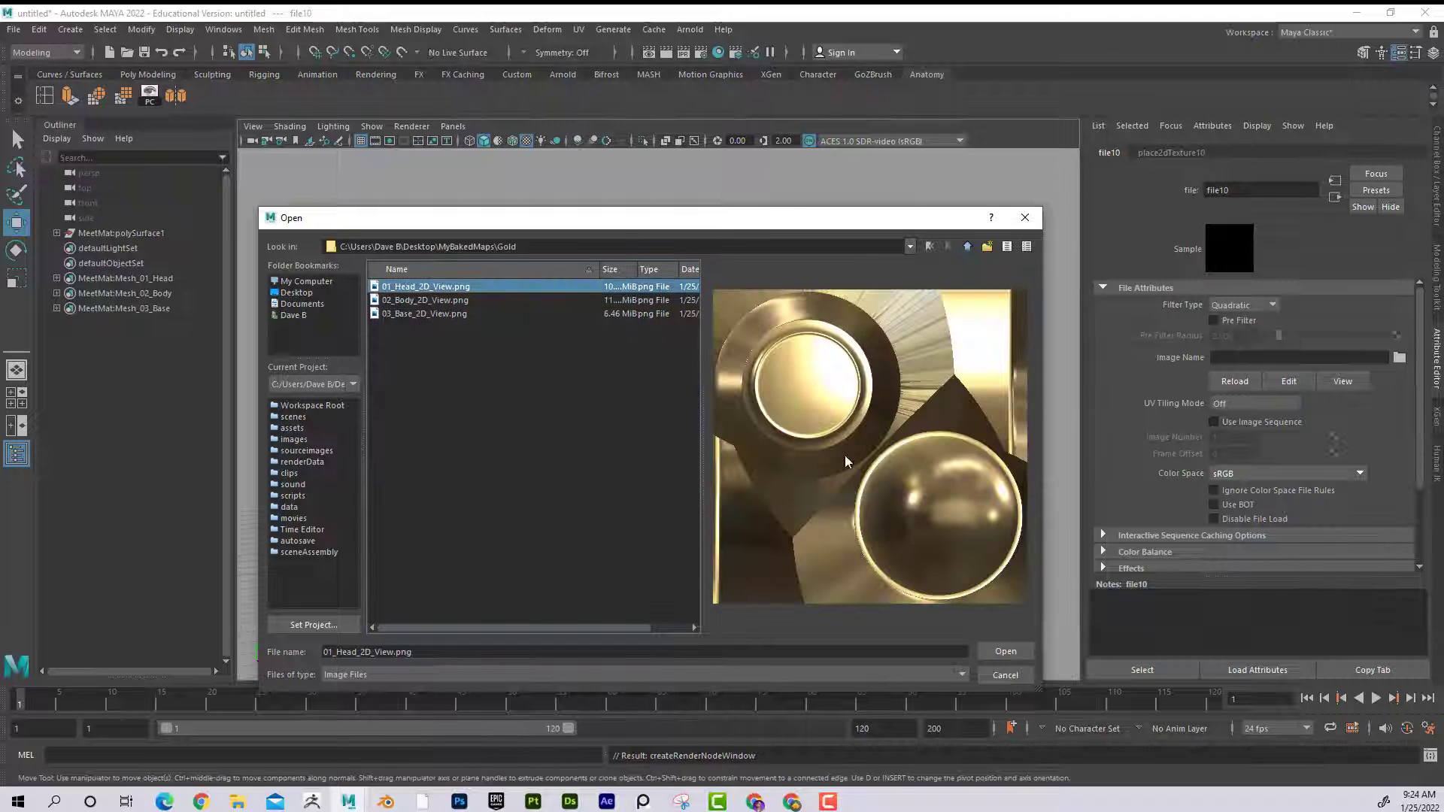
left_click(1006, 651)
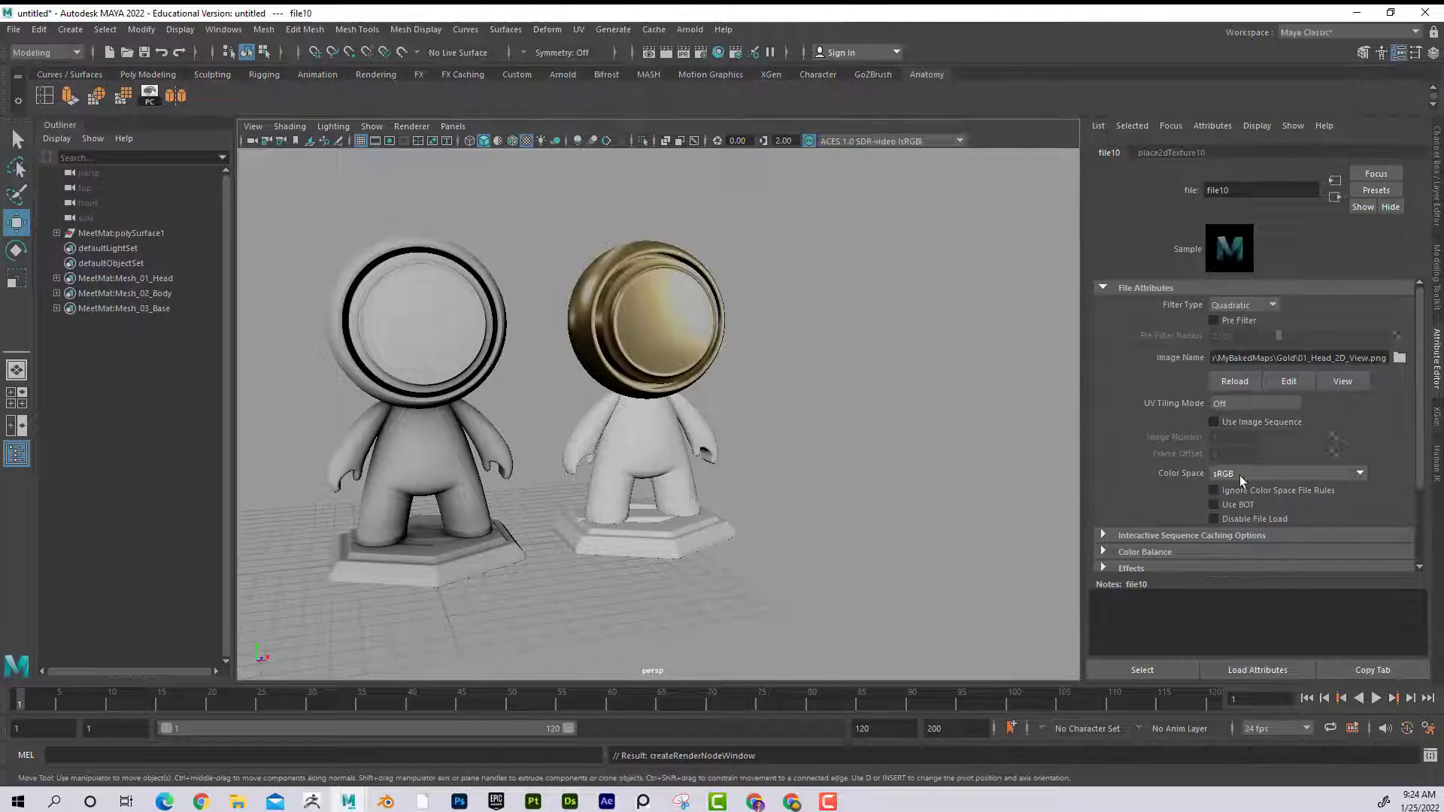
Assign a new aiStandardSurface material to the body of the gold-headed figure.
left_click_drag(613, 442, 730, 504, "alt")
left_click(777, 481)
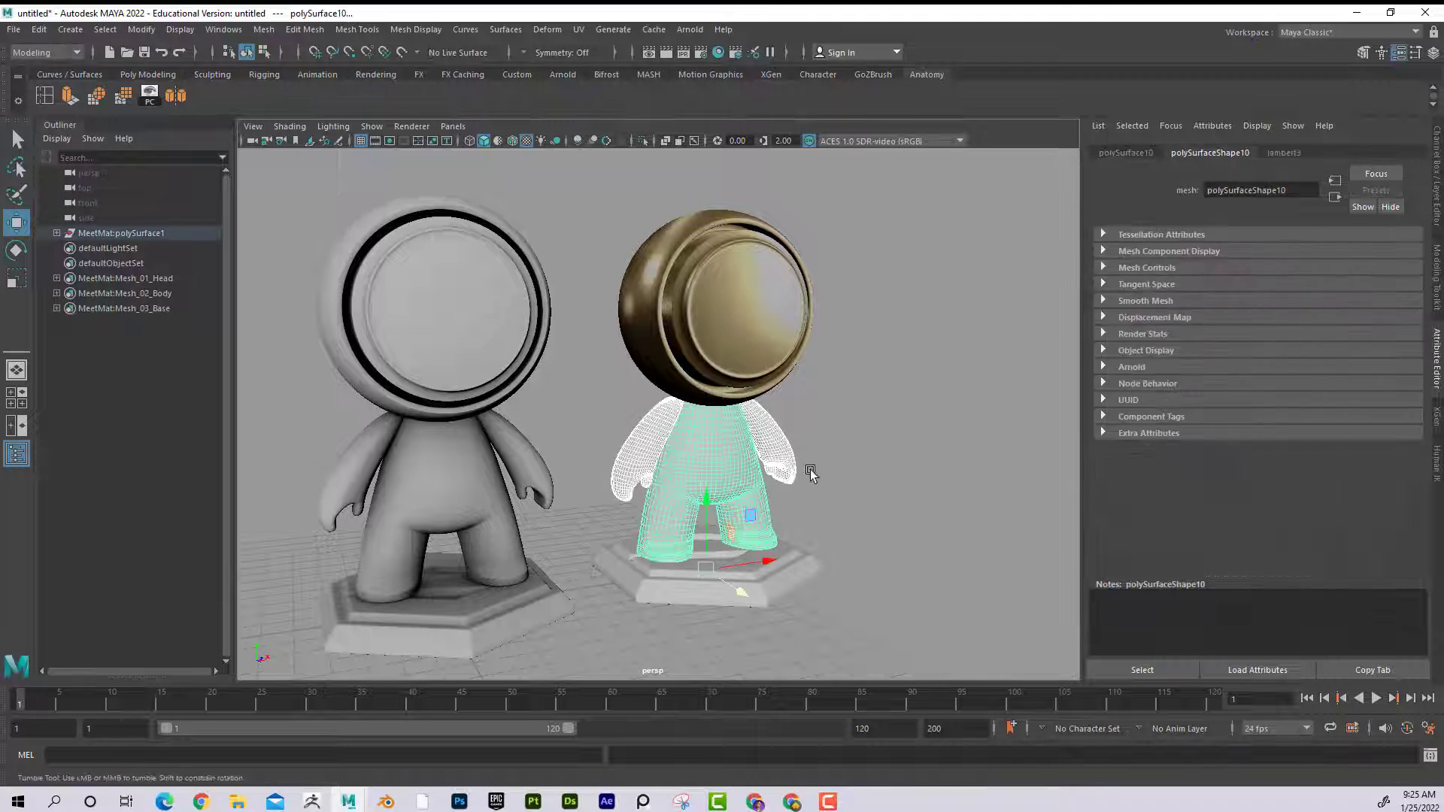
right_click_drag(724, 387, 865, 783)
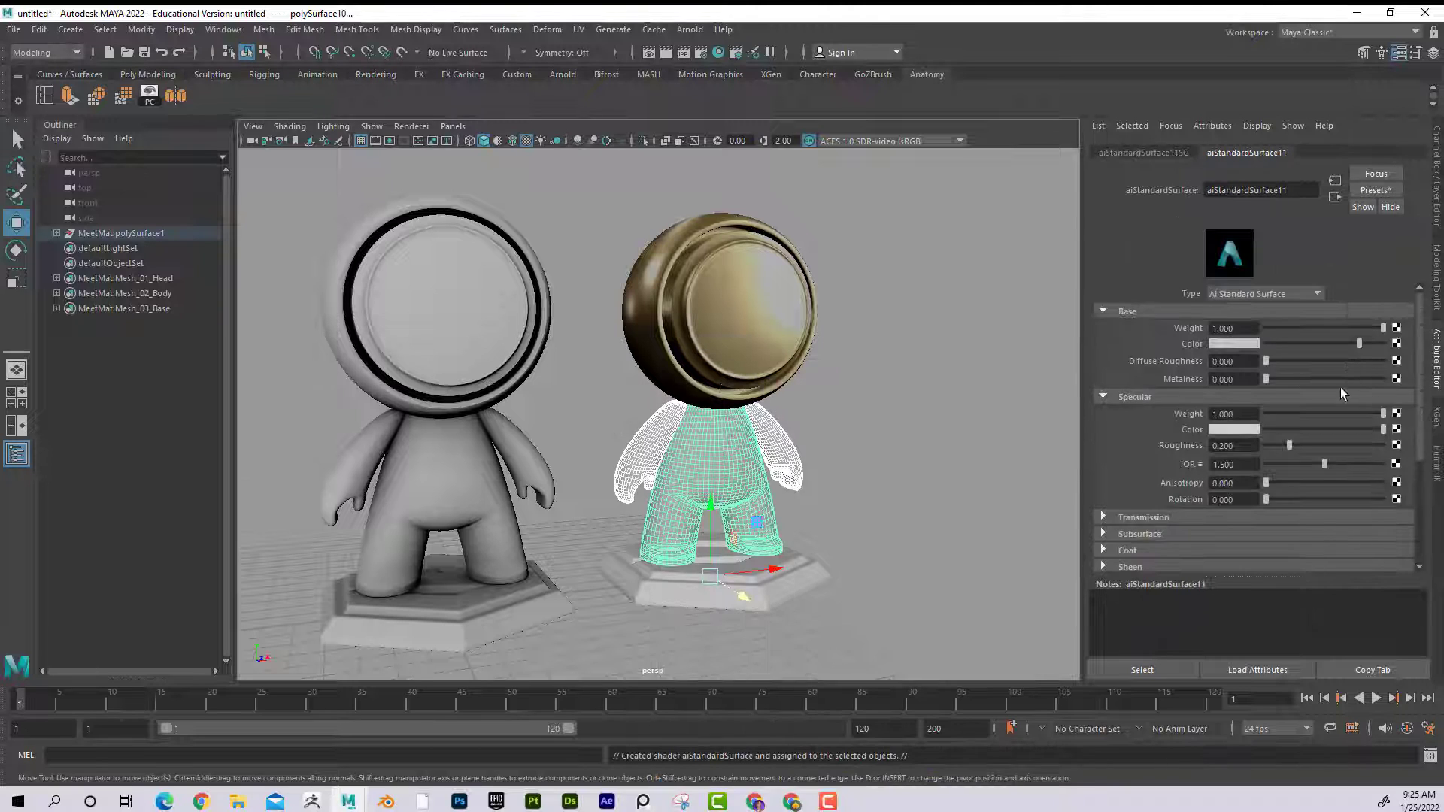
Connect a File texture to the body material's base color and load 02_Body_2D_View.png from the MyBakedMaps Gold folder.
left_click(1397, 343)
left_click(314, 264)
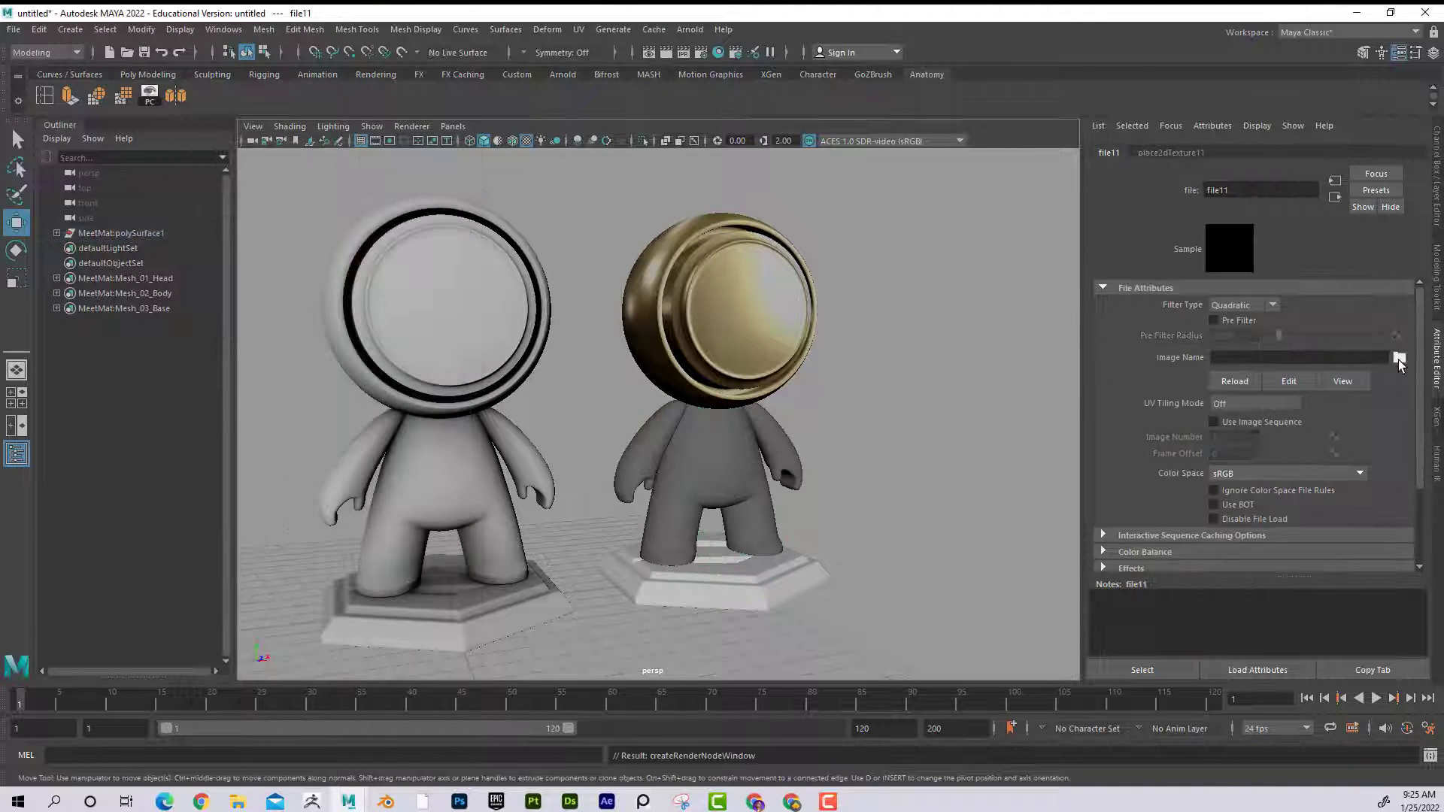
left_click(1399, 358)
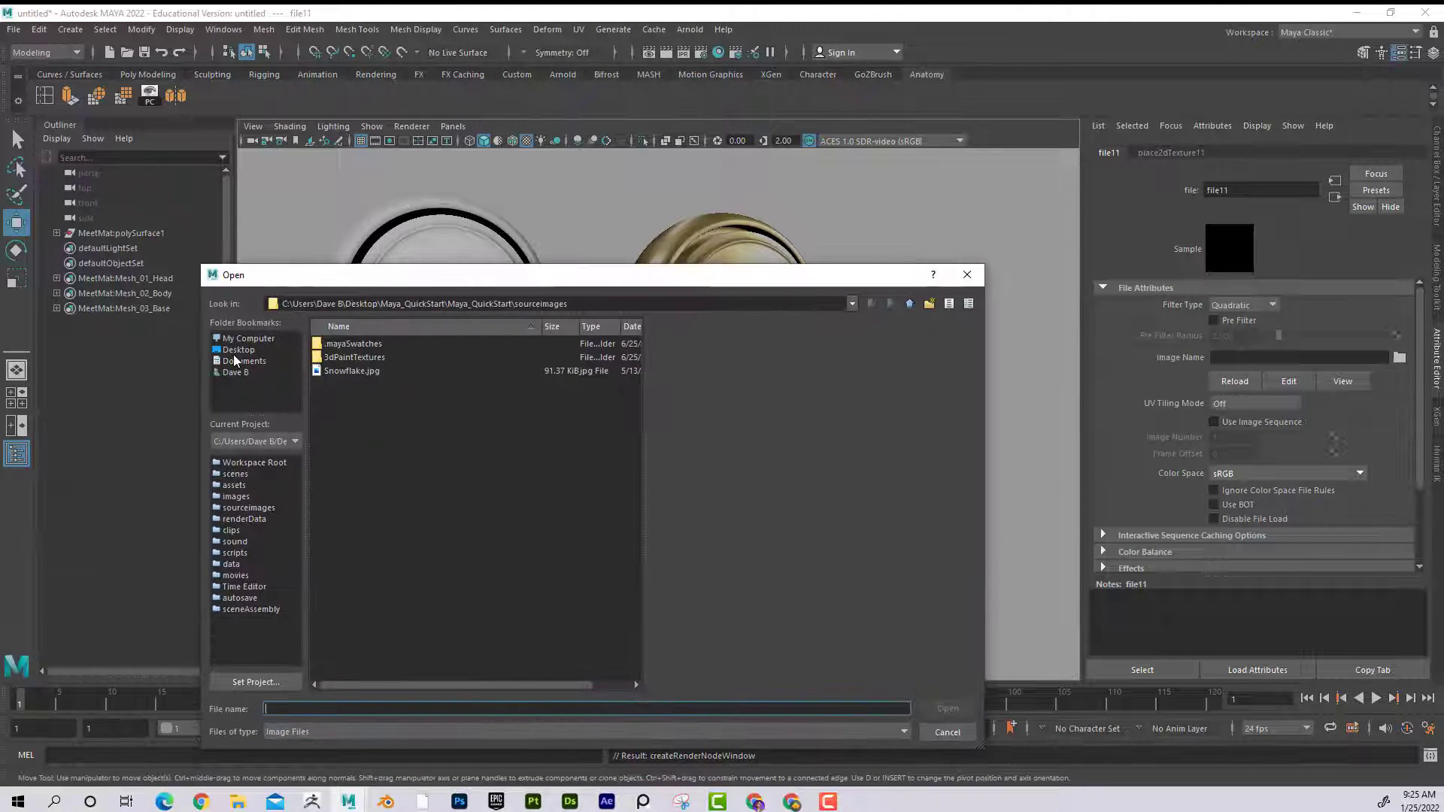
left_click(239, 349)
double_click(366, 520)
left_click(361, 371)
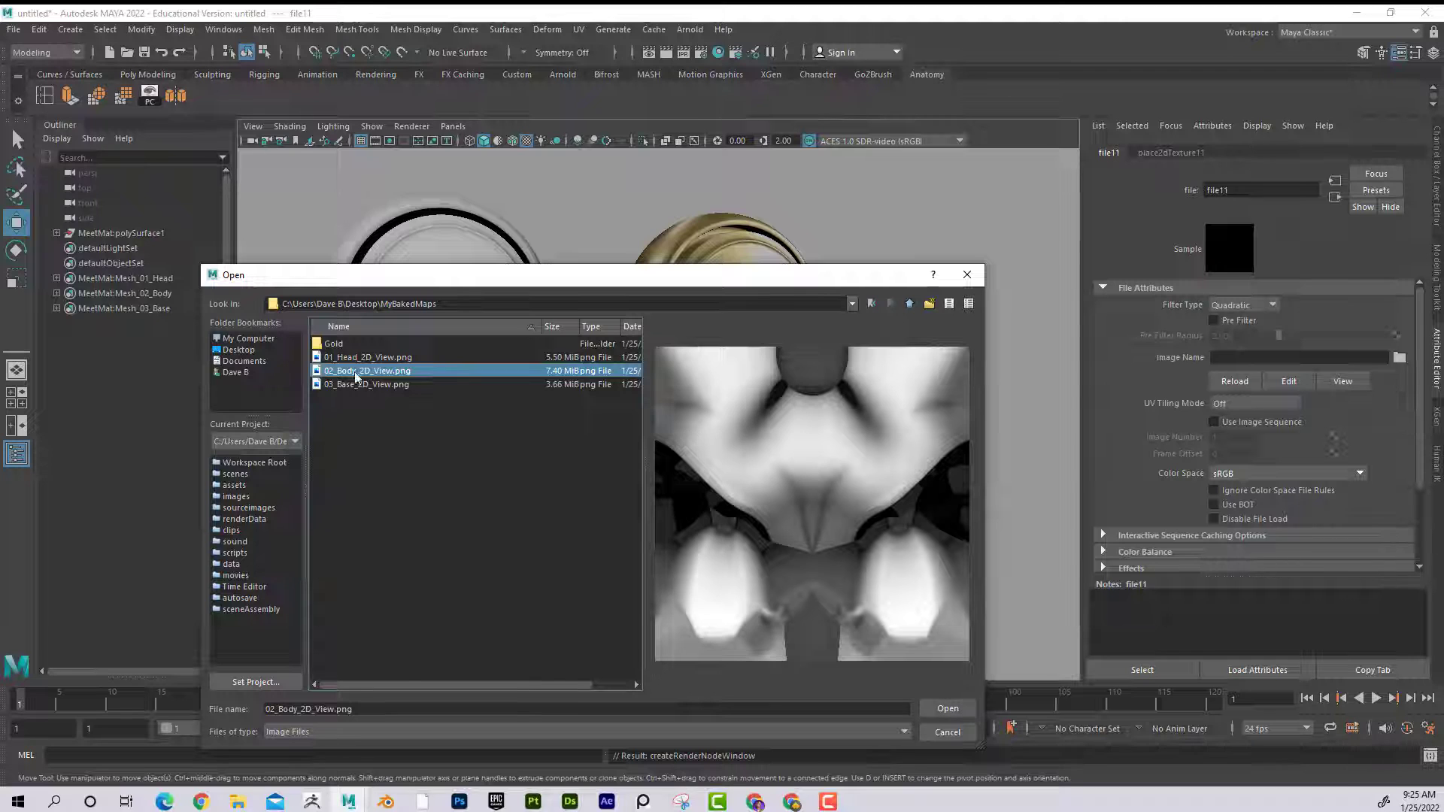
double_click(339, 345)
left_click(390, 361)
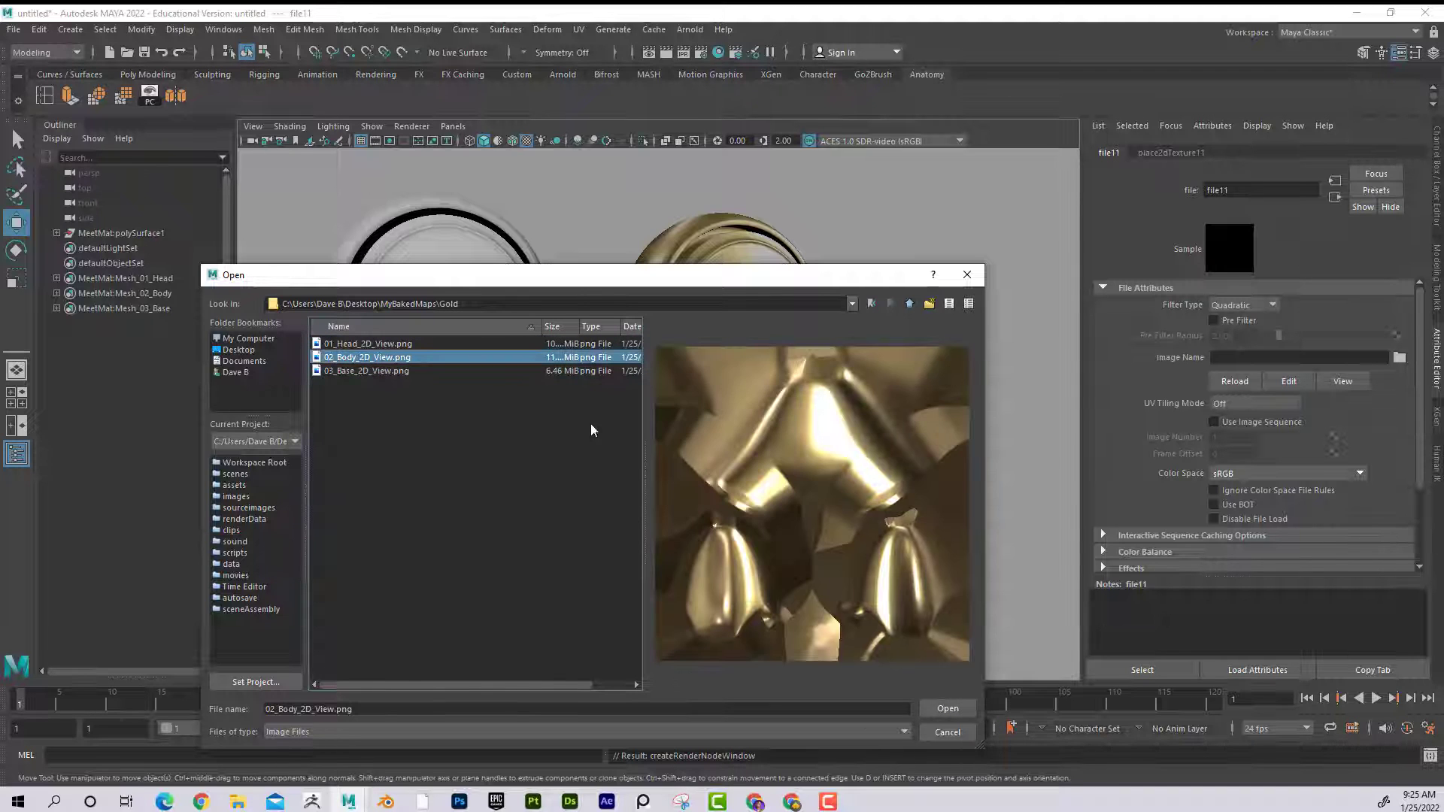
left_click(947, 708)
Assign a new aiStandardSurface to the gold figure's base, with 03_Base_2D_View.png from the MyBakedMaps Gold folder as its base color File texture.
left_click(694, 577)
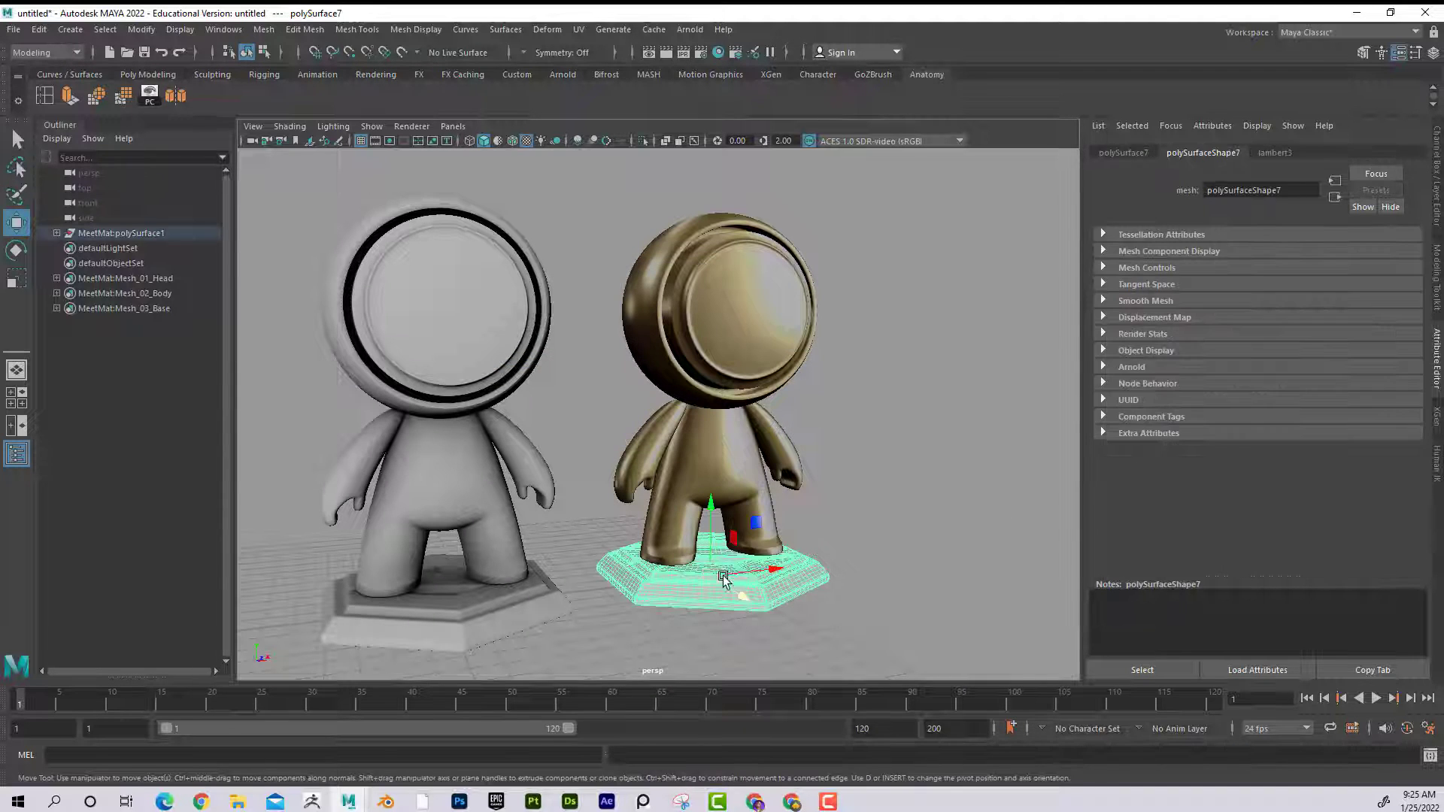
right_click_drag(708, 578, 820, 785)
left_click(1396, 342)
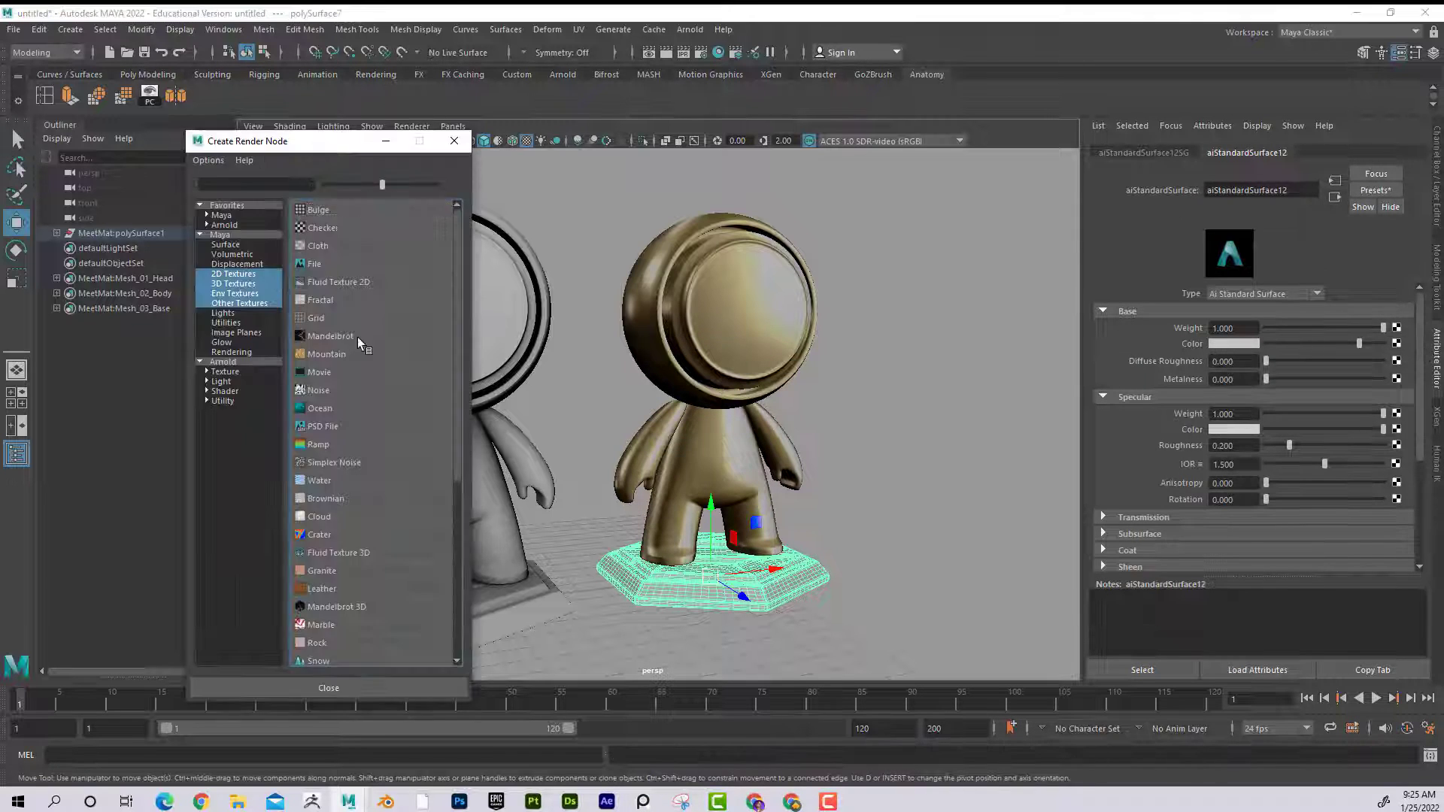
left_click(305, 285)
left_click(1399, 357)
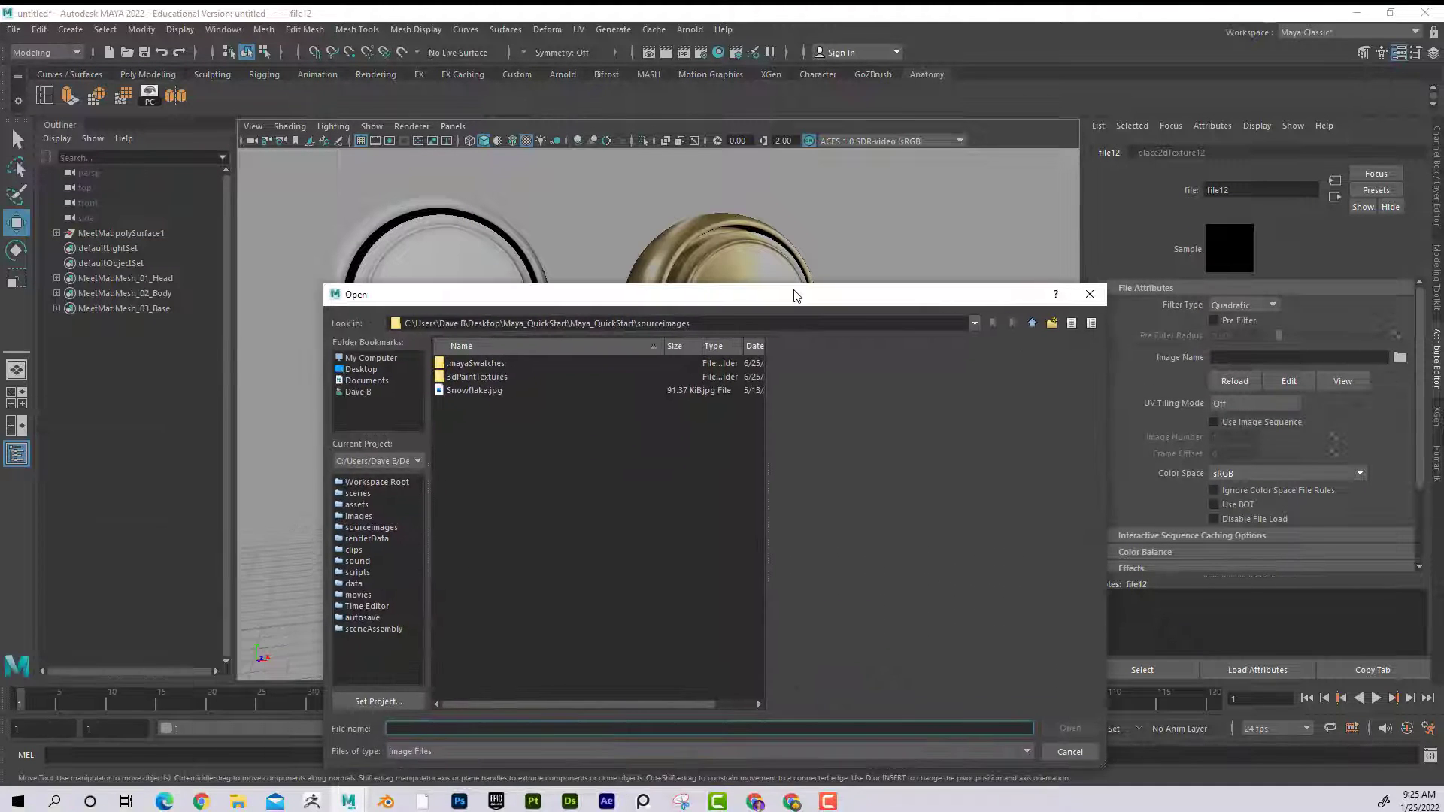
left_click(374, 369)
double_click(490, 540)
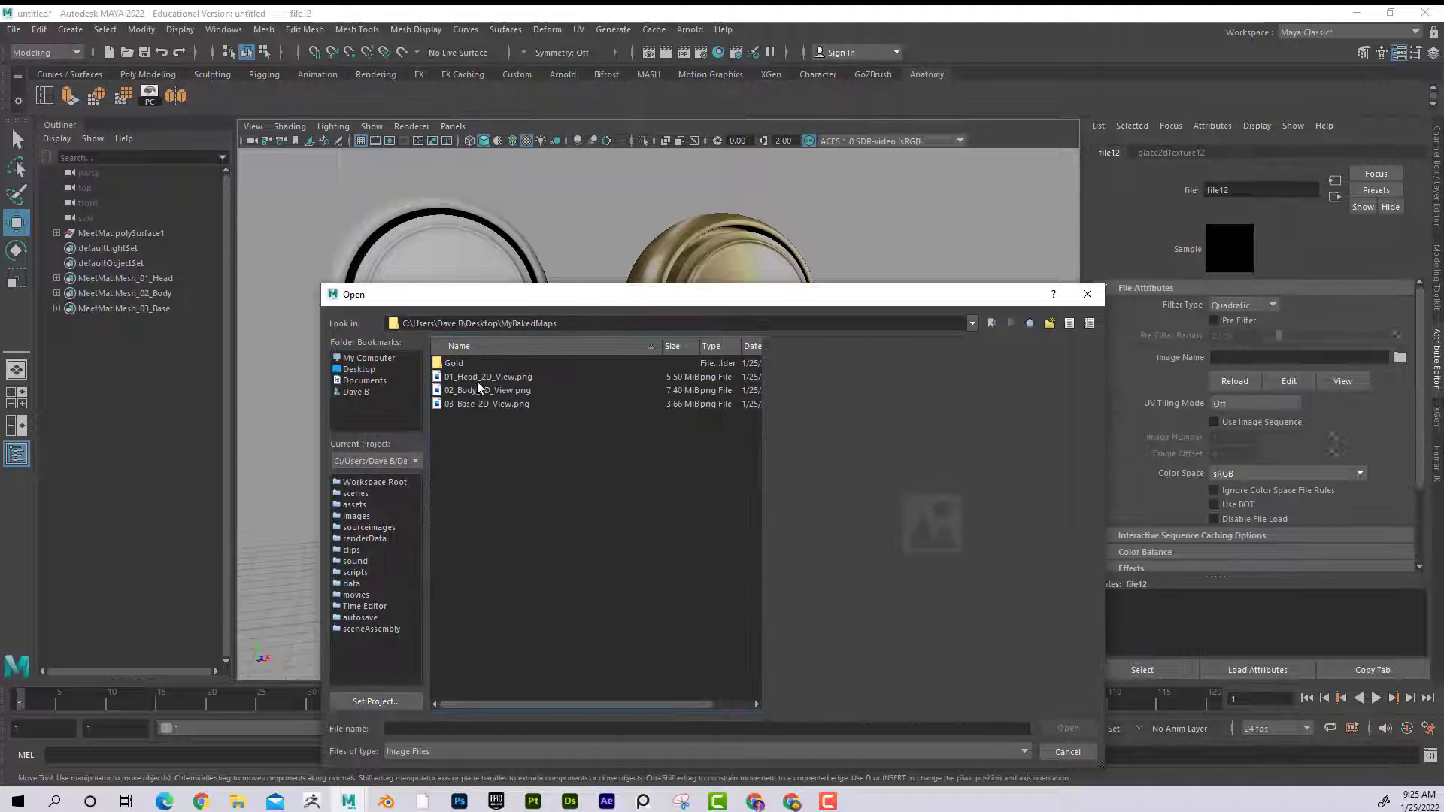
double_click(468, 364)
left_click(487, 391)
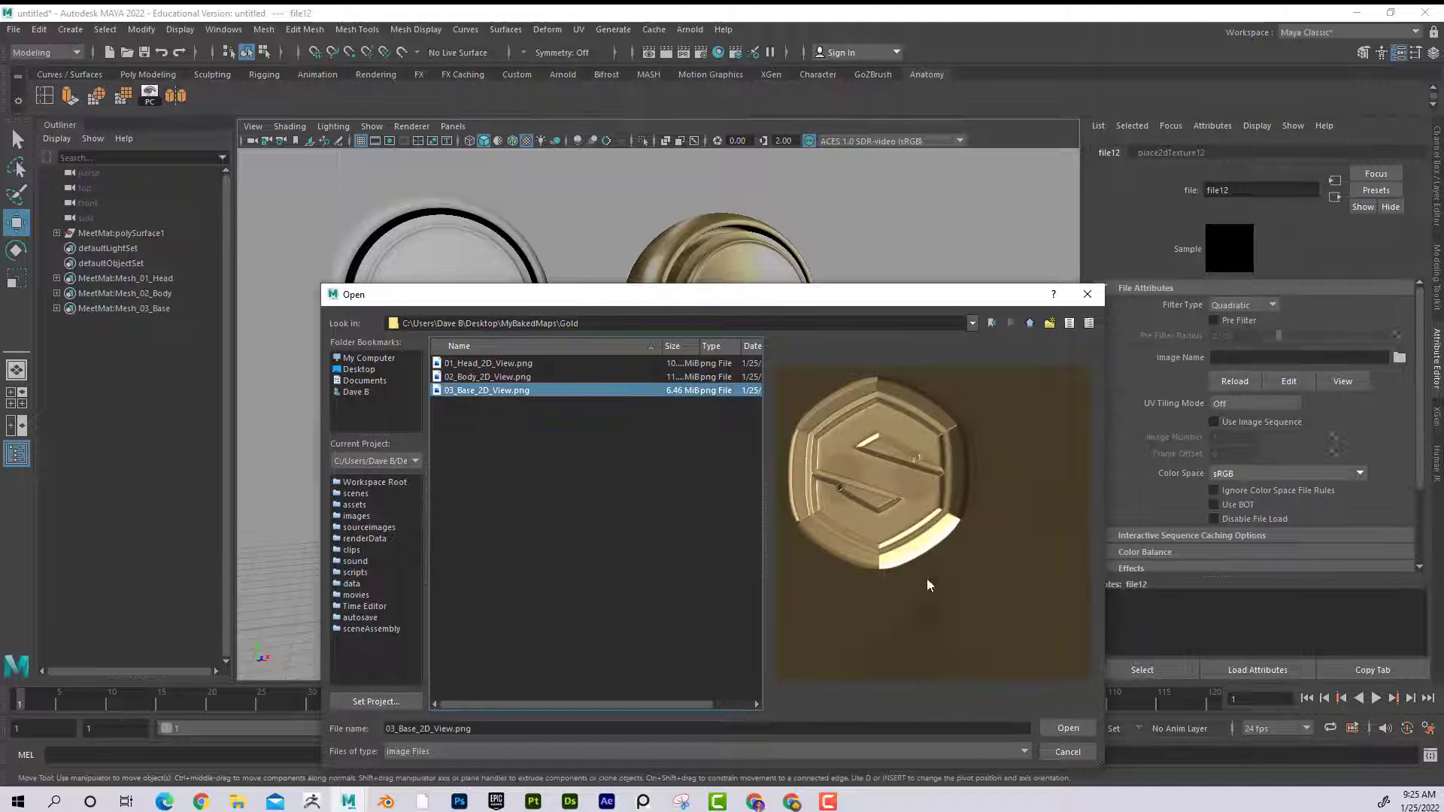
left_click(1068, 728)
left_click(872, 468)
left_click_drag(872, 468, 818, 416, "alt")
right_click_drag(819, 416, 906, 445, "alt")
left_click_drag(907, 445, 859, 391, "alt")
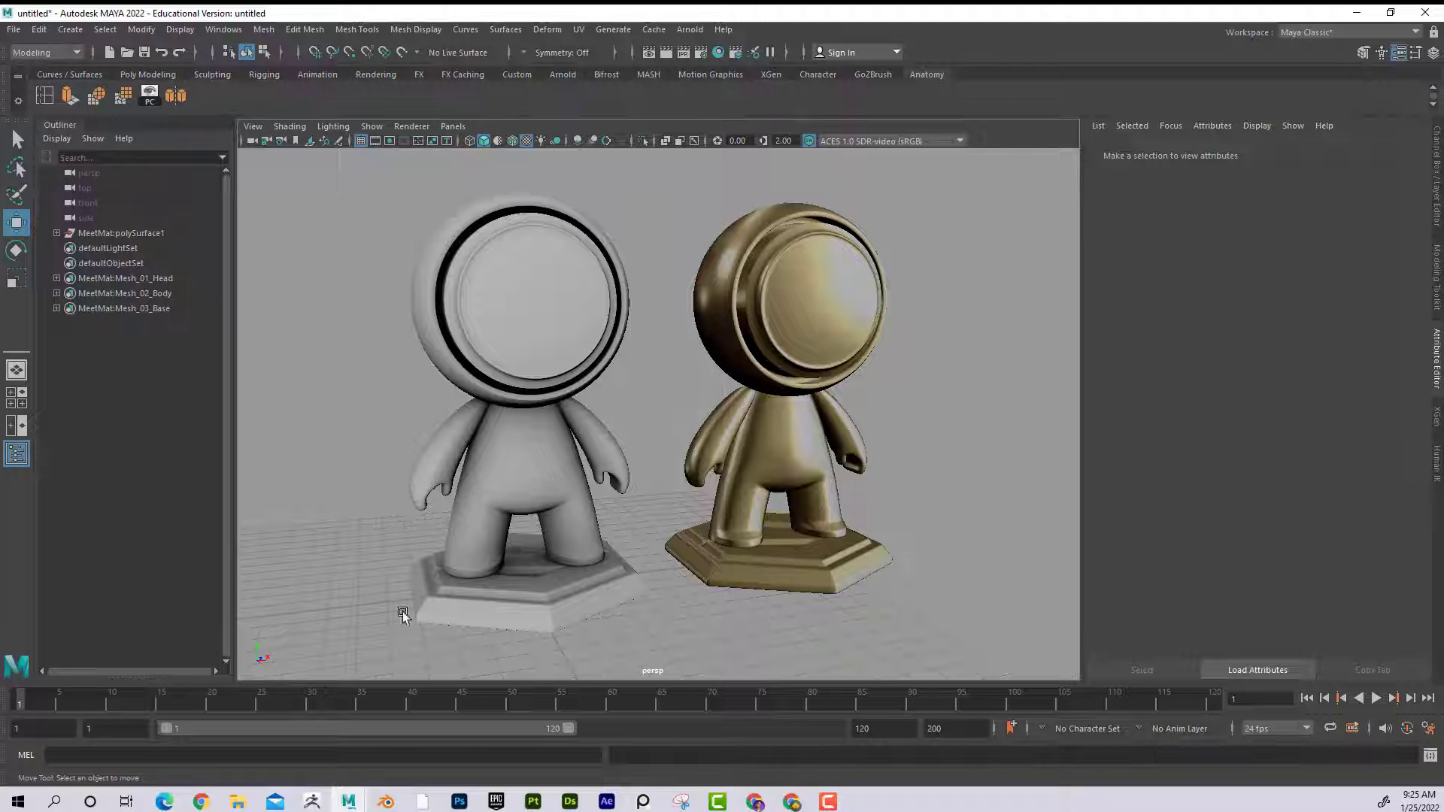
Switch to Photoshop and close the three open 2D view images.
mouse_move(449, 803)
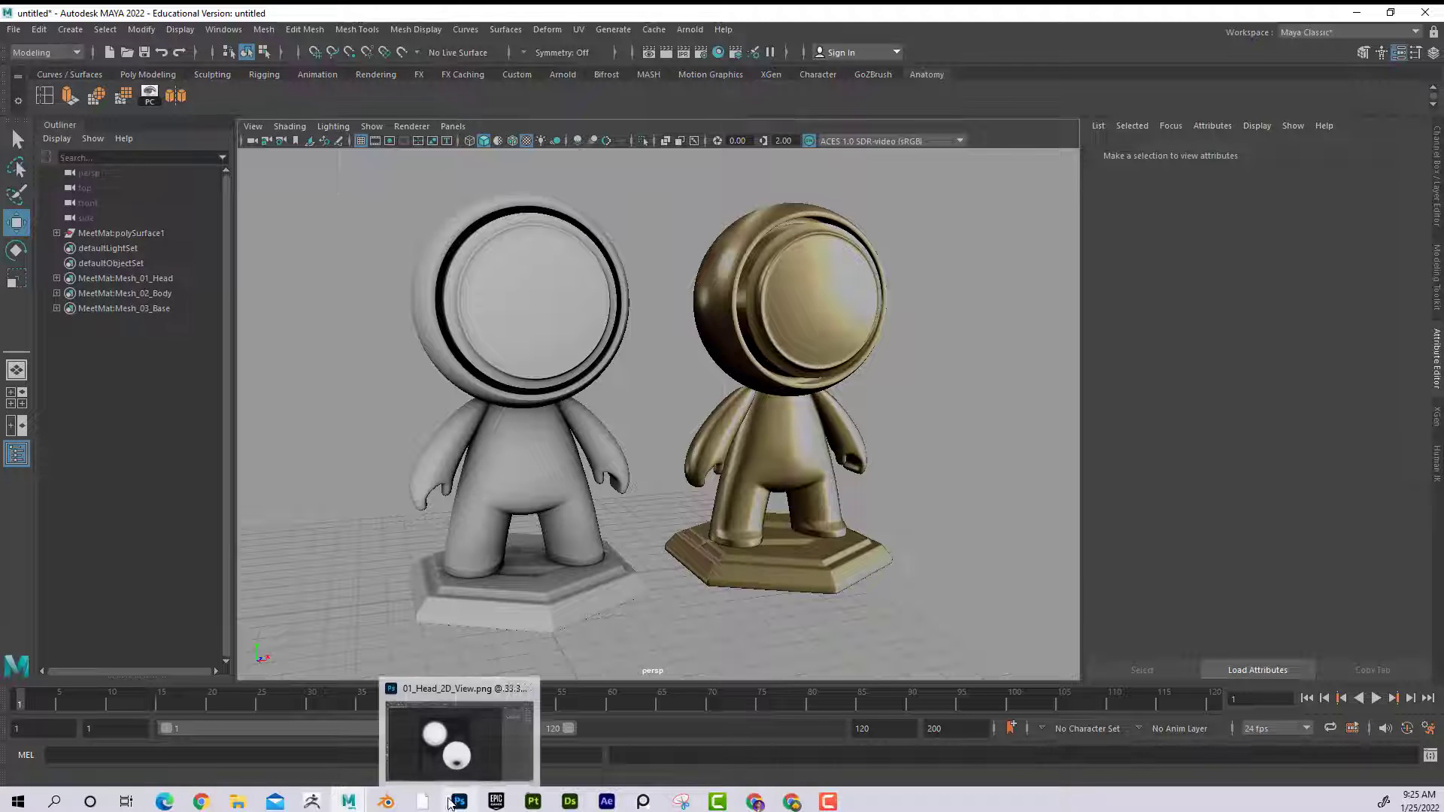
left_click(463, 694)
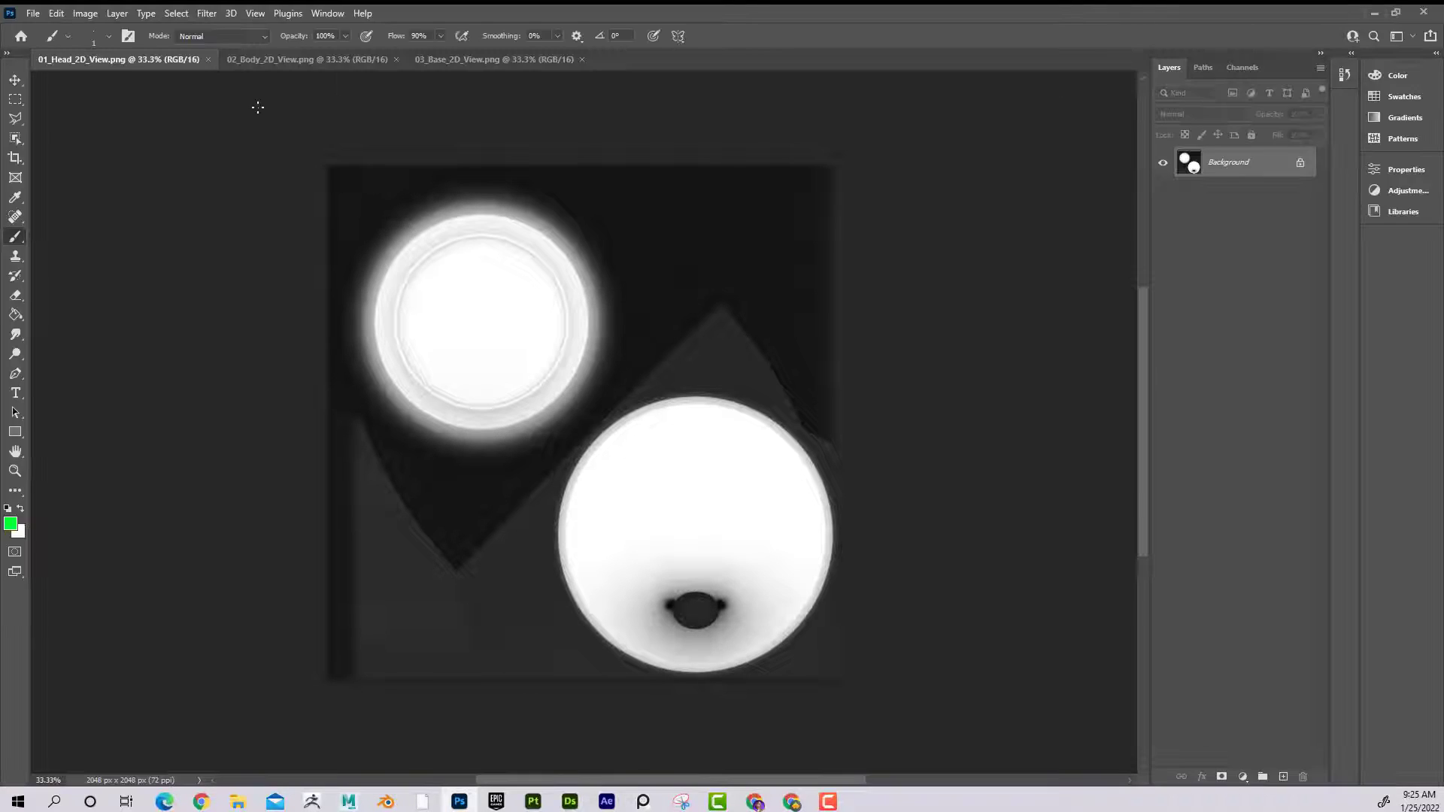
left_click(209, 58)
left_click(210, 59)
left_click(206, 59)
Open the grayscale head, body and base 2D view maps from the desktop's MyBakedMaps folder.
left_click(33, 13)
left_click(47, 42)
left_click(273, 126)
left_click(442, 146, "shift")
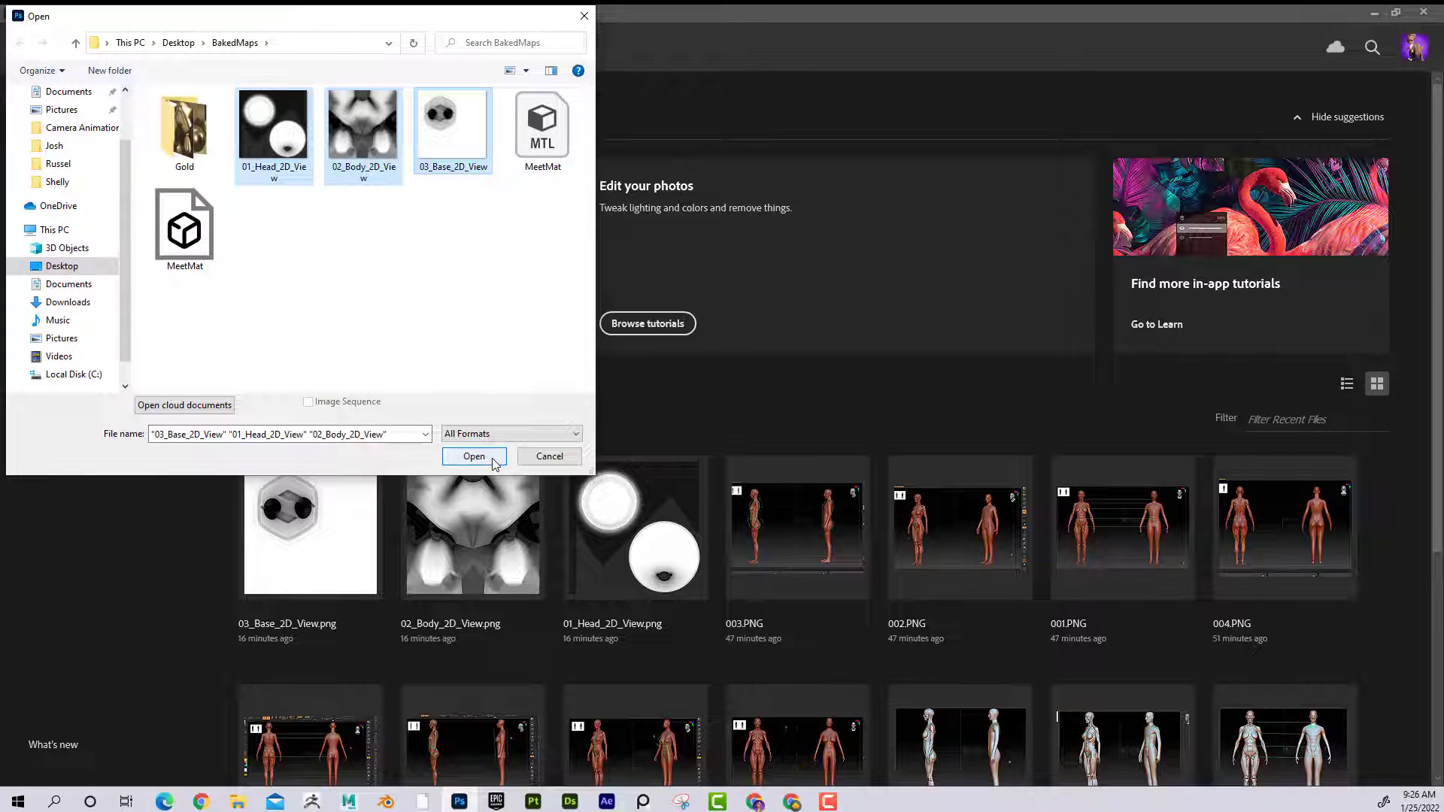
left_click(178, 43)
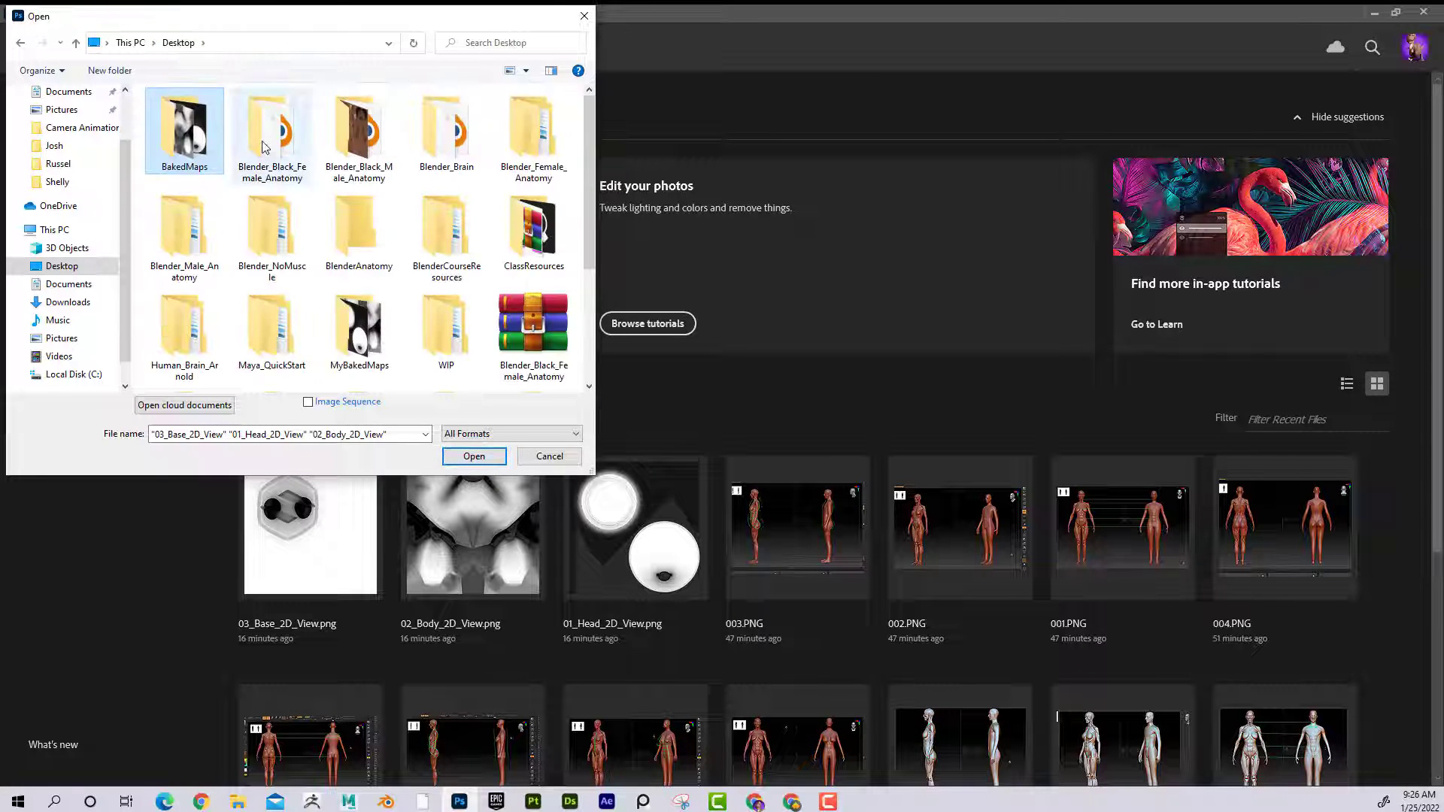
scroll(322, 211, "down", 2)
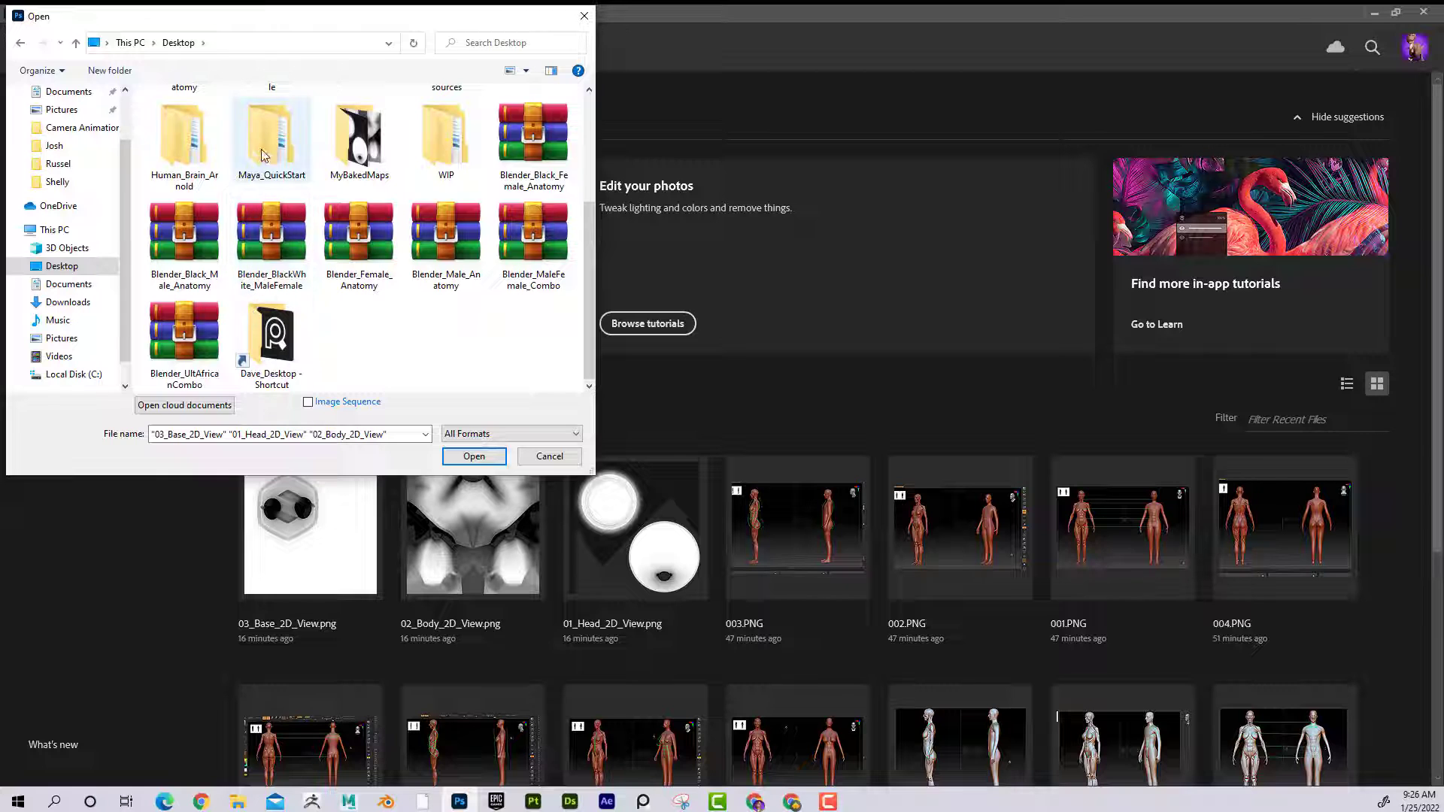
double_click(359, 139)
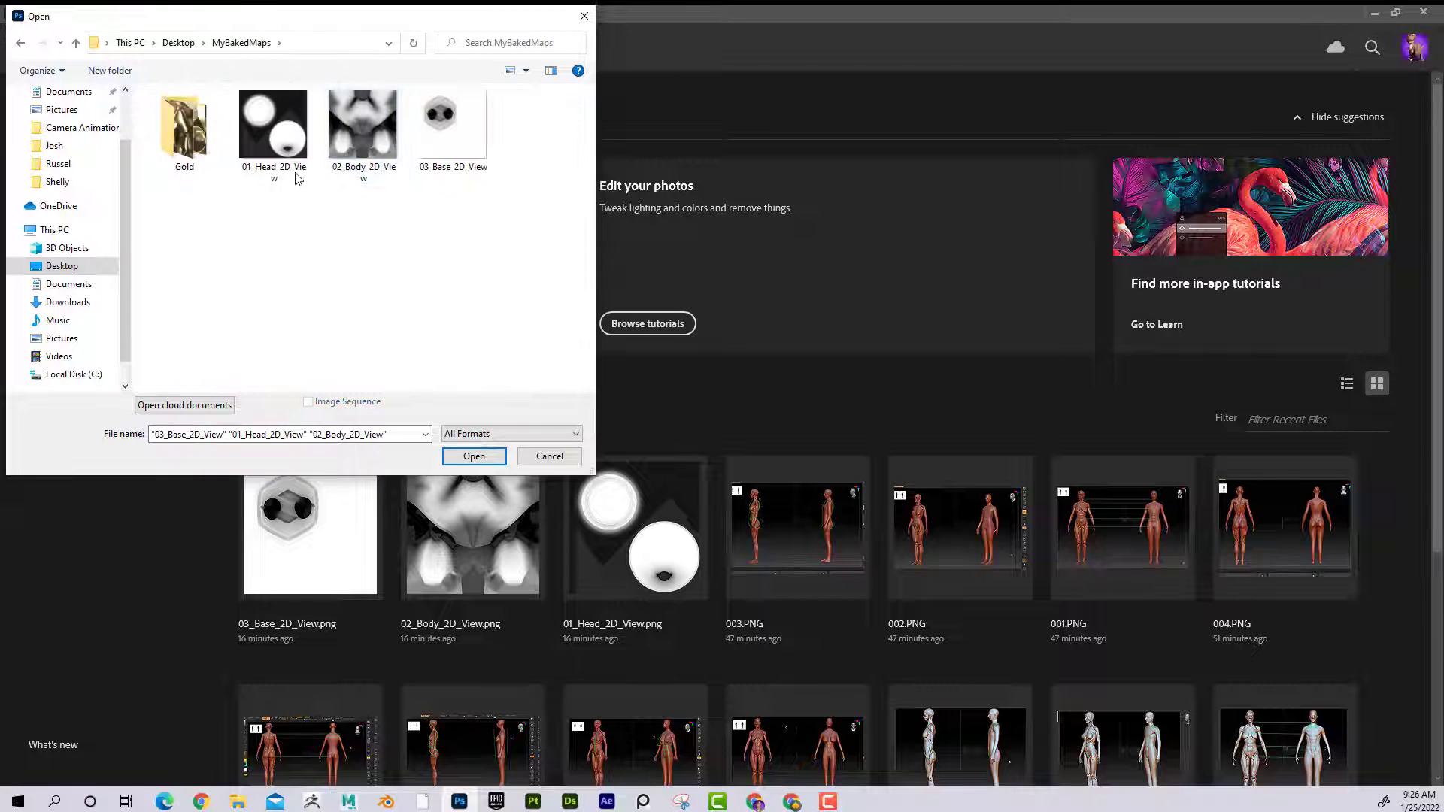
left_click(474, 455)
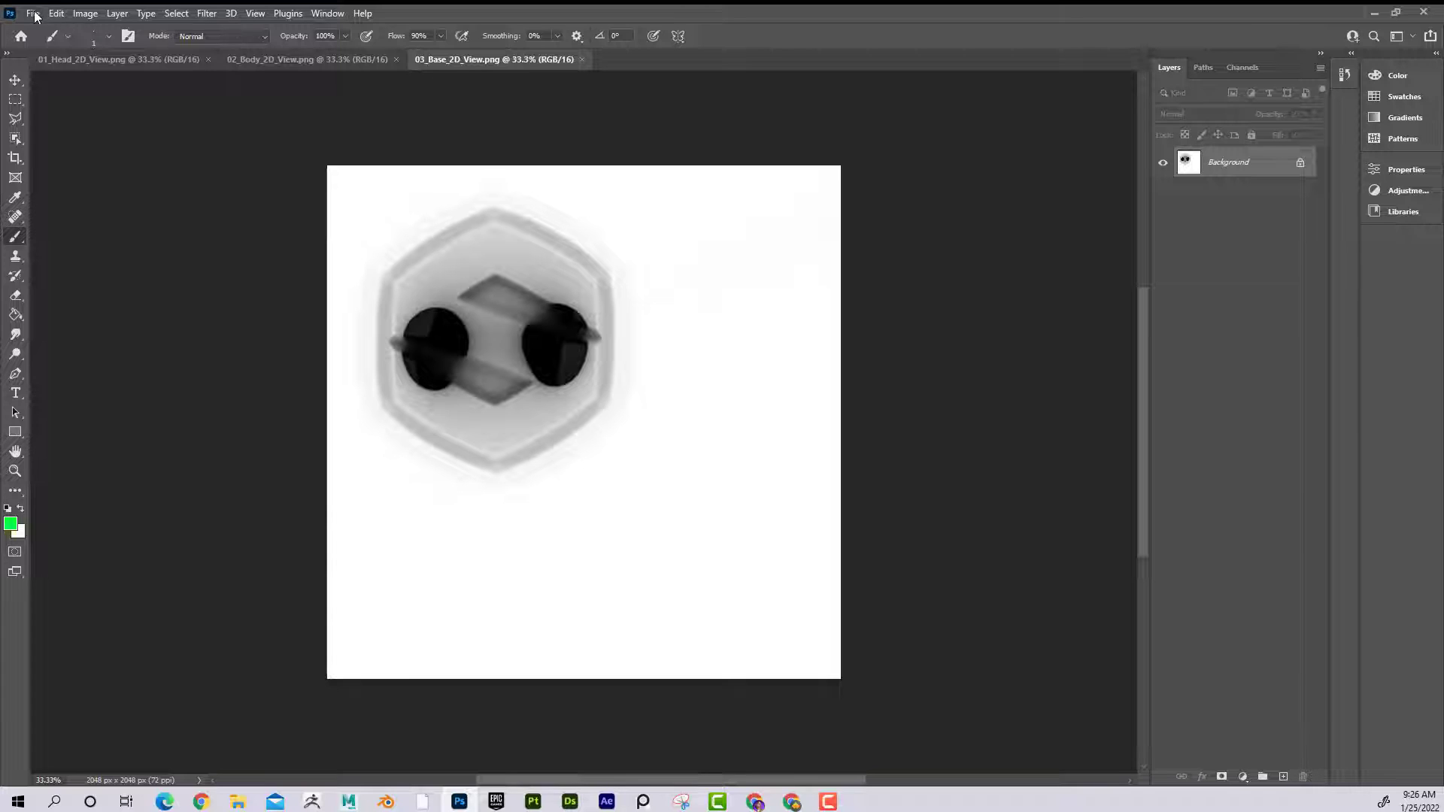
Open all three gold 2D view maps from the Gold folder inside MyBakedMaps.
left_click(33, 13)
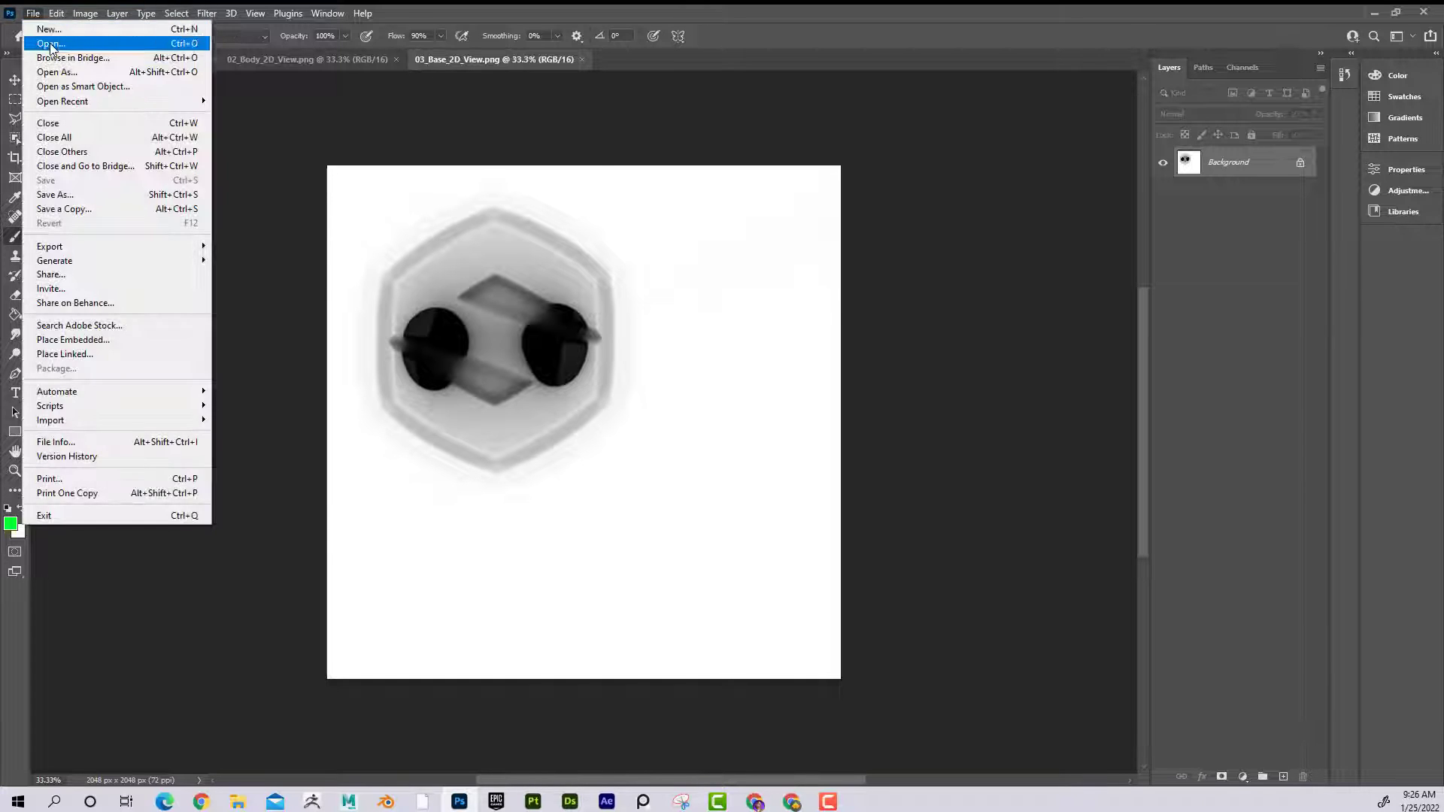
left_click(50, 43)
double_click(183, 129)
key("ctrl+a")
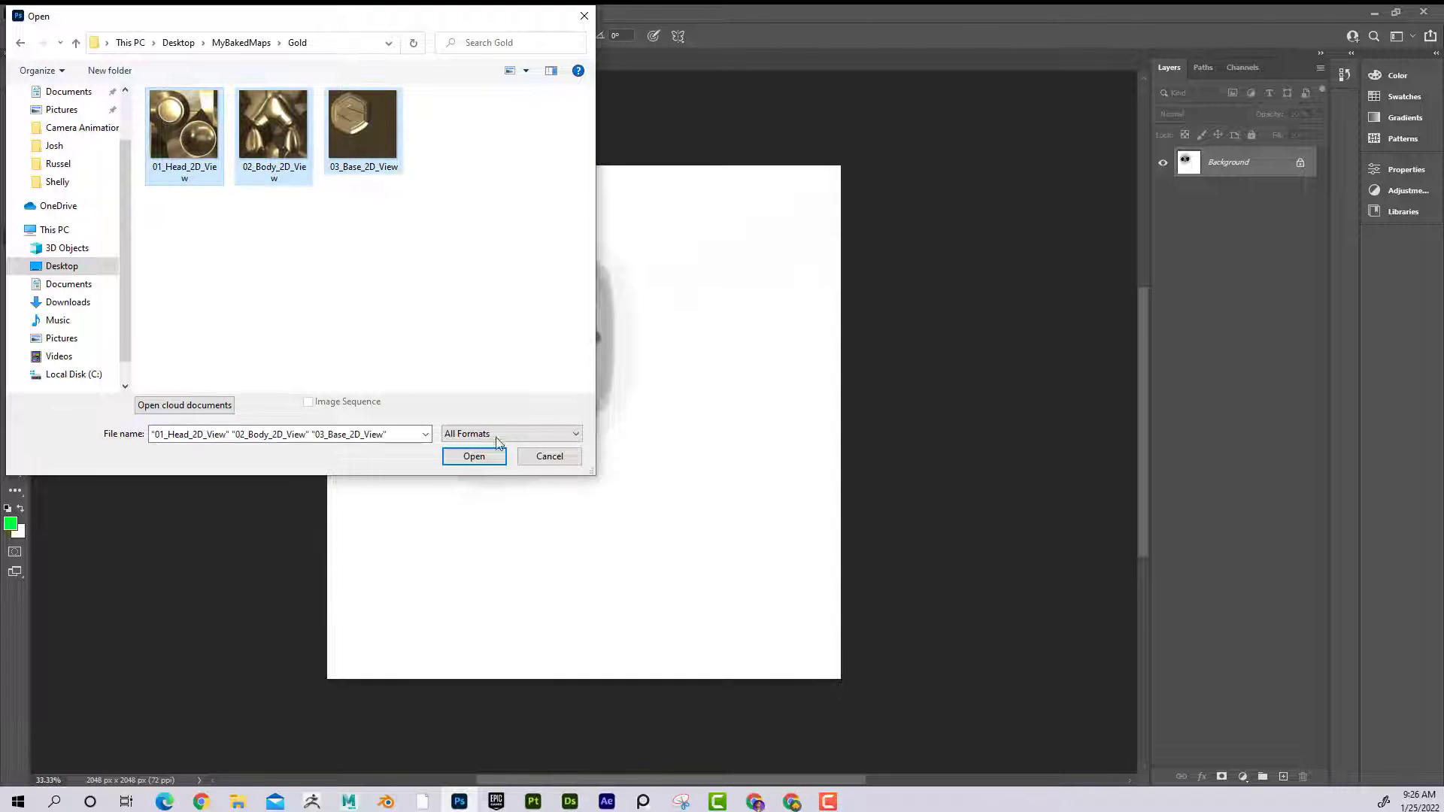
left_click(496, 455)
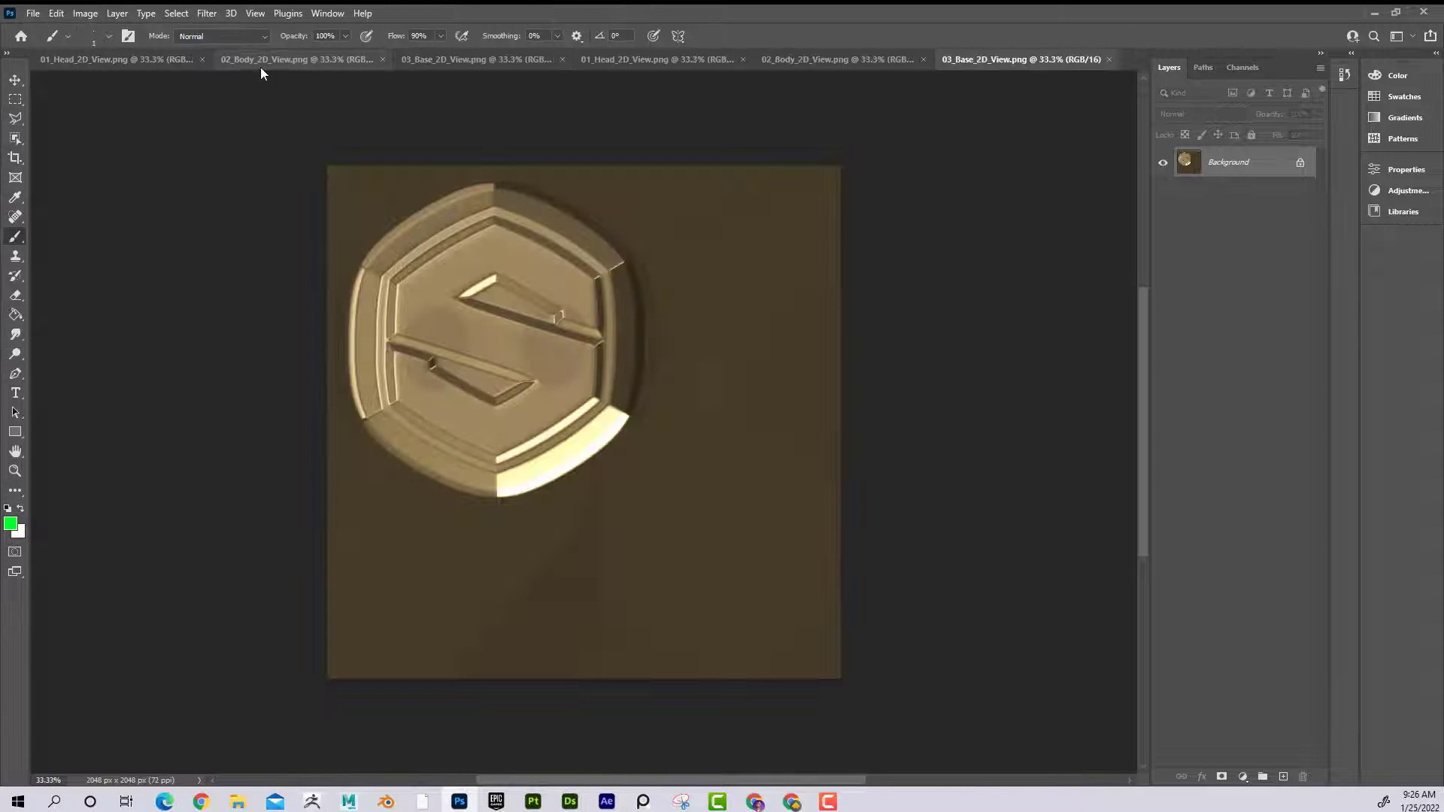
Copy the whole grayscale head map onto the gold head map as a new layer and set its blend mode to Multiply.
left_click(120, 59)
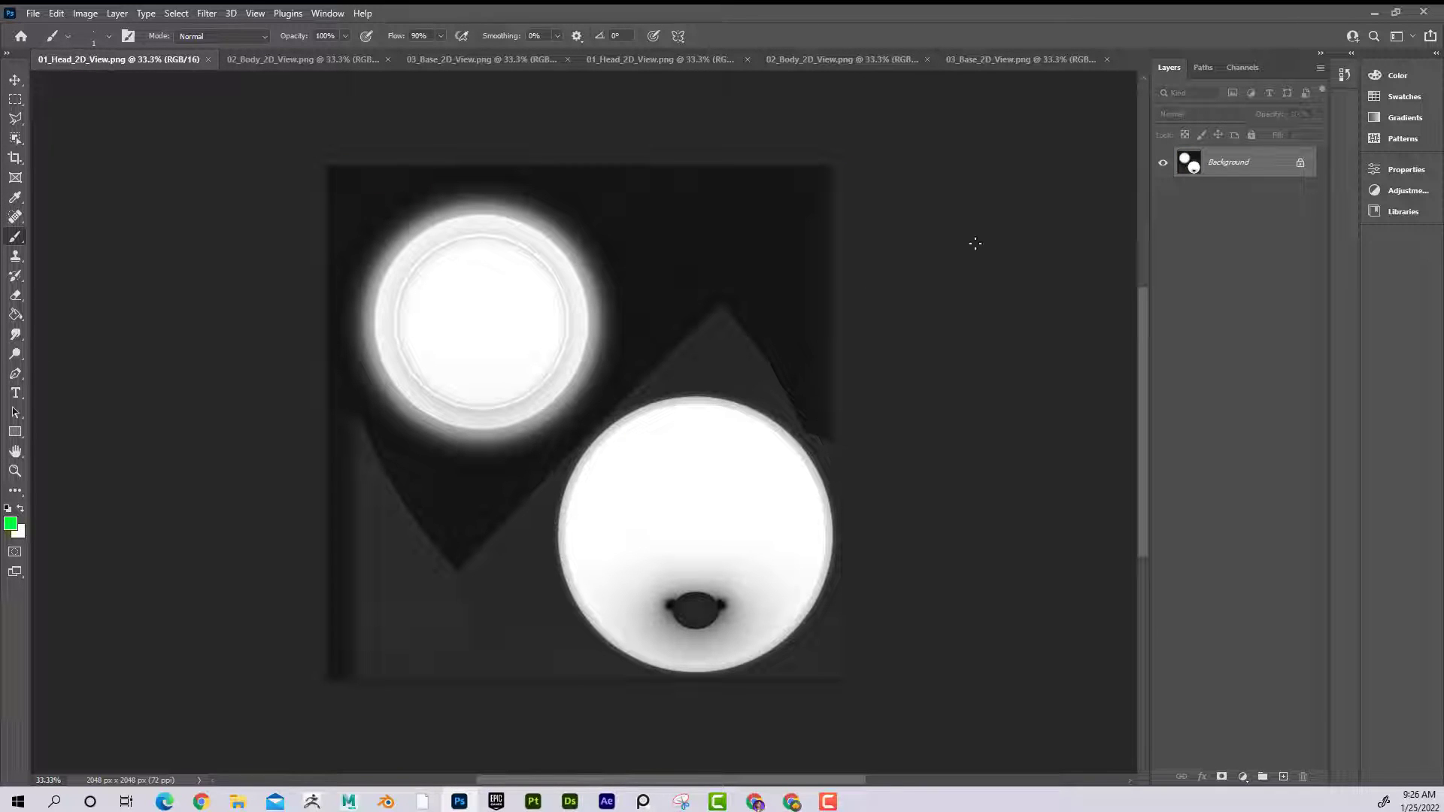
key("ctrl+a")
left_click(623, 65)
key("ctrl+v")
left_click(1228, 115)
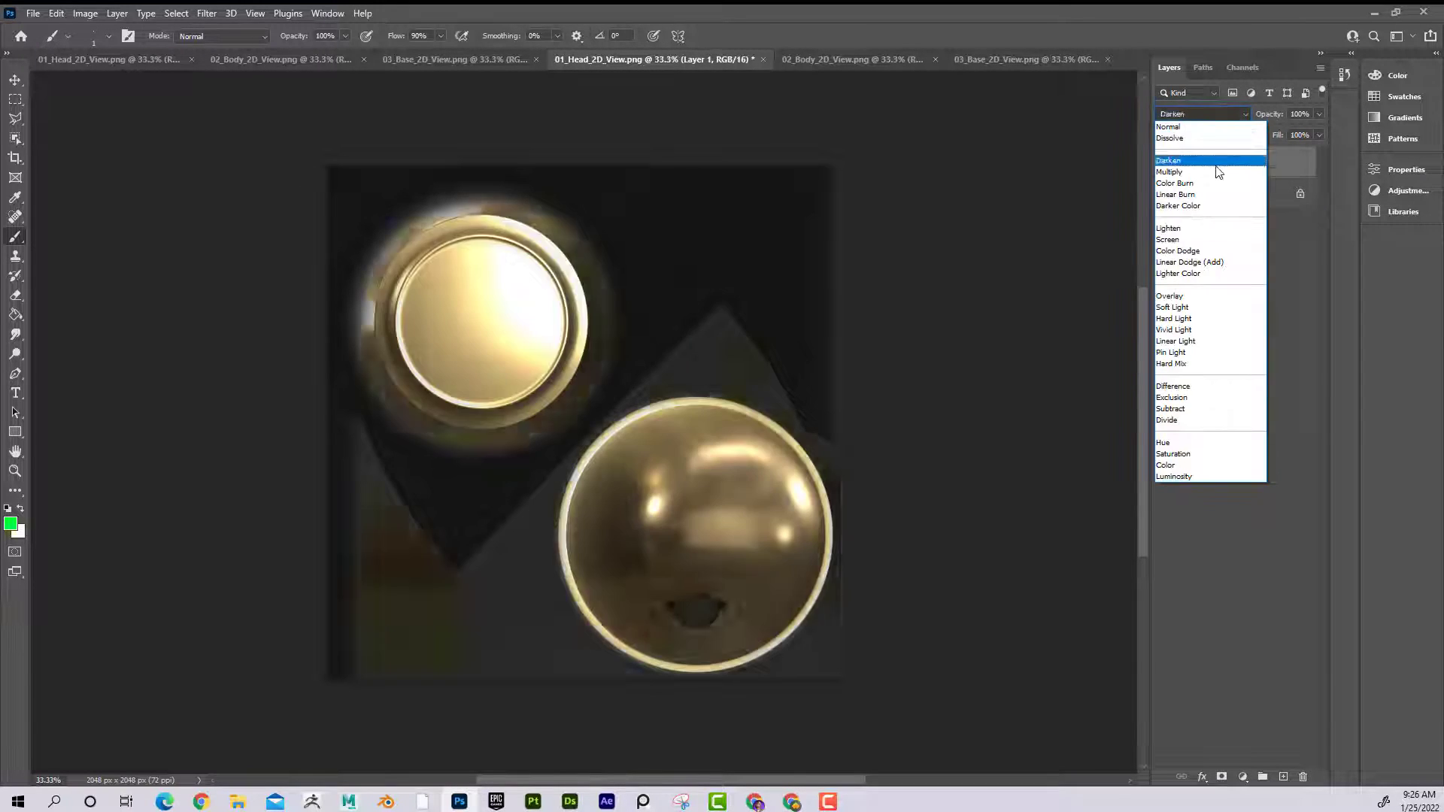
left_click(1215, 173)
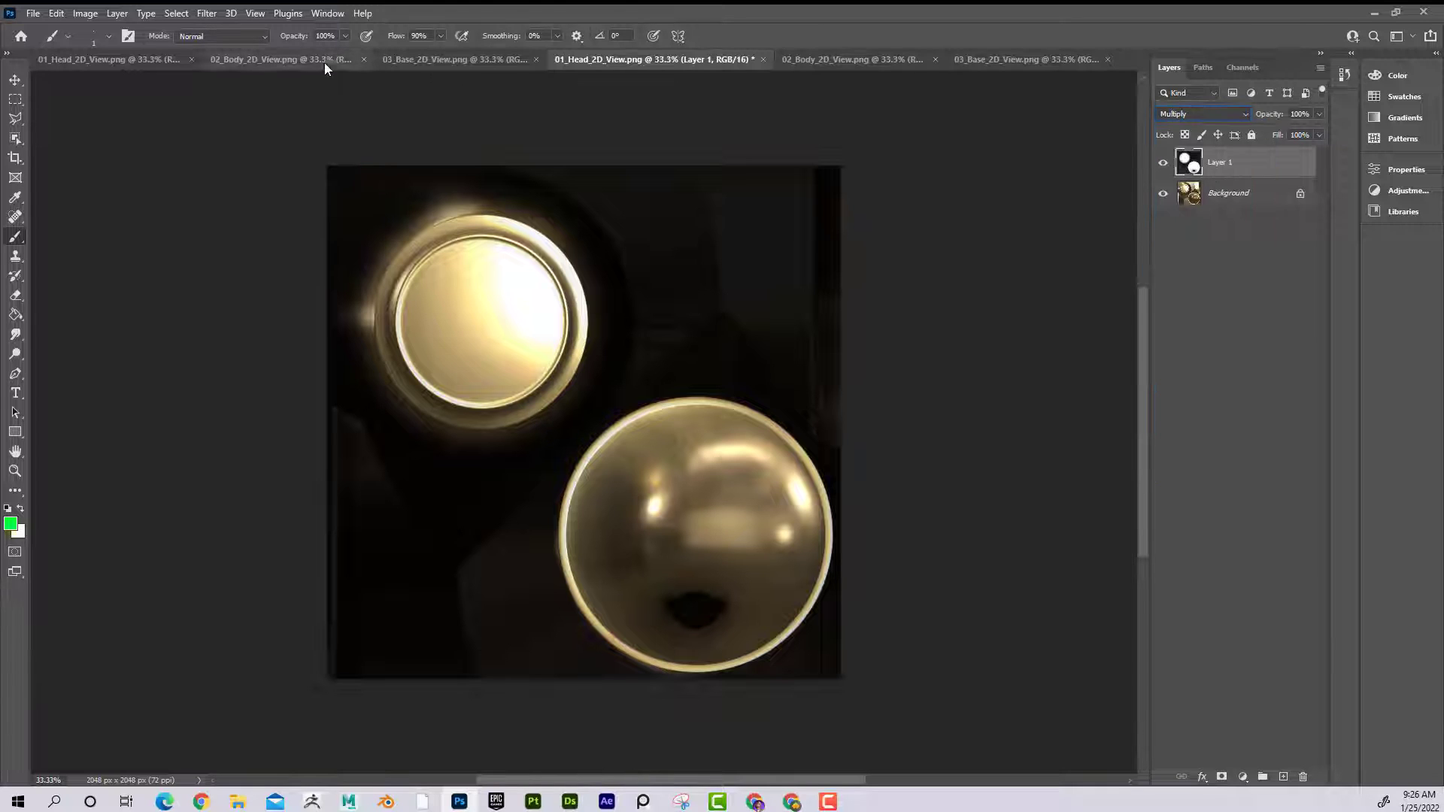
Copy the whole grayscale body map onto the gold body map as a new layer and set its blend mode to Multiply.
left_click(323, 61)
key("ctrl+a")
left_click(819, 63)
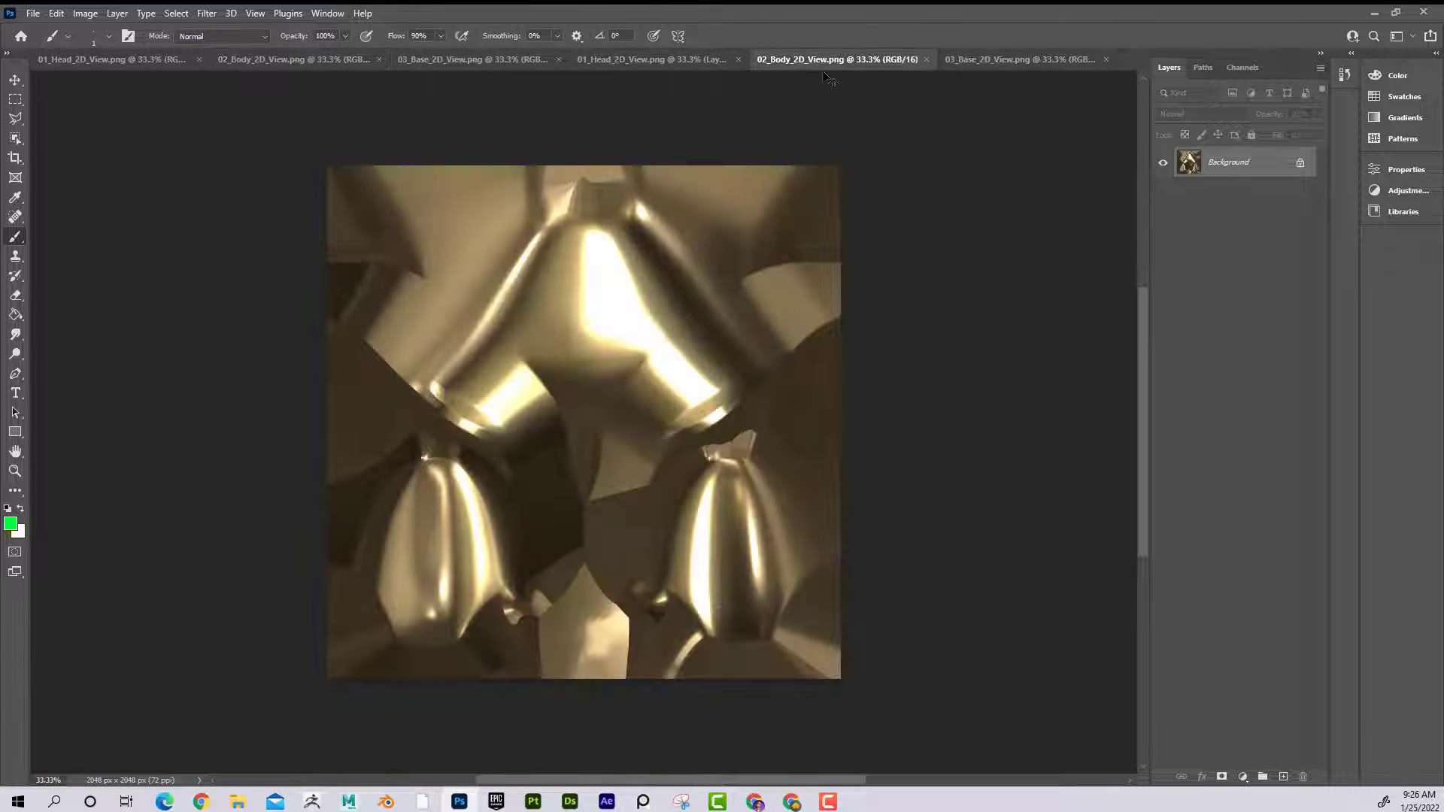
key("ctrl+v")
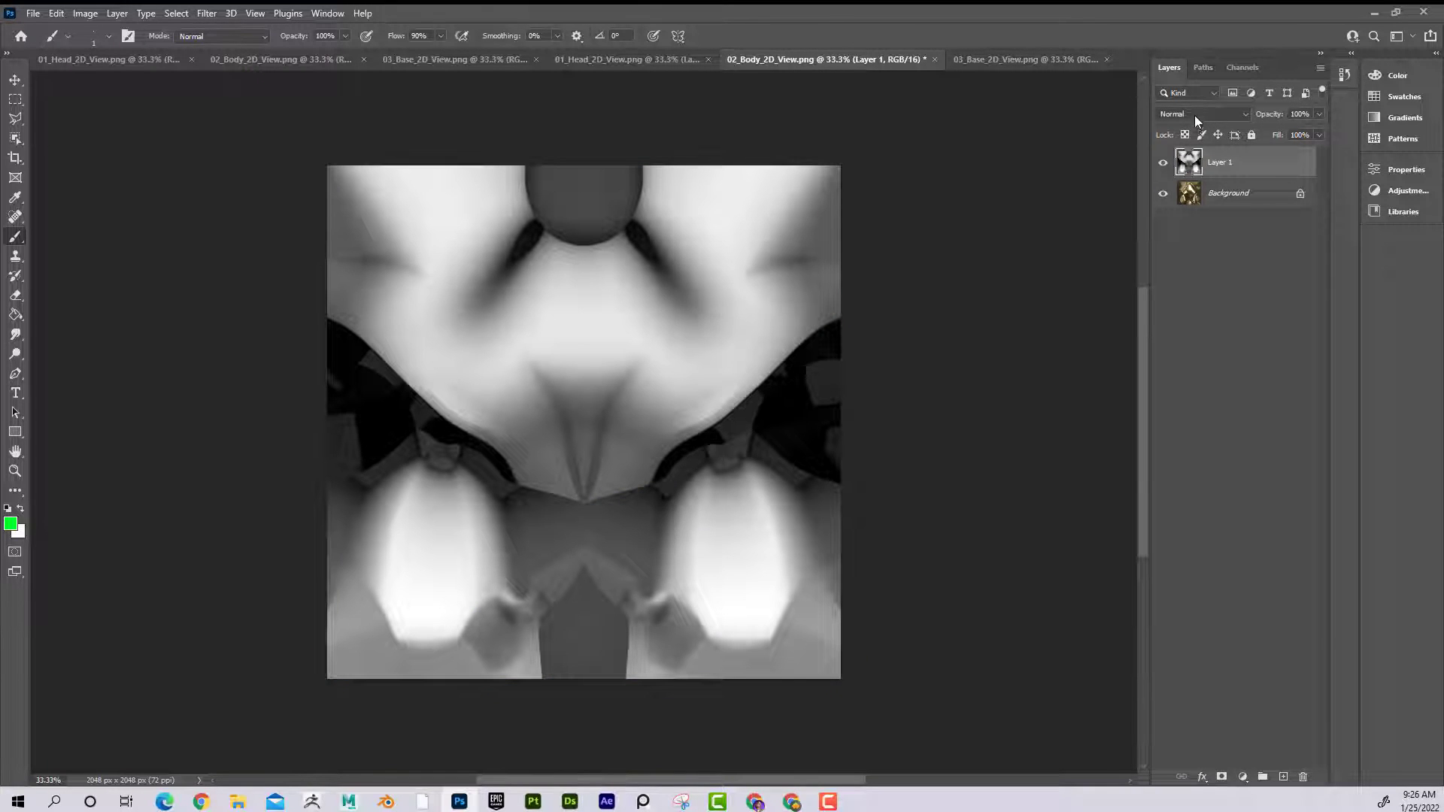
left_click(1201, 114)
left_click(1198, 161)
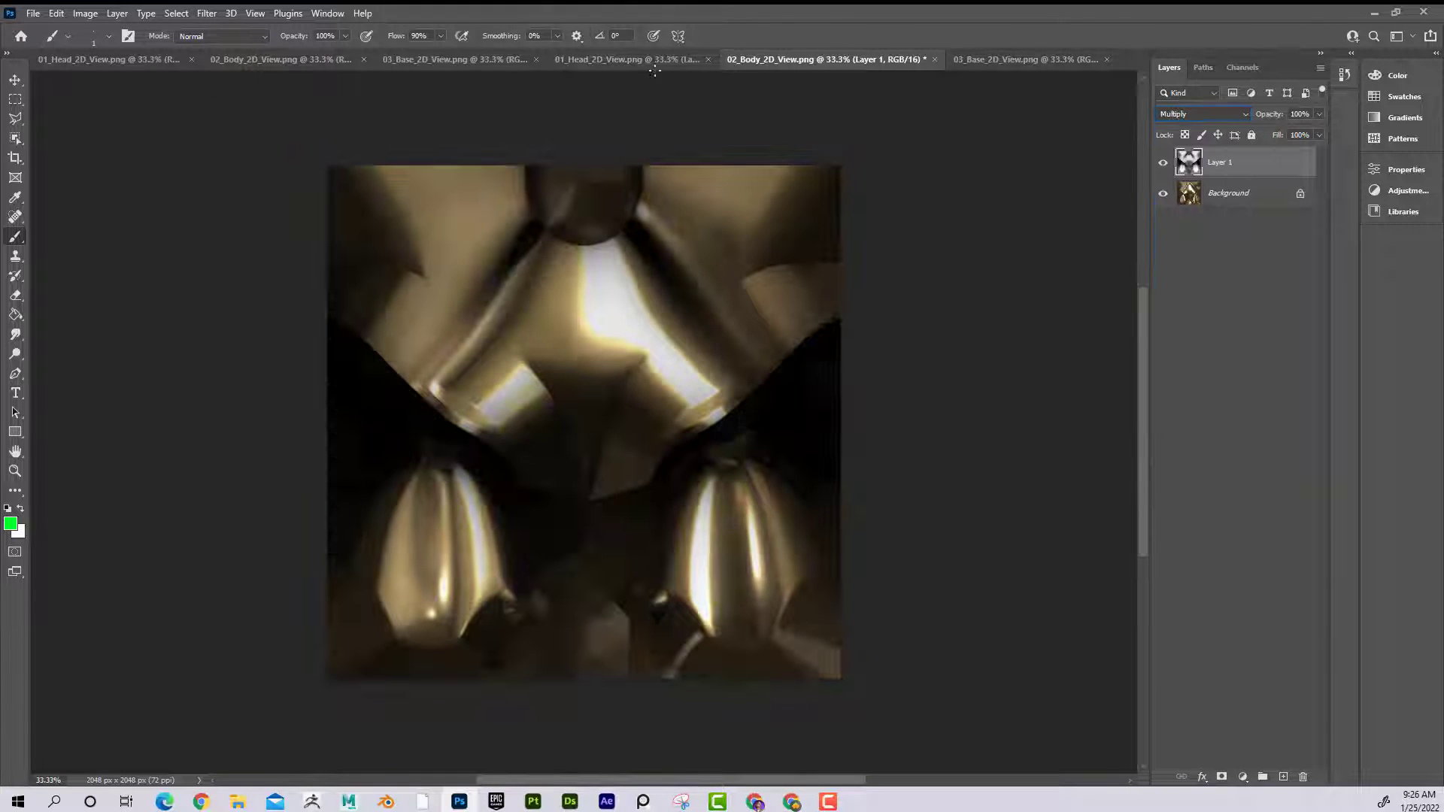
Paste the full grayscale base map over the gold base map as a Multiply layer, and return to the gold head map.
left_click(412, 63)
key("ctrl+a")
left_click(970, 60)
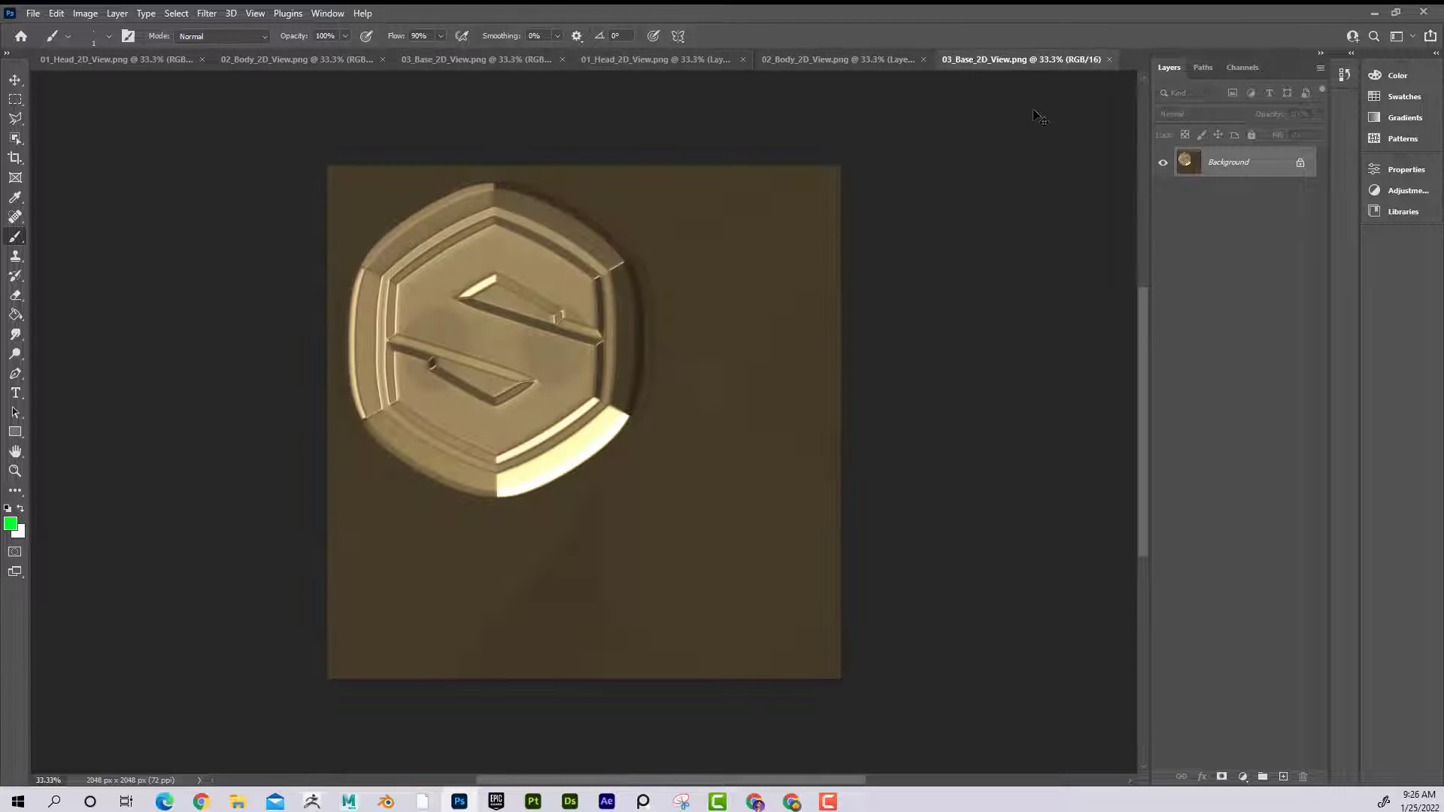
key("ctrl+v")
left_click(1218, 118)
left_click(1185, 156)
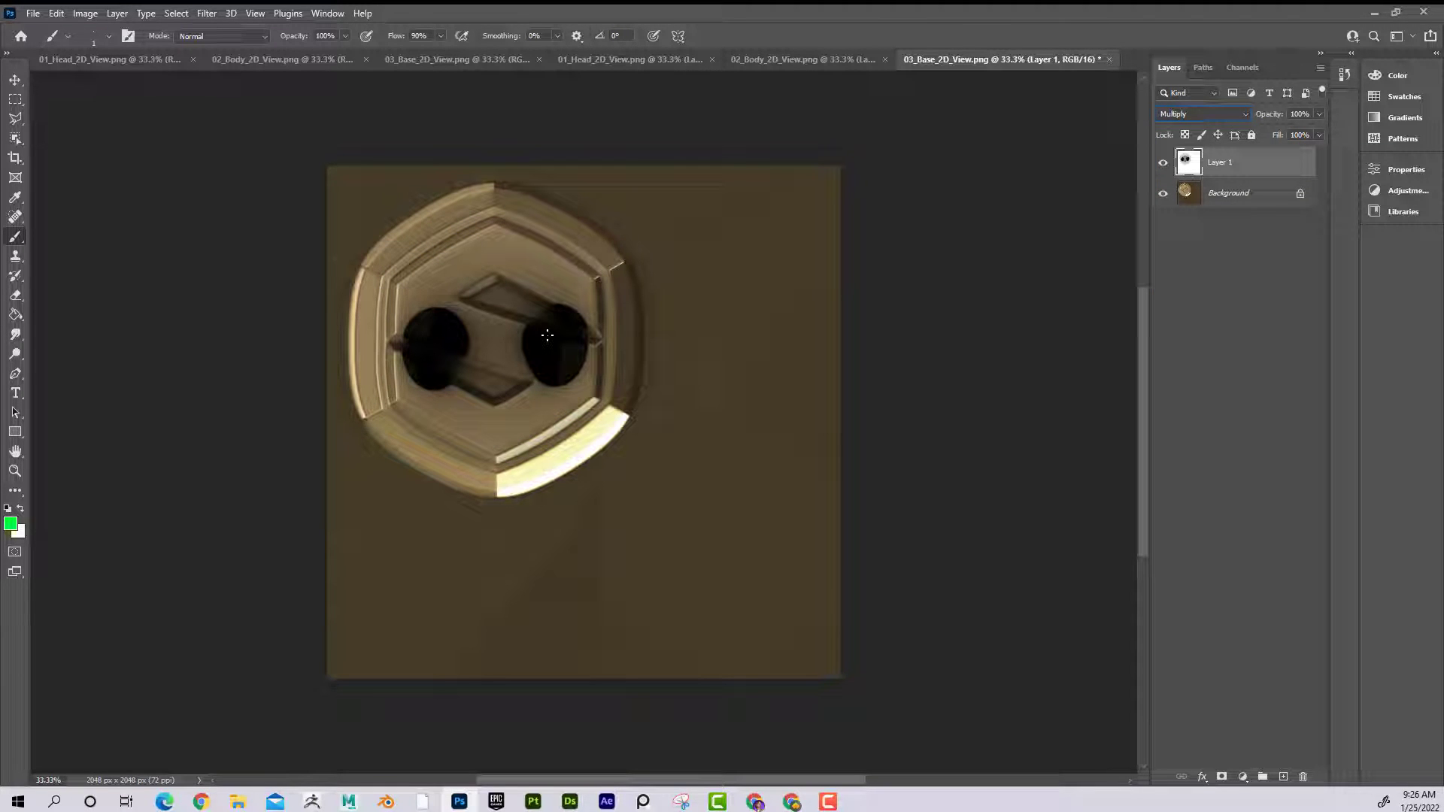
left_click(597, 62)
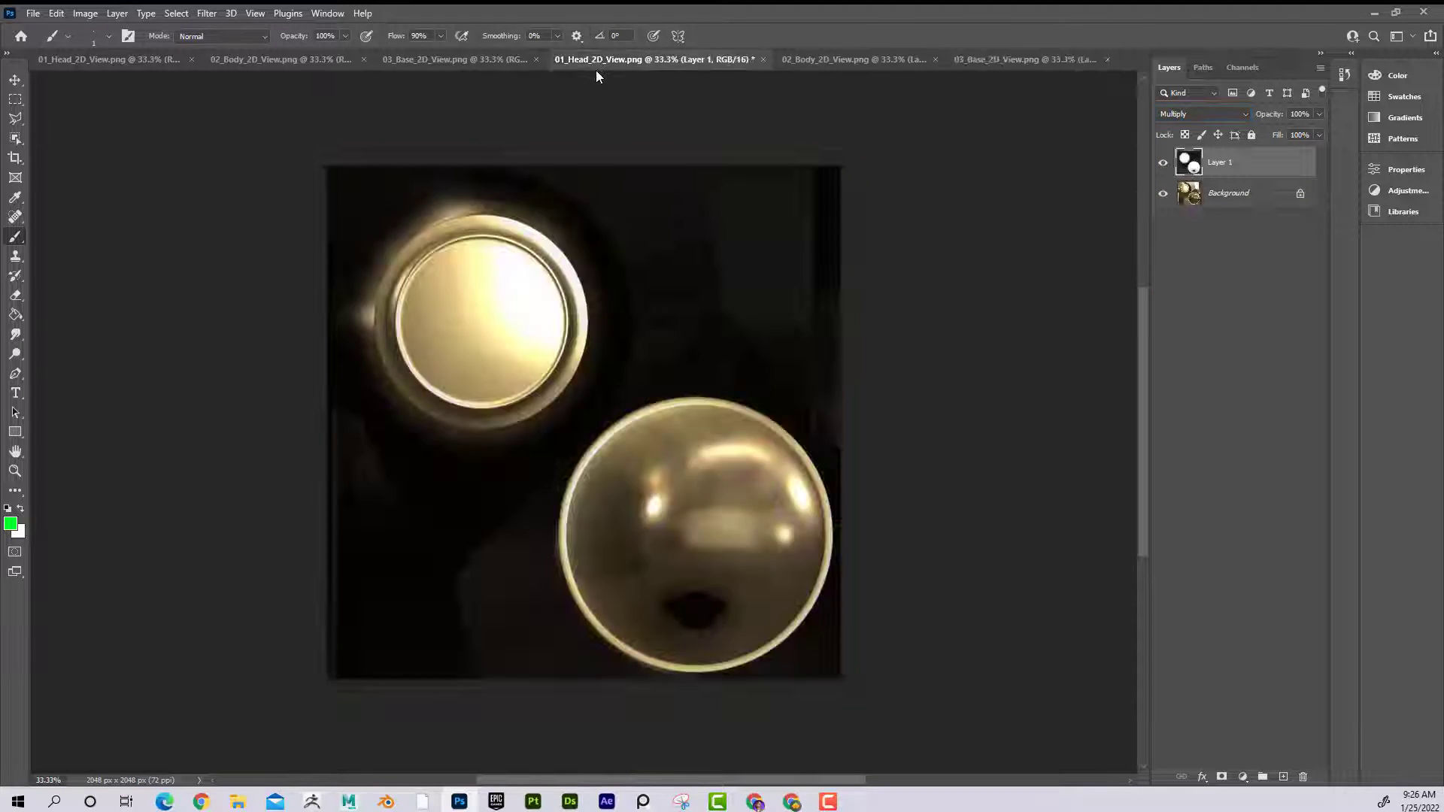
left_click(33, 13)
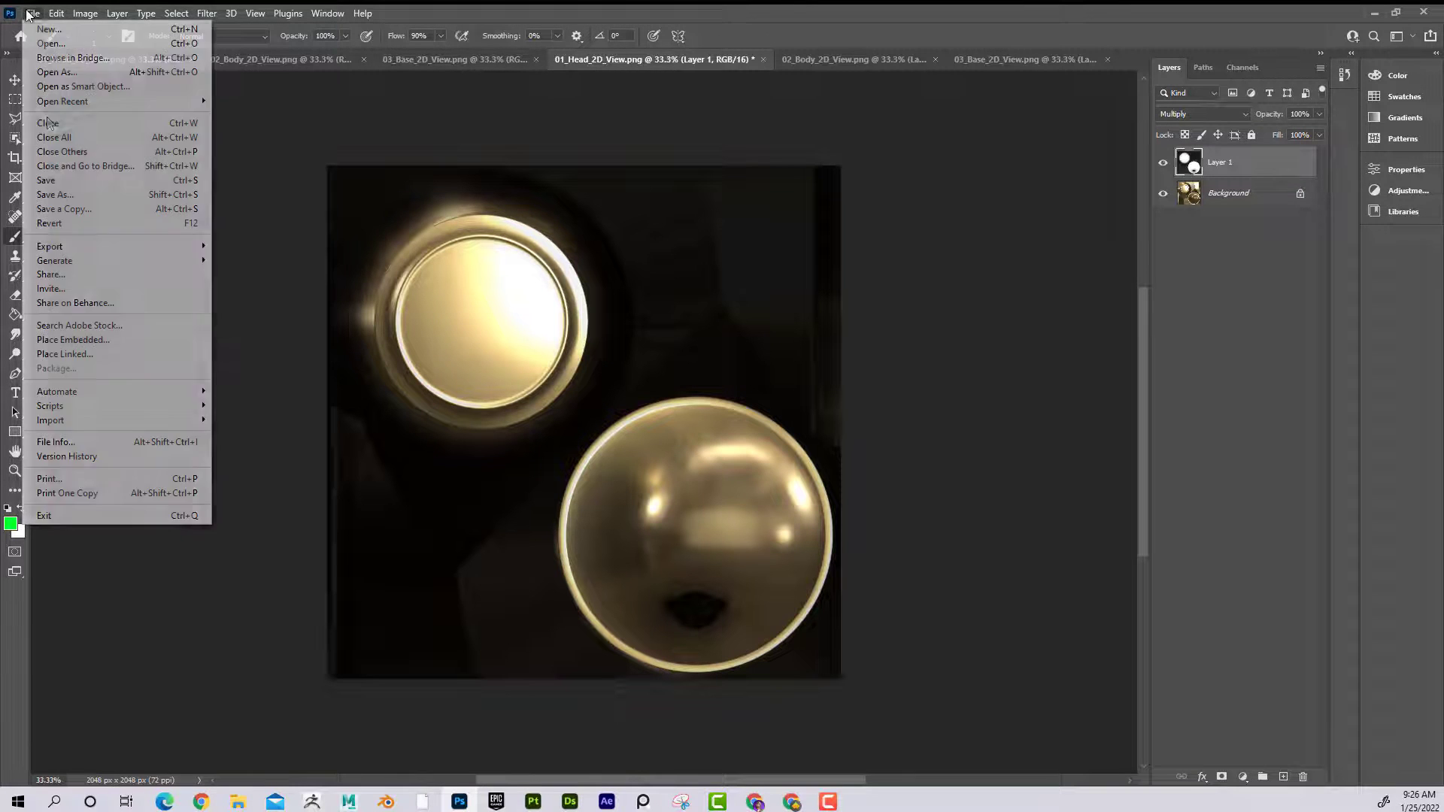
left_click(86, 200)
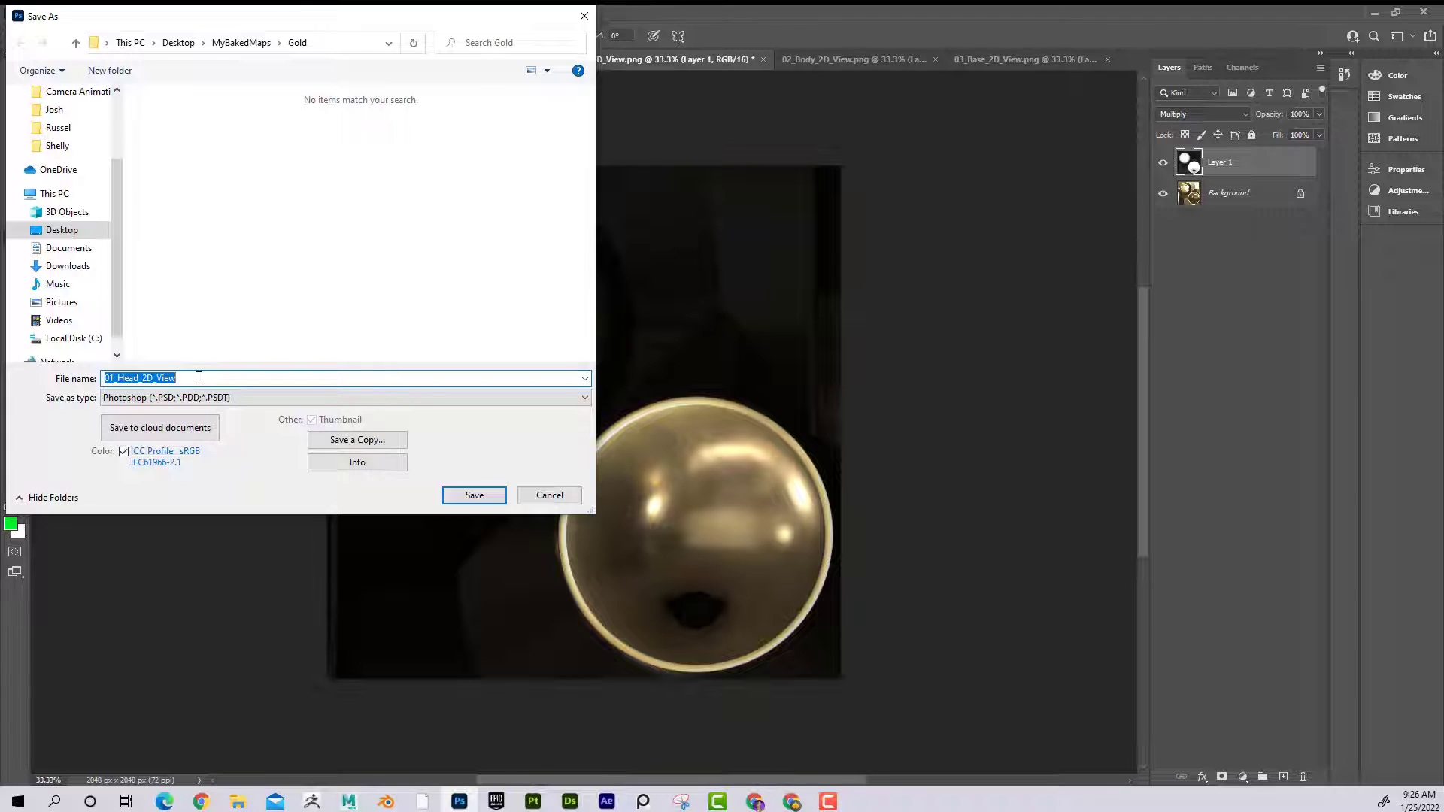
type("GoldAO_Head")
left_click(218, 397)
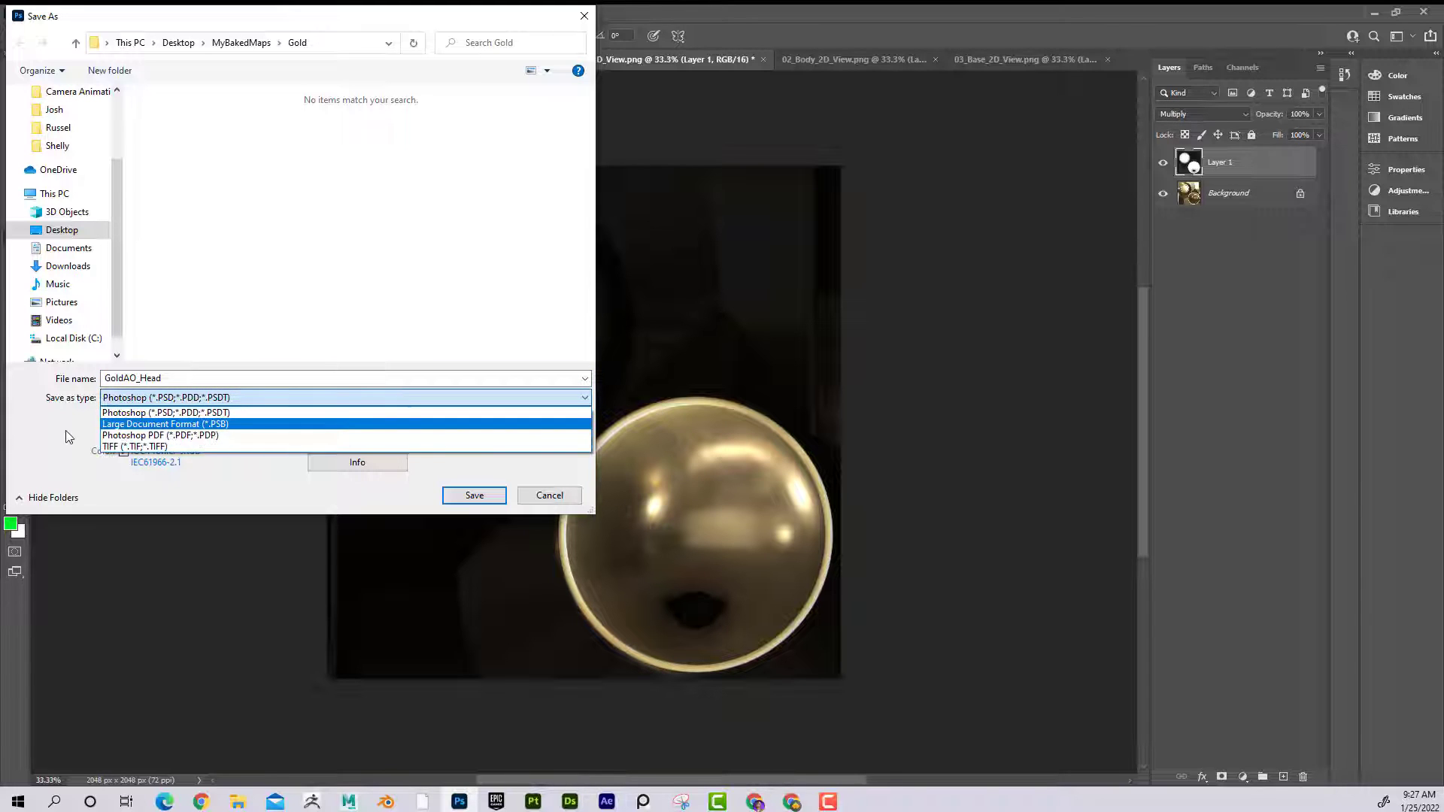
left_click(473, 495)
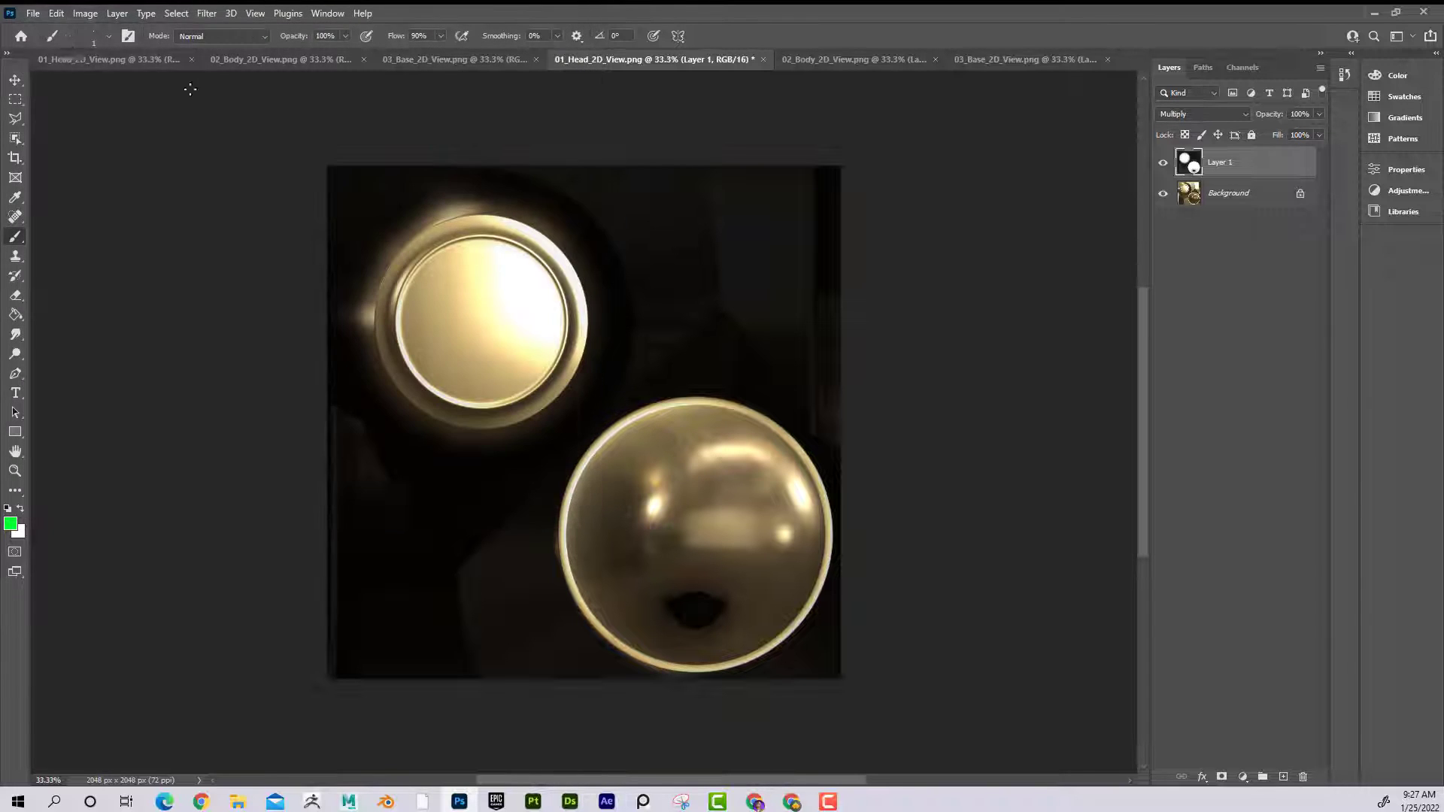
Save a copy of the multiplied gold head map as 01_GoldAO in PNG format in the Gold folder.
left_click(31, 15)
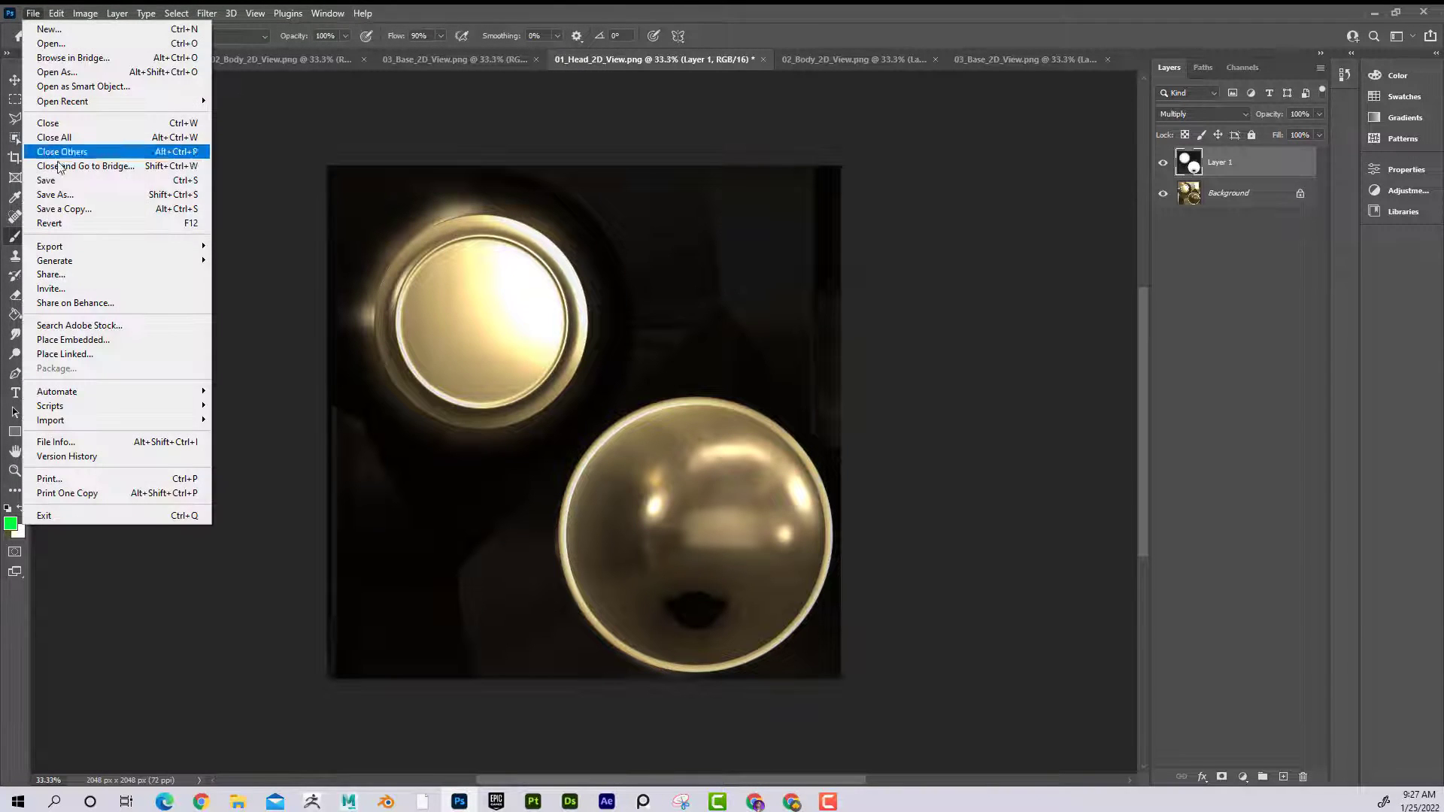
left_click(94, 209)
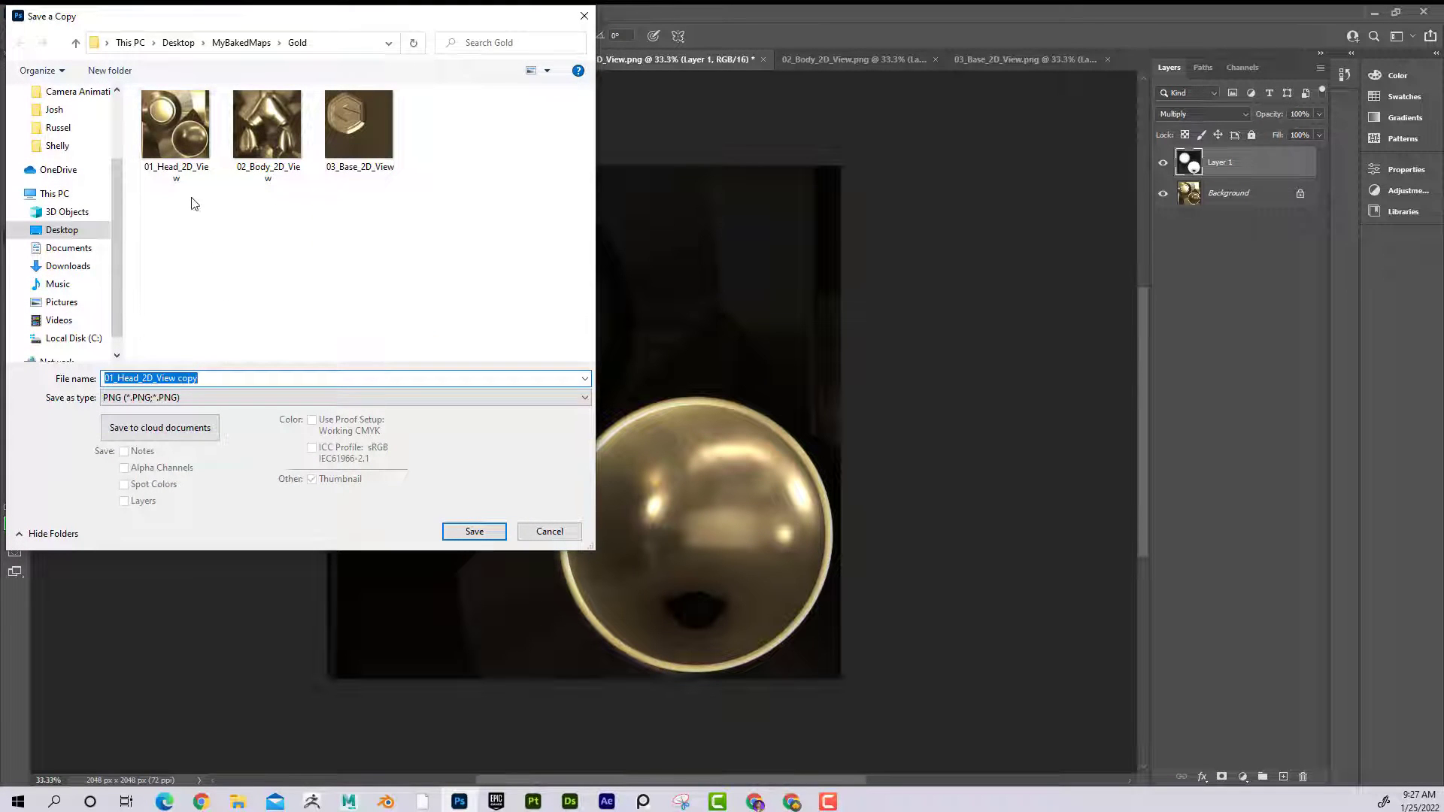
left_click(183, 150)
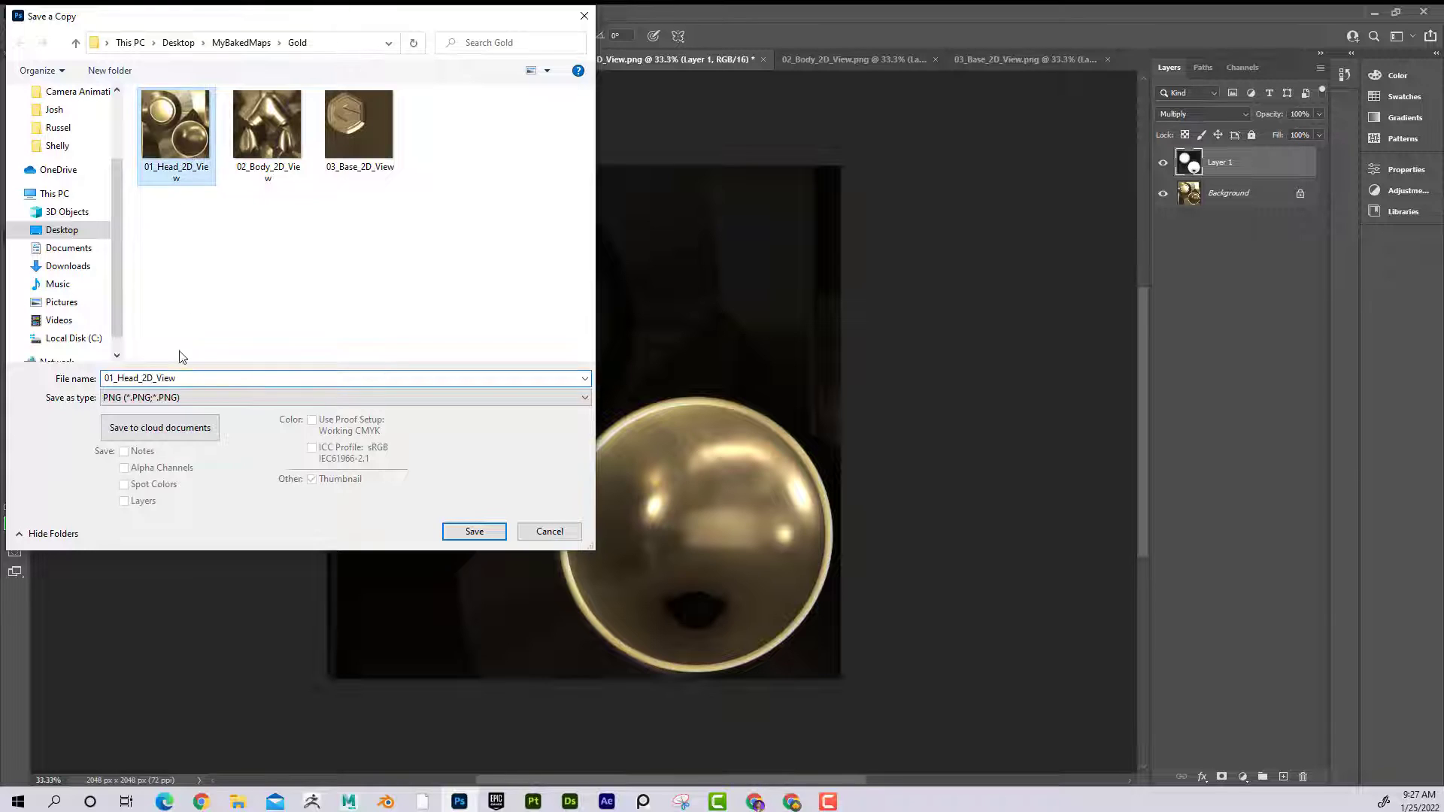
double_click(203, 383)
left_click_drag(203, 383, 153, 380)
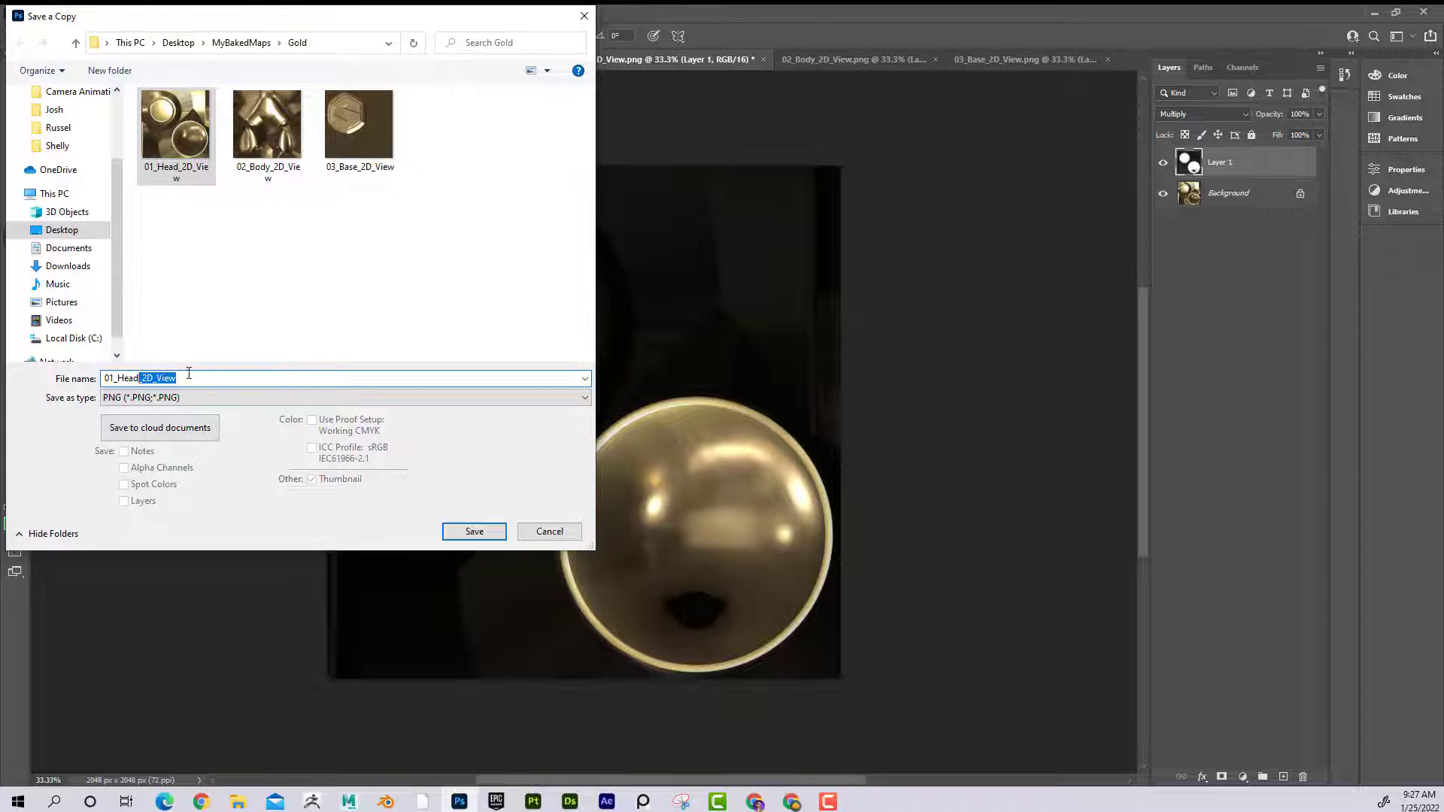
key("BackSpace")
type("GoldAO")
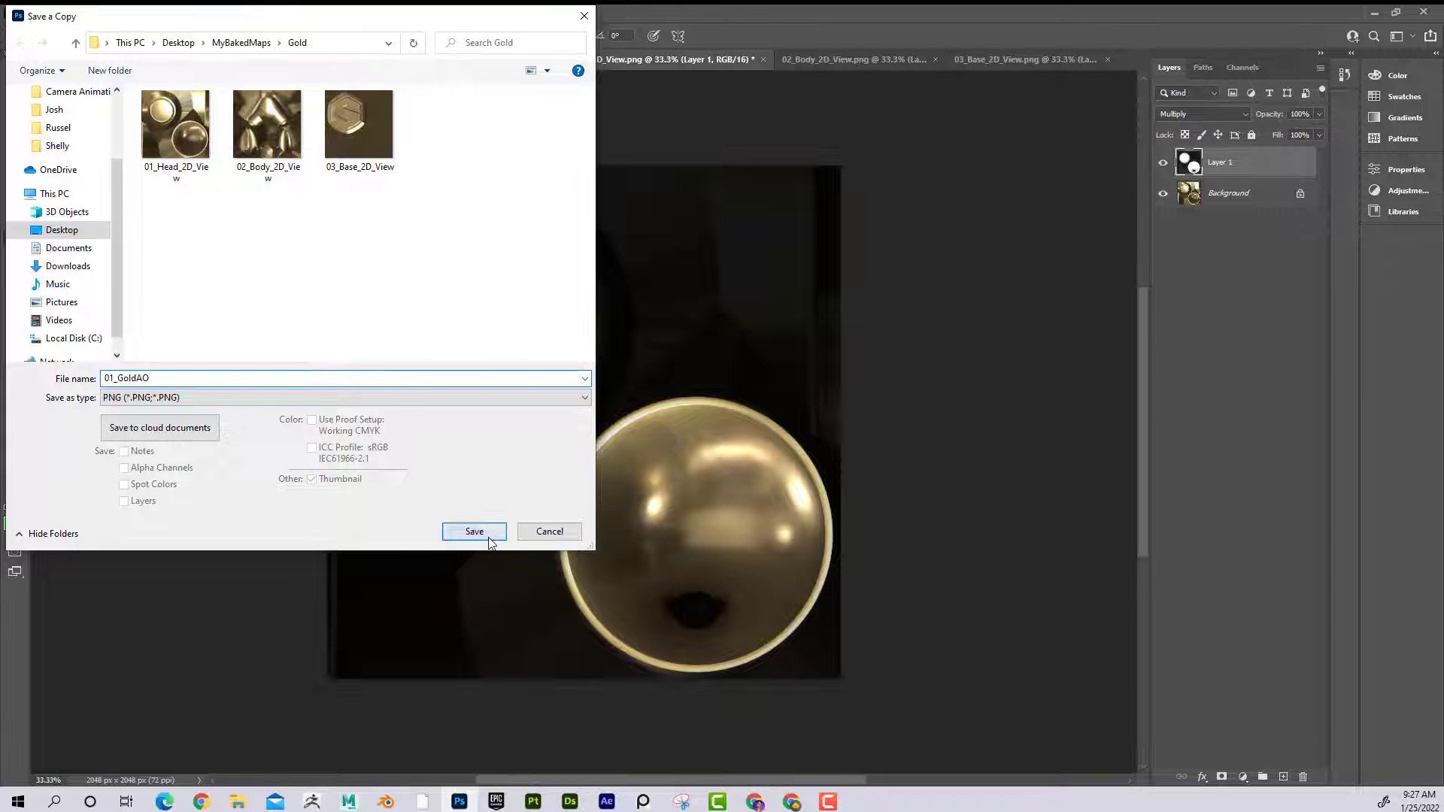
left_click(478, 534)
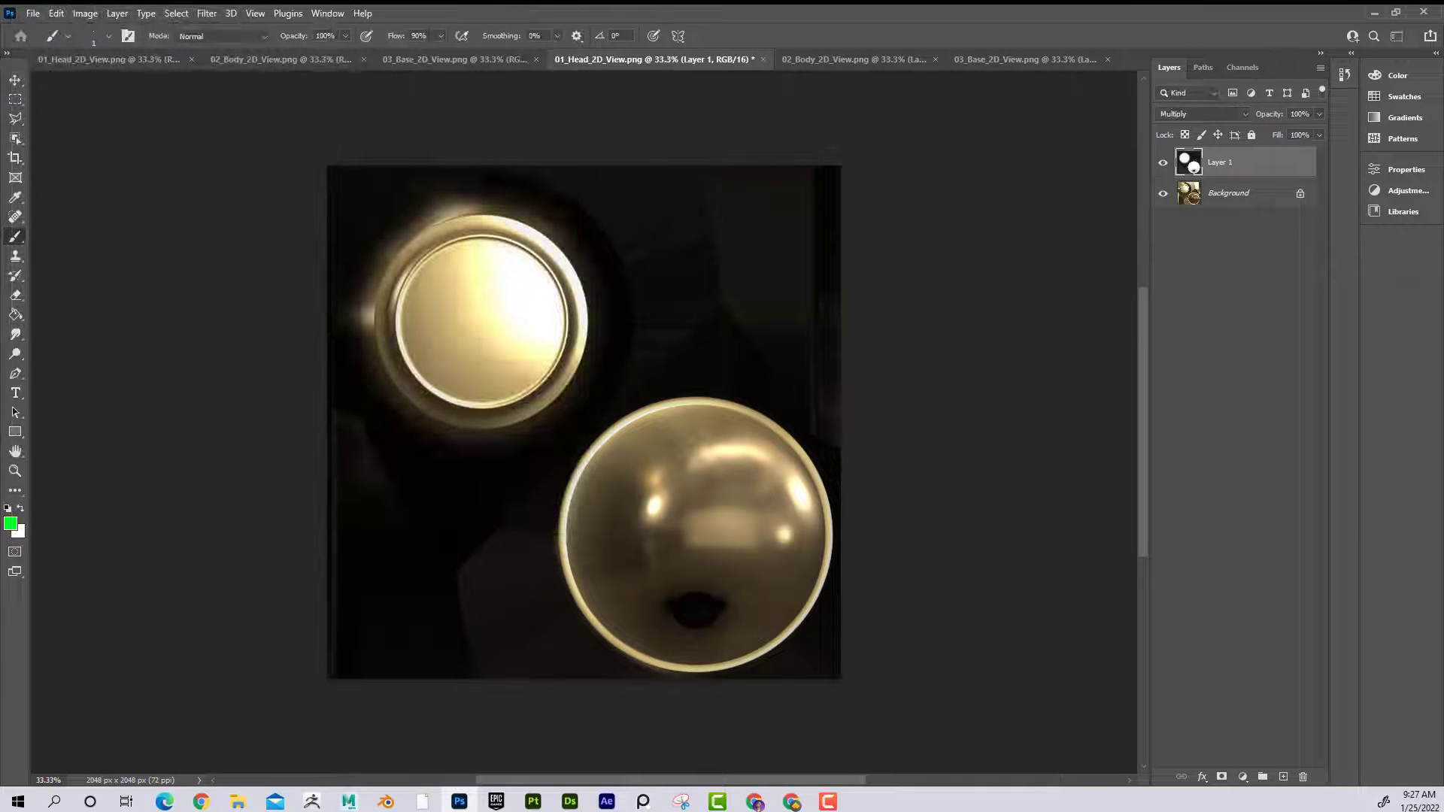
Save a PNG copy of the multiplied gold body map as 02_GoldAO in the Gold folder, and switch to the gold base map.
left_click(856, 60)
left_click(33, 13)
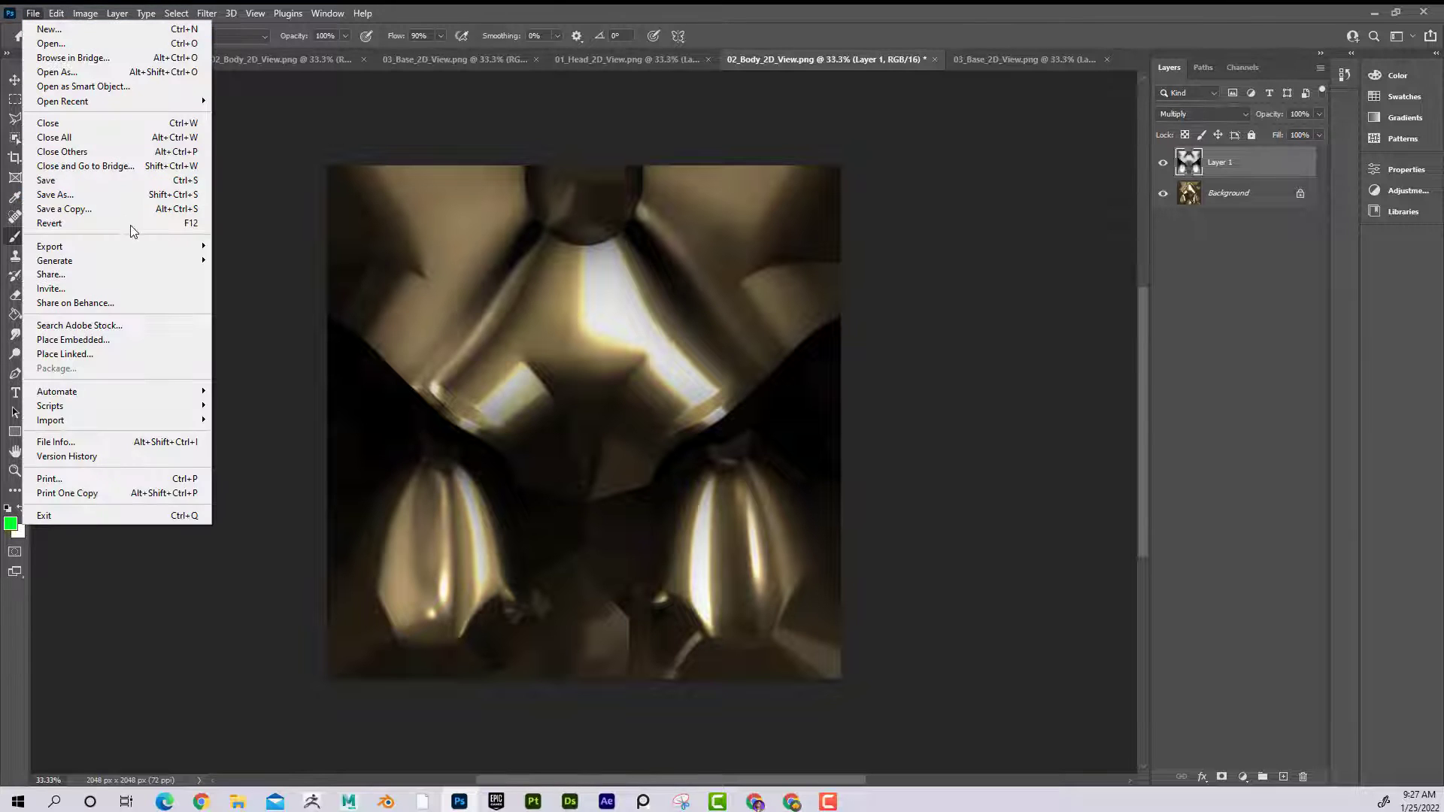
left_click(64, 209)
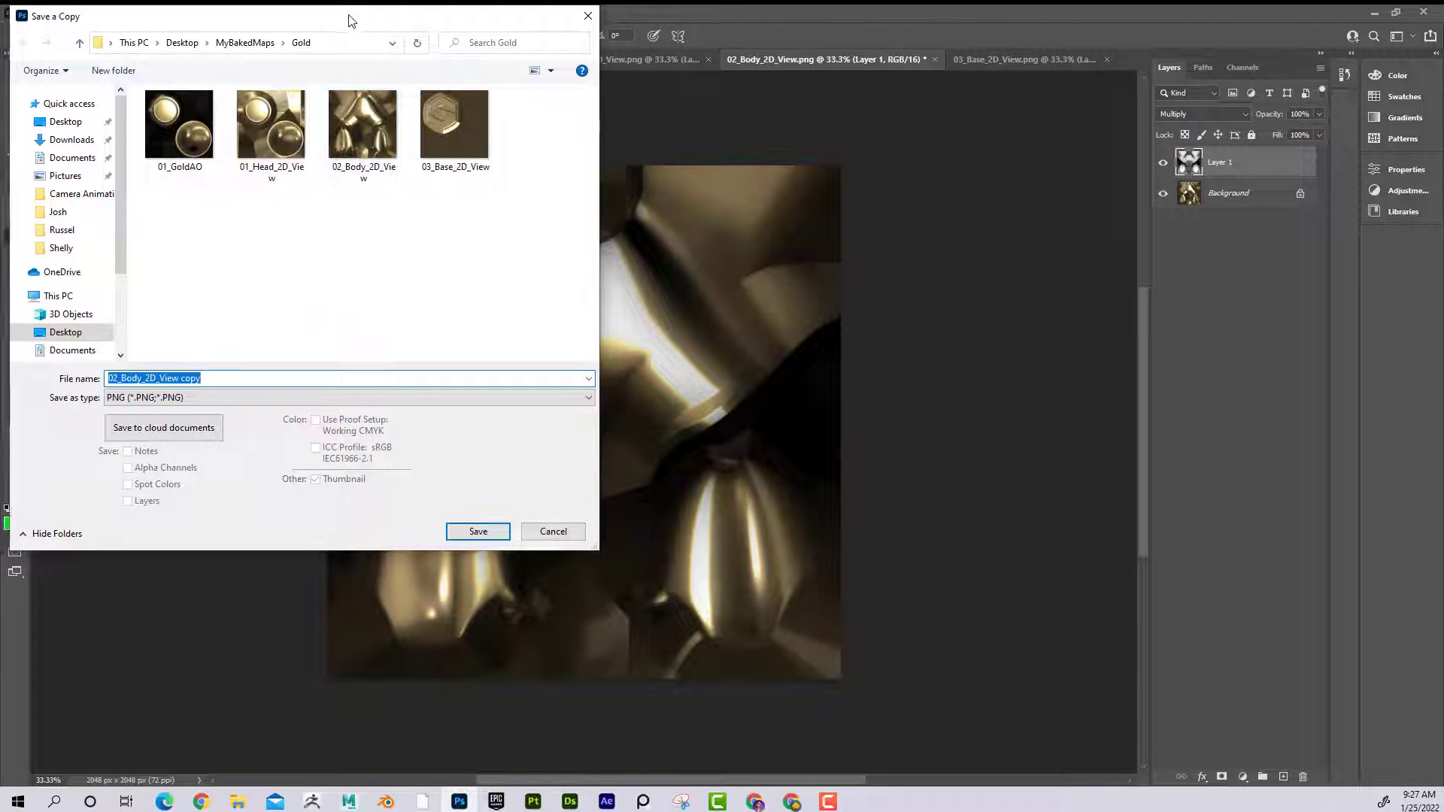
left_click_drag(371, 399, 325, 400)
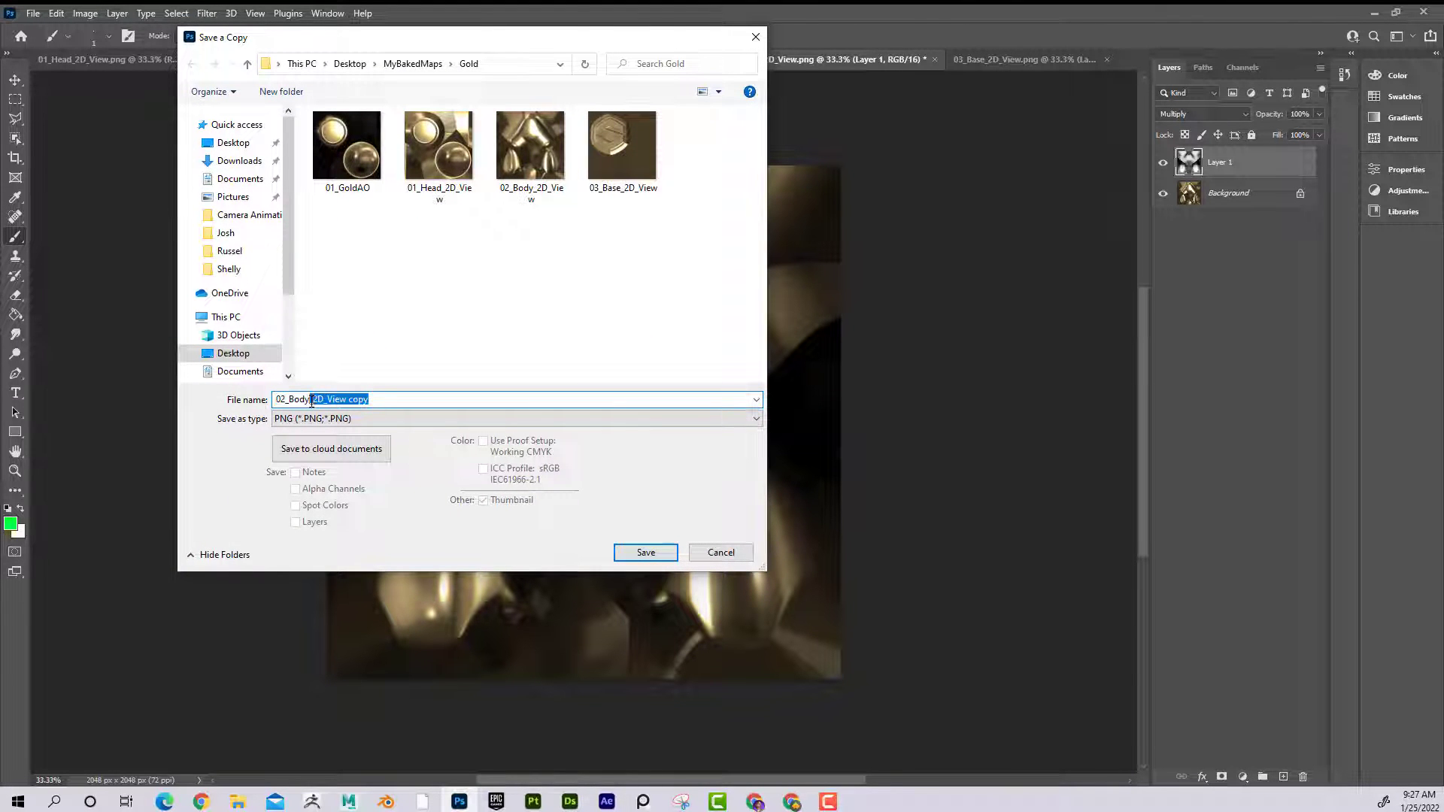
type("A")
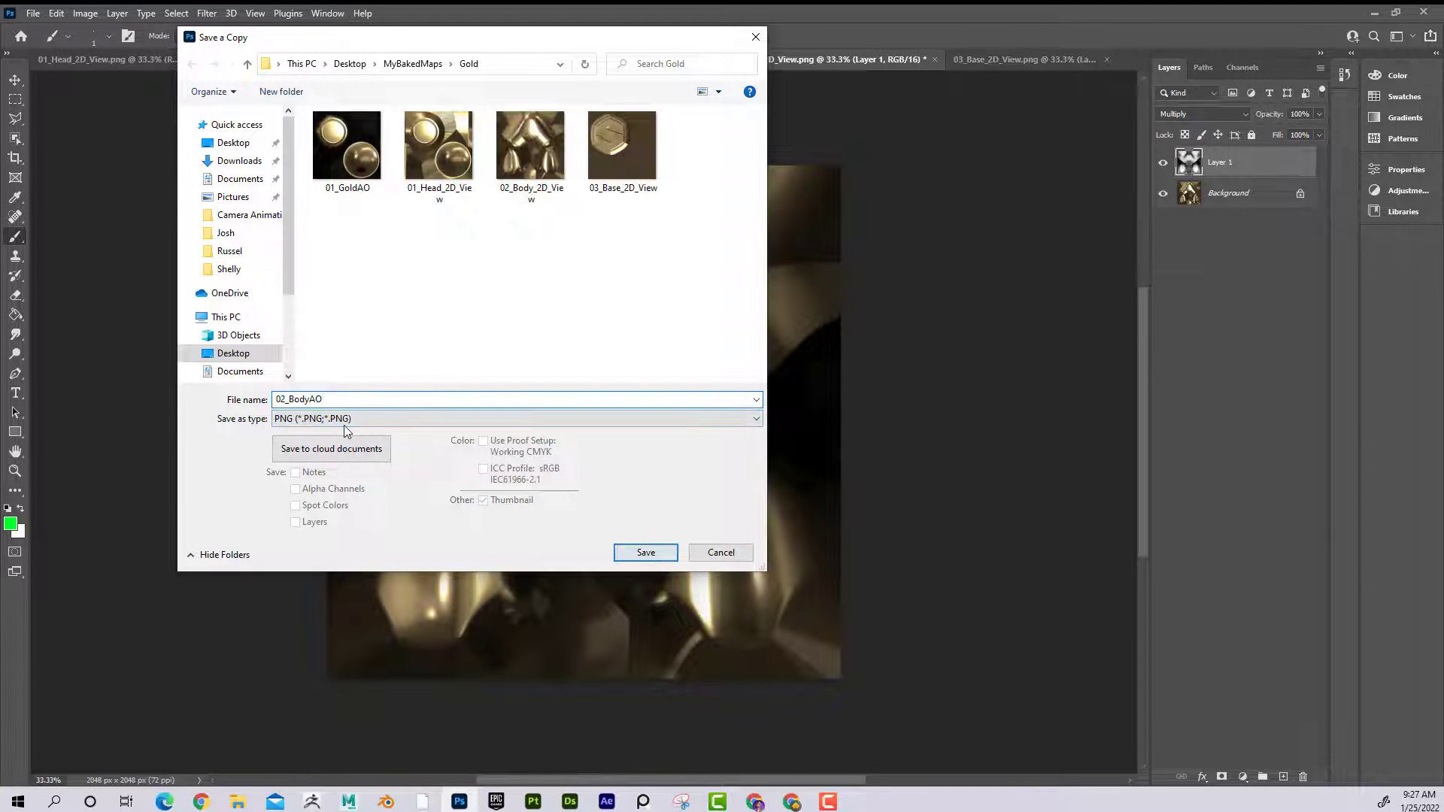
type("O")
left_click_drag(310, 399, 292, 400)
left_click(644, 551)
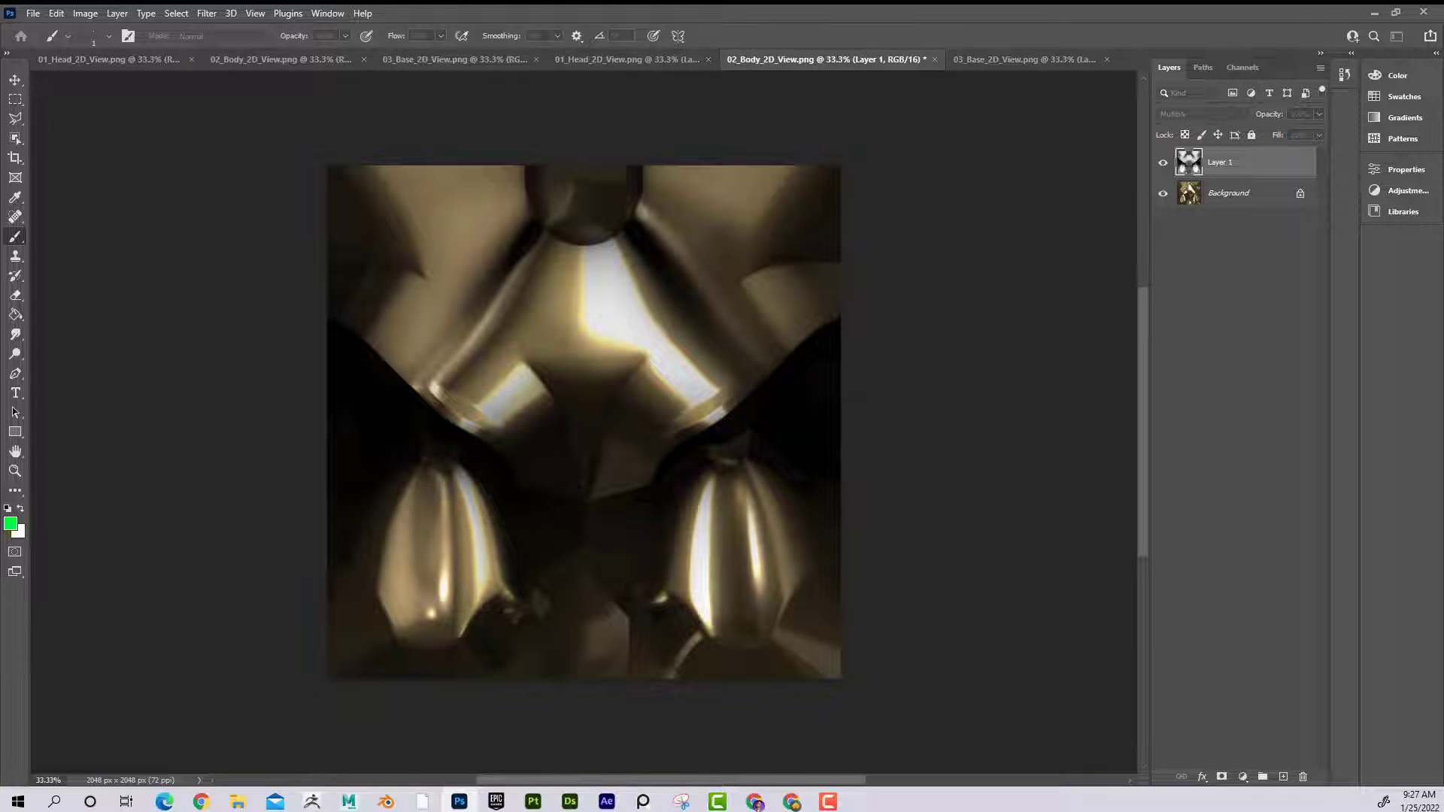
left_click(999, 61)
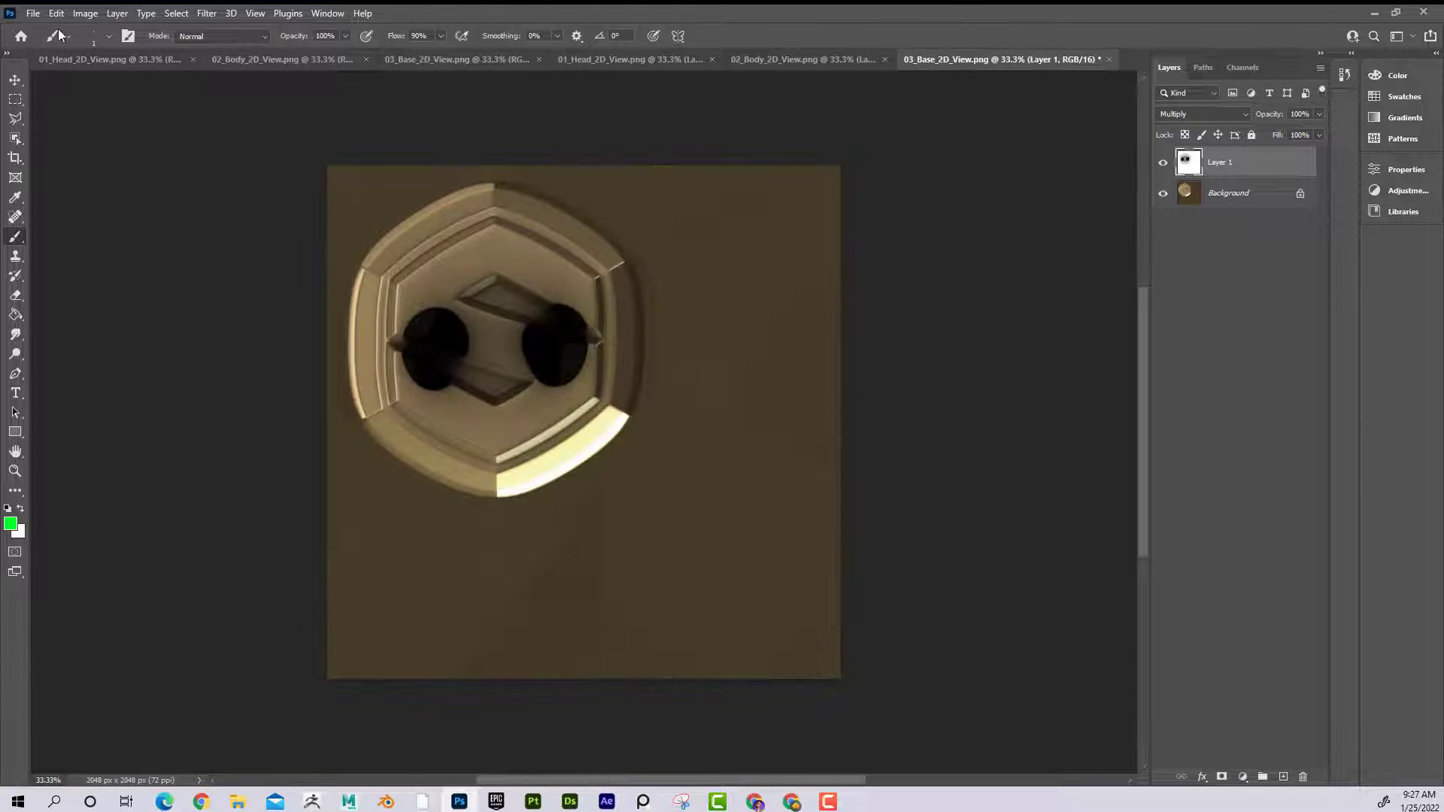
left_click(33, 12)
left_click(163, 193)
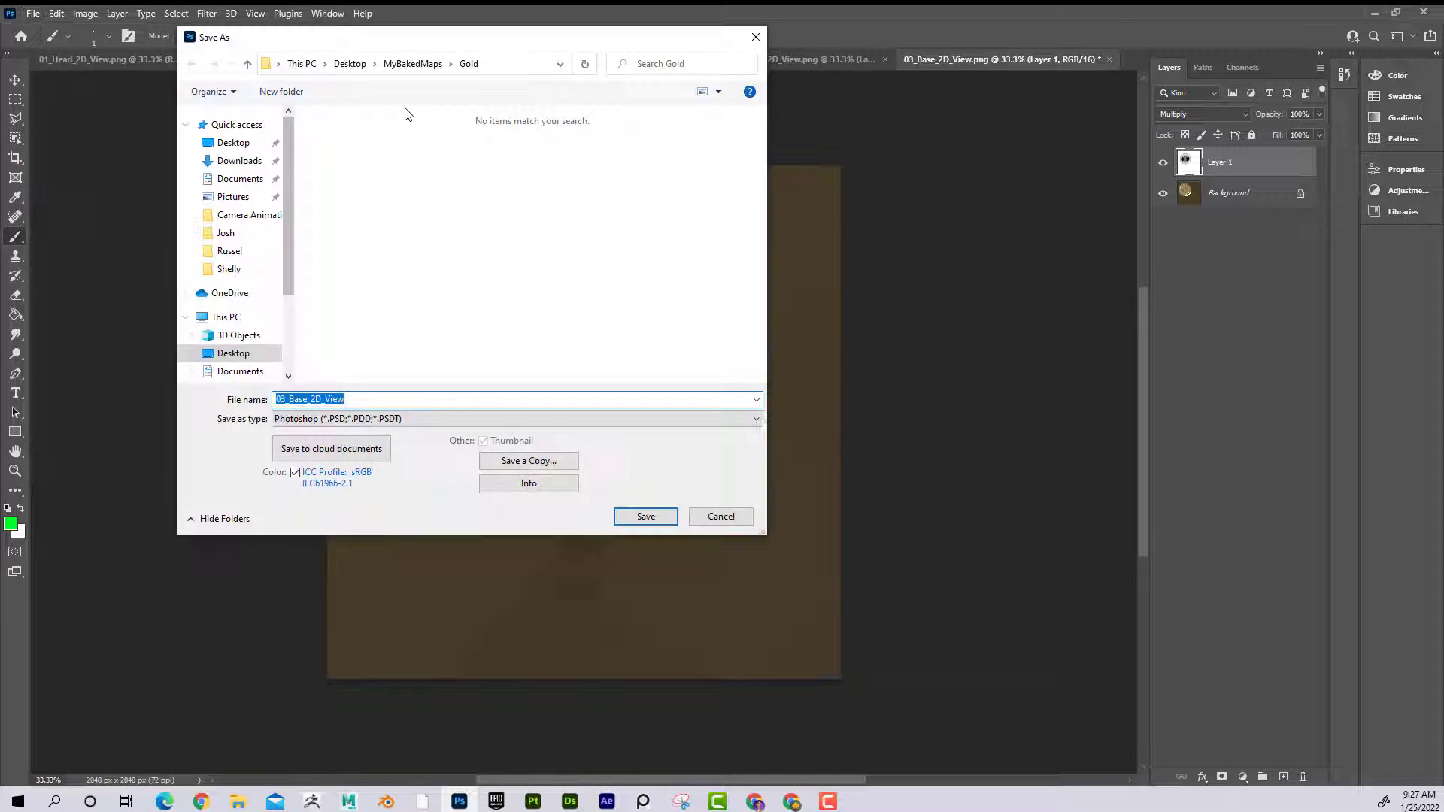
left_click(451, 418)
left_click(226, 455)
left_click(712, 516)
Save a copy of the multiplied gold base map as 03_GoldAO in PNG format in the Gold folder.
left_click(33, 13)
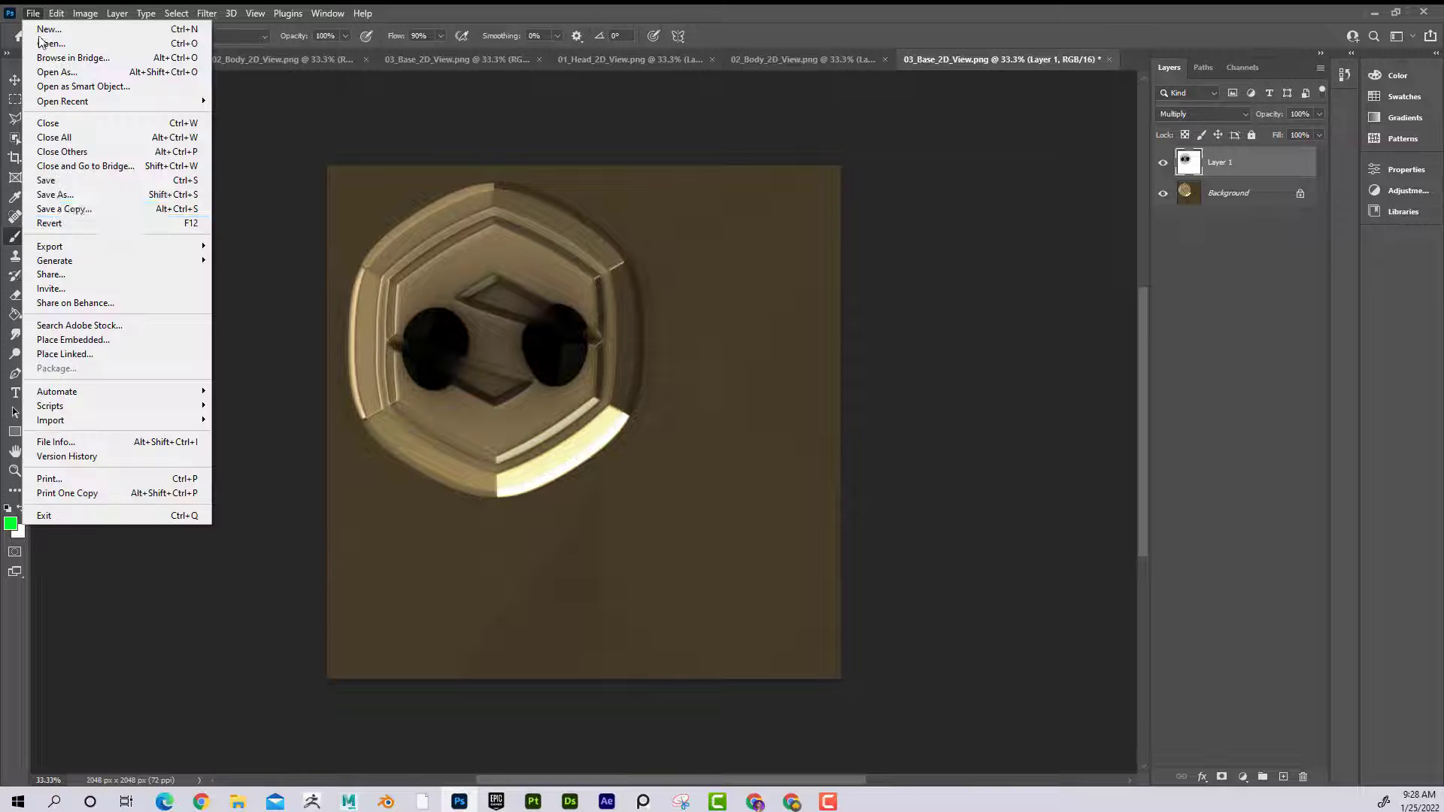
left_click(124, 211)
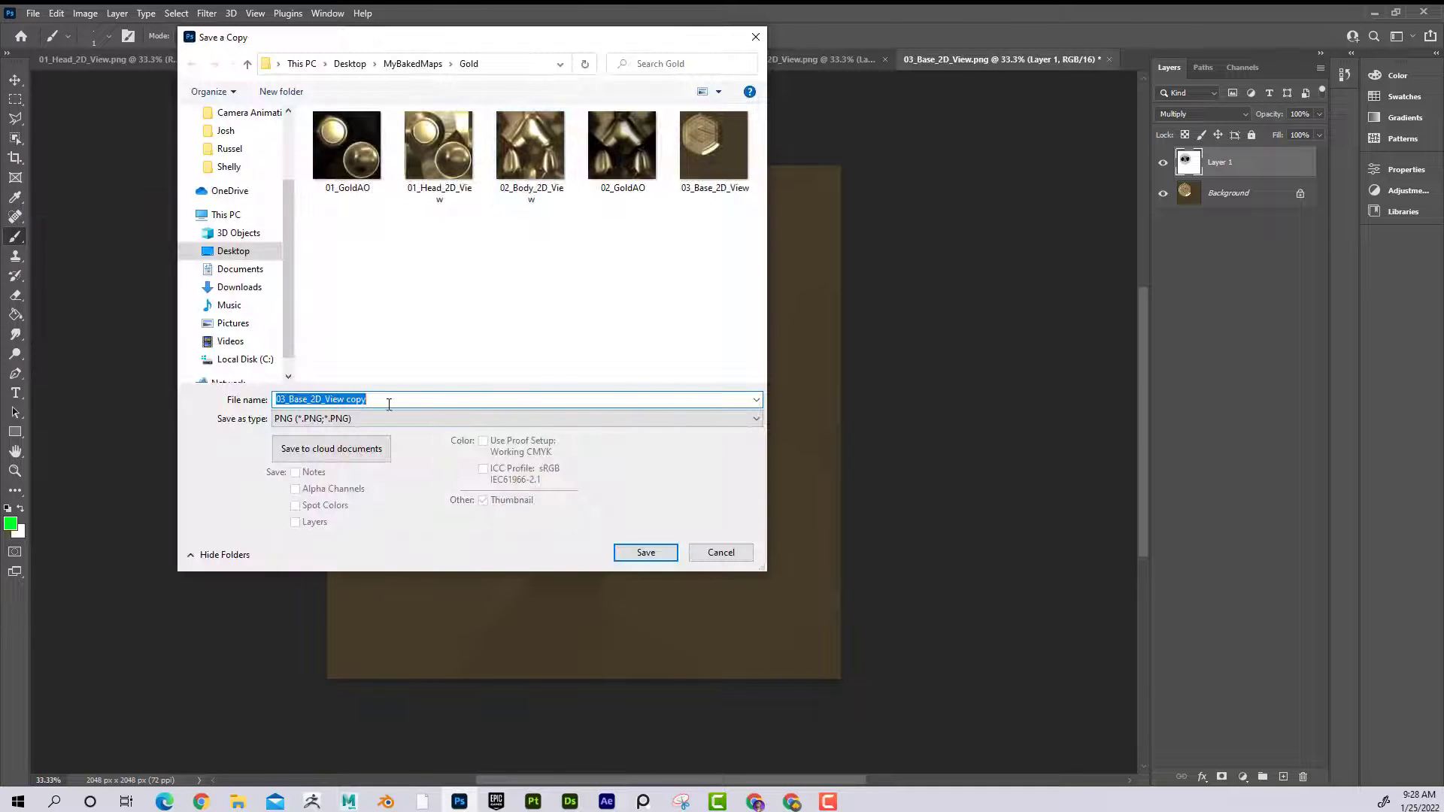
left_click_drag(386, 399, 289, 405)
type("GoldAO")
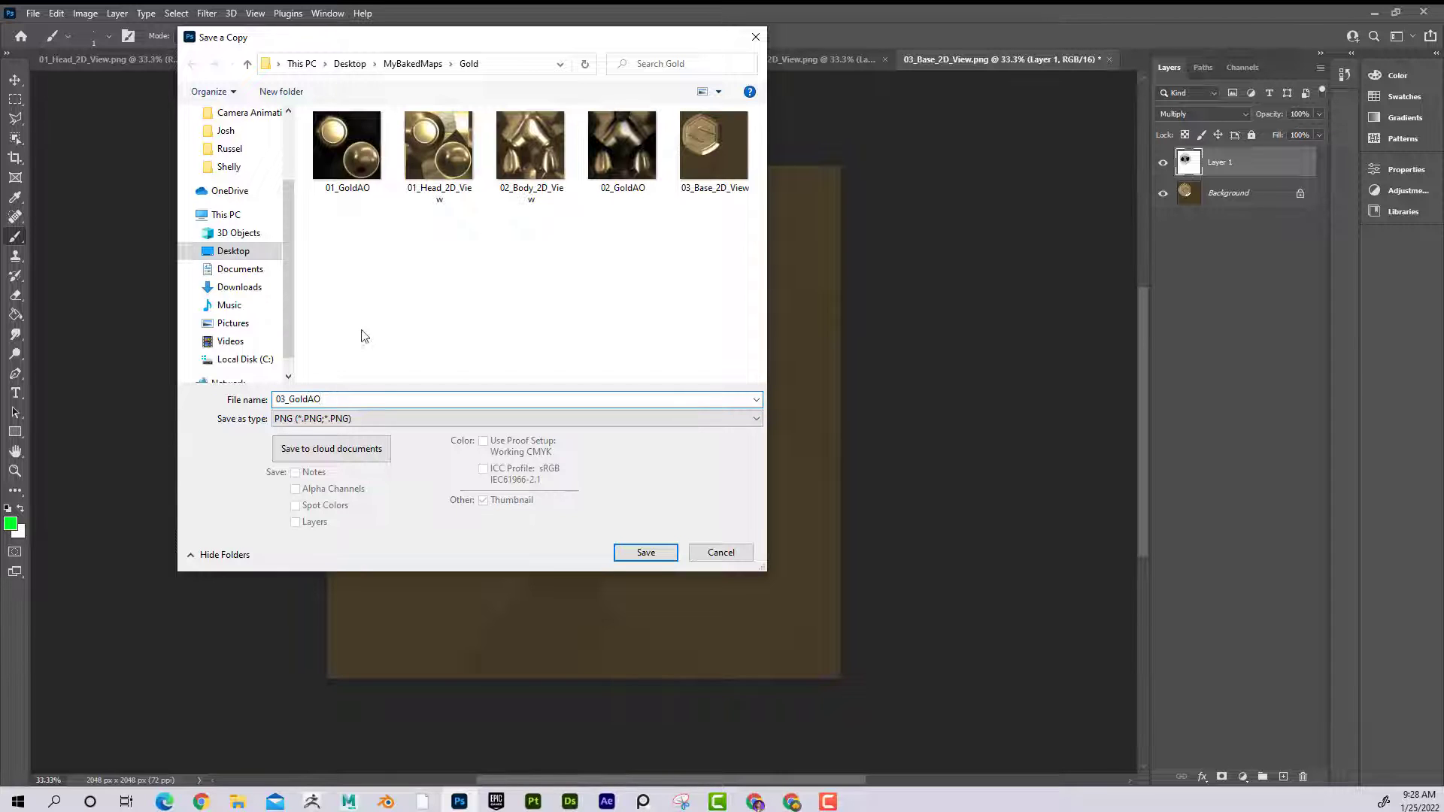
left_click(645, 552)
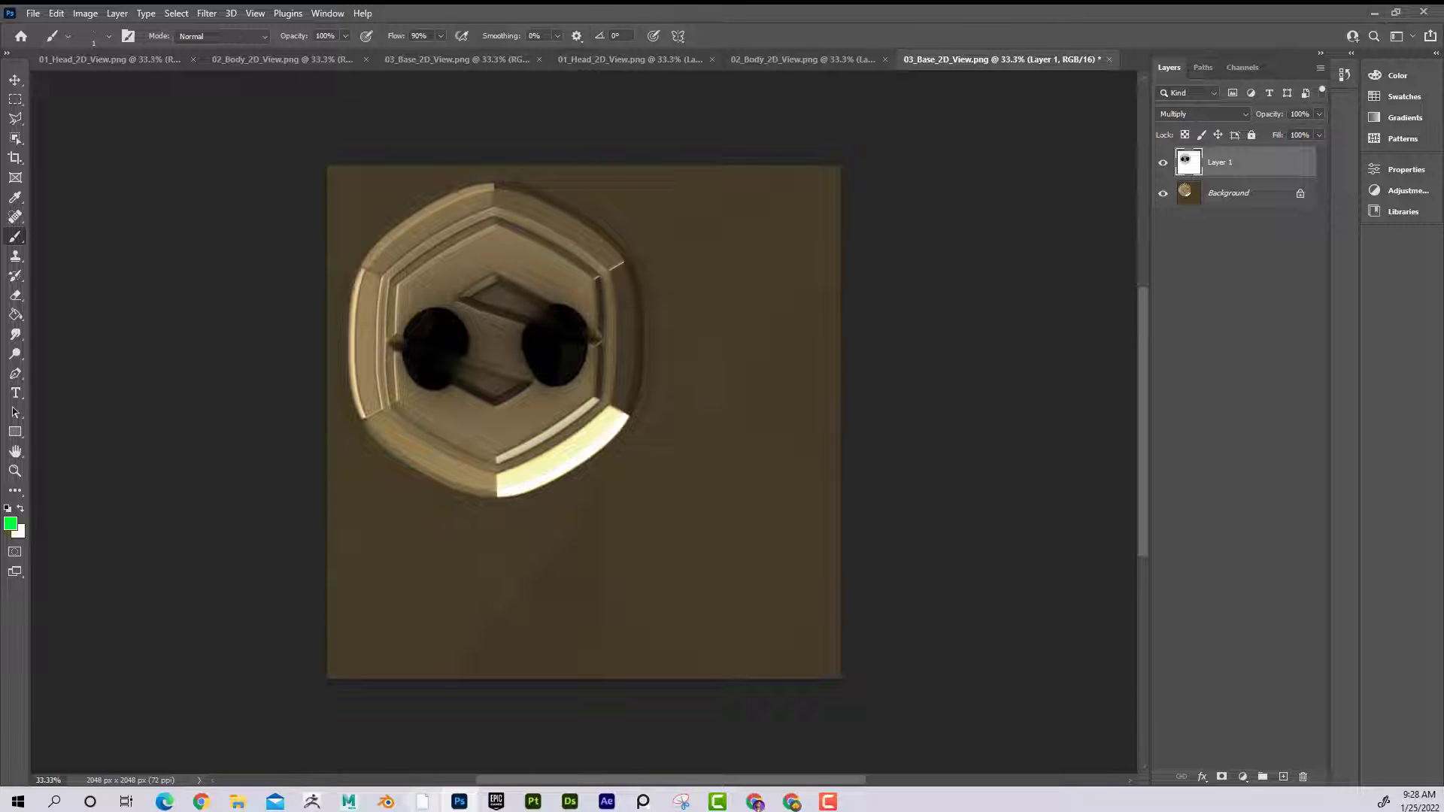
Switch to the Maya scene with the figures and duplicate the whole gold figure, placing the copy beside it as a third figure.
mouse_move(346, 801)
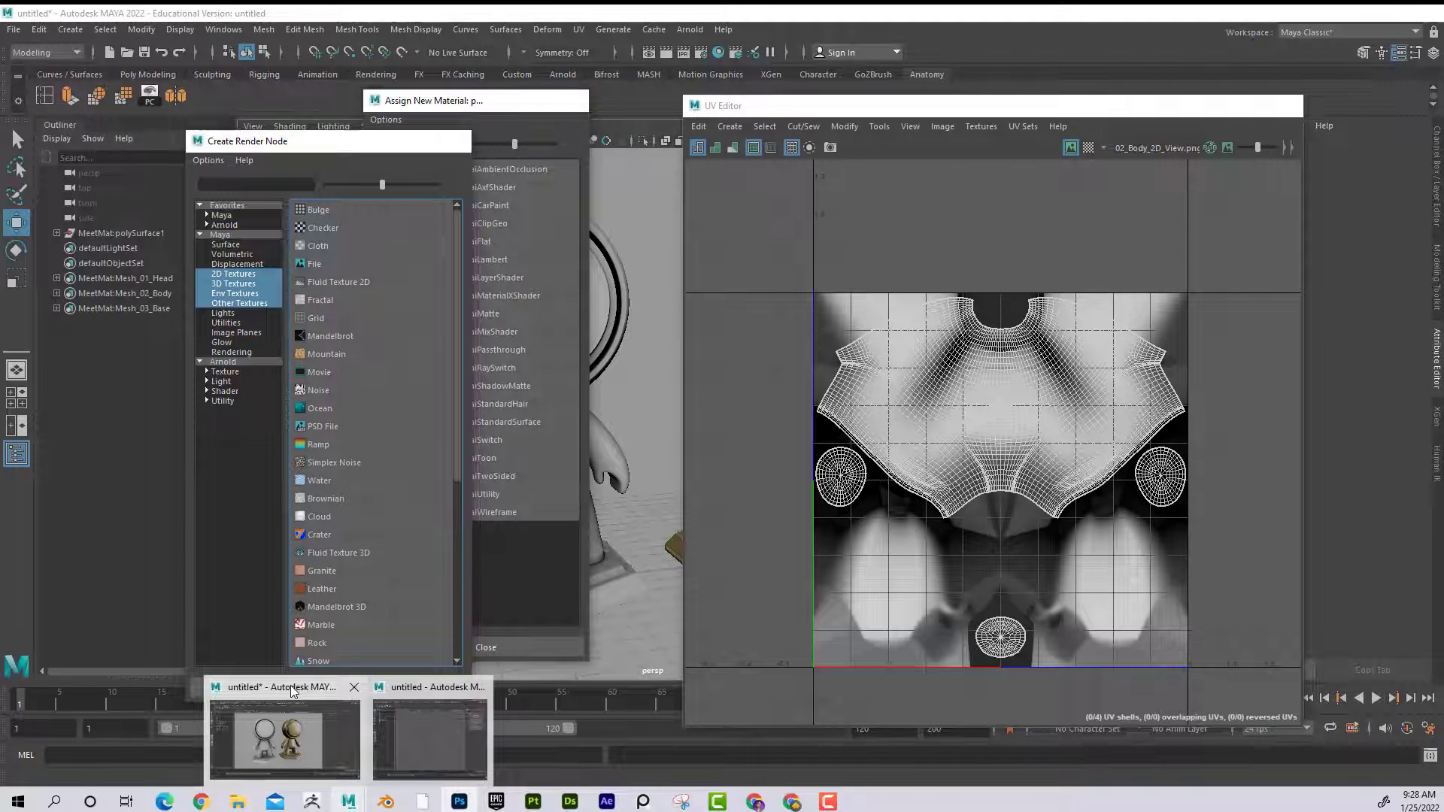
left_click(278, 733)
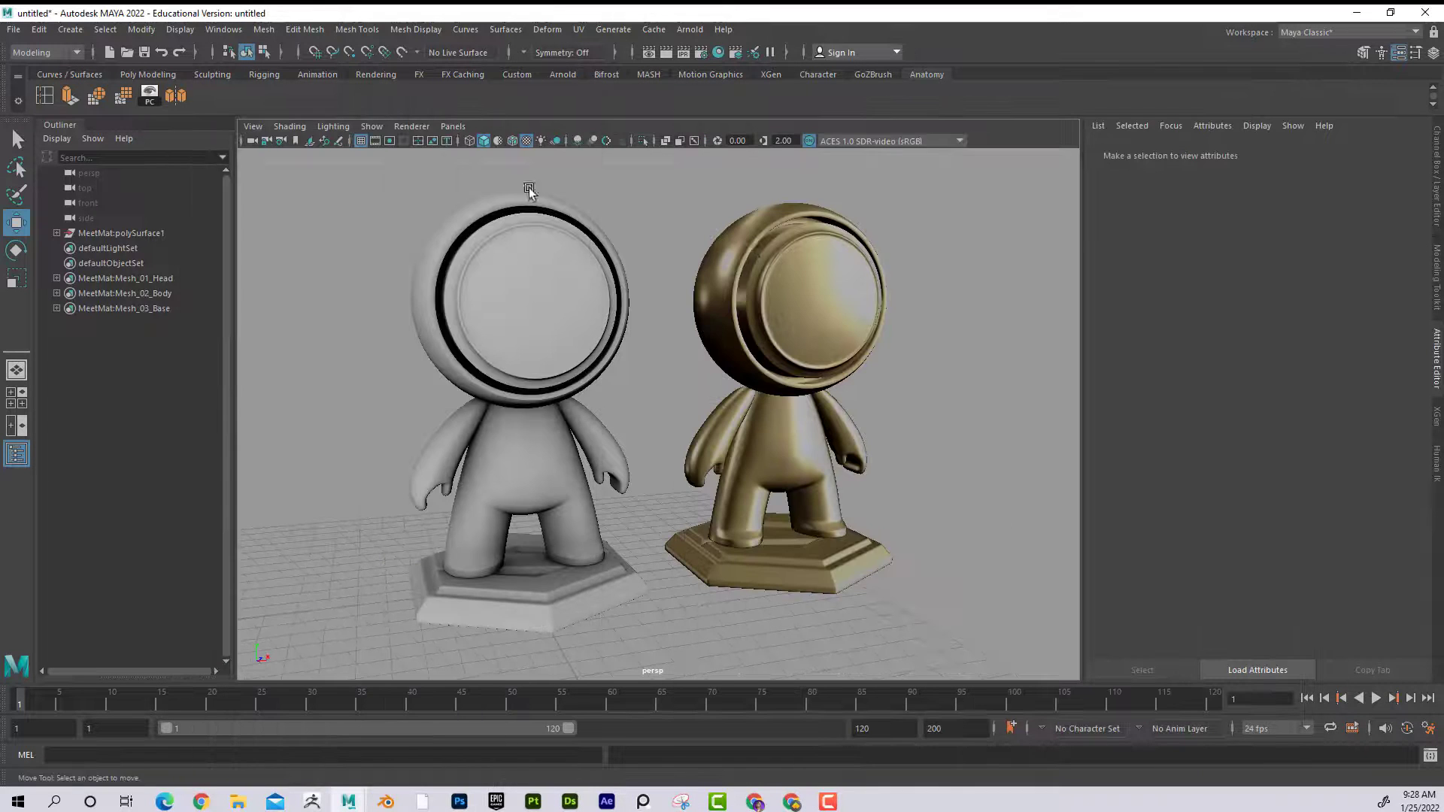
left_click(816, 498)
scroll(819, 511, "down", 3)
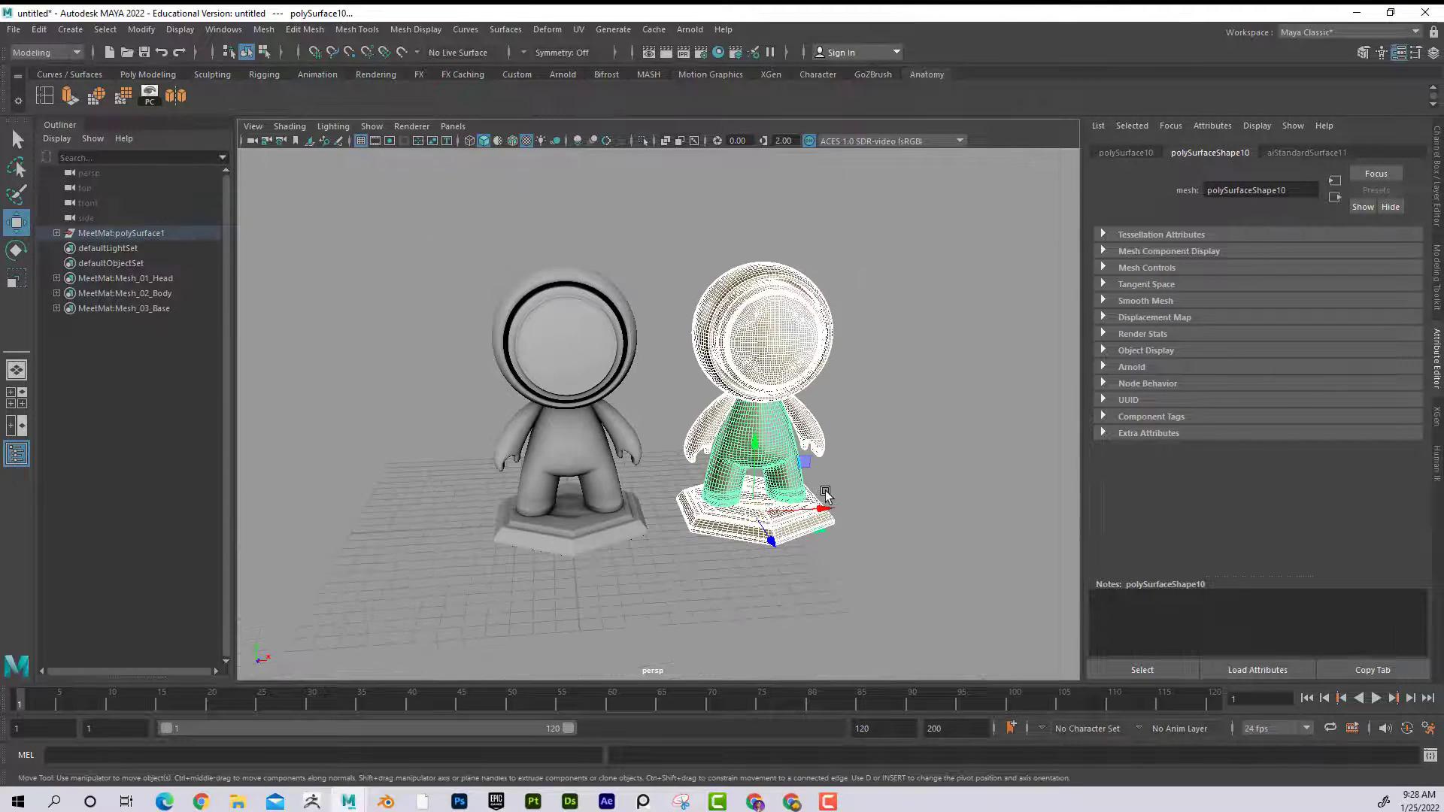
left_click_drag(828, 509, 1019, 506)
middle_click_drag(1000, 421, 877, 467, "alt")
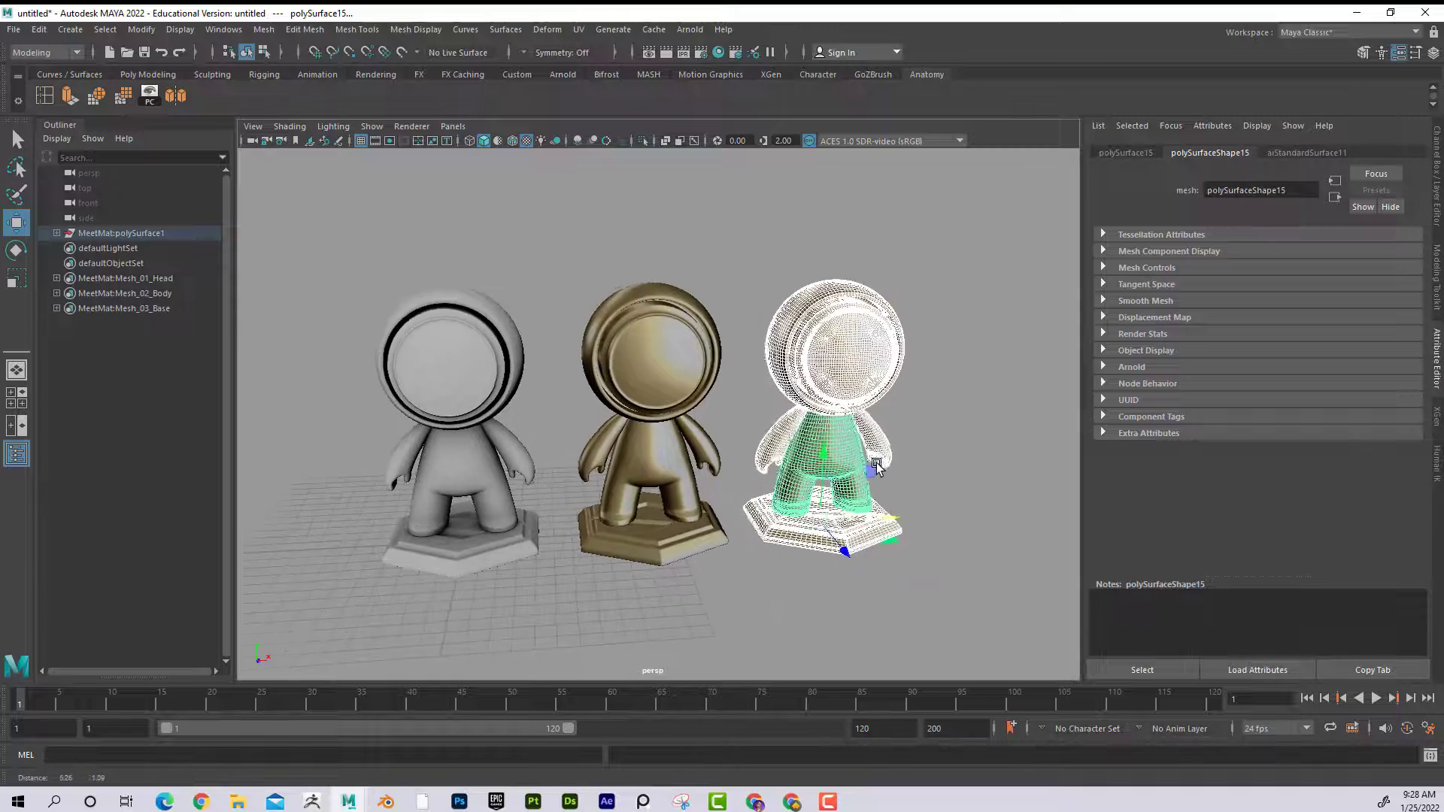
Assign a new Ai Standard Surface material to the third figure's head.
scroll(876, 467, "up", 2)
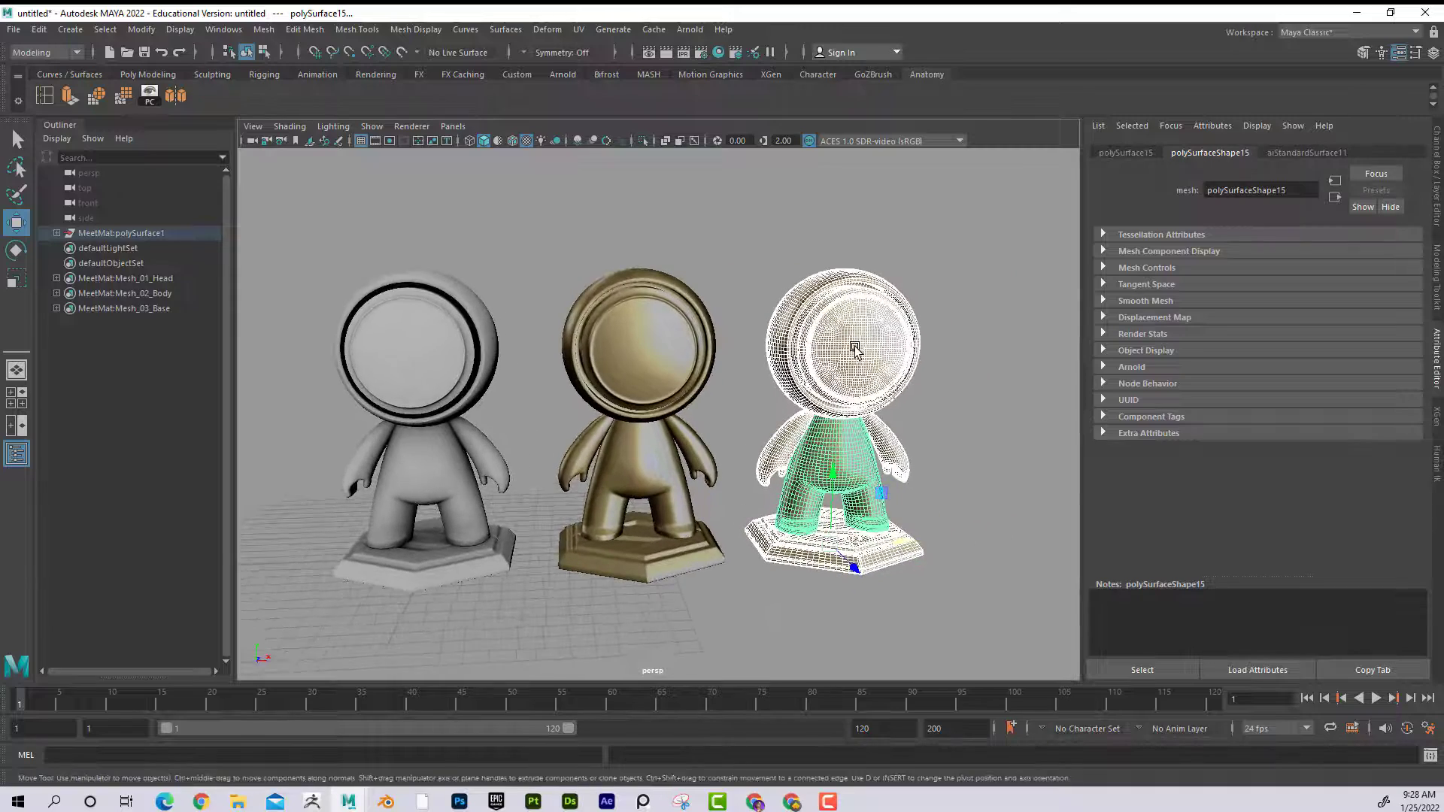
left_click(901, 318)
scroll(871, 348, "up", 2)
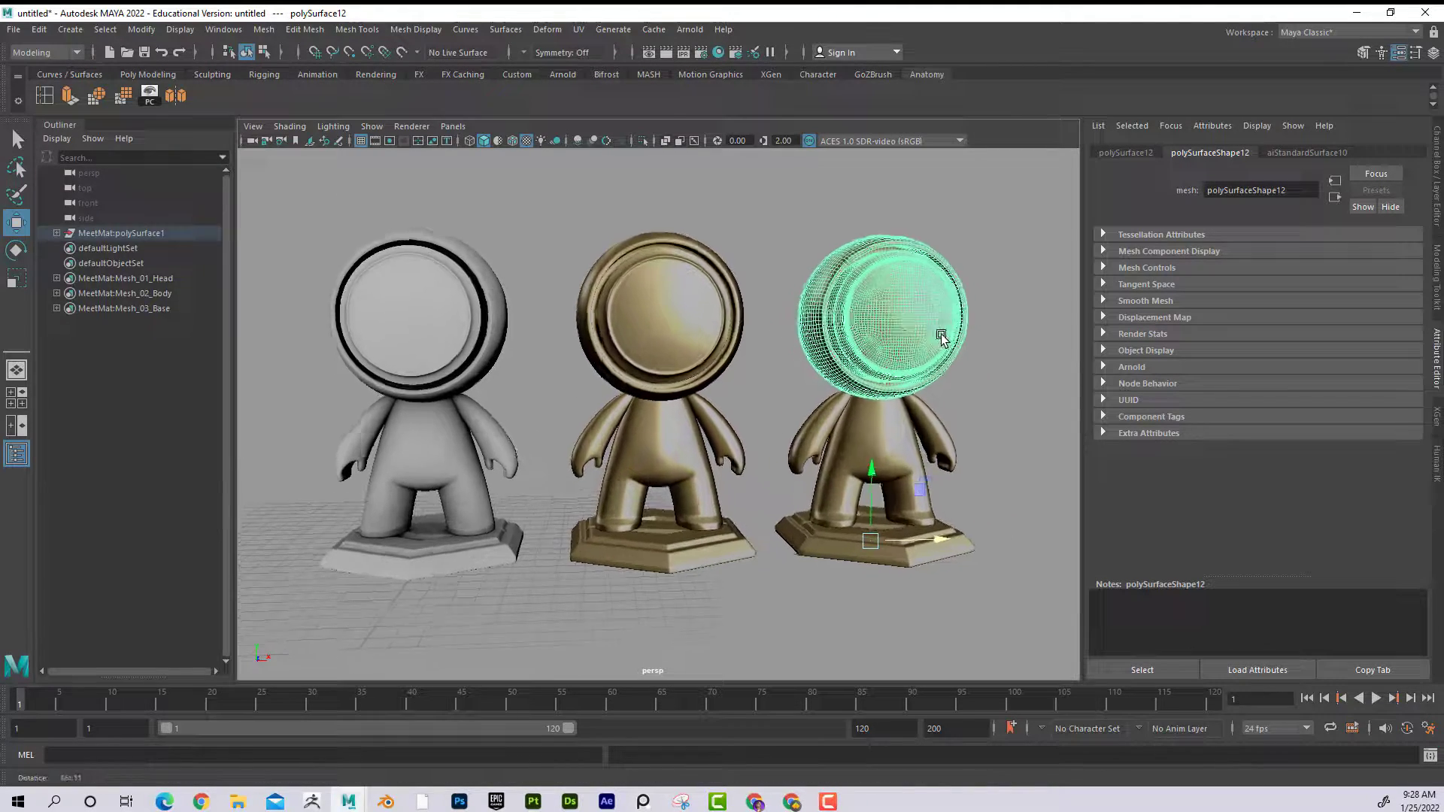
right_click(900, 315)
mouse_move(902, 731)
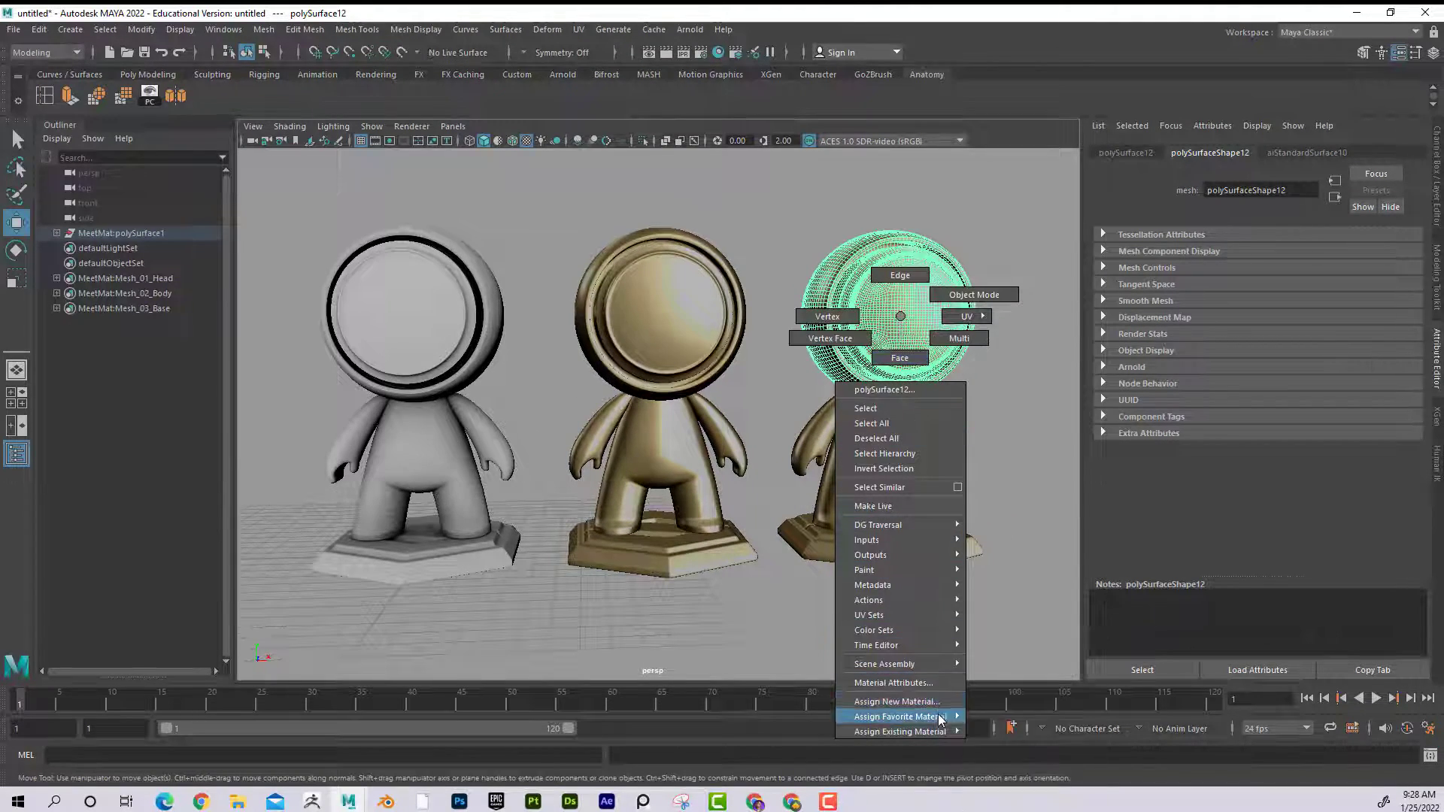
left_click(1054, 787)
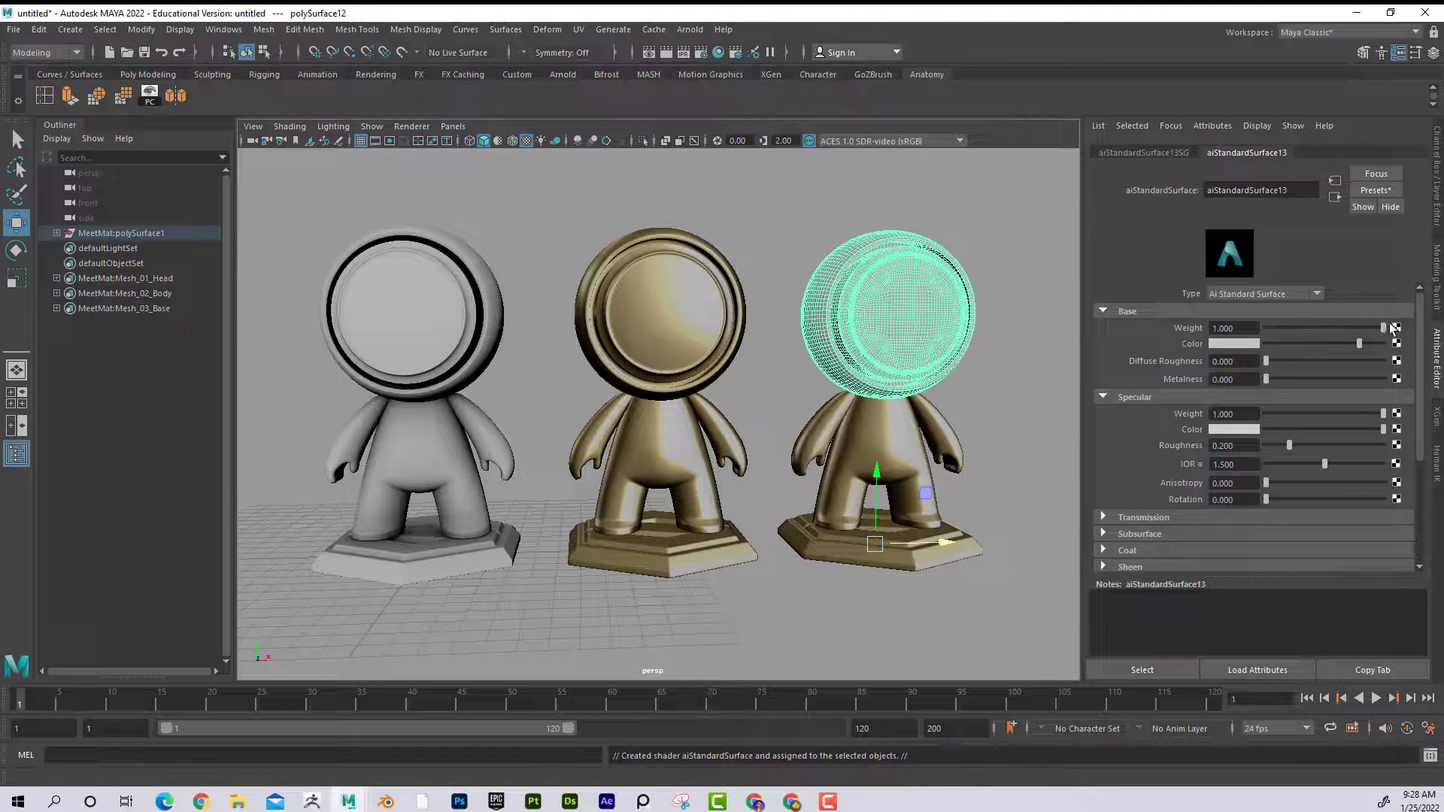
Connect a File texture to the head material's base color and load 01_GoldAO.png from MyBakedMaps\Gold.
left_click(1396, 343)
left_click(338, 272)
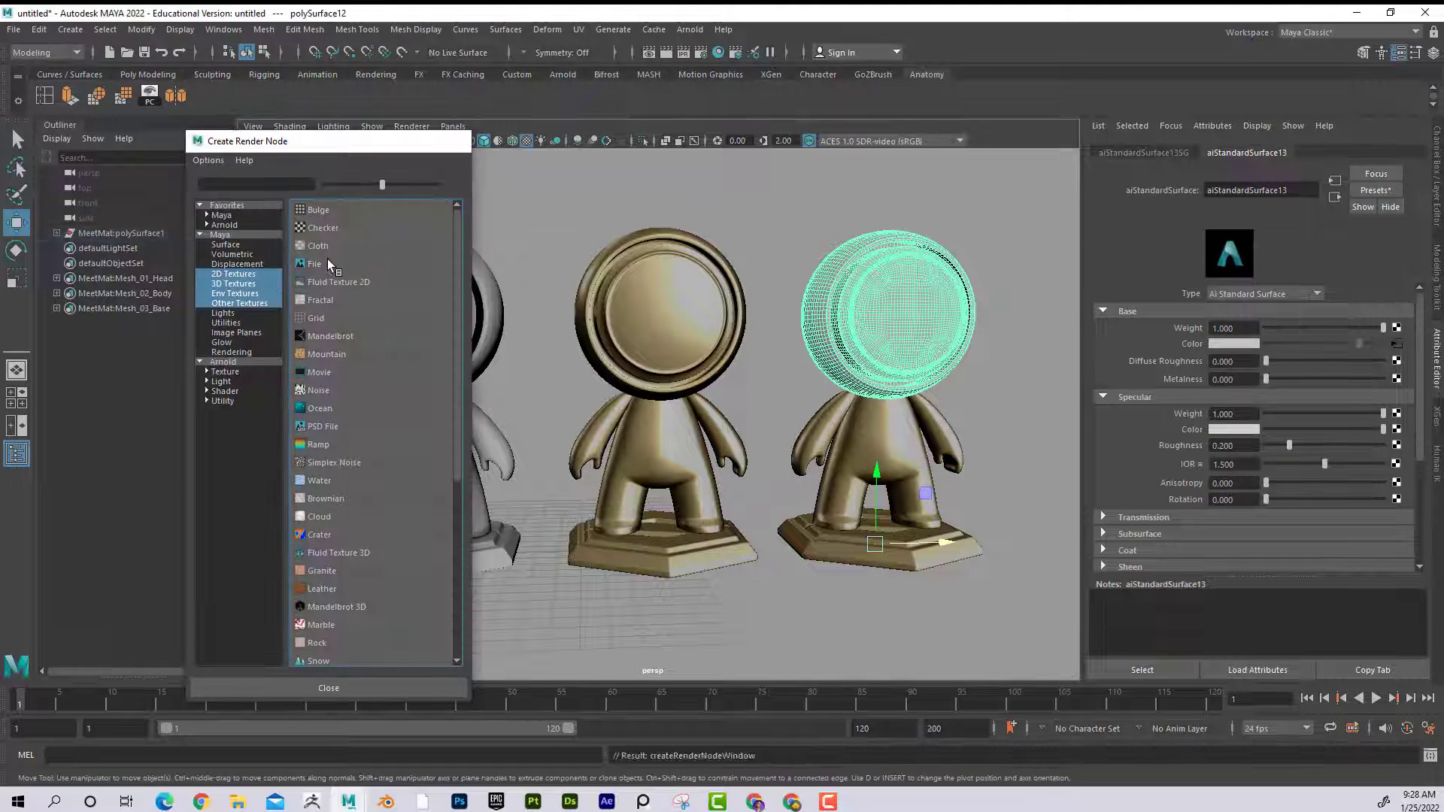
left_click(1399, 358)
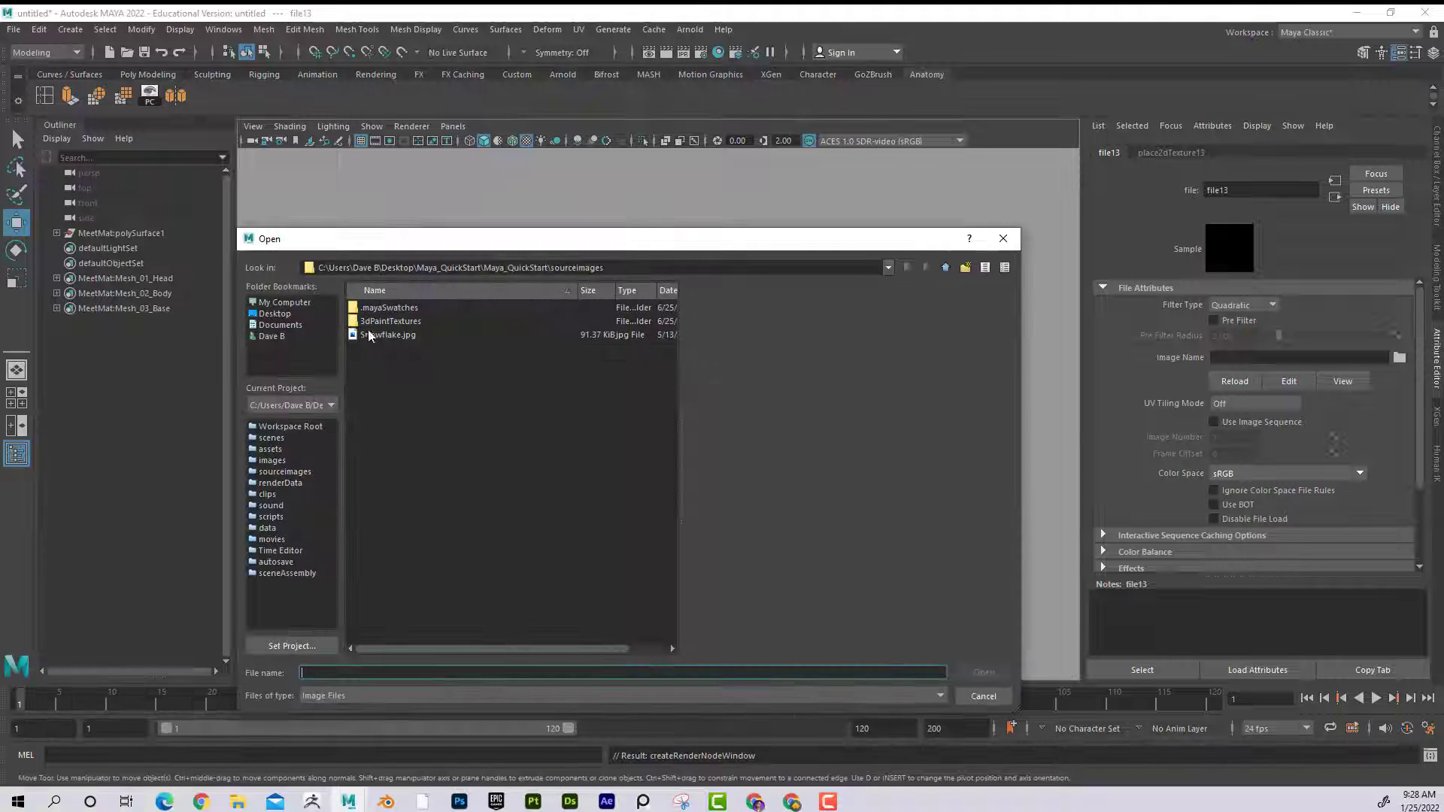
left_click(271, 314)
double_click(383, 484)
double_click(384, 308)
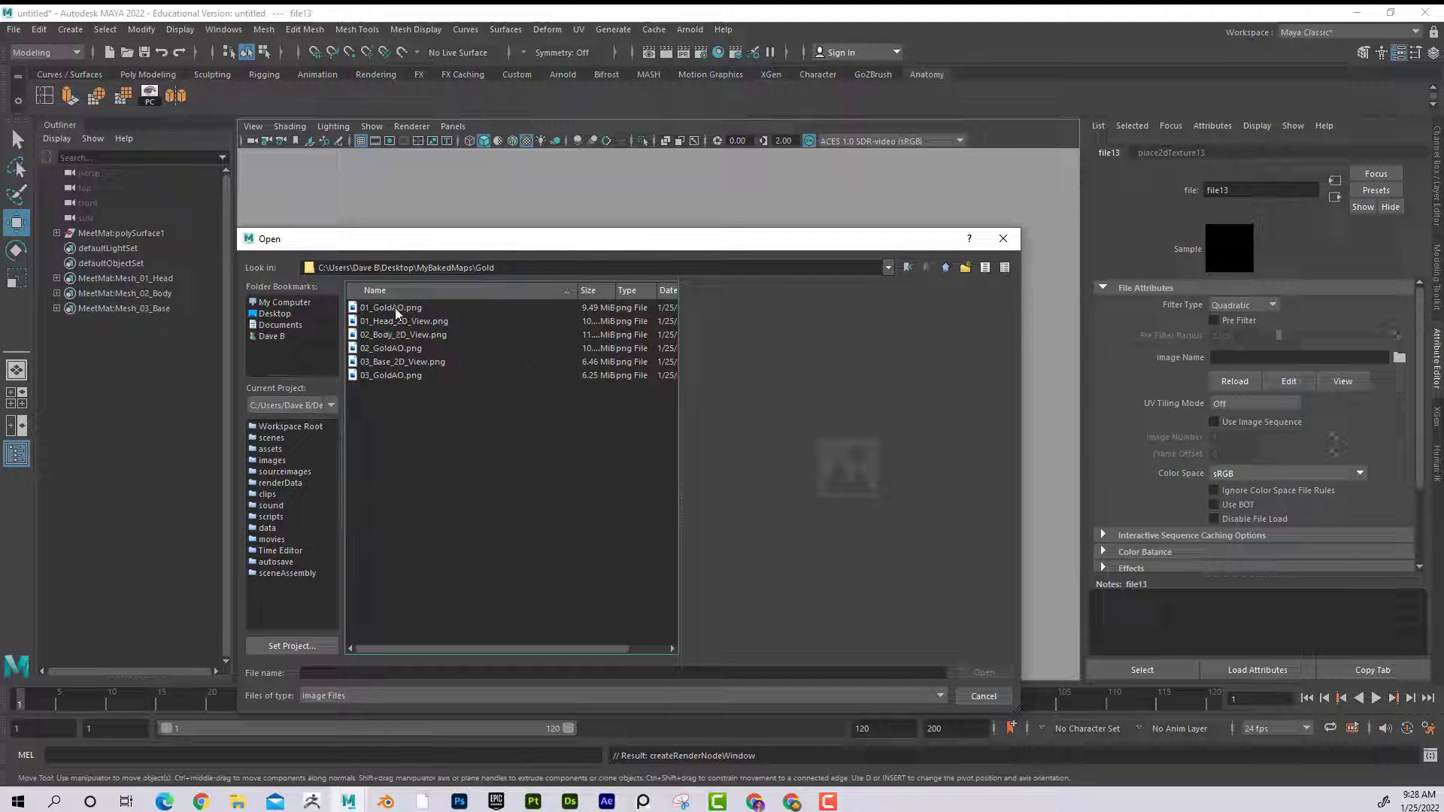
left_click(396, 309)
left_click(983, 671)
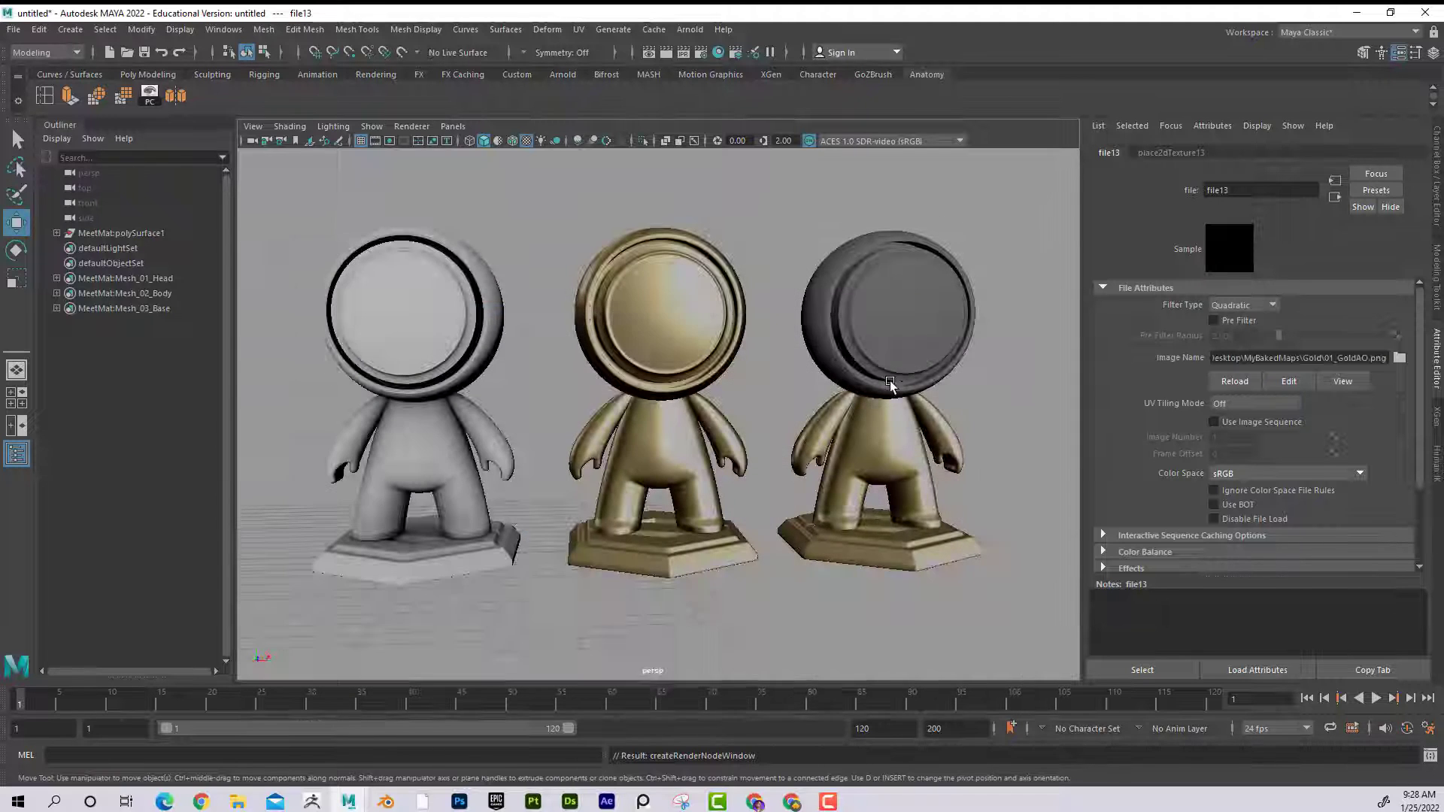
Assign a new Ai Standard Surface material to the third figure's body and arms.
left_click_drag(893, 400, 865, 352, "alt")
left_click_drag(761, 398, 790, 400, "alt")
left_click(789, 400)
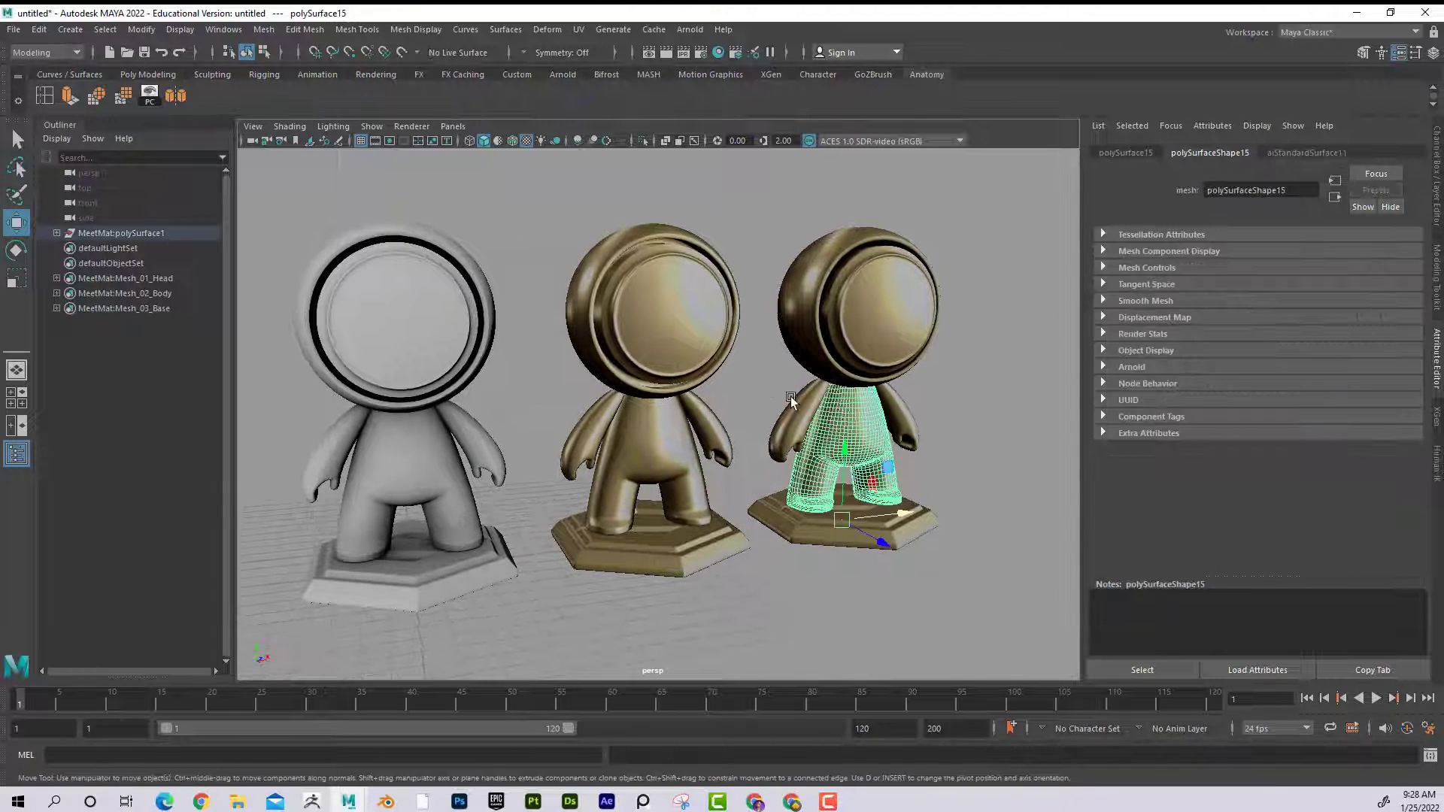
left_click_drag(929, 435, 864, 387, "alt")
right_click_drag(864, 387, 983, 783)
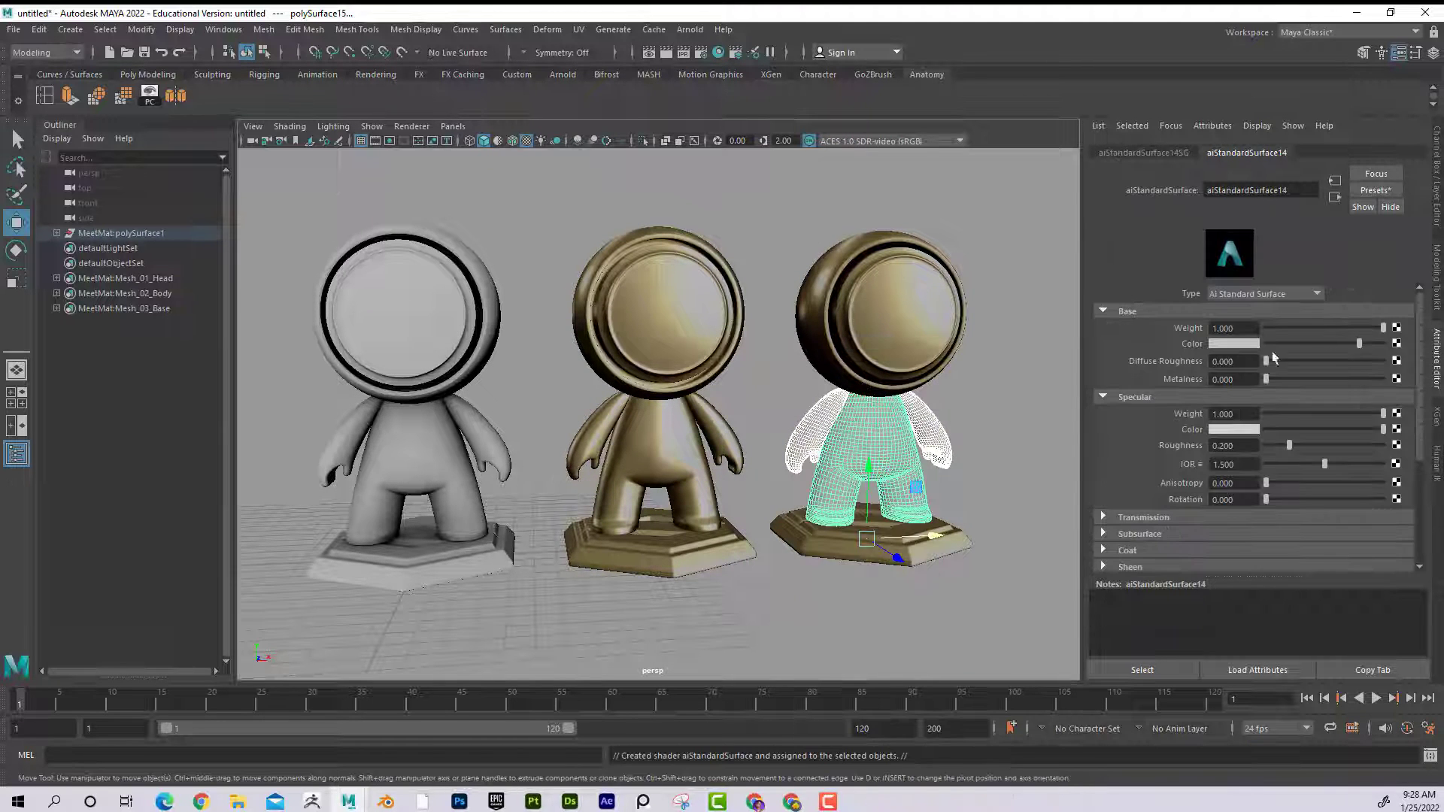
Connect a File texture to the body material's base color and load 02_GoldAO.png from MyBakedMaps\Gold.
left_click(1396, 348)
left_click(331, 275)
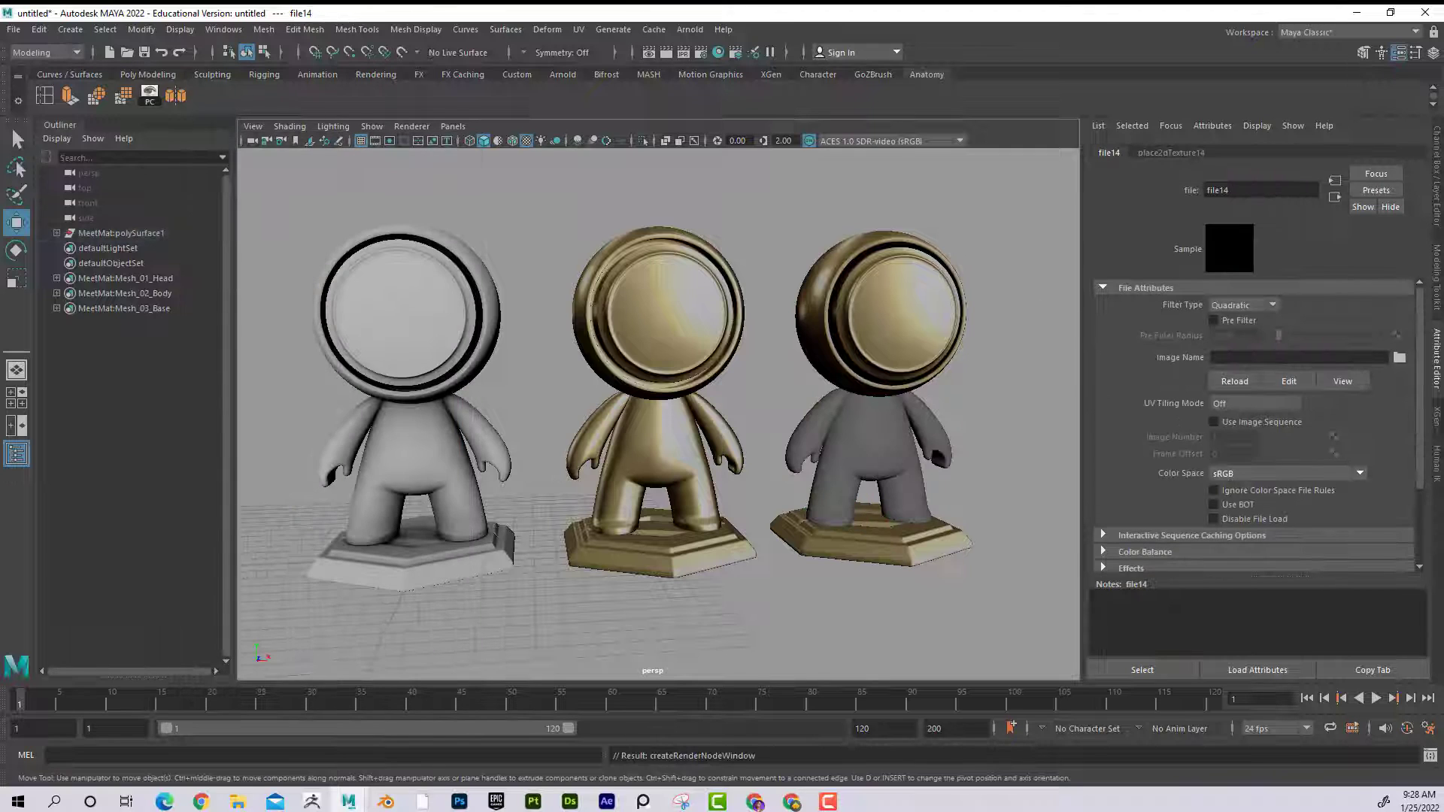
left_click(1399, 358)
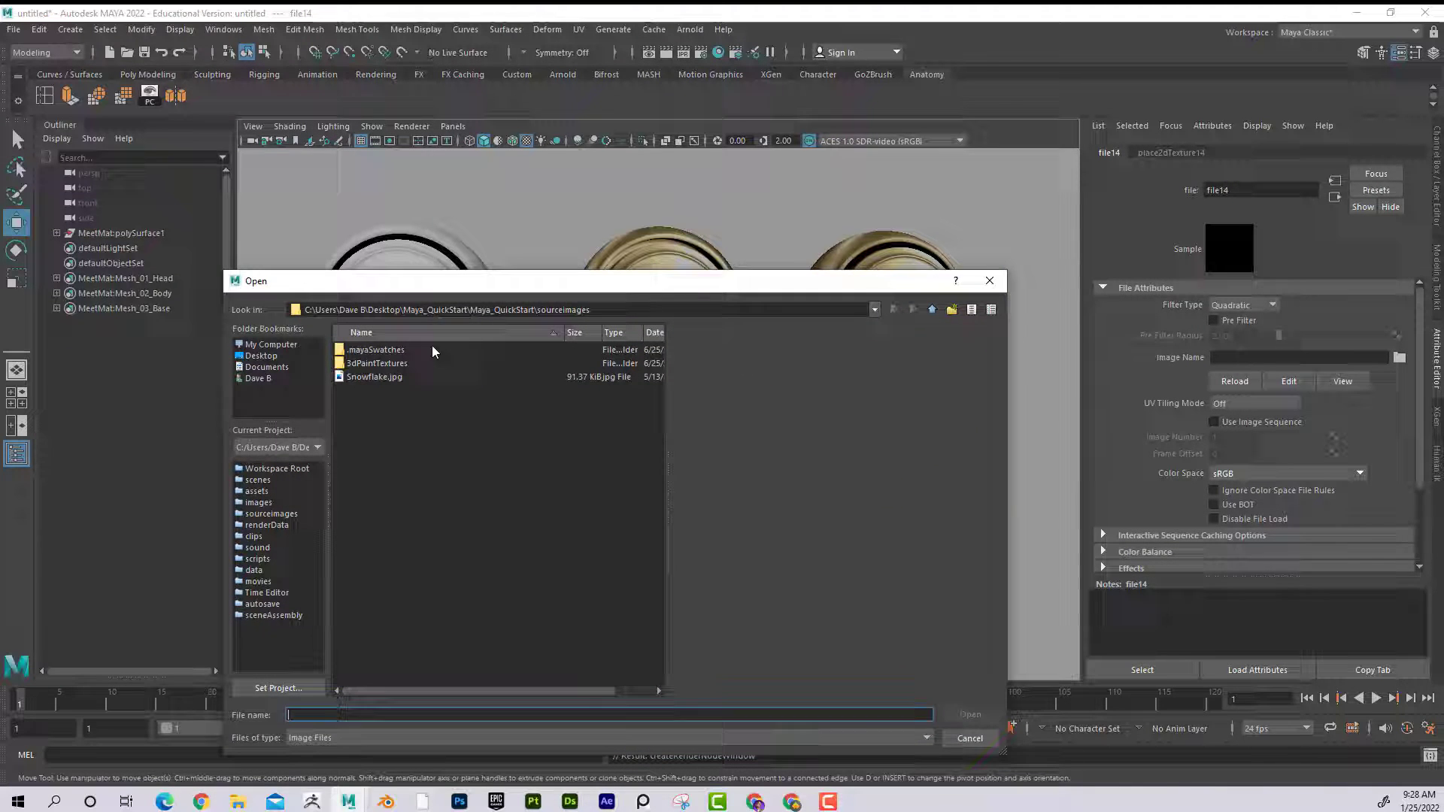
left_click(265, 358)
double_click(369, 526)
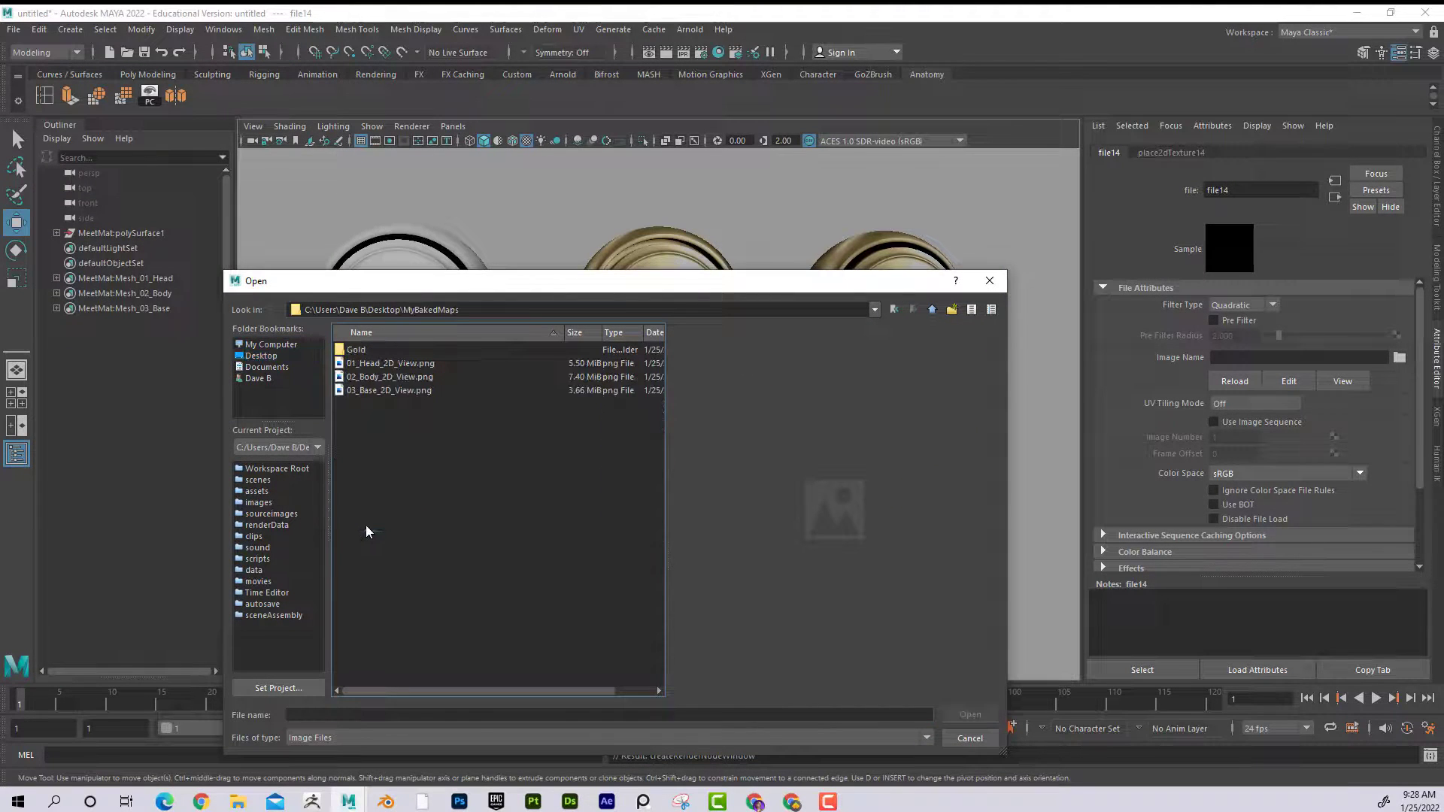
left_click(390, 377)
double_click(338, 352)
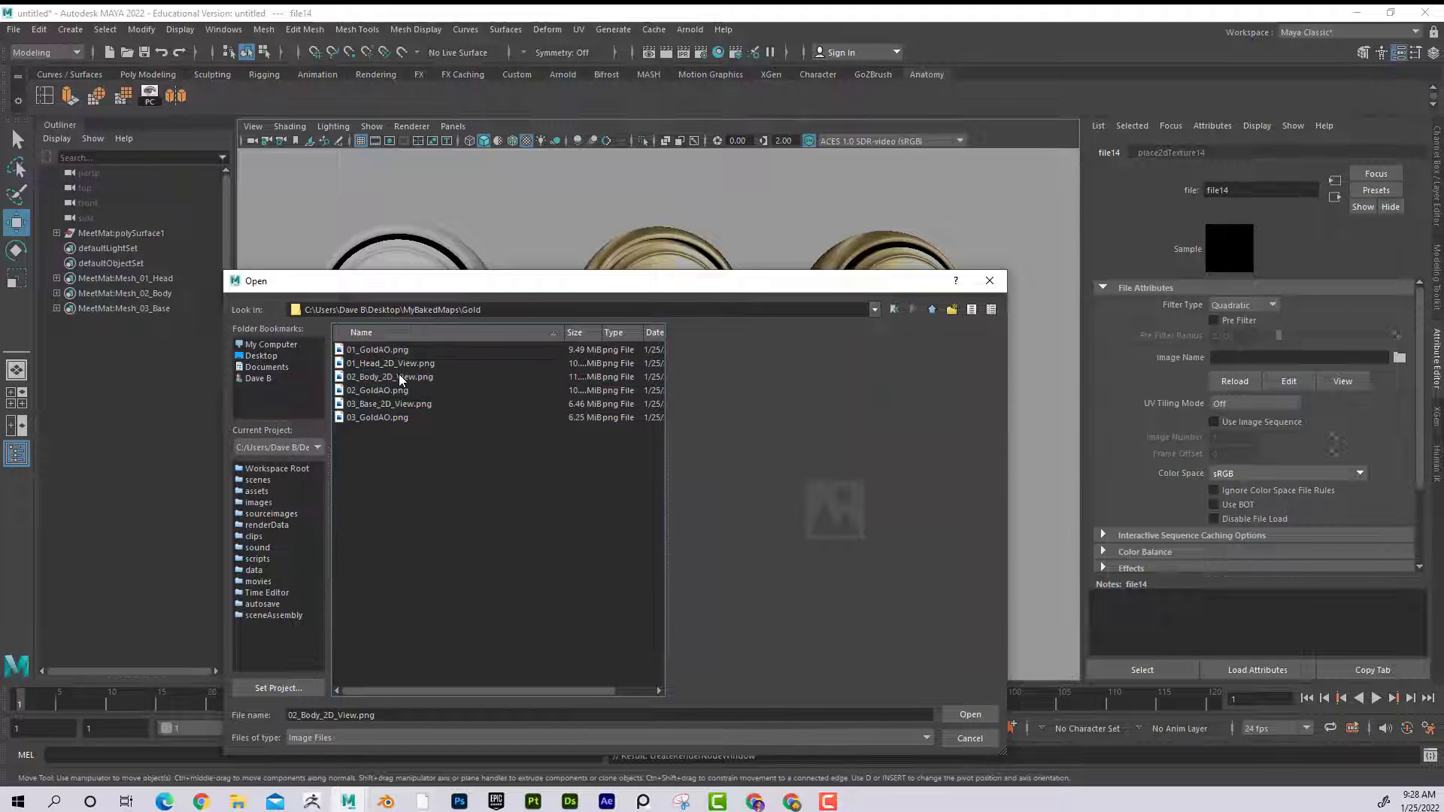
left_click(390, 390)
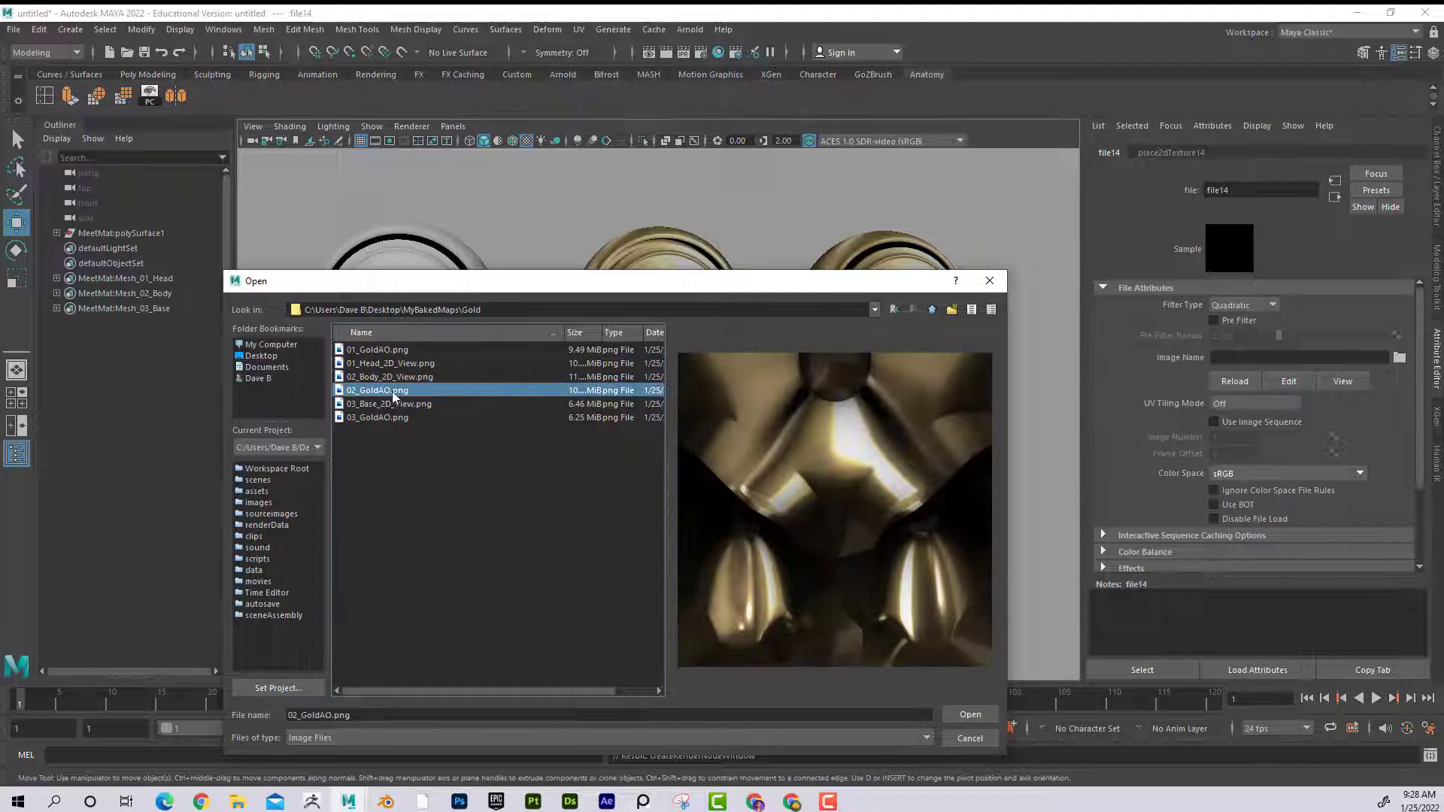
left_click(963, 712)
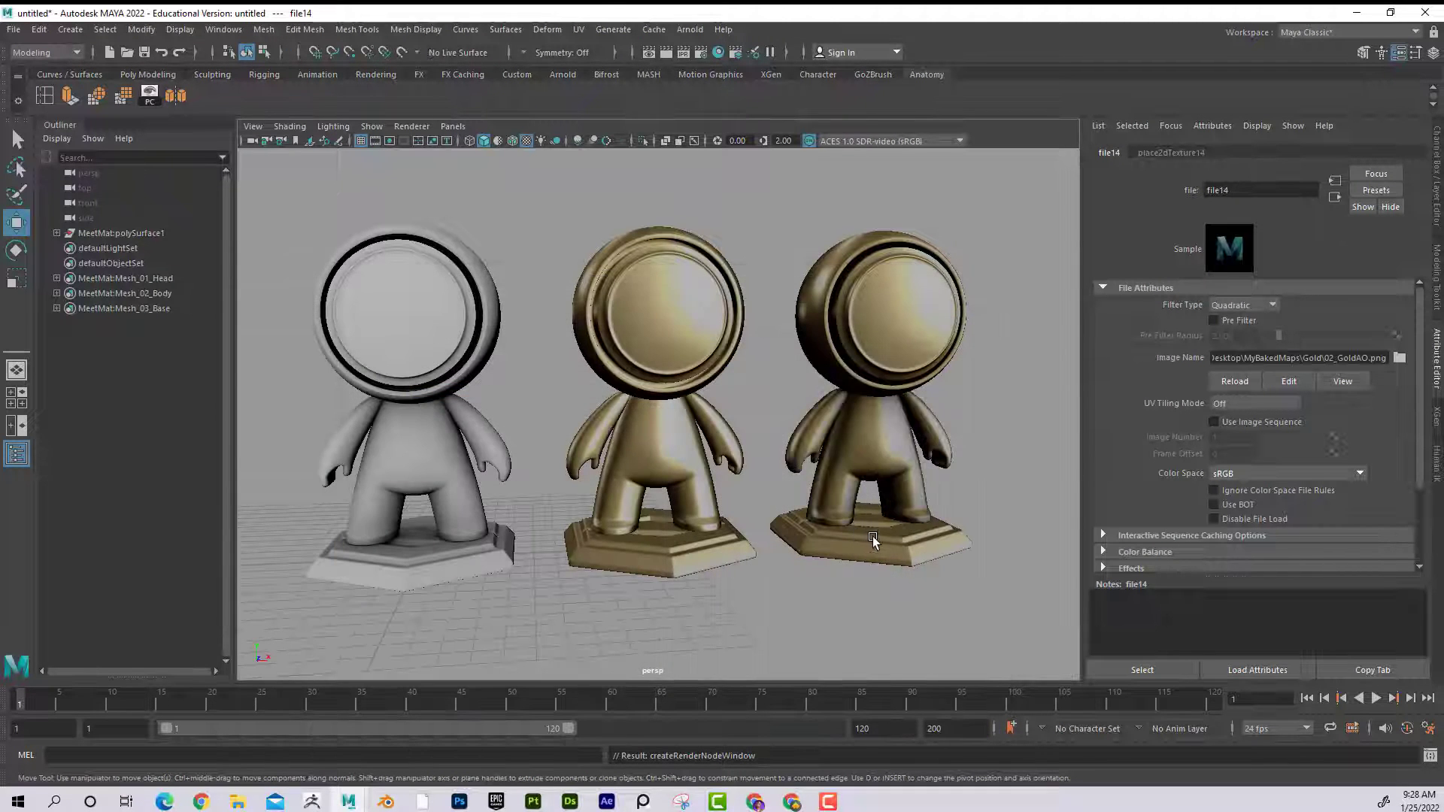
Assign a new Ai Standard Surface material to the third figure's pedestal and connect a File texture to its base color.
left_click(872, 540)
right_click_drag(869, 541, 1037, 784)
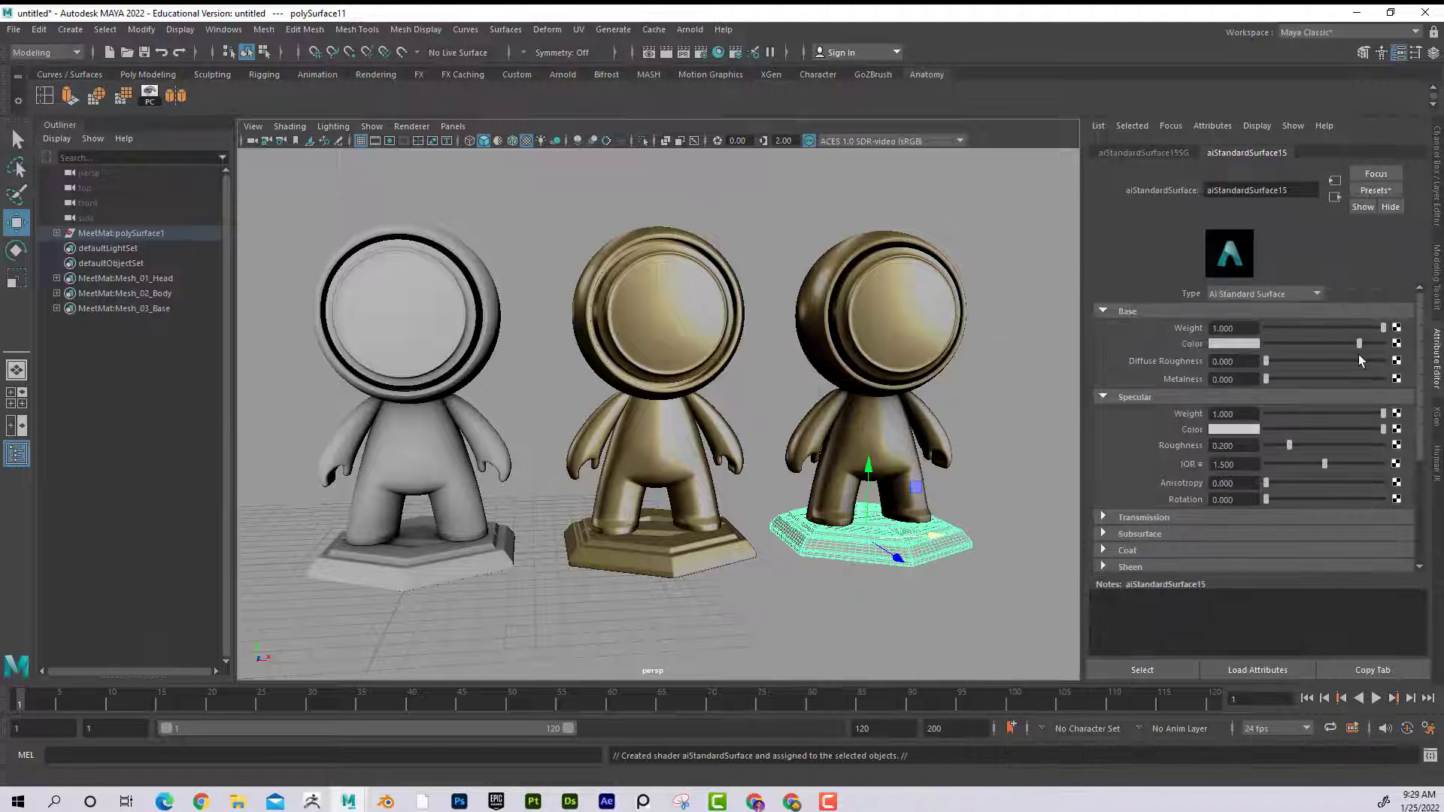
left_click(1396, 345)
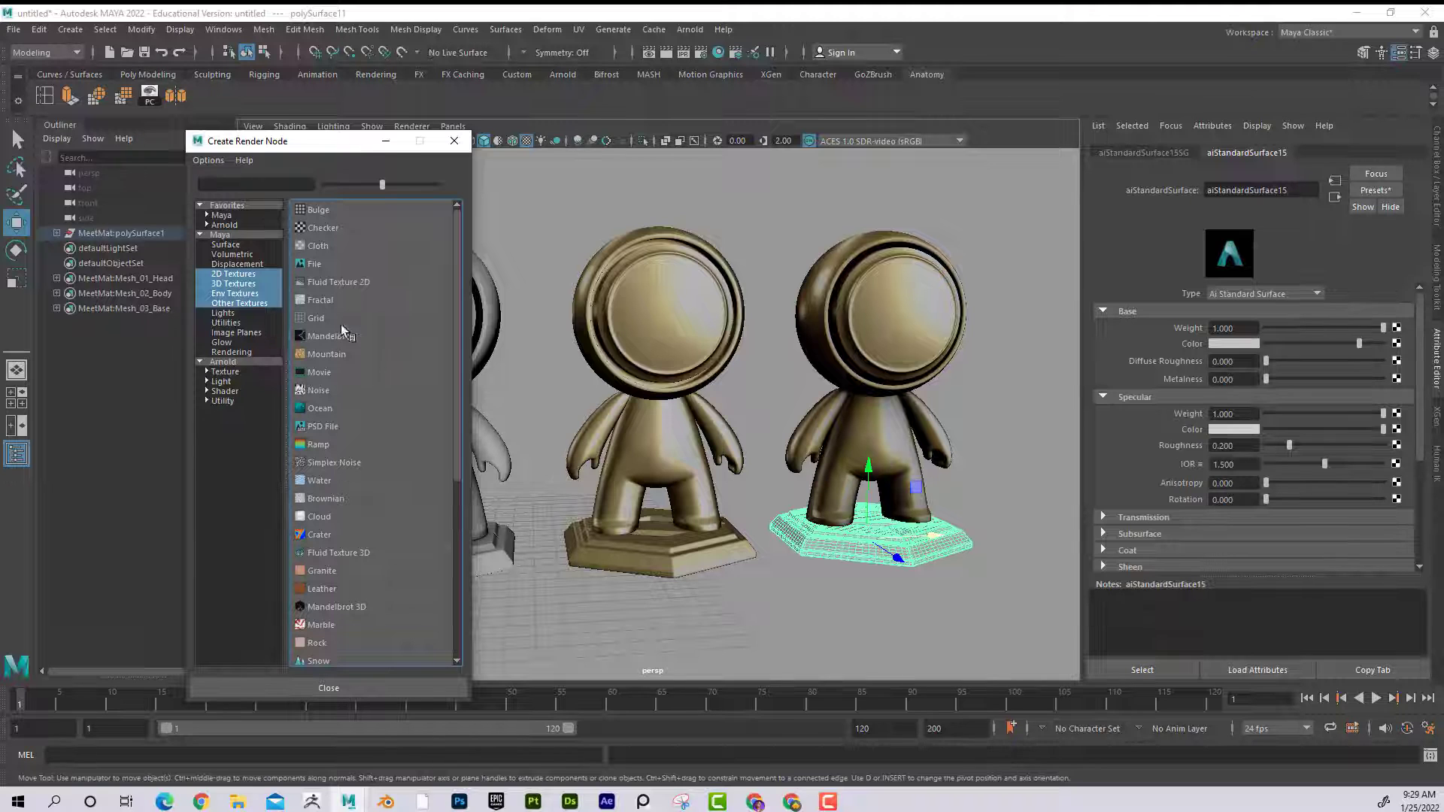
left_click(315, 264)
Load 03_GoldAO.png from MyBakedMaps\Gold into the pedestal material's File texture.
left_click(1399, 357)
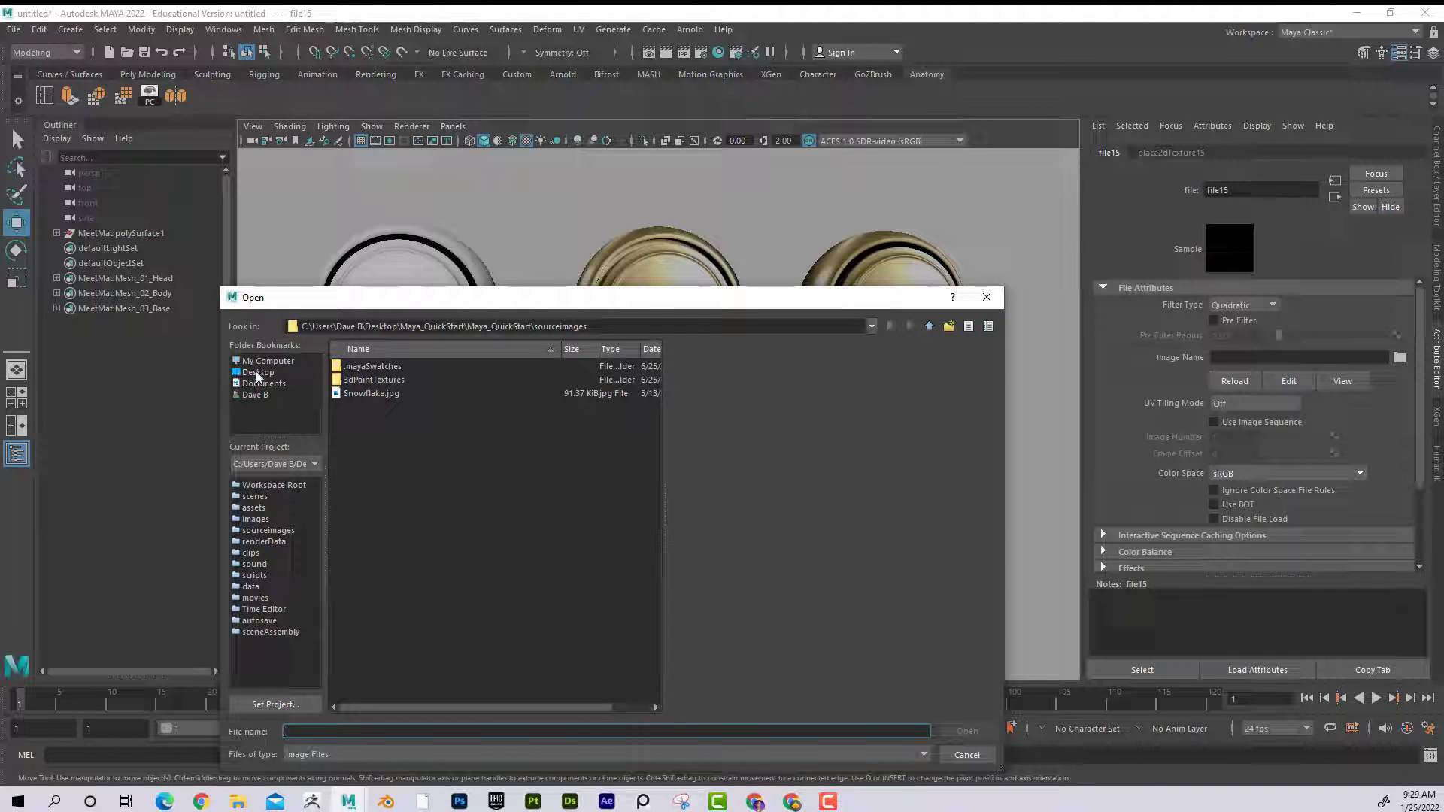
left_click(257, 373)
double_click(372, 542)
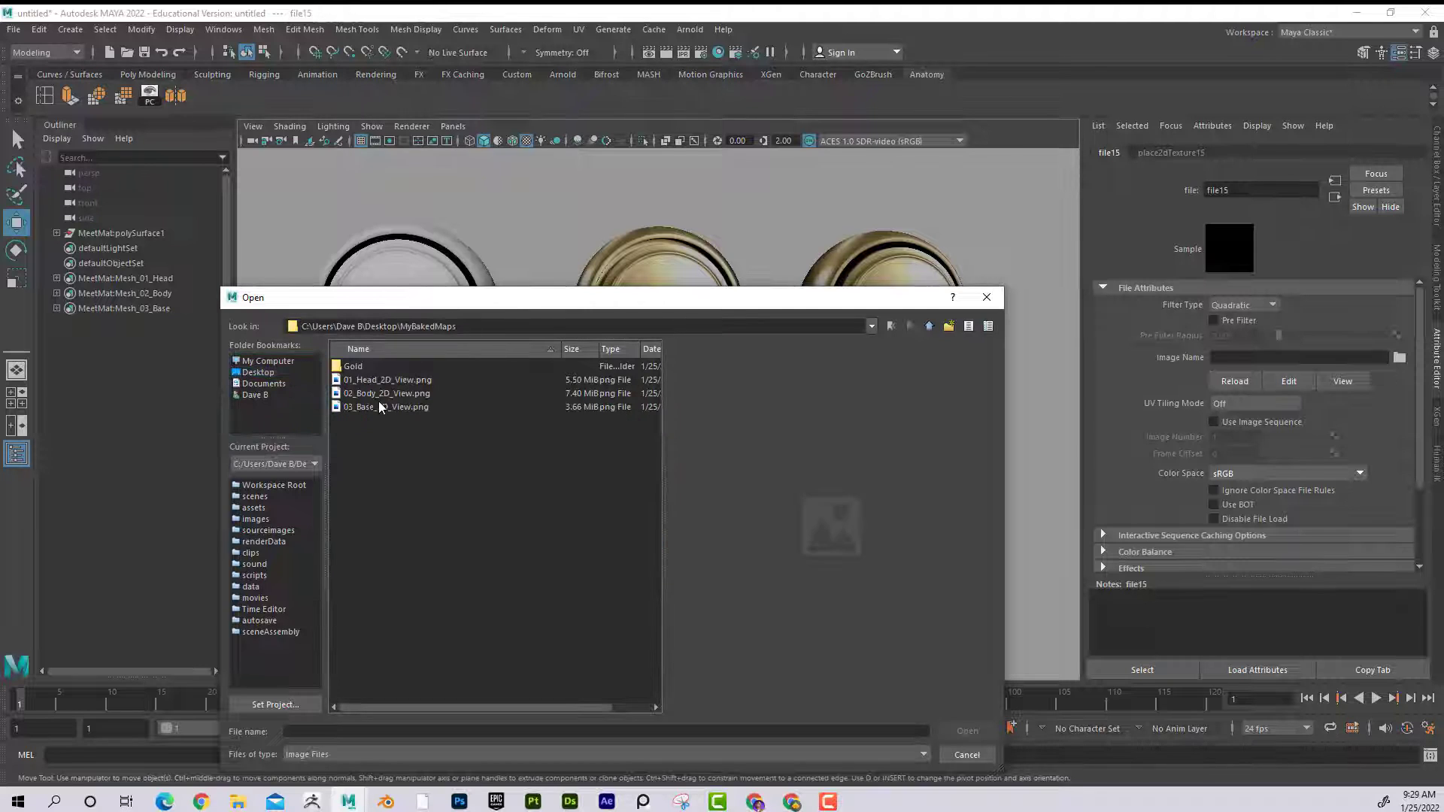
left_click(381, 407)
double_click(352, 366)
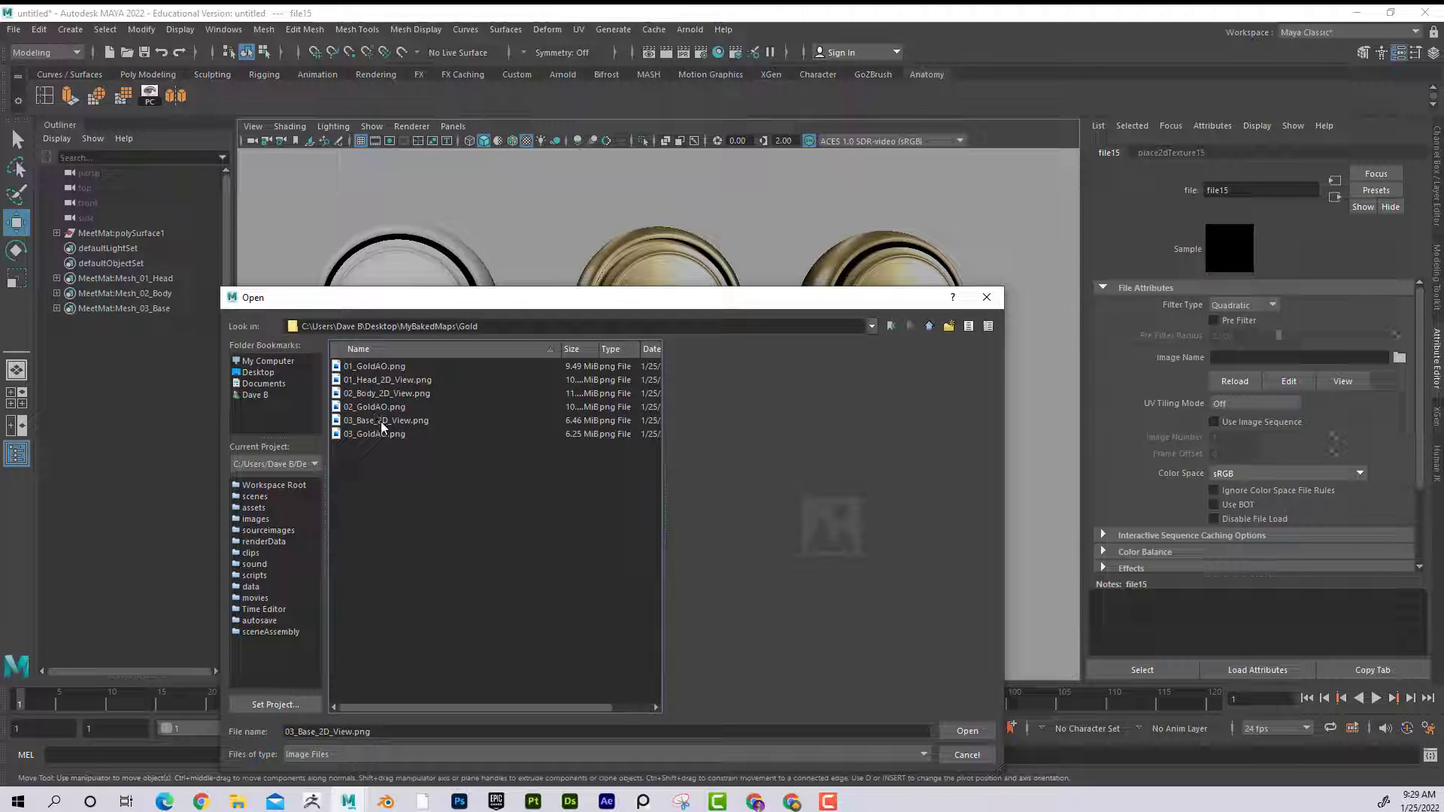
left_click(403, 424)
left_click(391, 434)
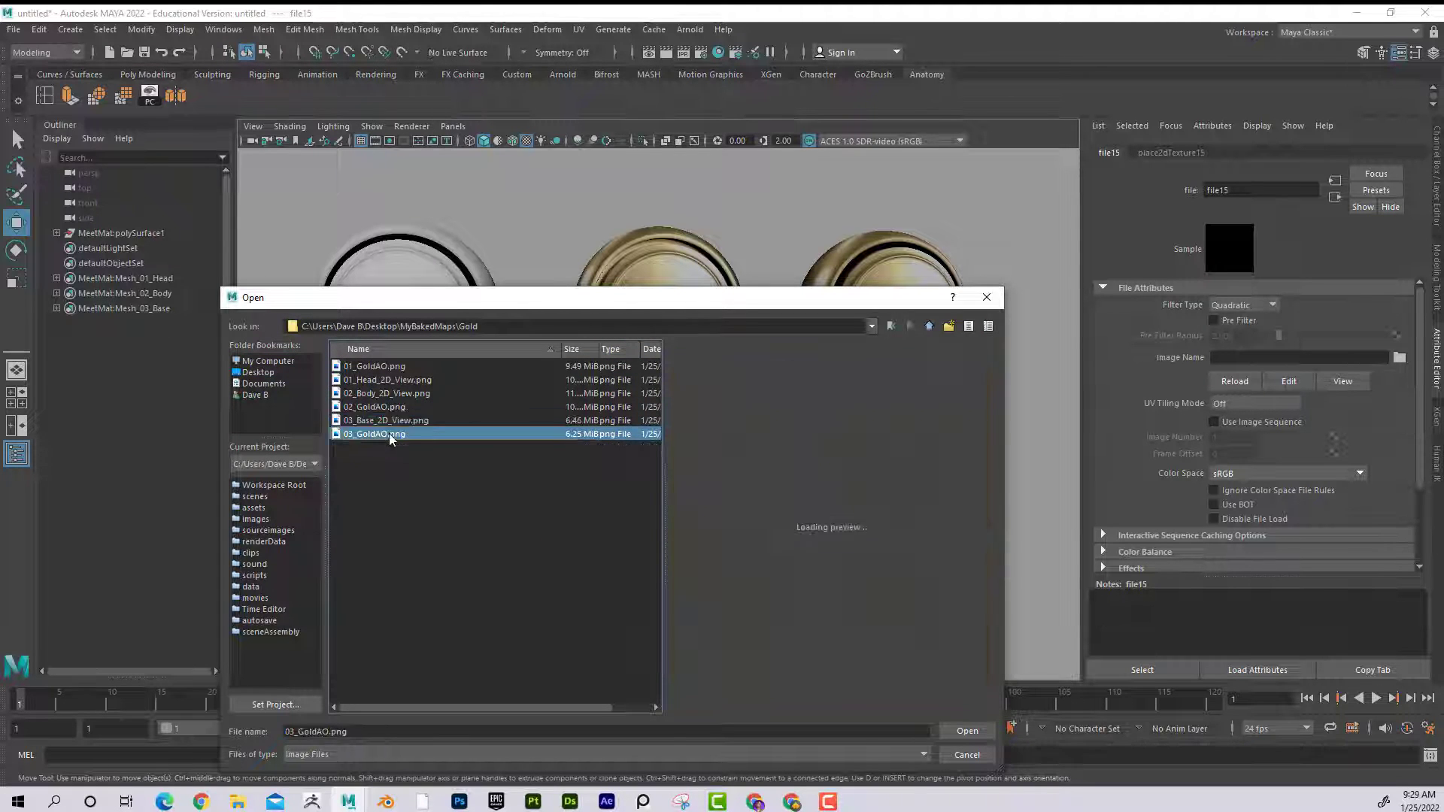
left_click(986, 728)
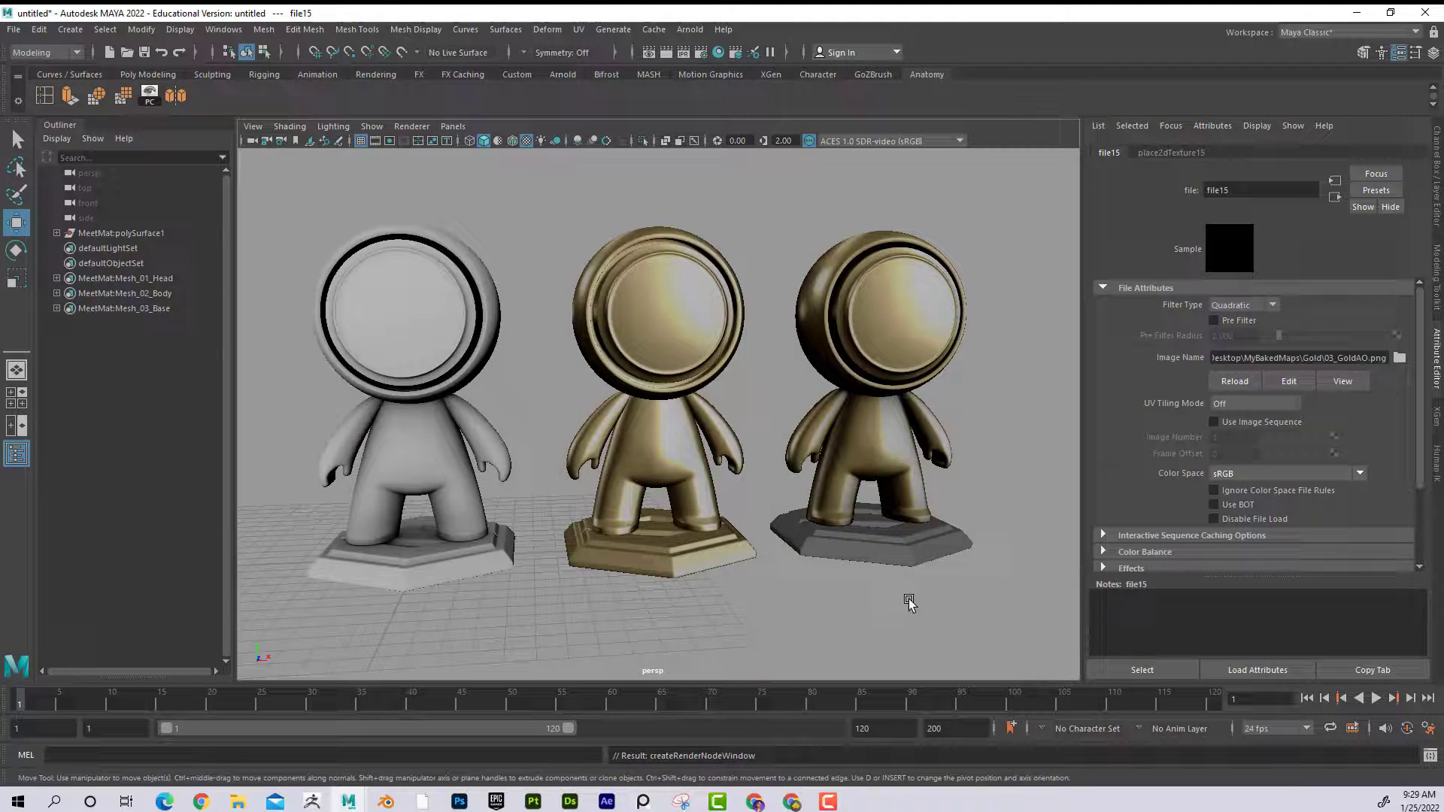
Clear the selection and compare the plain, gold and GoldAO figures from different angles.
left_click(962, 560)
left_click_drag(967, 548, 745, 451, "alt")
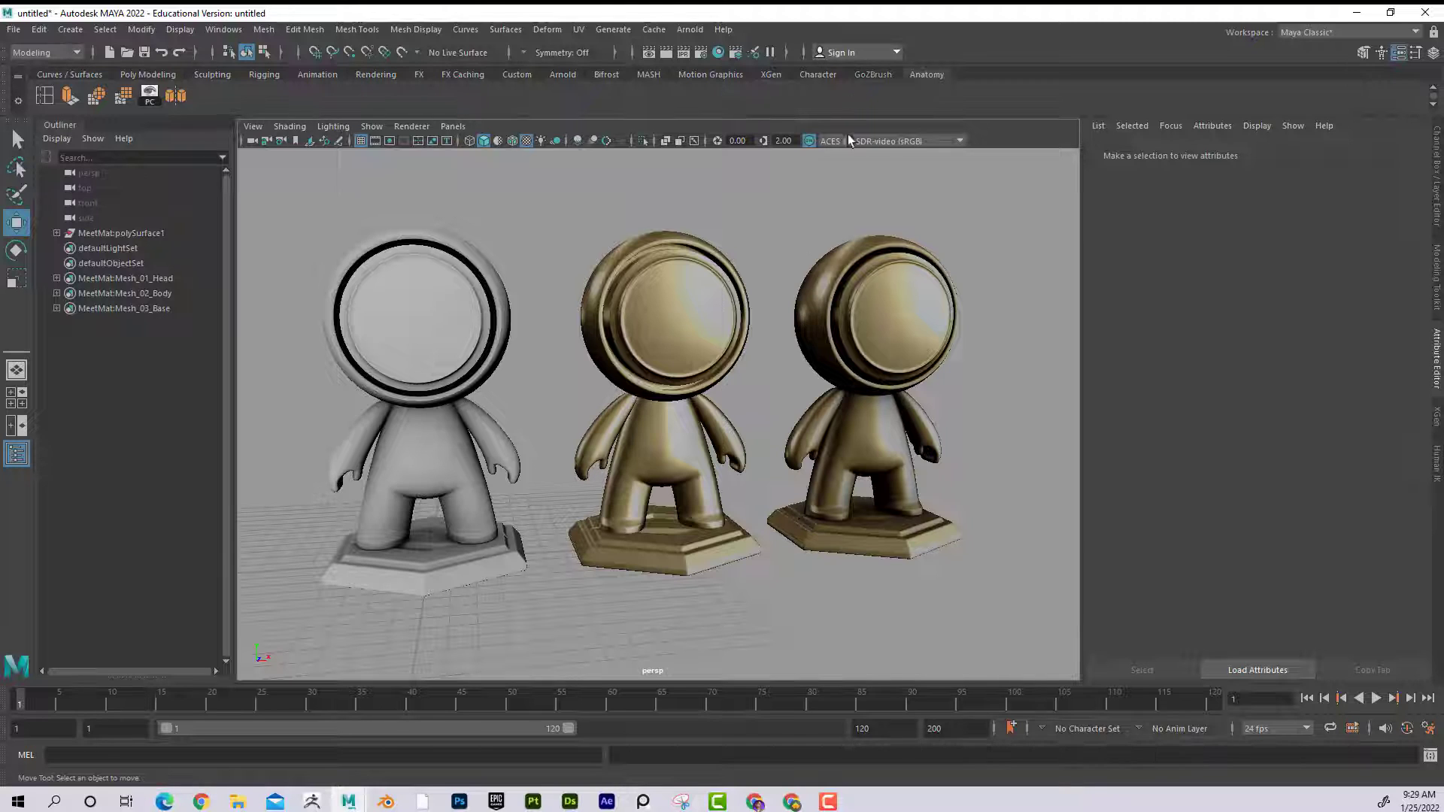
left_click_drag(830, 182, 788, 300, "alt")
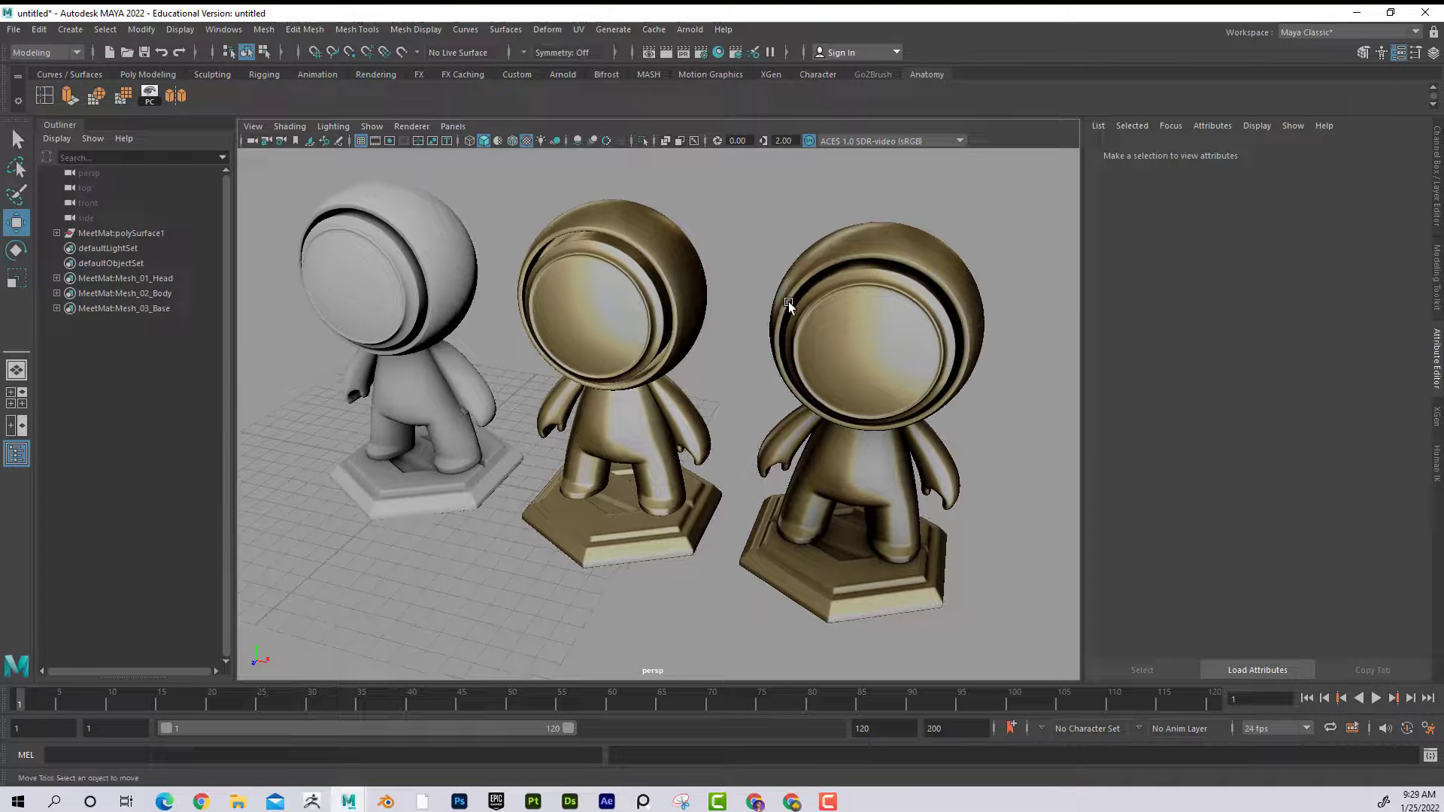